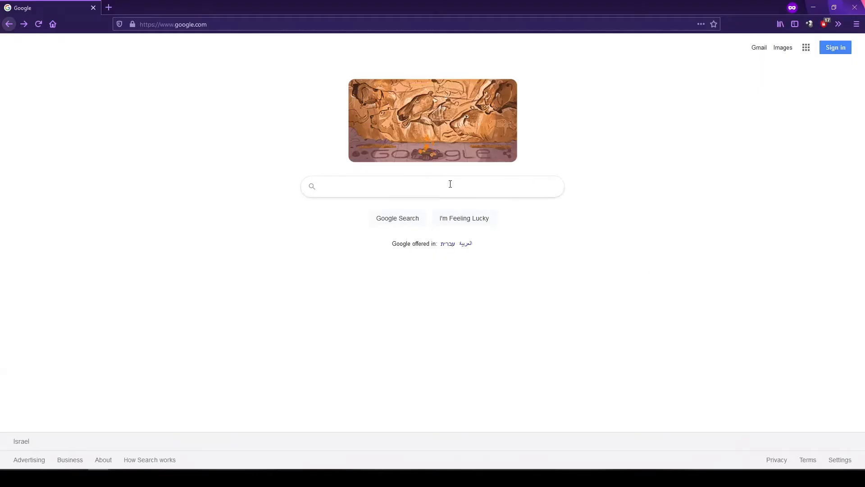
# Step: Search Google for "unity assets" and open the Unity Asset Store from the results
pyautogui.click(440, 185)
pyautogui.write('unity assets')
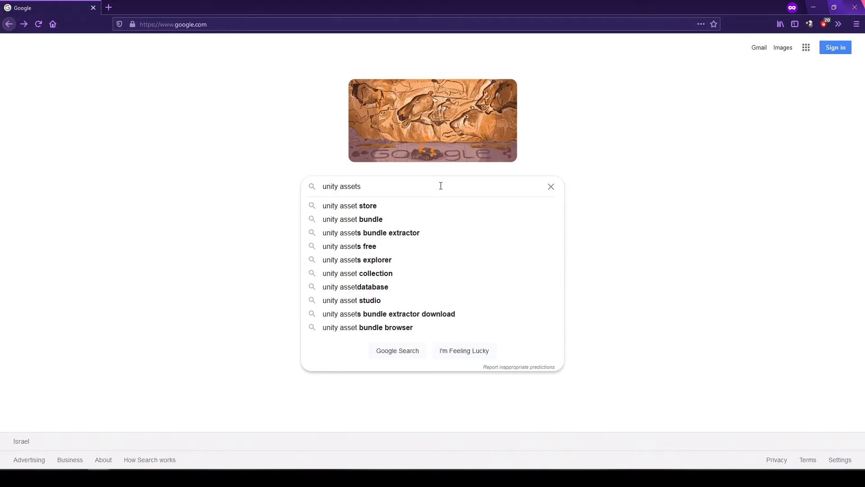
pyautogui.press('Return')
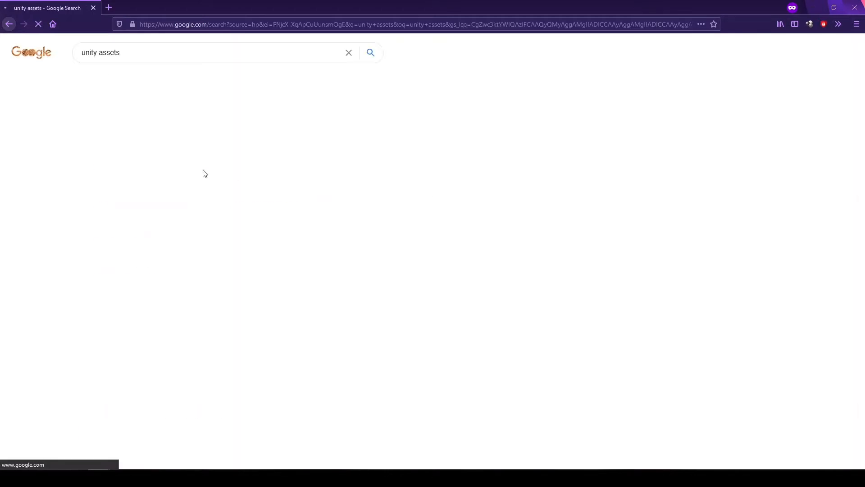
pyautogui.click(283, 128)
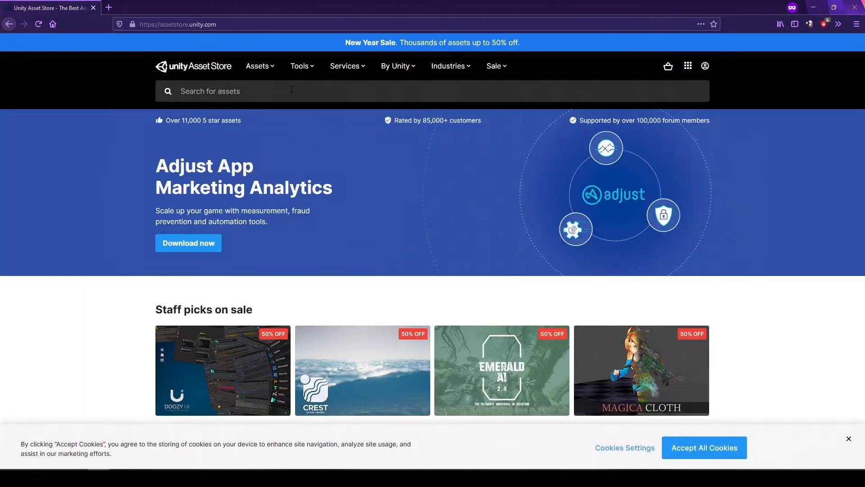
# Step: Search the Unity Asset Store for "tasty characters"
pyautogui.click(292, 89)
pyautogui.write('tast')
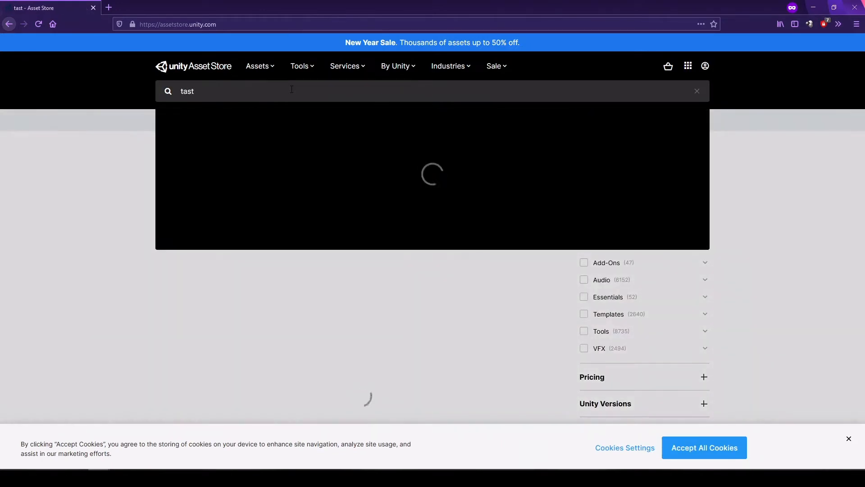
pyautogui.write('y cha')
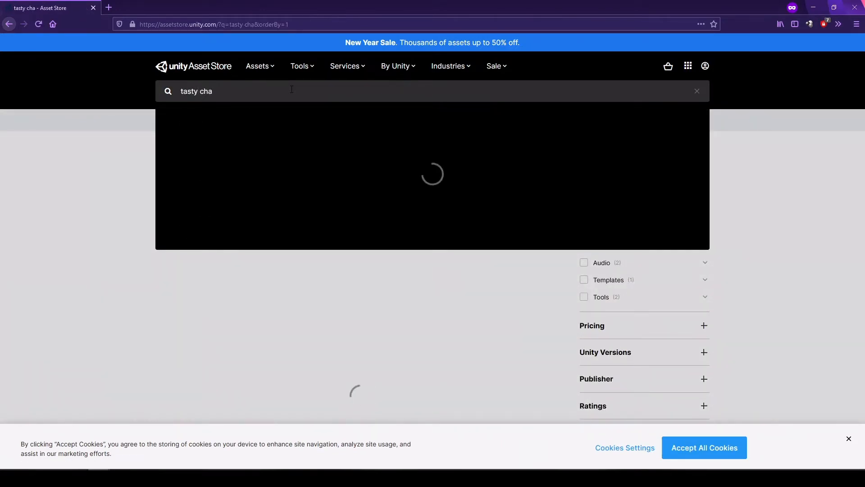
pyautogui.write('racters')
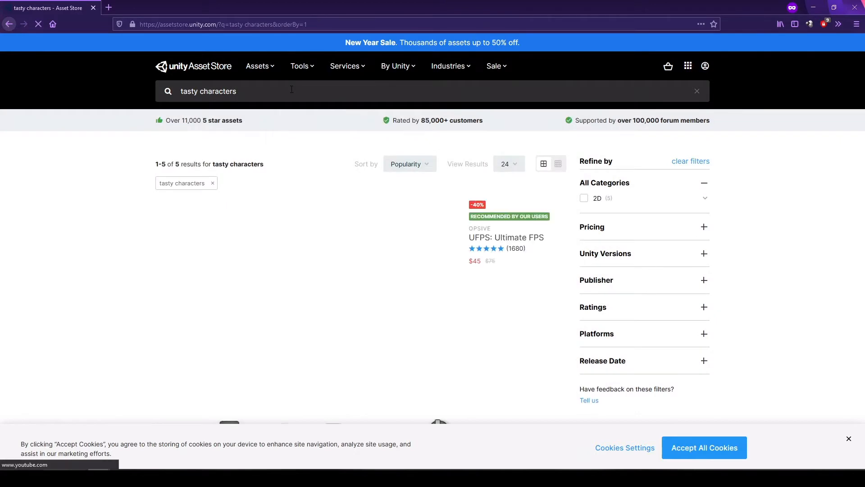
# Step: Add the free Tasty Characters - Castle Pack from the search results to My Assets and close its preview
pyautogui.scroll(-1, 404, 173)
pyautogui.scroll(-5, 404, 173)
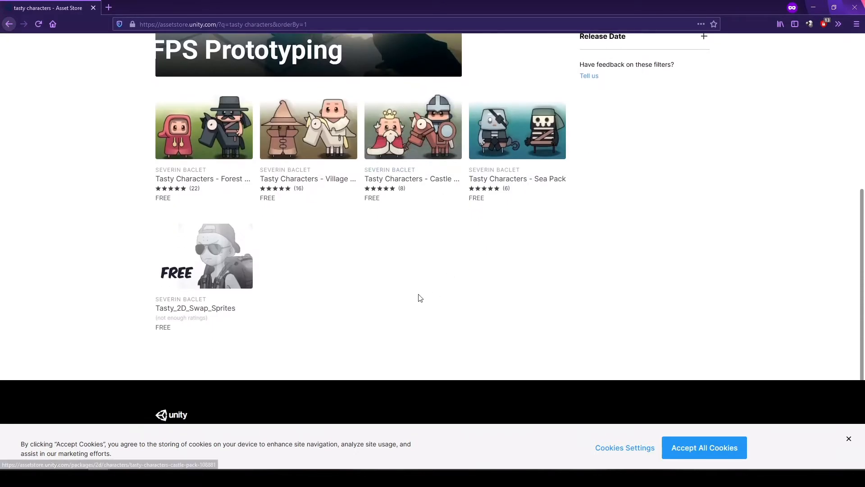
pyautogui.click(407, 174)
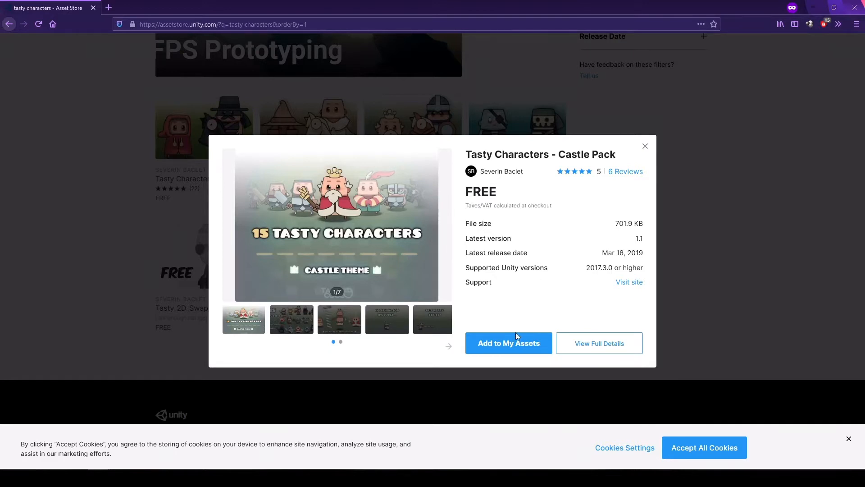
pyautogui.click(518, 344)
pyautogui.click(646, 147)
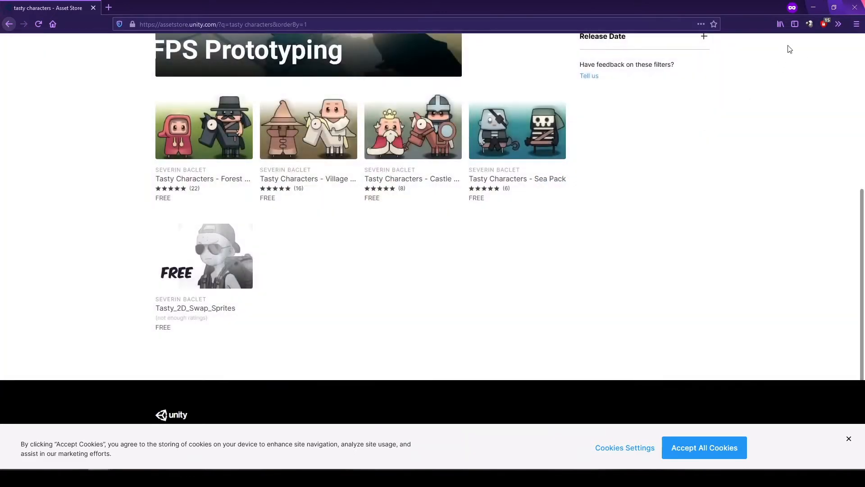
# Step: Switch to Unity and select Tasty Characters - Castle Pack among My Assets in the Package Manager
pyautogui.click(814, 7)
pyautogui.click(132, 15)
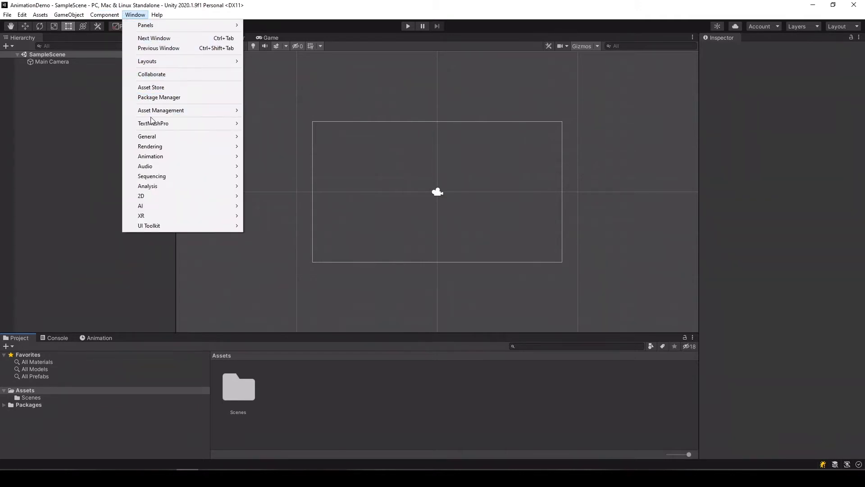
pyautogui.click(158, 97)
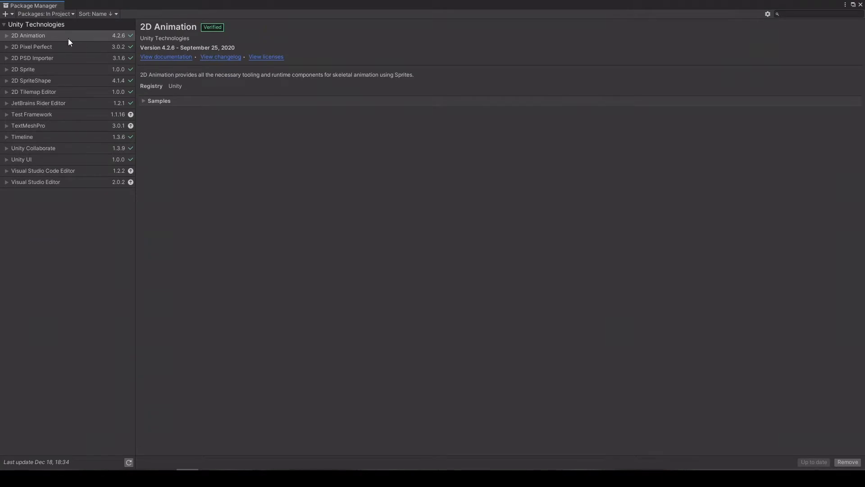
pyautogui.click(33, 12)
pyautogui.click(35, 46)
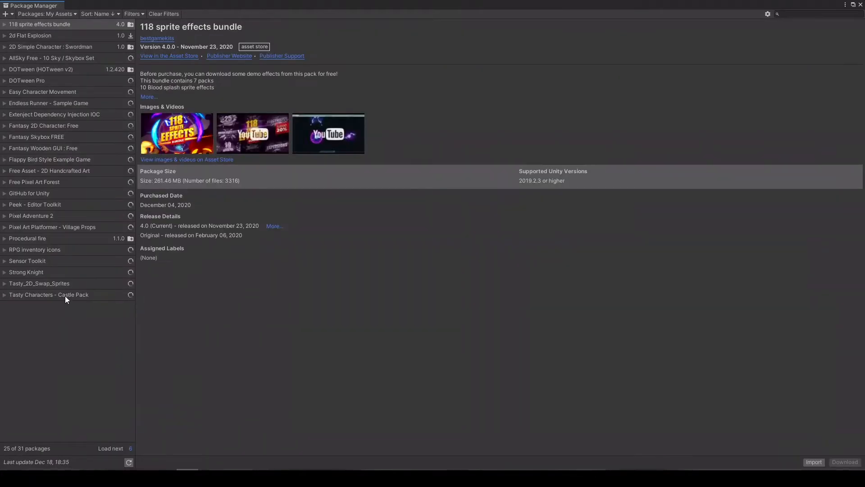
pyautogui.click(64, 296)
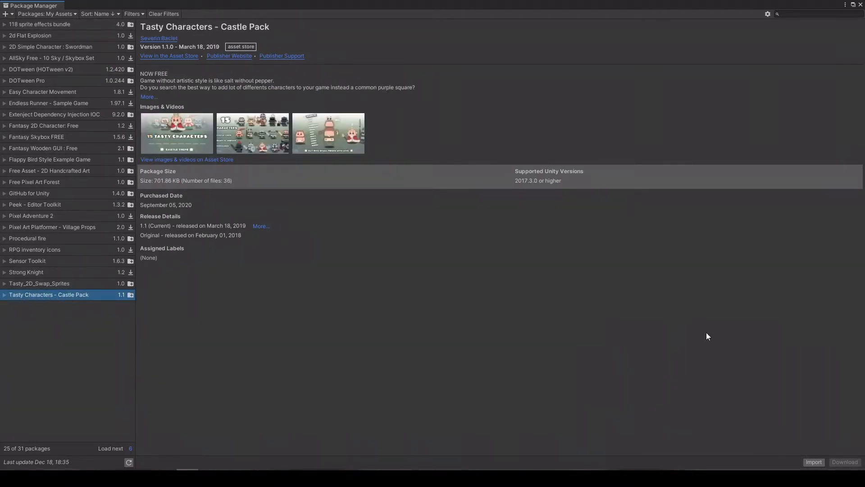
# Step: Import the Castle Pack's textures only, excluding the Prefabs and Scenes folders, and close the Package Manager
pyautogui.click(816, 463)
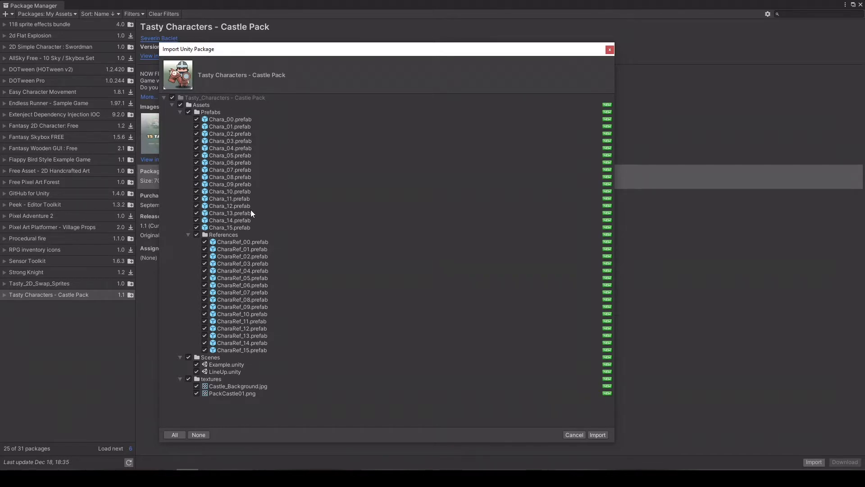
pyautogui.click(180, 112)
pyautogui.click(188, 112)
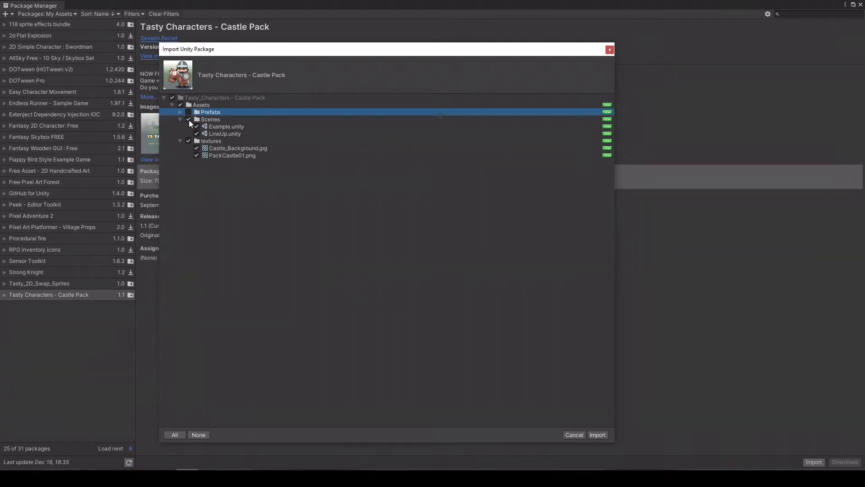
pyautogui.click(189, 119)
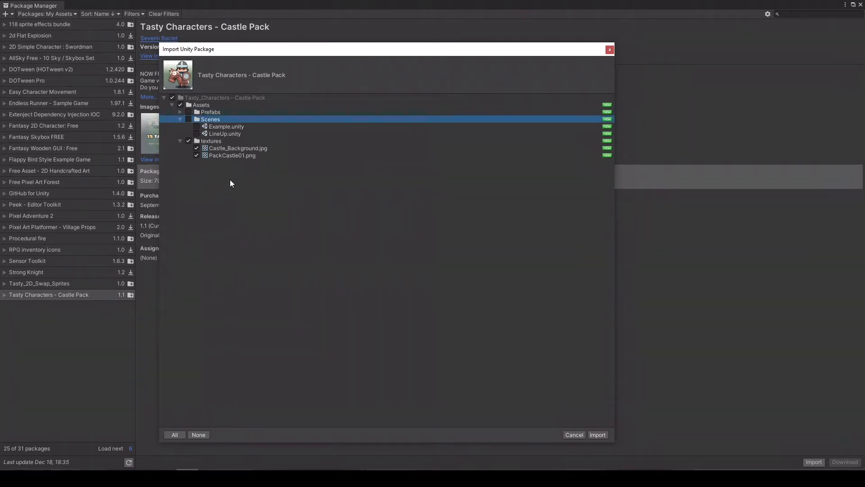
pyautogui.click(599, 435)
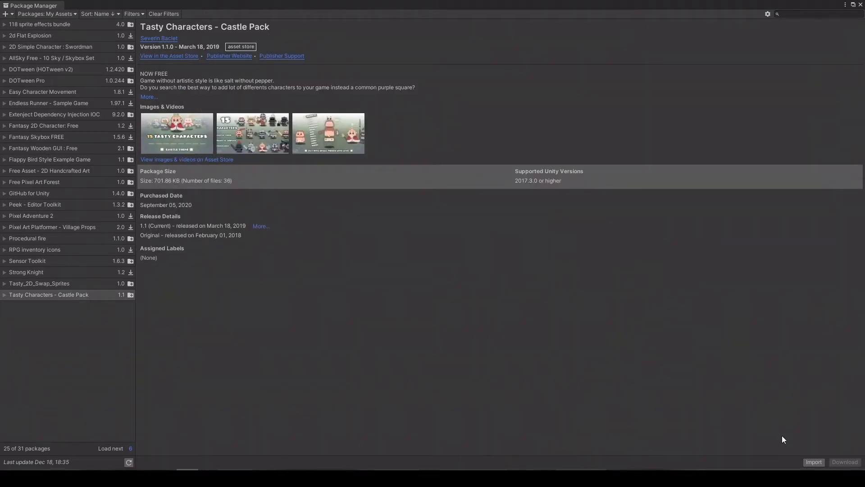
pyautogui.click(861, 5)
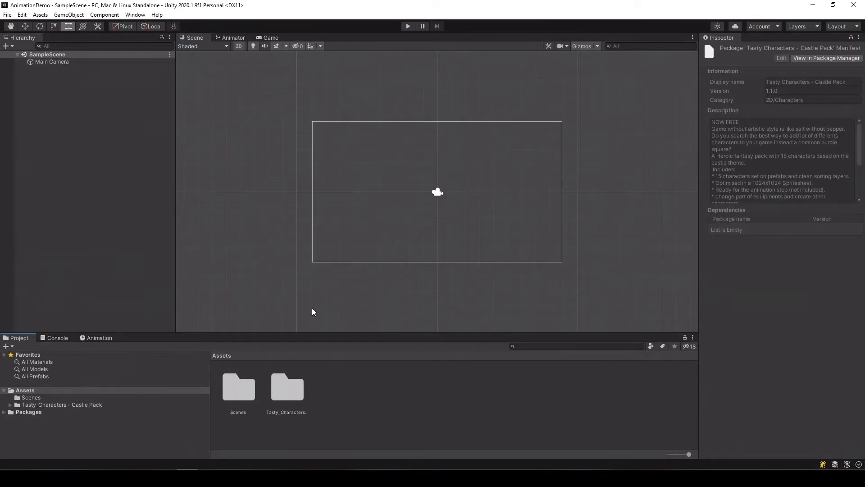
# Step: Open the Castle Pack's textures folder and add the five background images, layer_01 to layer_05, to it
pyautogui.click(11, 404)
pyautogui.click(17, 412)
pyautogui.click(29, 420)
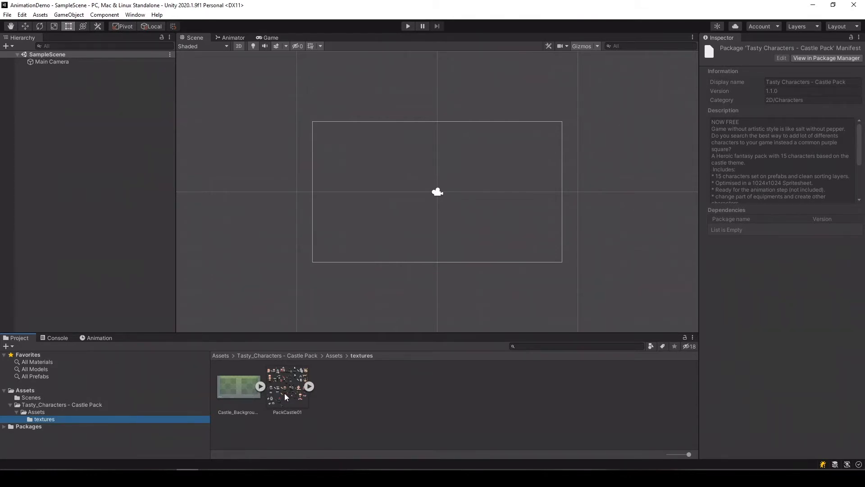
pyautogui.click(233, 390)
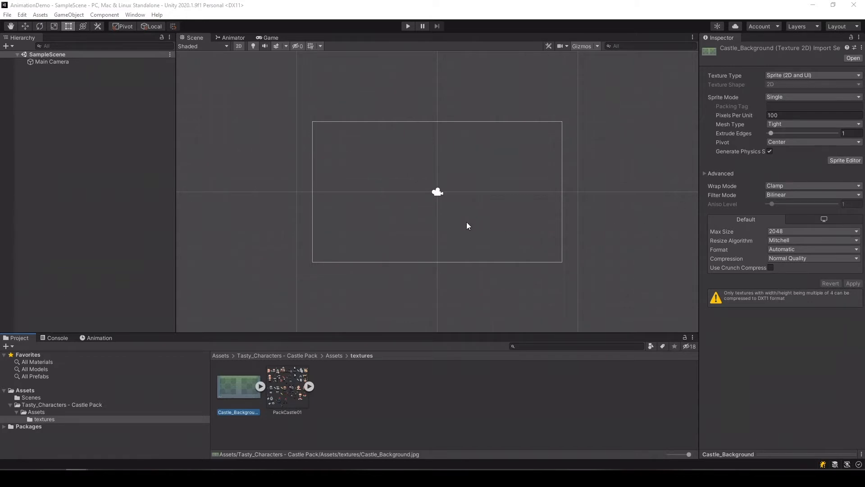
pyautogui.moveTo(406, 389); pyautogui.dragTo(406, 387)
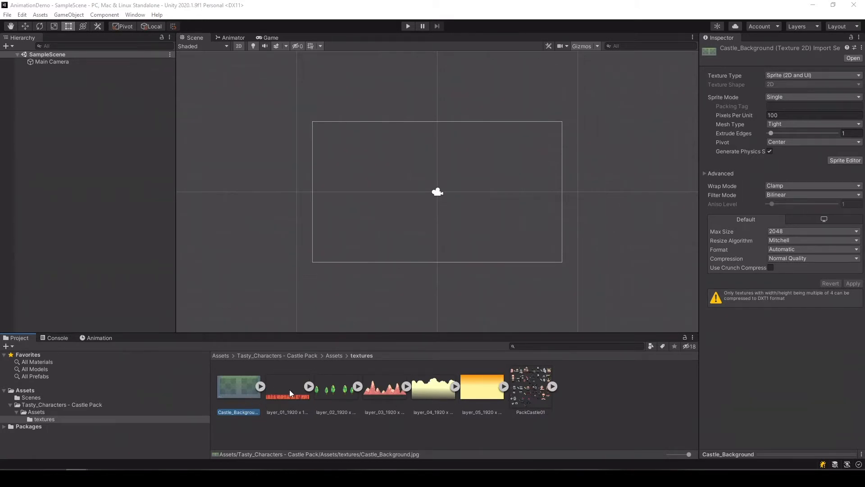
# Step: Place the five background images, layer_01 to layer_05, in the scene, centred on the camera
pyautogui.moveTo(276, 394); pyautogui.dragTo(440, 201)
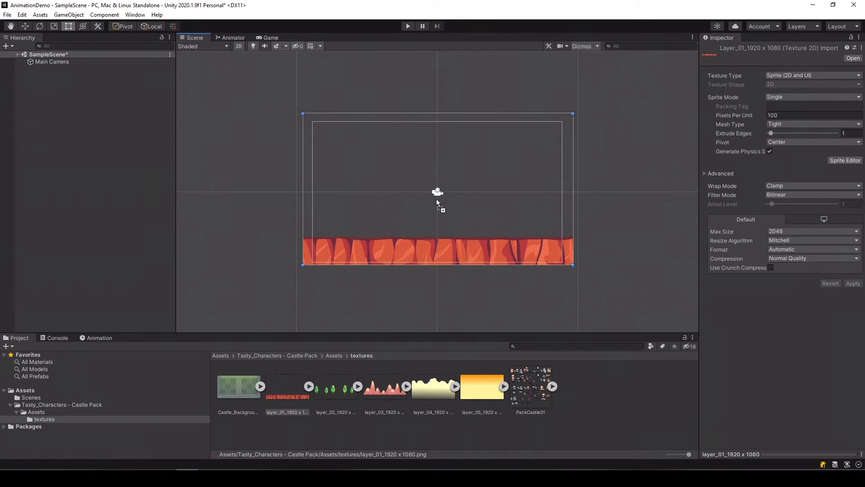
pyautogui.moveTo(321, 396); pyautogui.dragTo(440, 194)
pyautogui.moveTo(384, 394); pyautogui.dragTo(437, 193)
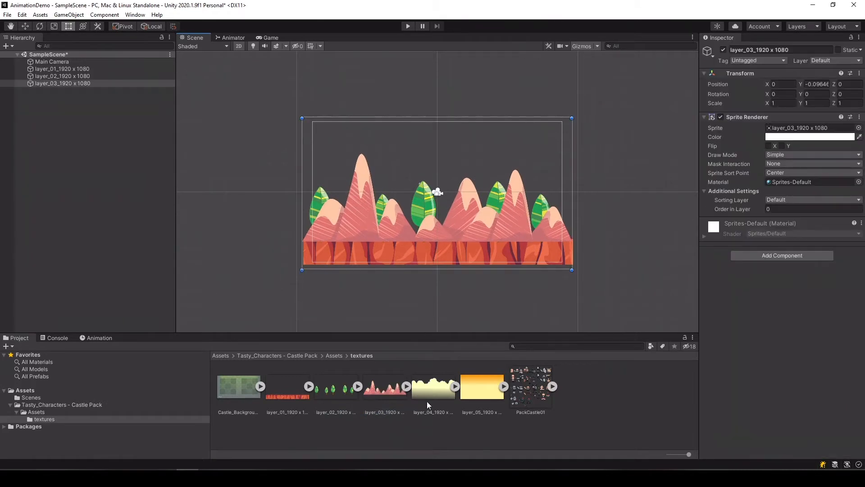
pyautogui.moveTo(432, 392); pyautogui.dragTo(439, 188)
pyautogui.moveTo(480, 387); pyautogui.dragTo(439, 191)
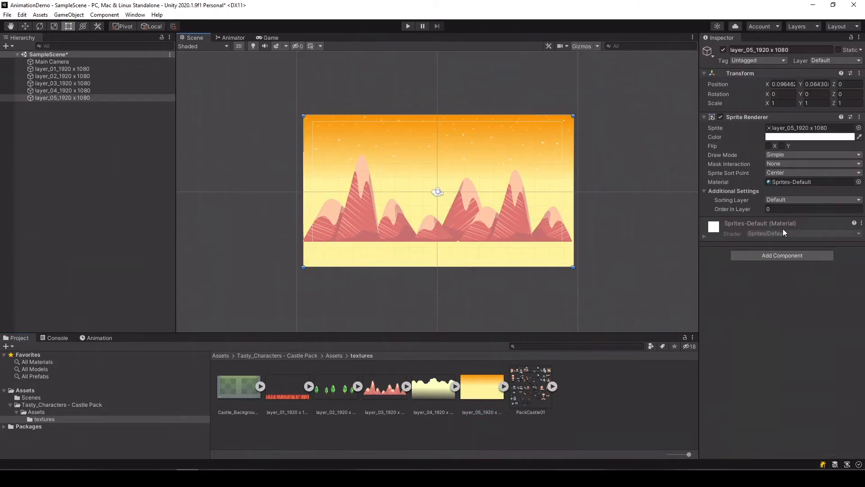
# Step: Set Order in Layer to -5 for the layer_05 sky and -4 for the layer_04 clouds
pyautogui.click(786, 208)
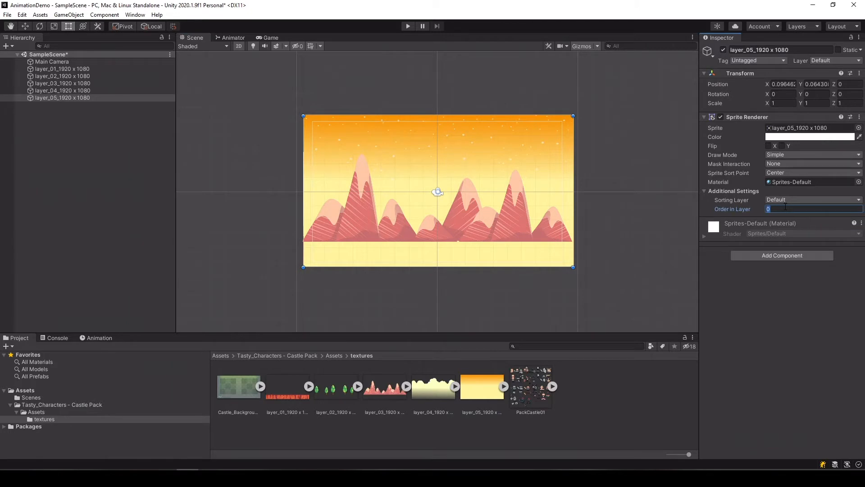
pyautogui.write('-5')
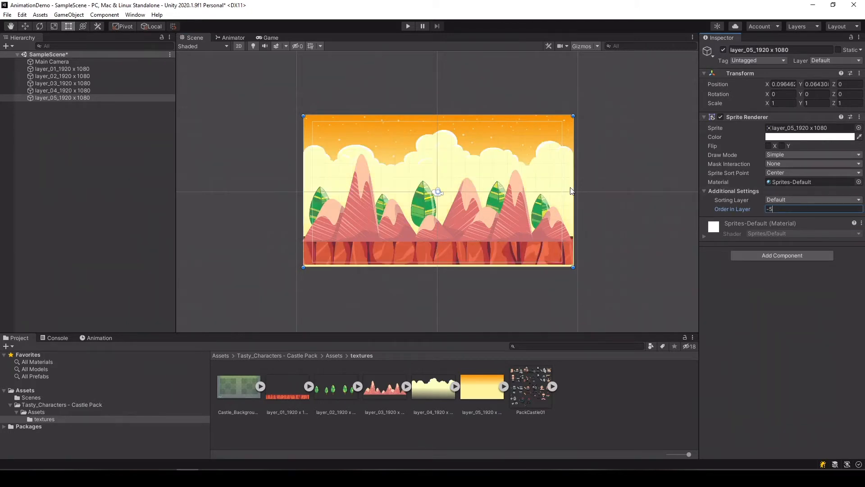
pyautogui.click(480, 168)
pyautogui.click(787, 208)
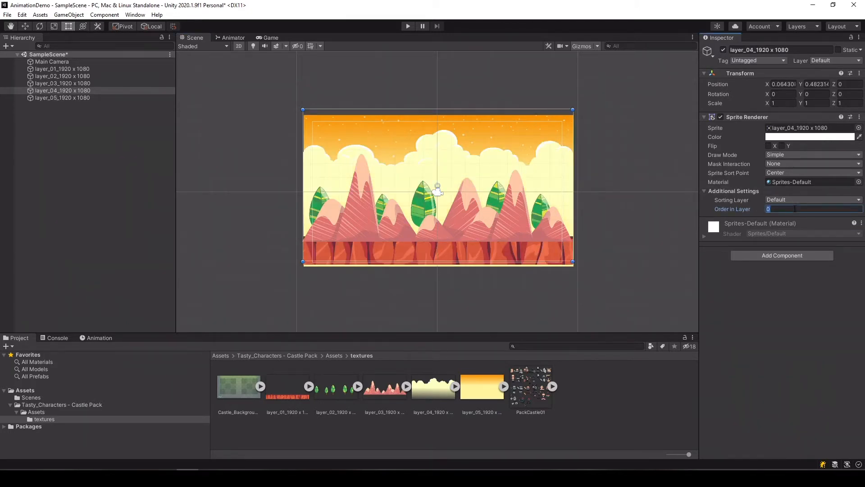
pyautogui.write('-4')
# Step: Set Order in Layer to -3 for the layer_03 mountains and -2 for the layer_02 trees, and deselect
pyautogui.click(472, 204)
pyautogui.click(784, 206)
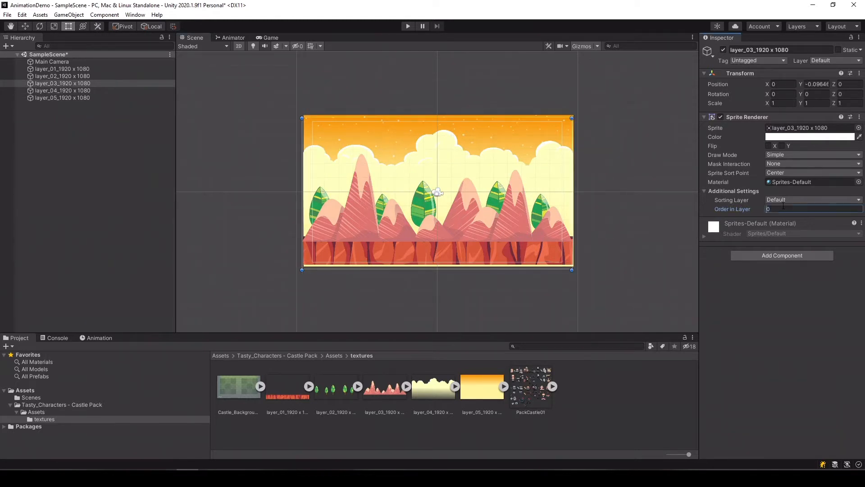
pyautogui.write('-3')
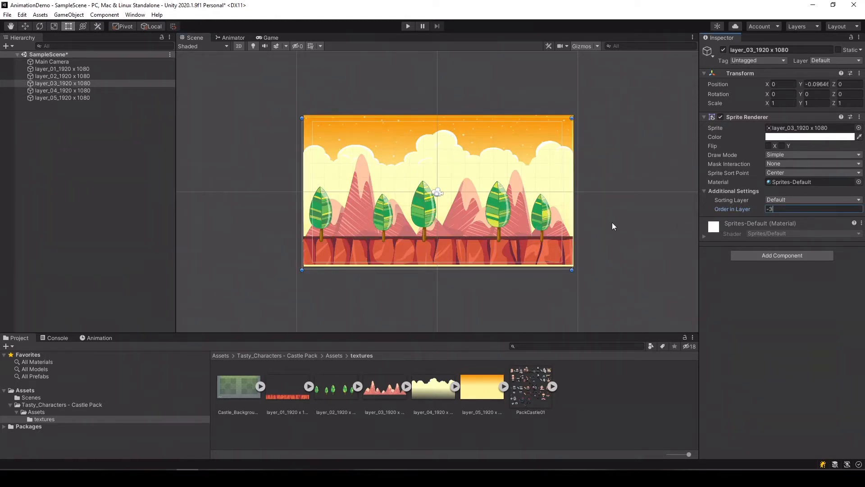
pyautogui.click(503, 212)
pyautogui.click(783, 209)
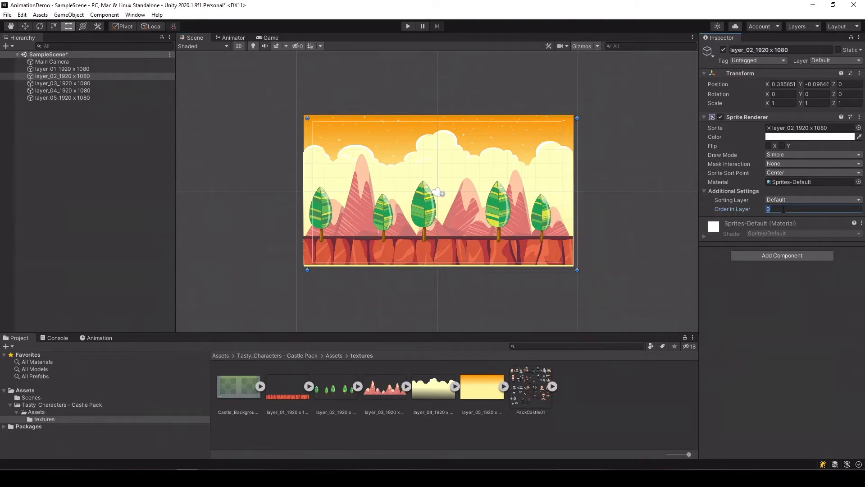
pyautogui.write('-2')
pyautogui.click(608, 296)
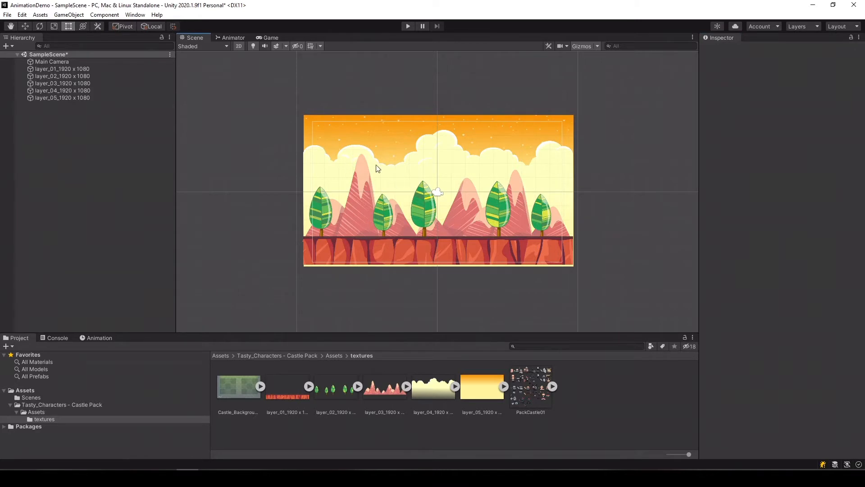
# Step: Create an empty game object in the scene and name it Background
pyautogui.rightClick(29, 131)
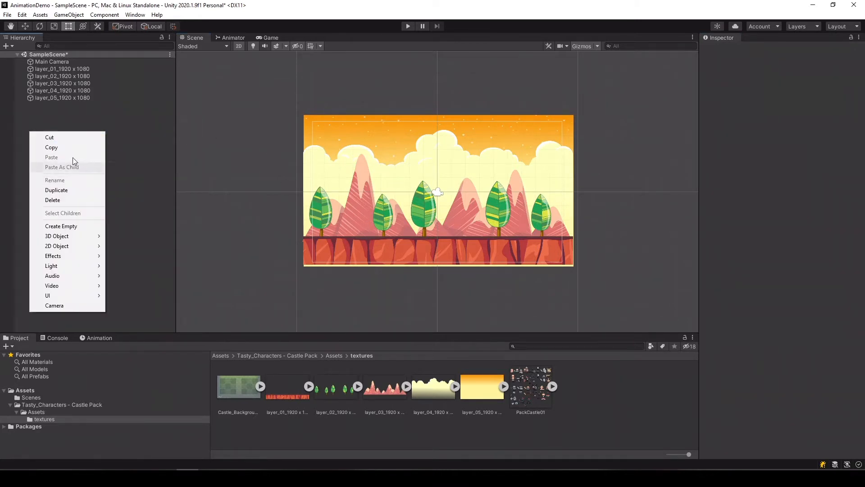
pyautogui.click(61, 226)
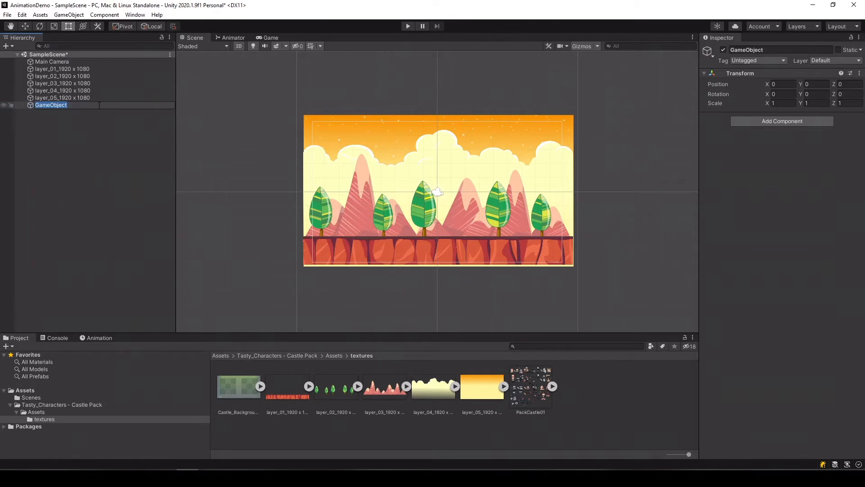
pyautogui.write('Background')
pyautogui.press('Return')
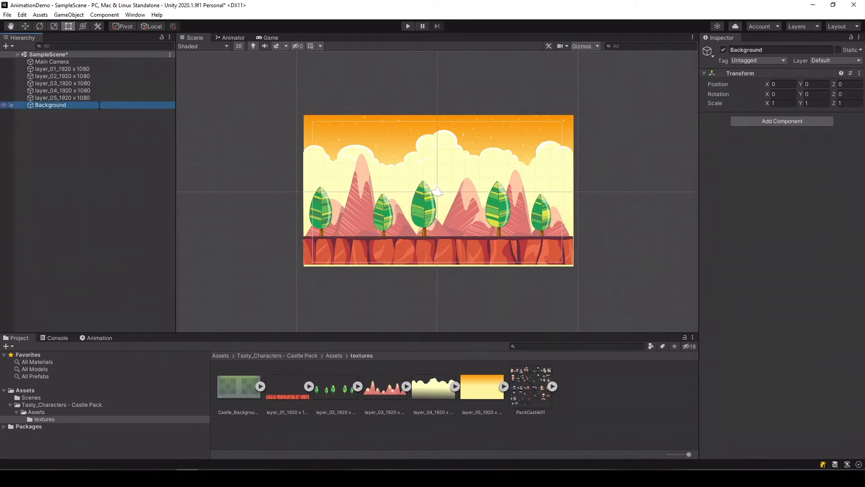
# Step: Make the five layer images, layer_01 to layer_05, children of the Background object, then collapse it and deselect
pyautogui.click(74, 68)
pyautogui.keyDown('shift'); pyautogui.click(72, 99); pyautogui.keyUp('shift')
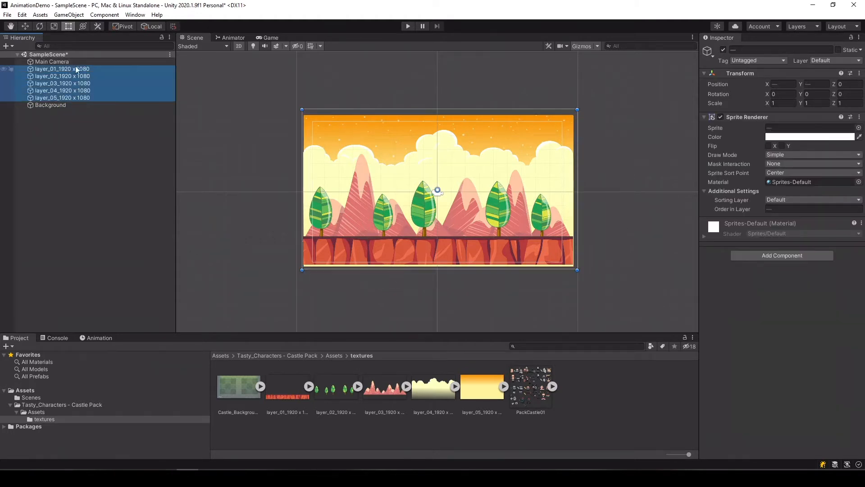
pyautogui.moveTo(75, 77); pyautogui.dragTo(51, 104)
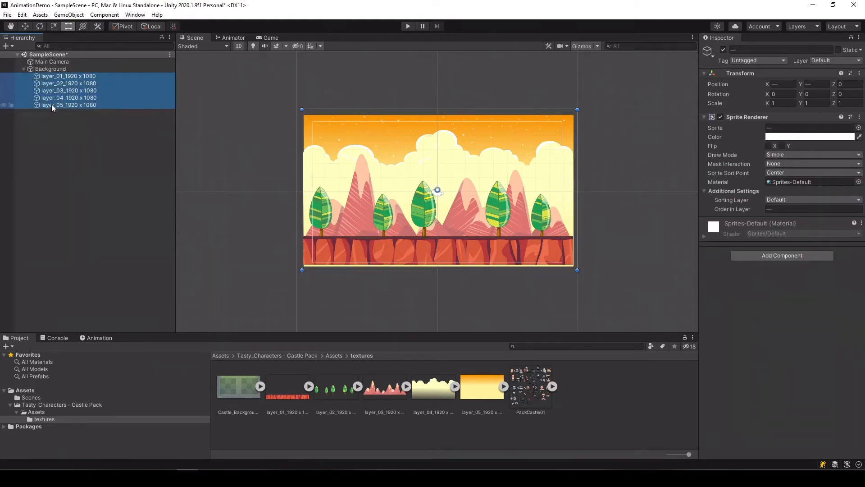
pyautogui.click(24, 69)
pyautogui.click(72, 116)
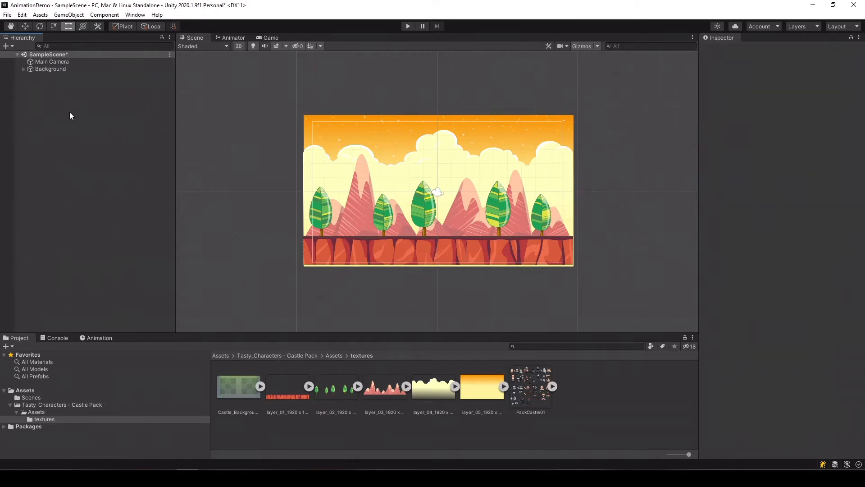
# Step: Create an empty game object at the root of the scene and name it Minion
pyautogui.scroll(3, 450, 236)
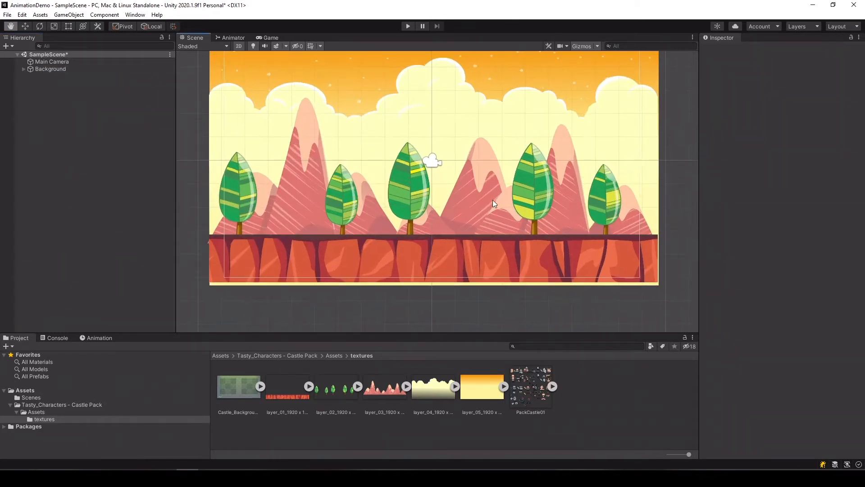
pyautogui.scroll(2, 493, 199)
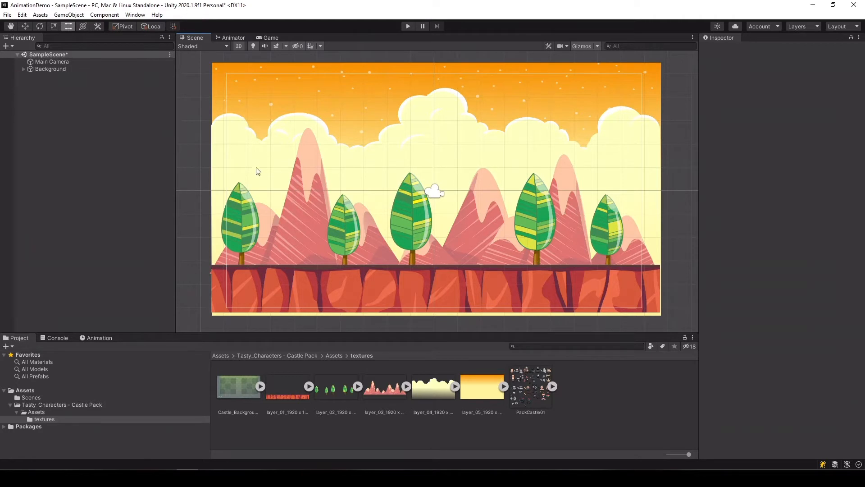
pyautogui.rightClick(47, 103)
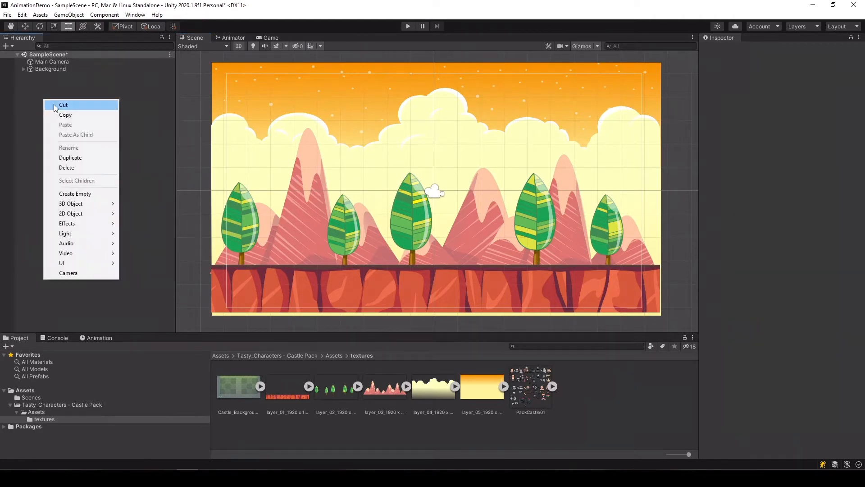
pyautogui.click(95, 193)
pyautogui.click(66, 75)
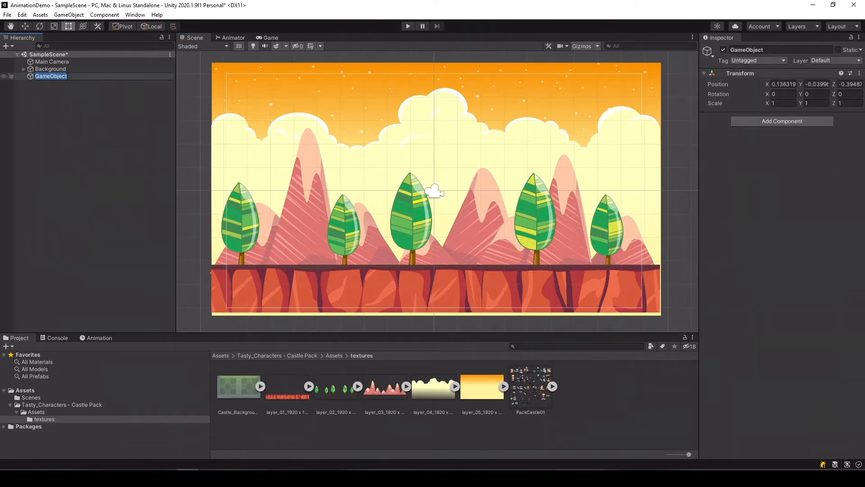
pyautogui.write('Minion')
pyautogui.press('Return')
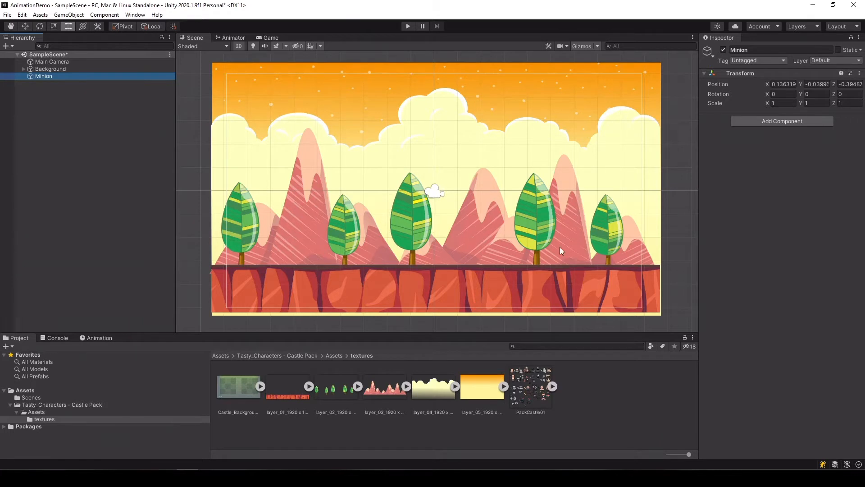
# Step: Expand the PackCastle01 texture and look through its sliced character and body-part sprites
pyautogui.click(528, 385)
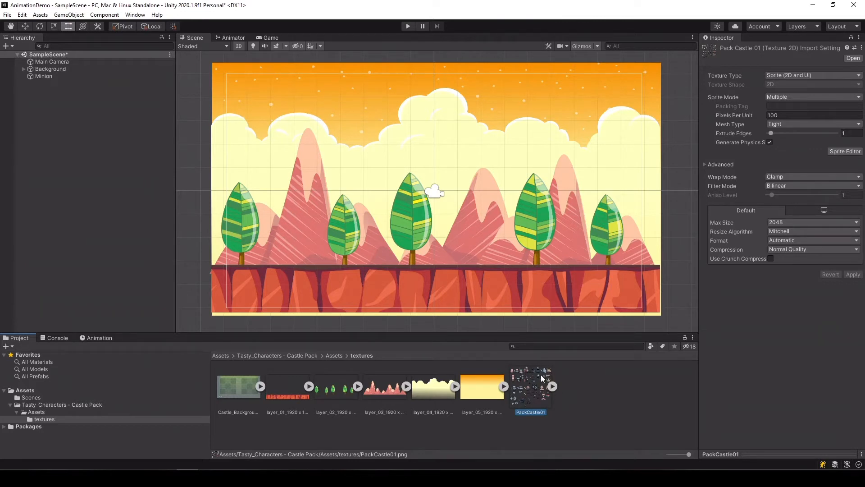
pyautogui.click(554, 386)
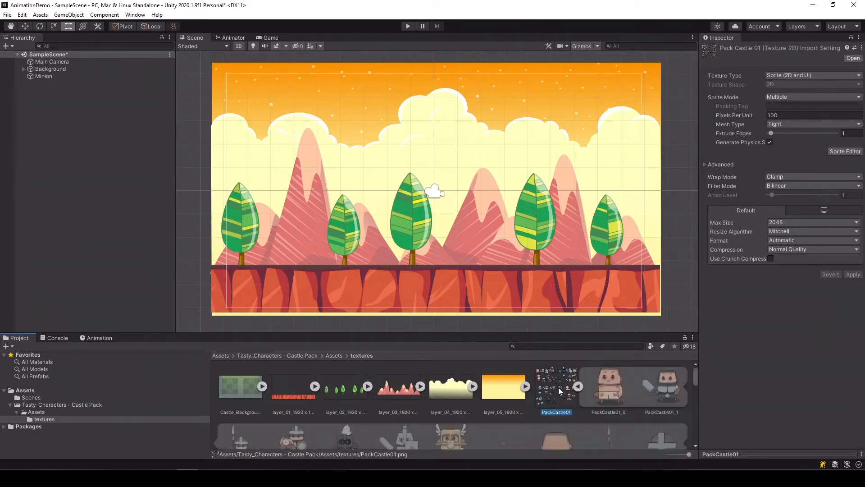
pyautogui.scroll(-10, 594, 401)
pyautogui.scroll(10, 594, 402)
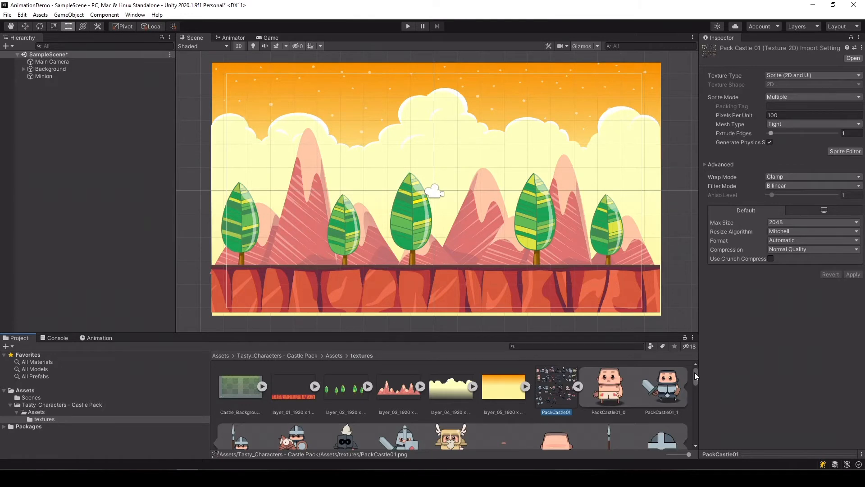
pyautogui.moveTo(694, 374)
pyautogui.mouseDown()
pyautogui.moveTo(696, 442)
pyautogui.moveTo(695, 372)
pyautogui.mouseUp()
# Step: Set the PackCastle01 texture's Sprite Mode to Single and view the whole sheet in the external image viewer
pyautogui.click(800, 97)
pyautogui.click(773, 106)
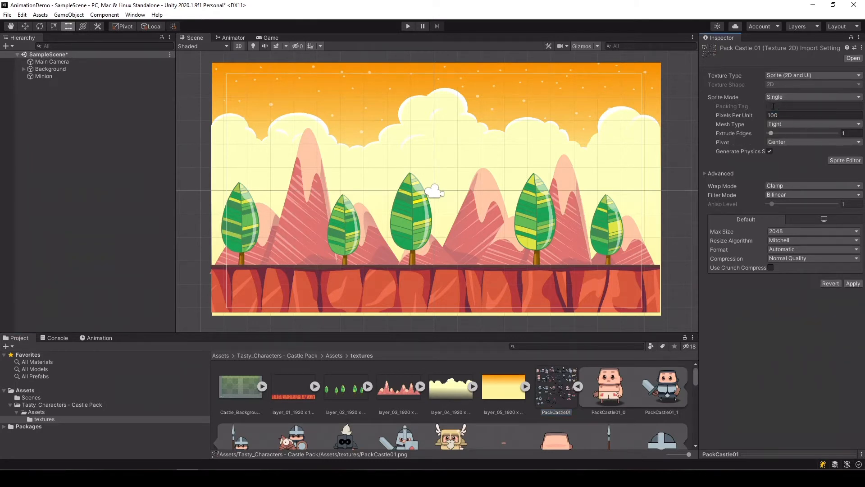
pyautogui.click(578, 386)
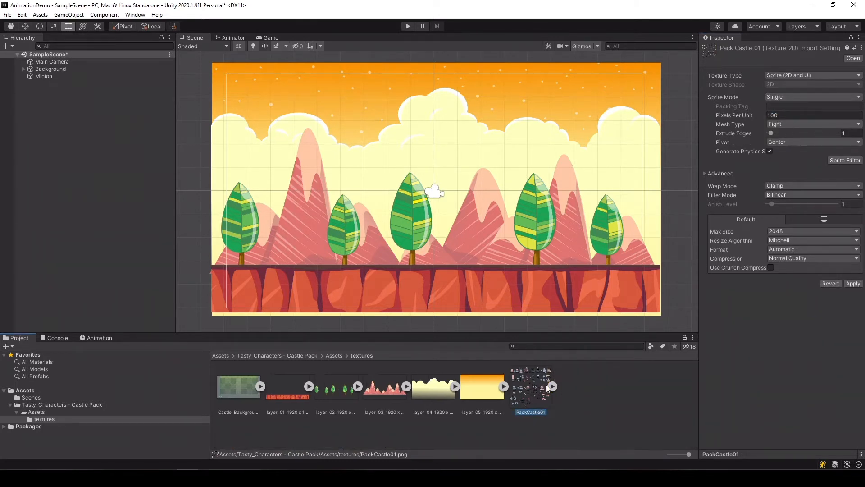
pyautogui.doubleClick(525, 380)
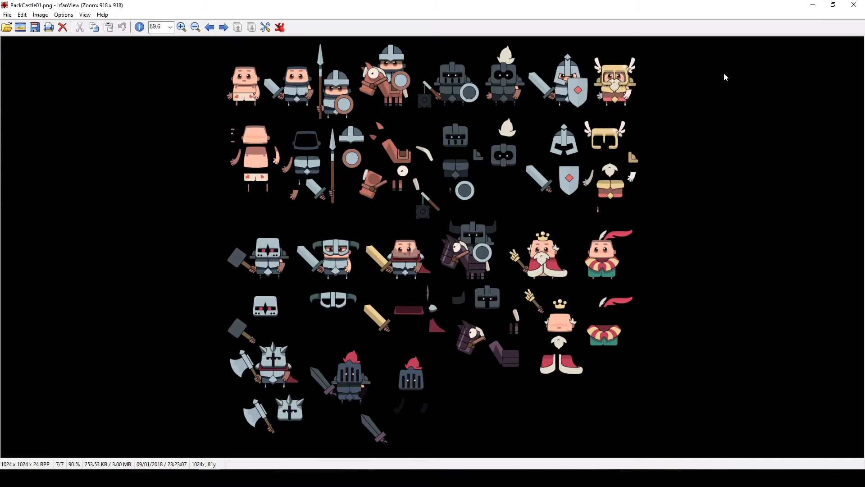
pyautogui.click(854, 5)
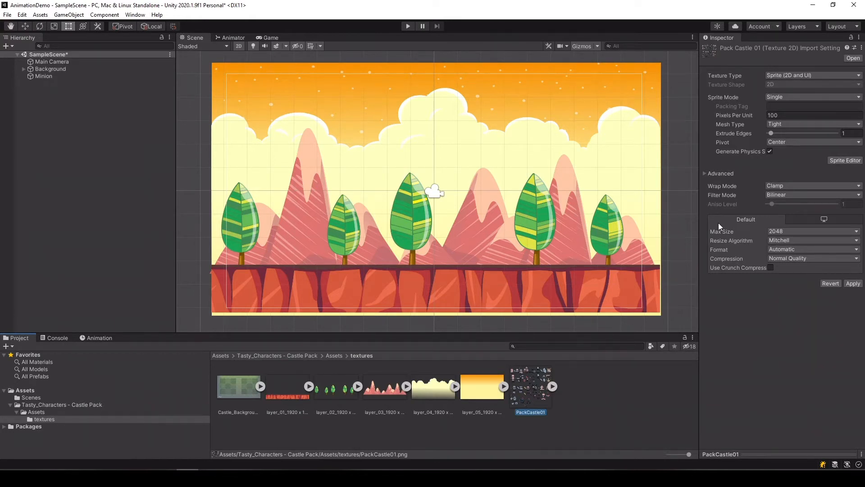
# Step: Set the PackCastle01 texture's Sprite Mode to Multiple and open it in a maximized Sprite Editor window
pyautogui.click(793, 96)
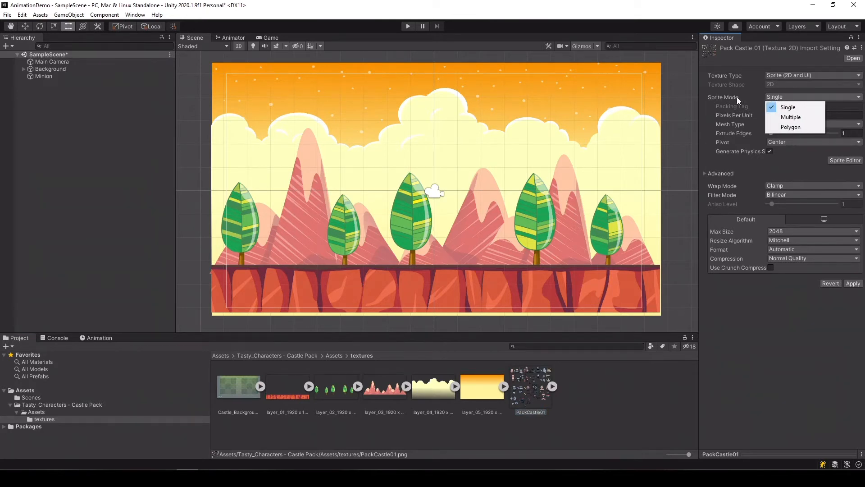
pyautogui.click(791, 117)
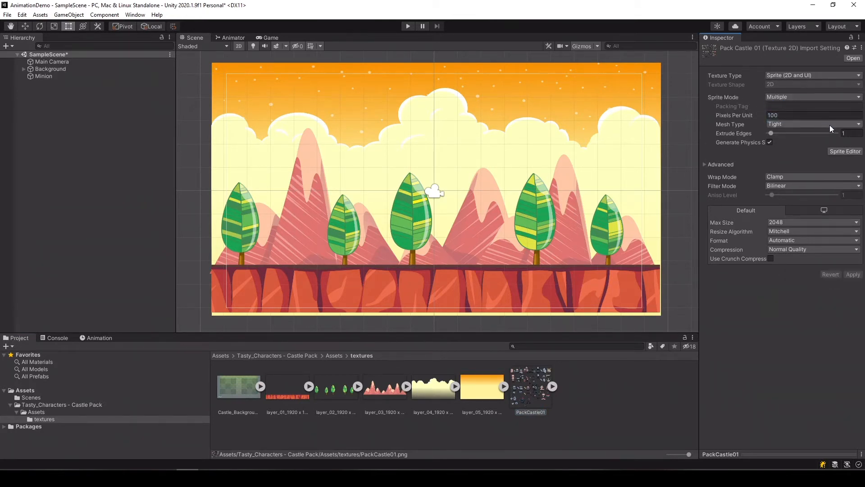
pyautogui.click(845, 151)
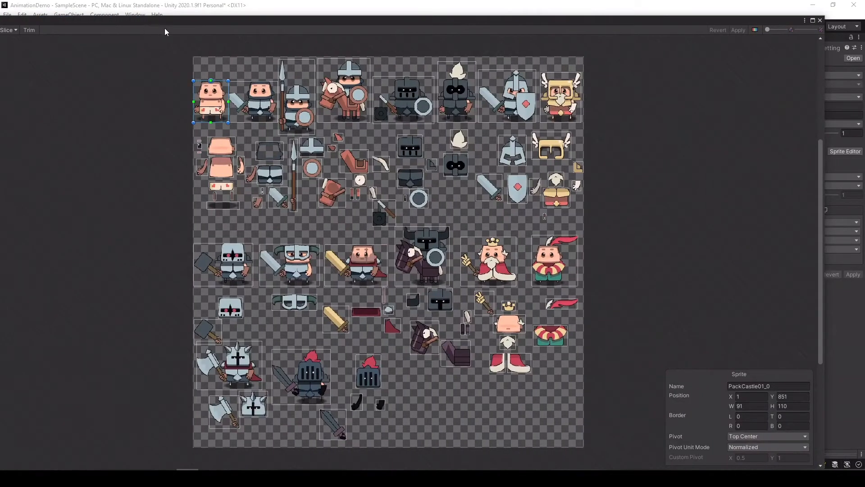
pyautogui.moveTo(277, 21); pyautogui.dragTo(307, 12)
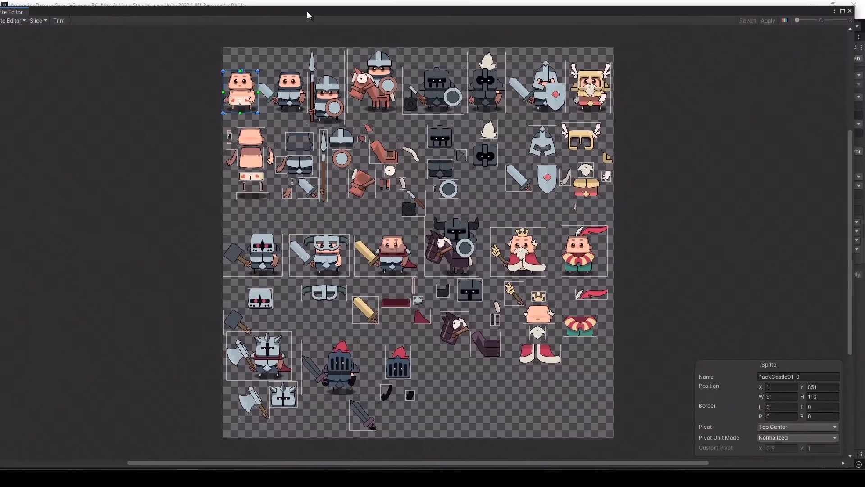
pyautogui.click(843, 10)
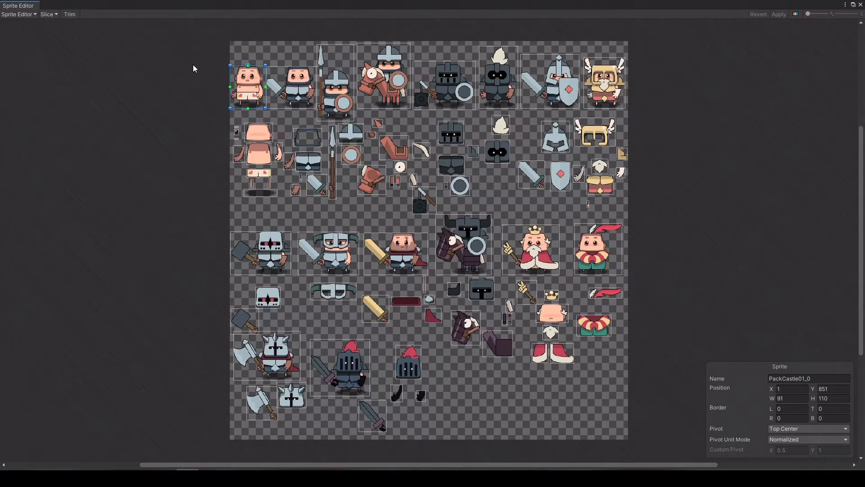
# Step: Try slicing the sheet with Grid By Cell Size, at 64 x 64 pixels and at 64 x 261 pixels
pyautogui.click(43, 14)
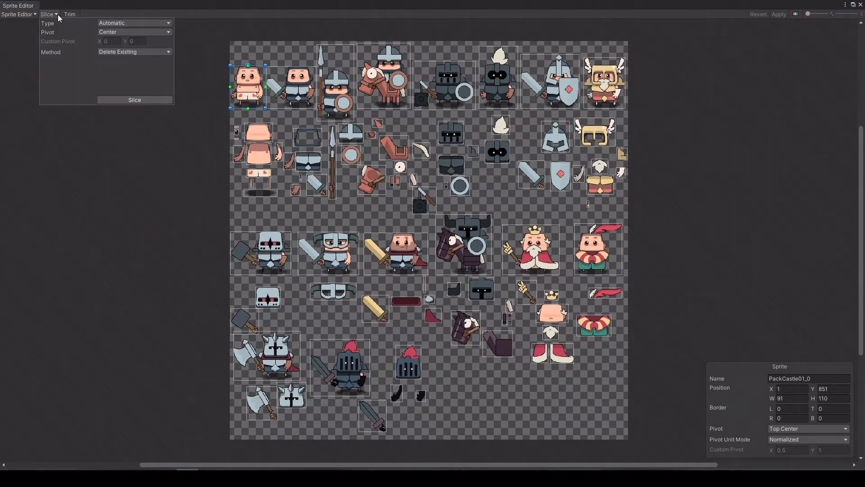
pyautogui.click(107, 24)
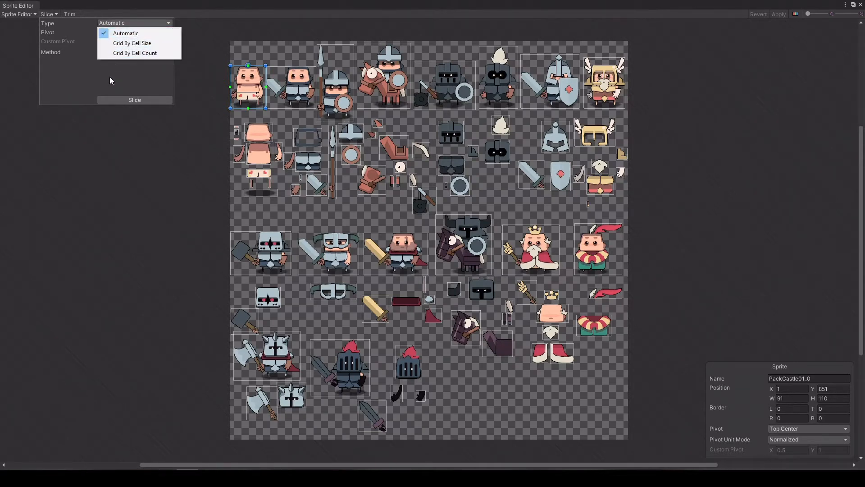
pyautogui.click(128, 43)
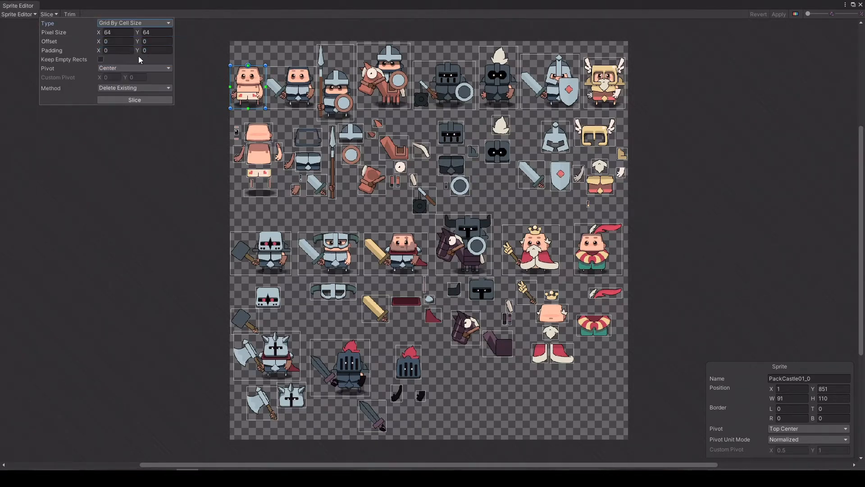
pyautogui.click(135, 100)
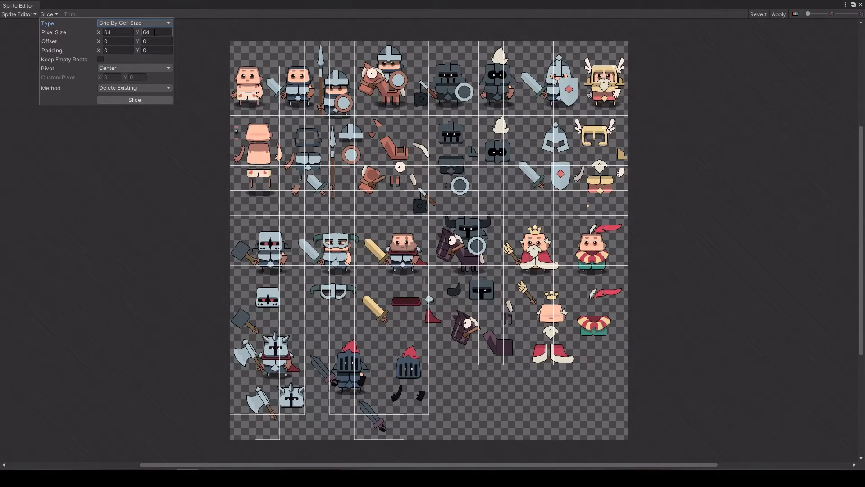
pyautogui.moveTo(137, 36); pyautogui.dragTo(223, 32)
pyautogui.click(144, 100)
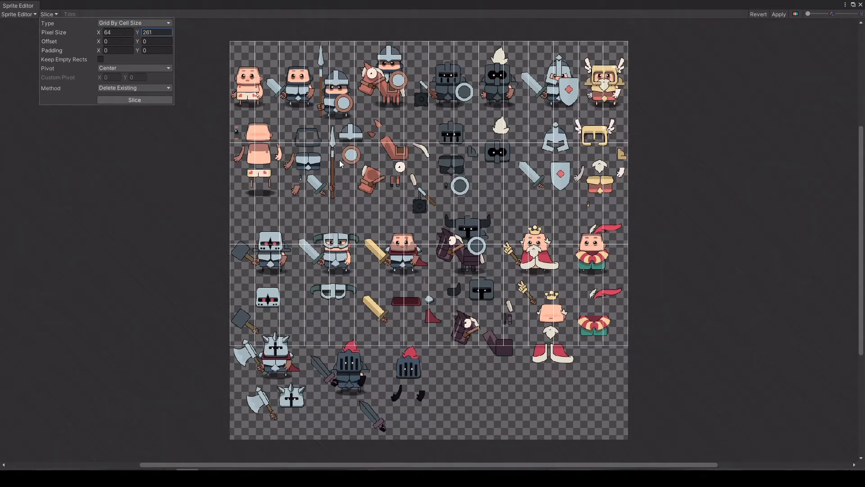
# Step: Slice the sheet with type Automatic, Center pivot and the Delete Existing method, and apply the slicing
pyautogui.click(142, 24)
pyautogui.click(135, 33)
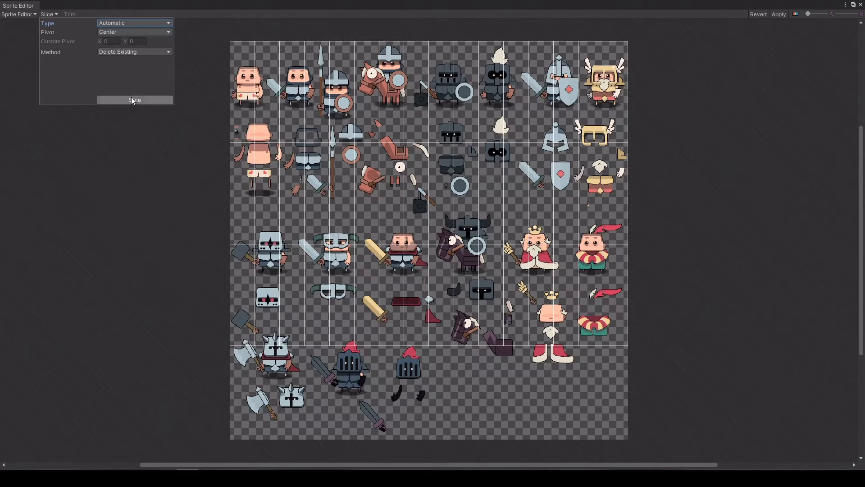
pyautogui.click(134, 100)
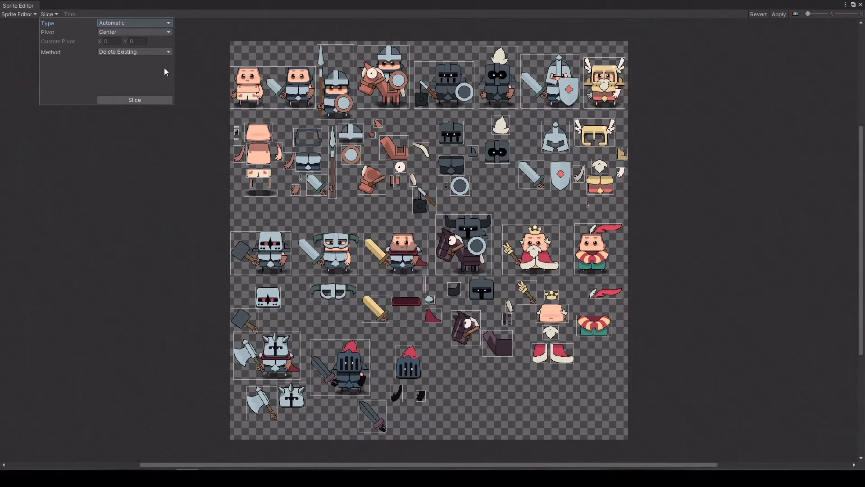
pyautogui.click(144, 148)
pyautogui.click(776, 14)
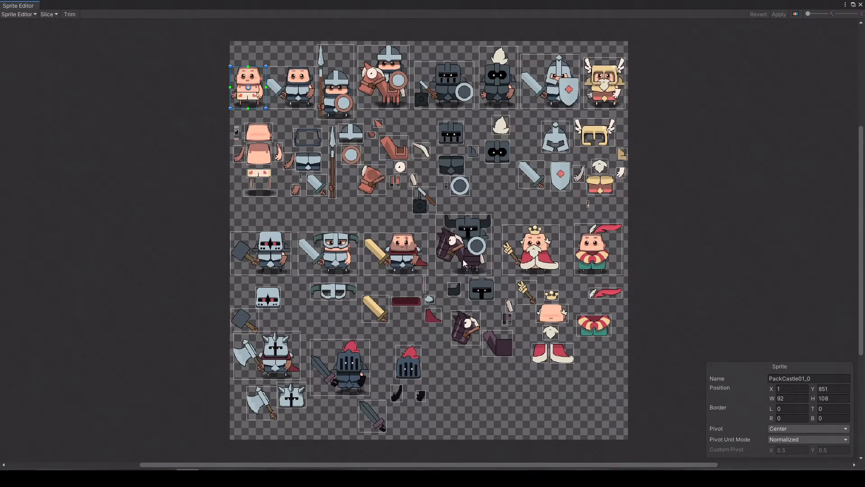
# Step: Move the pivot of the curved arm sprite beside the red-diamond shield to its shoulder end, at about X 0.89, Y 0.91
pyautogui.scroll(5, 463, 258)
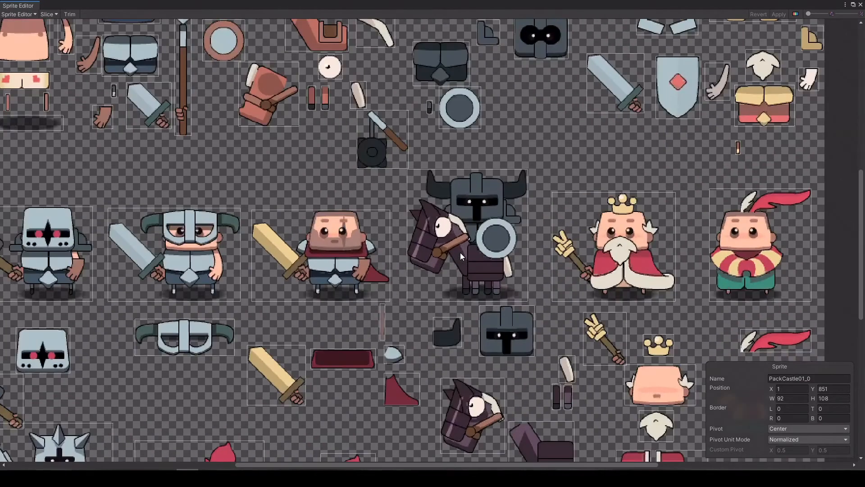
pyautogui.scroll(-8, 460, 252)
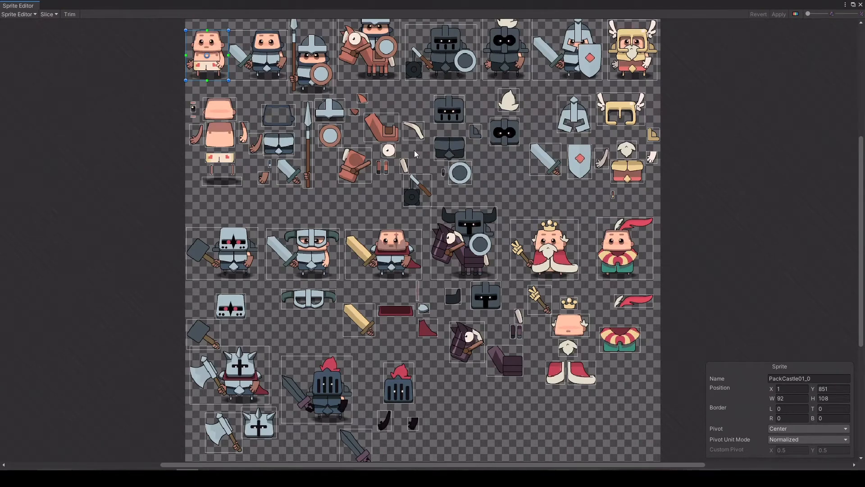
pyautogui.scroll(2, 504, 170)
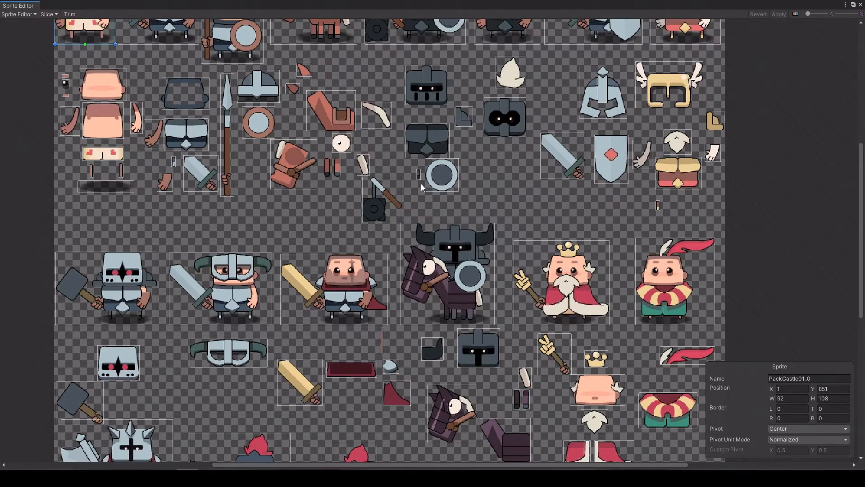
pyautogui.scroll(-3, 480, 183)
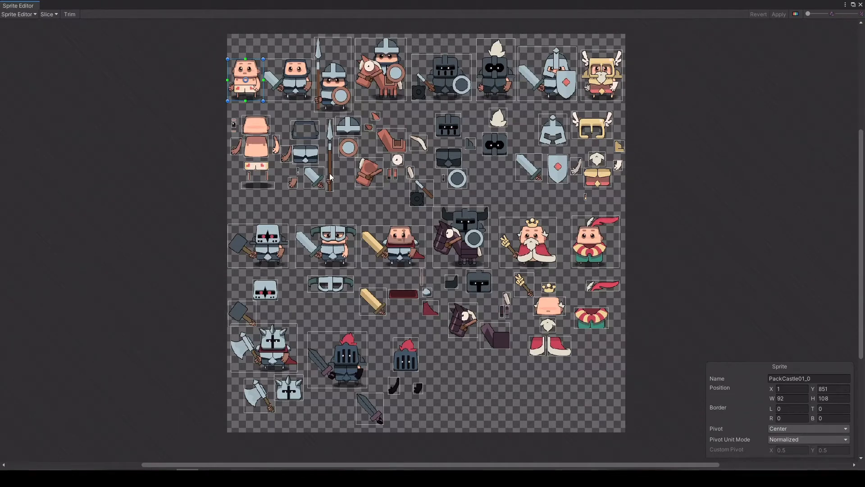
pyautogui.click(579, 167)
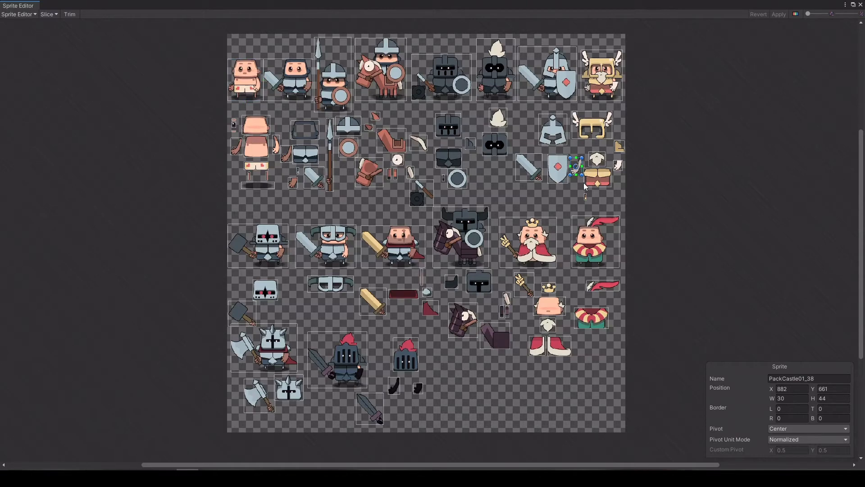
pyautogui.scroll(6, 577, 169)
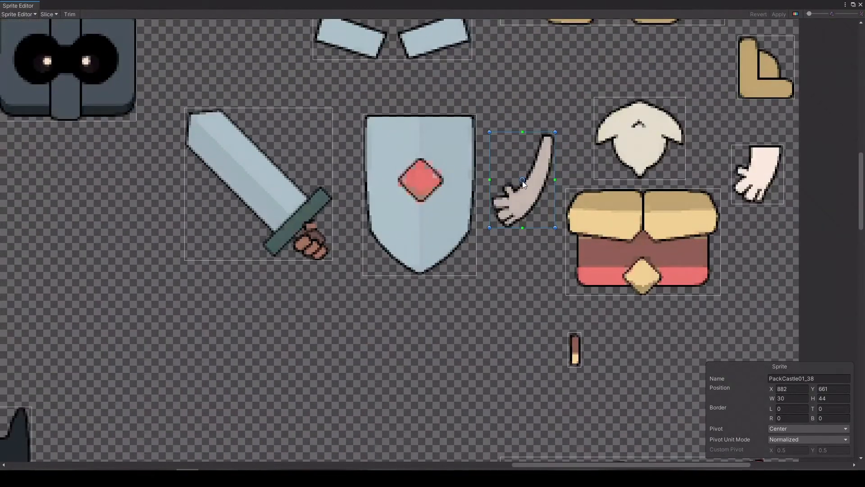
pyautogui.moveTo(523, 179); pyautogui.dragTo(549, 142)
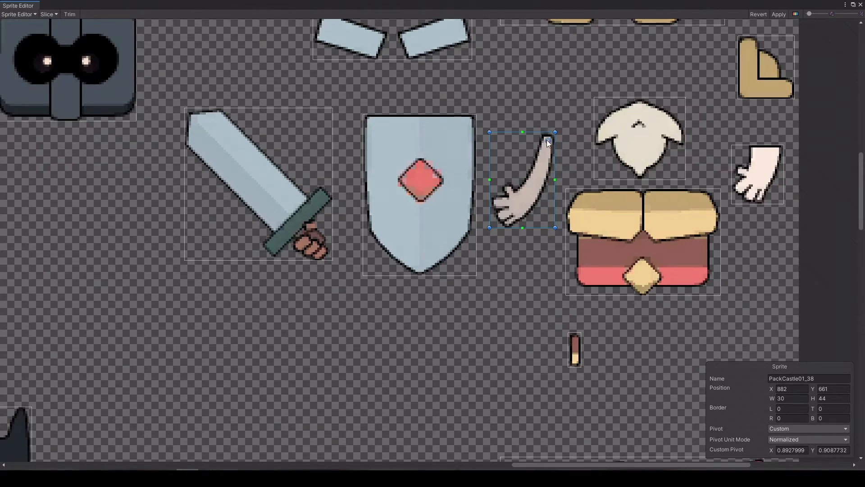
# Step: Move the pivot of the dark goggled head sprite down to its neck, at about X 0.5, Y 0.13
pyautogui.scroll(-6, 526, 198)
pyautogui.scroll(-2, 524, 210)
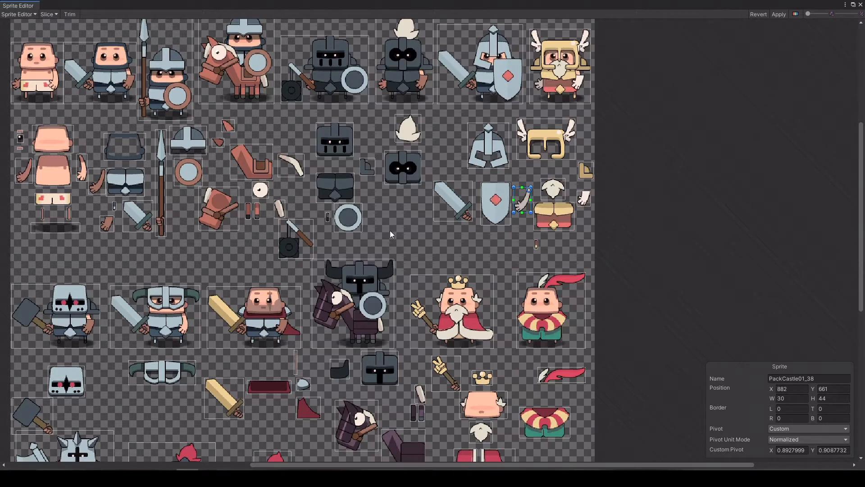
pyautogui.click(413, 180)
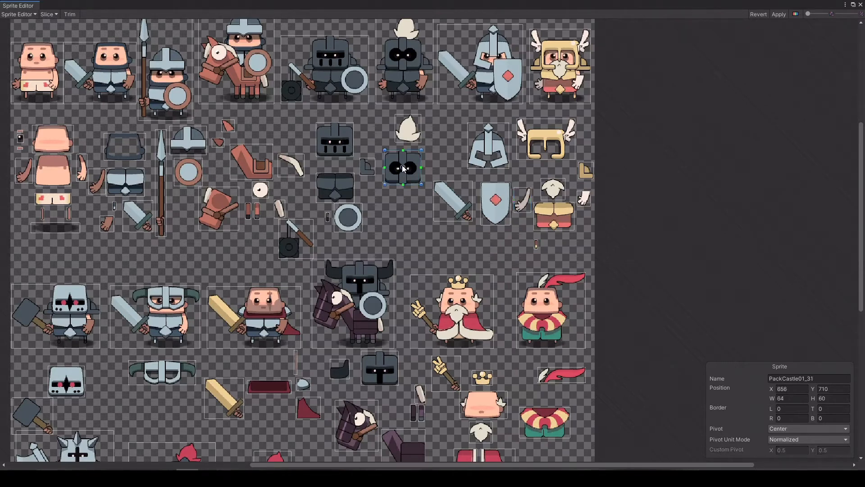
pyautogui.moveTo(404, 168); pyautogui.dragTo(403, 182)
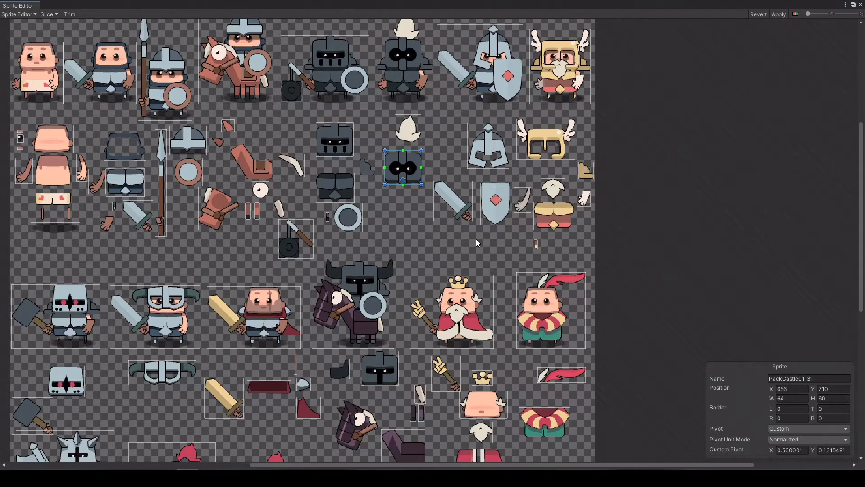
# Step: Move the pivot of the darker leg sprite beside the dark horse's head to its upper end, at about X 0.54, Y 0.86
pyautogui.moveTo(458, 238); pyautogui.dragTo(477, 197)
pyautogui.scroll(-3, 456, 229)
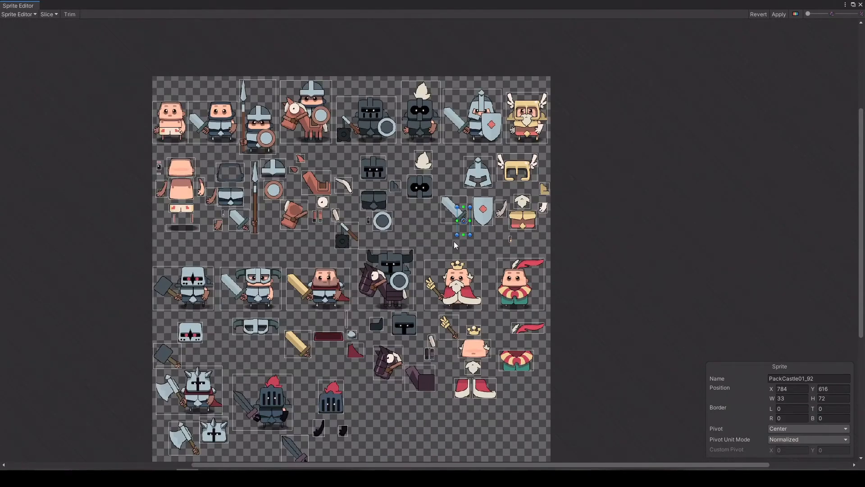
pyautogui.scroll(3, 428, 357)
pyautogui.scroll(4, 427, 355)
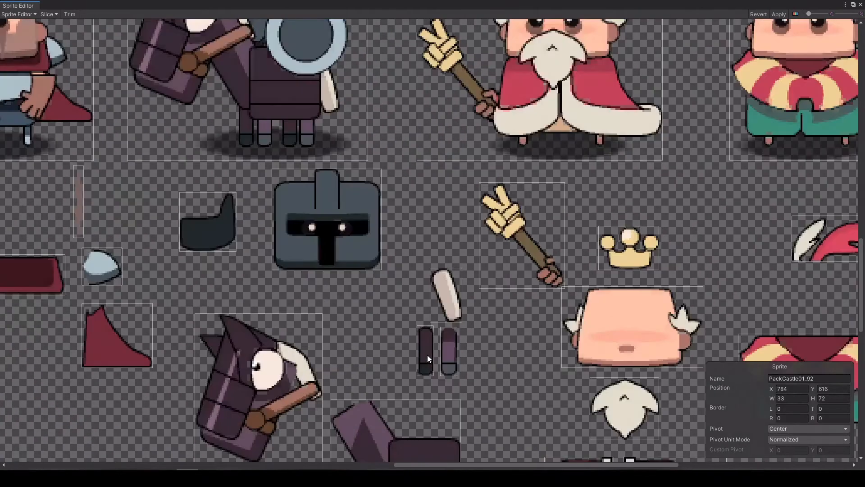
pyautogui.scroll(-2, 445, 347)
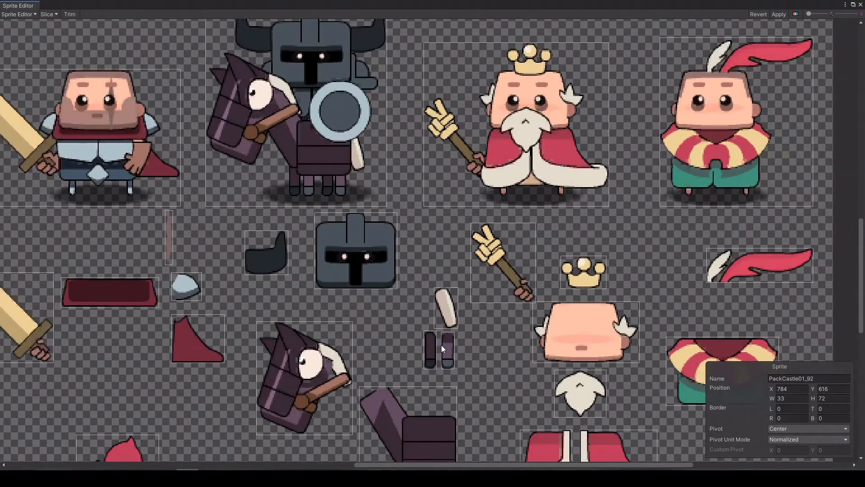
pyautogui.click(429, 351)
pyautogui.moveTo(430, 350); pyautogui.dragTo(431, 339)
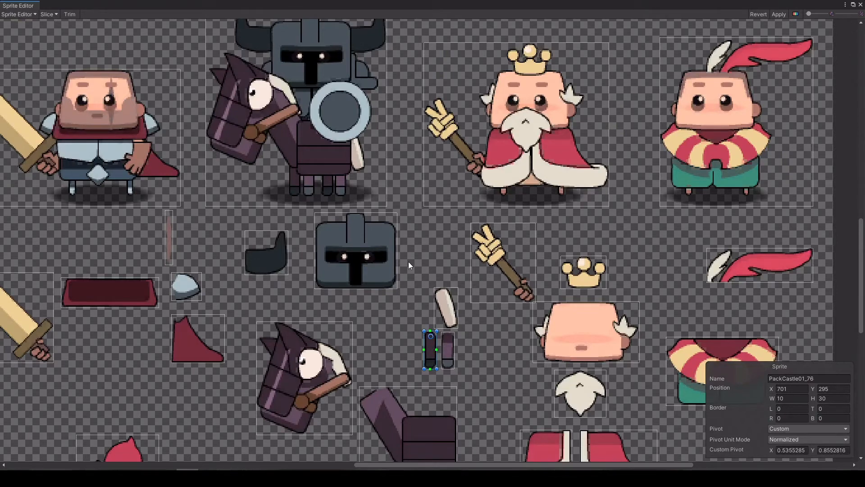
# Step: Move the short black hand sprite's pivot to about X 0.62, Y 0.79, then apply the sprite changes and close the Sprite Editor
pyautogui.scroll(-6, 409, 262)
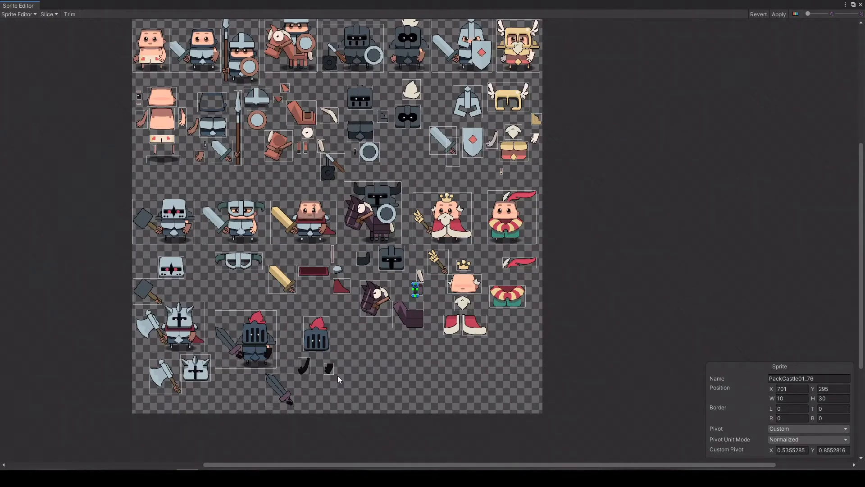
pyautogui.click(328, 369)
pyautogui.scroll(6, 324, 369)
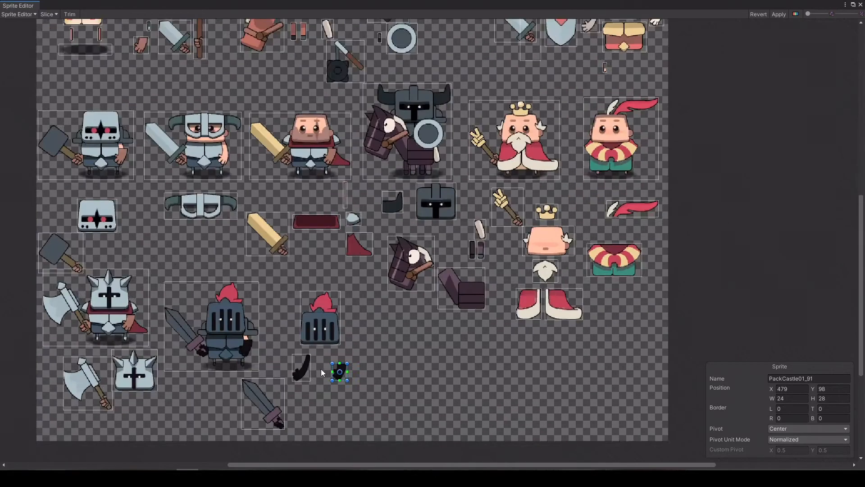
pyautogui.scroll(2, 346, 367)
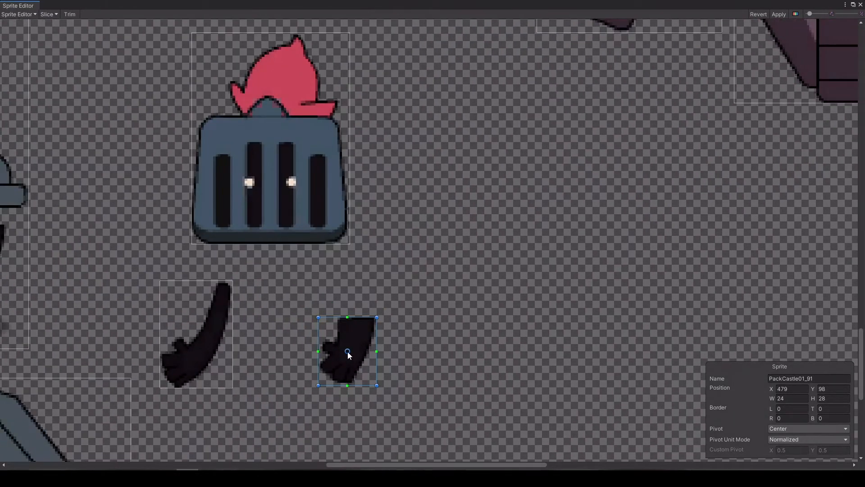
pyautogui.moveTo(348, 350); pyautogui.dragTo(354, 331)
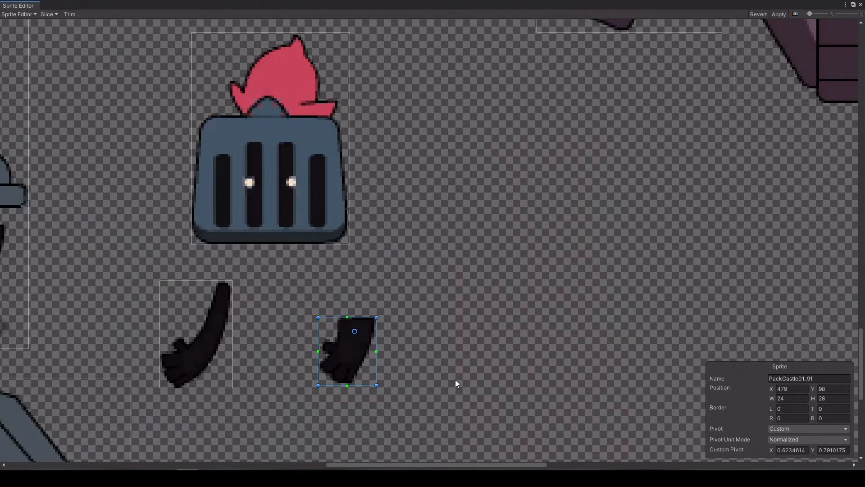
pyautogui.click(779, 14)
pyautogui.click(861, 5)
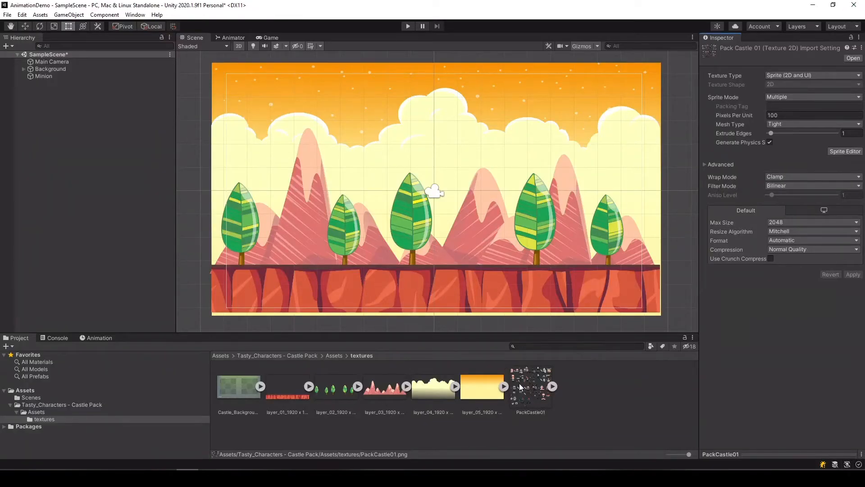
# Step: Expand the PackCastle01 texture into its sliced sprites and enlarge the asset browser area to browse the character parts
pyautogui.click(553, 387)
pyautogui.scroll(-5, 617, 398)
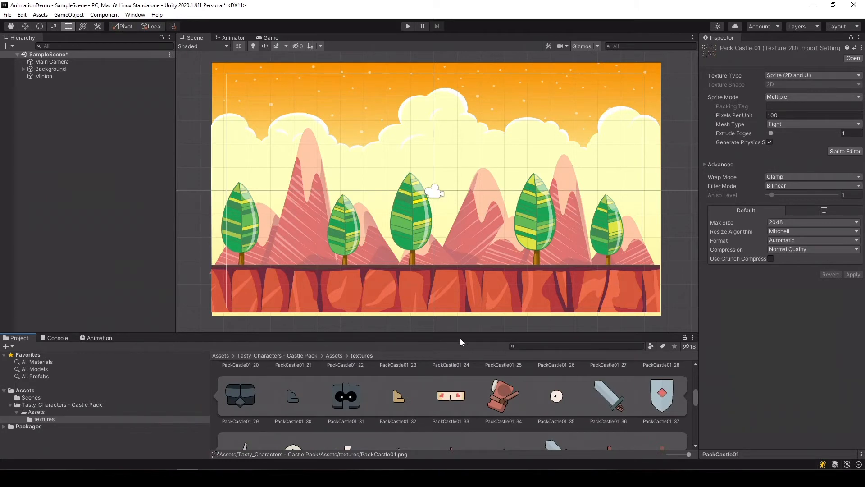
pyautogui.moveTo(458, 334); pyautogui.dragTo(454, 247)
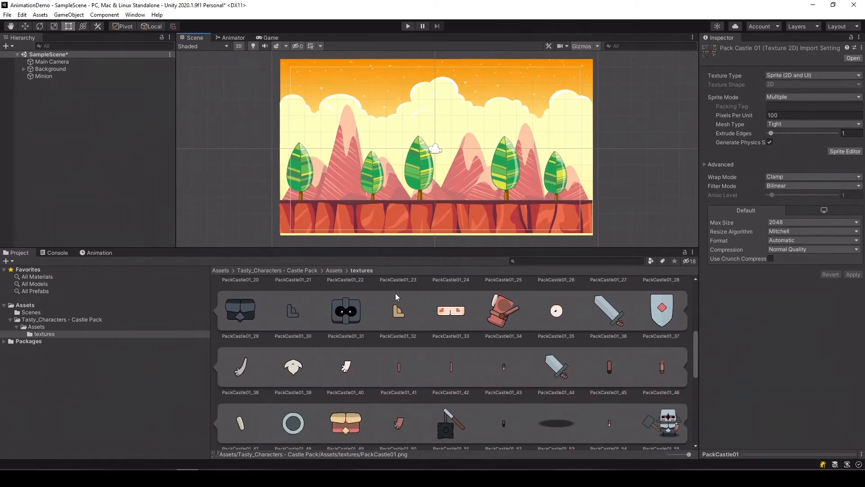
pyautogui.scroll(4, 465, 320)
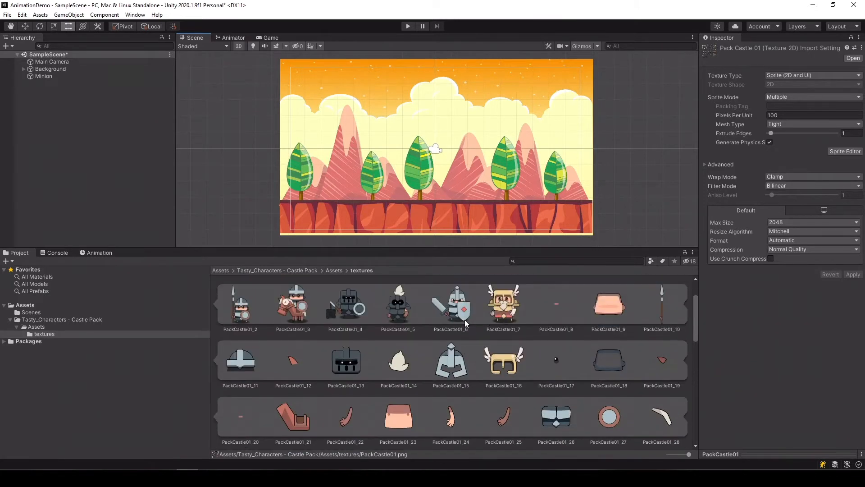
pyautogui.scroll(1, 464, 320)
pyautogui.scroll(-3, 465, 323)
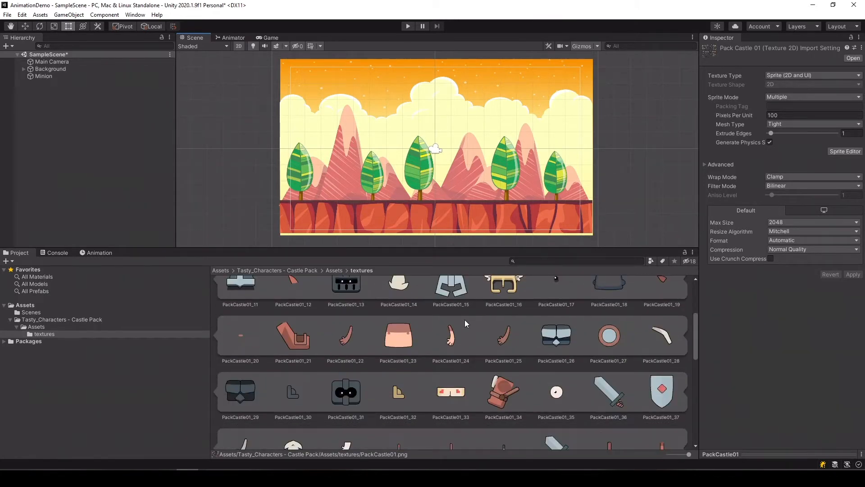
pyautogui.scroll(-1, 466, 324)
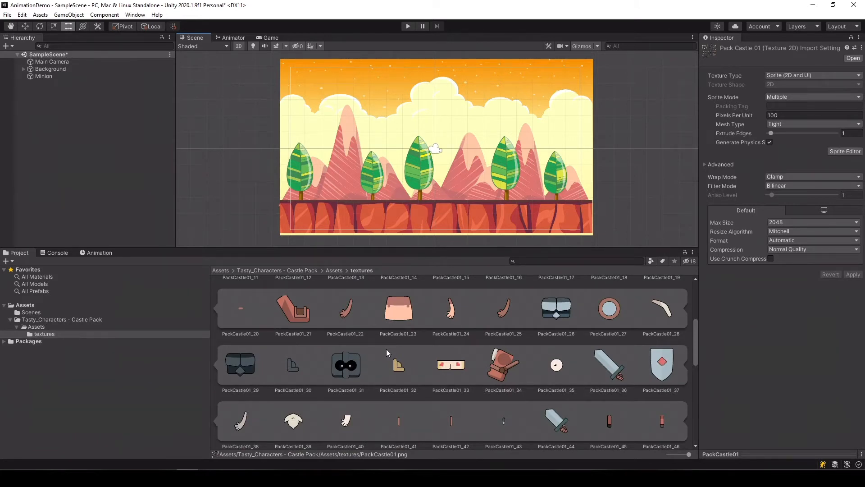
# Step: Add the goggled head sprite PackCastle01_31 as a child of Minion and rename it Head
pyautogui.click(350, 378)
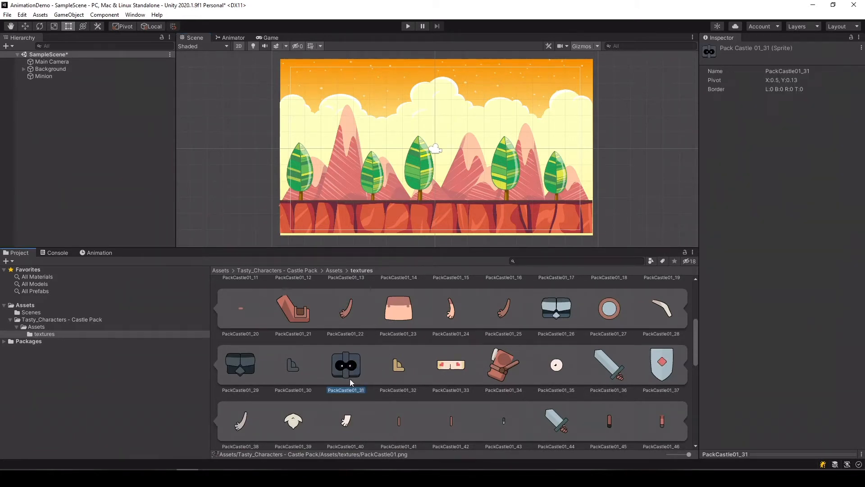
pyautogui.moveTo(351, 367); pyautogui.dragTo(44, 77)
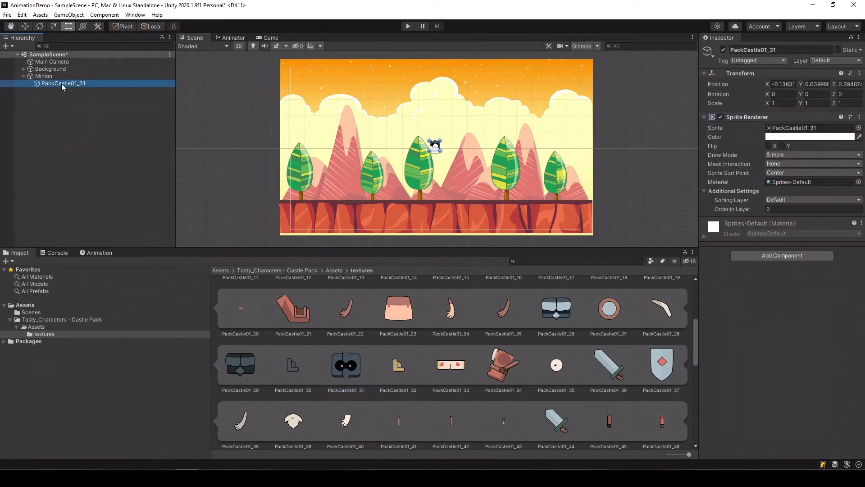
pyautogui.click(61, 83)
pyautogui.write('Hae')
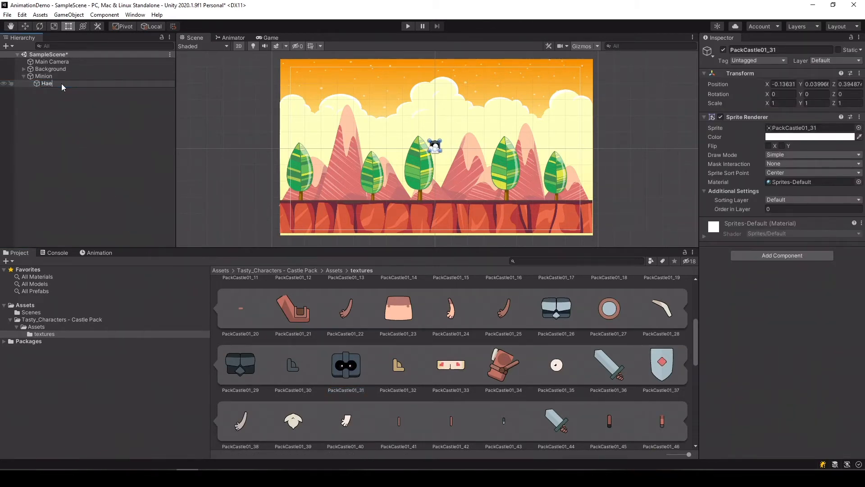
pyautogui.write('d')
pyautogui.press('BackSpace')
pyautogui.press('BackSpace')
pyautogui.press('BackSpace')
pyautogui.write('ead')
pyautogui.press('Return')
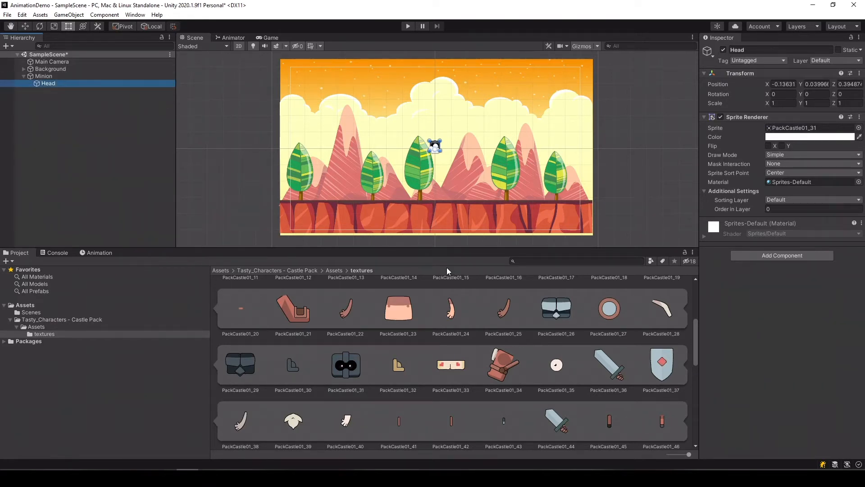
# Step: Add the dark armor sprite PackCastle01_29 as a child of Minion and rename it Body
pyautogui.click(257, 362)
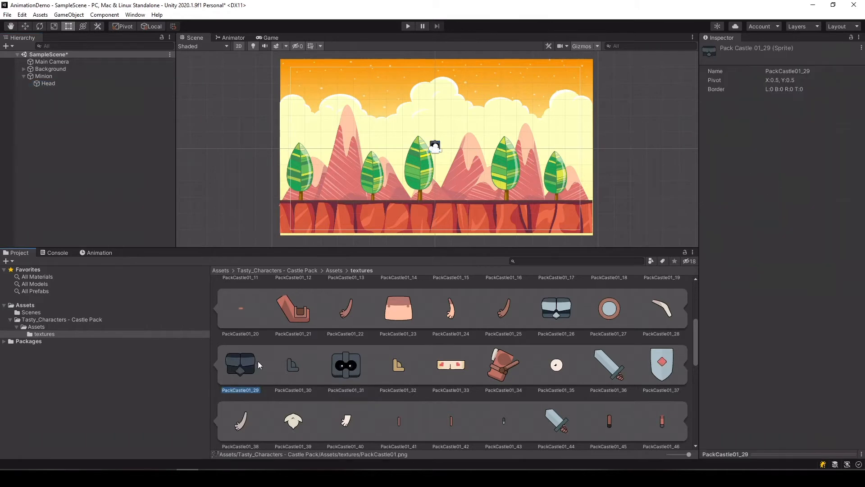
pyautogui.moveTo(235, 363); pyautogui.dragTo(42, 77)
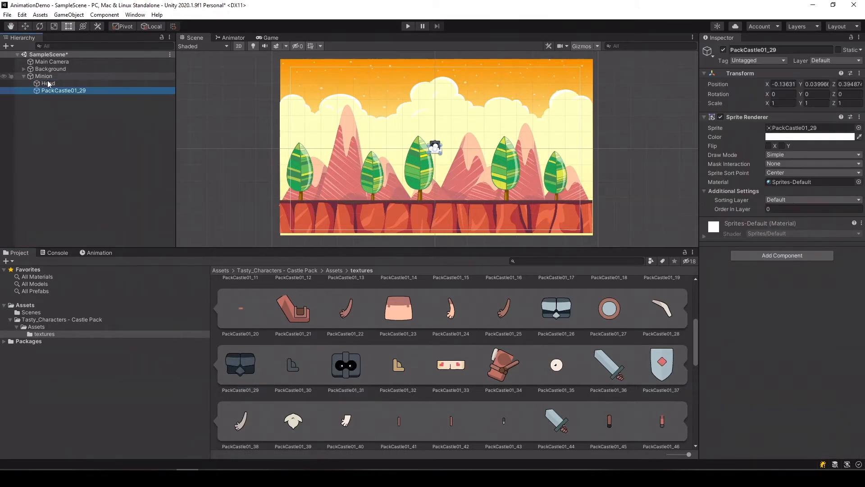
pyautogui.click(66, 93)
pyautogui.write('B')
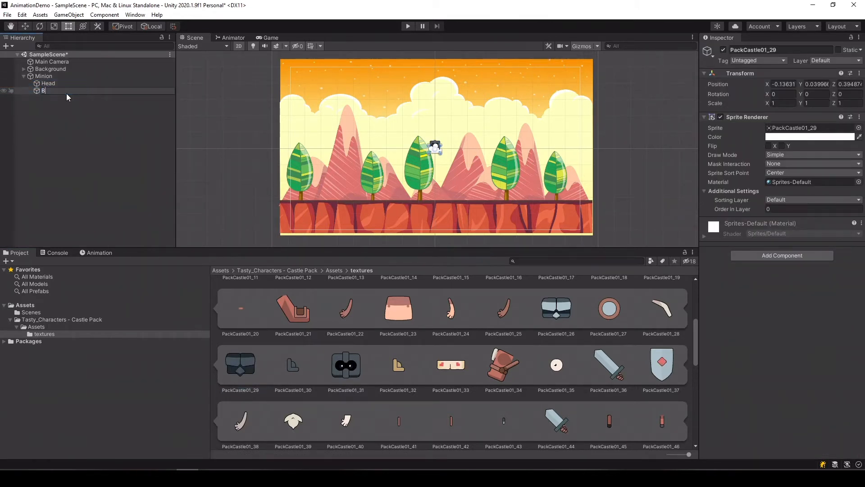
pyautogui.write('ody')
pyautogui.press('Return')
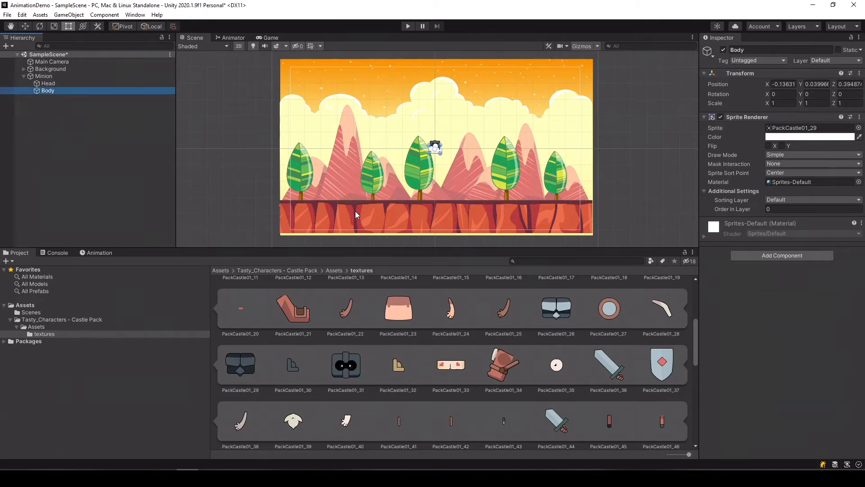
# Step: Compare the arm sprites and check the pivot of PackCastle01_38 in the Sprite Editor, applying the import settings on closing
pyautogui.moveTo(694, 354)
pyautogui.mouseDown()
pyautogui.moveTo(694, 317)
pyautogui.moveTo(694, 353)
pyautogui.mouseUp()
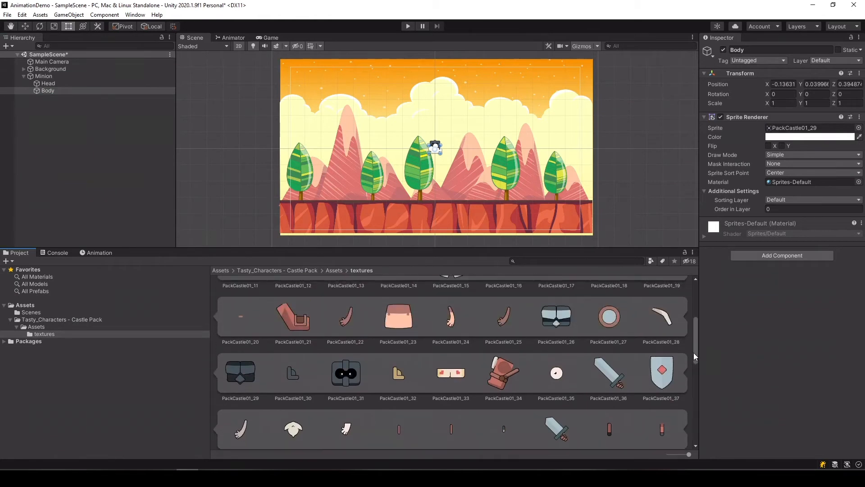
pyautogui.click(449, 322)
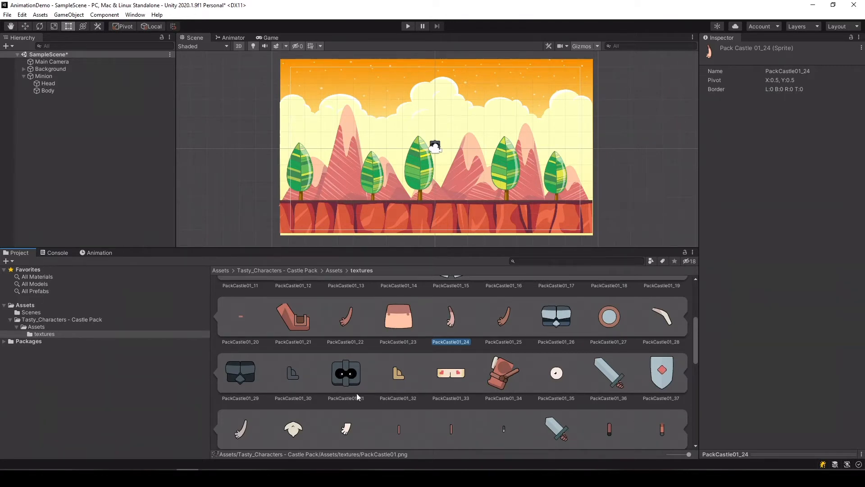
pyautogui.click(239, 432)
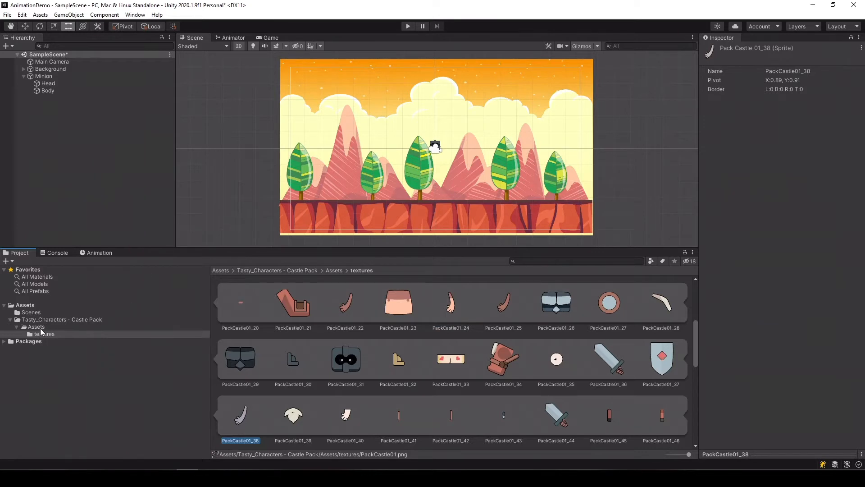
pyautogui.scroll(4, 390, 352)
pyautogui.click(564, 307)
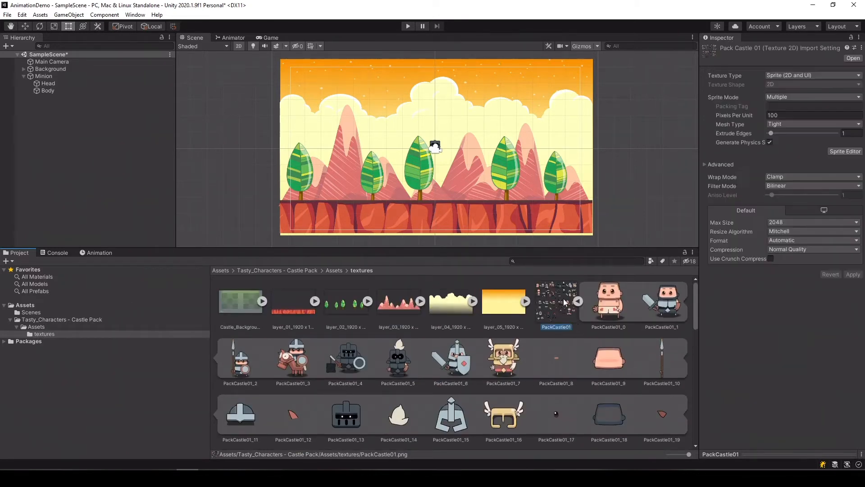
pyautogui.click(846, 151)
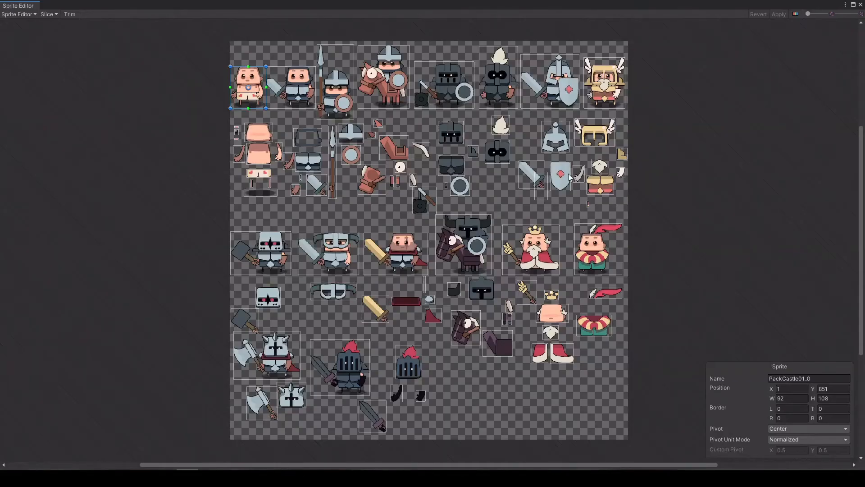
pyautogui.click(580, 175)
pyautogui.hotkey('ctrl', 'a')
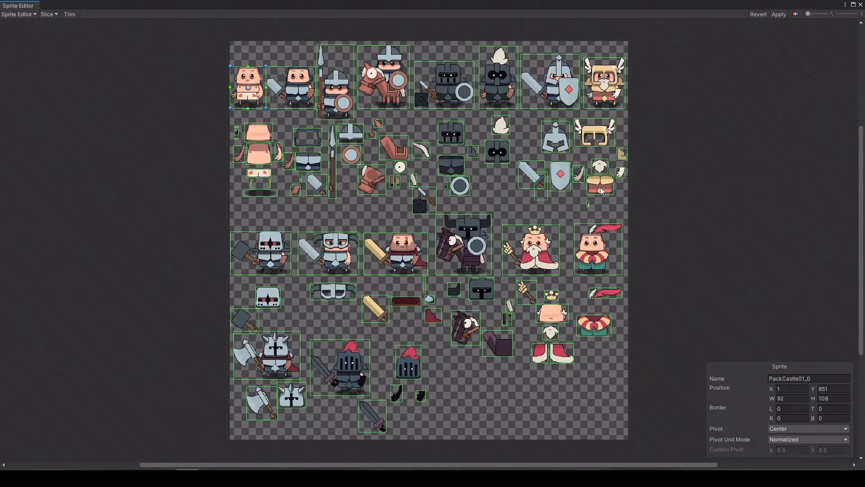
pyautogui.click(579, 174)
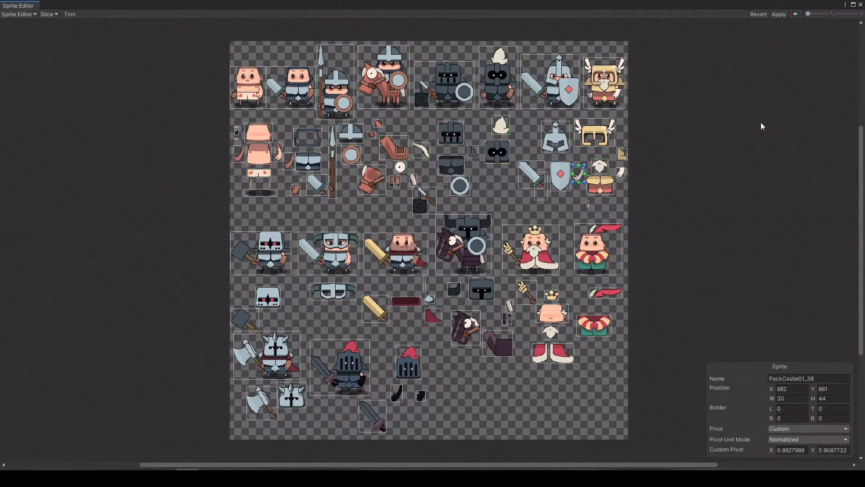
pyautogui.click(861, 5)
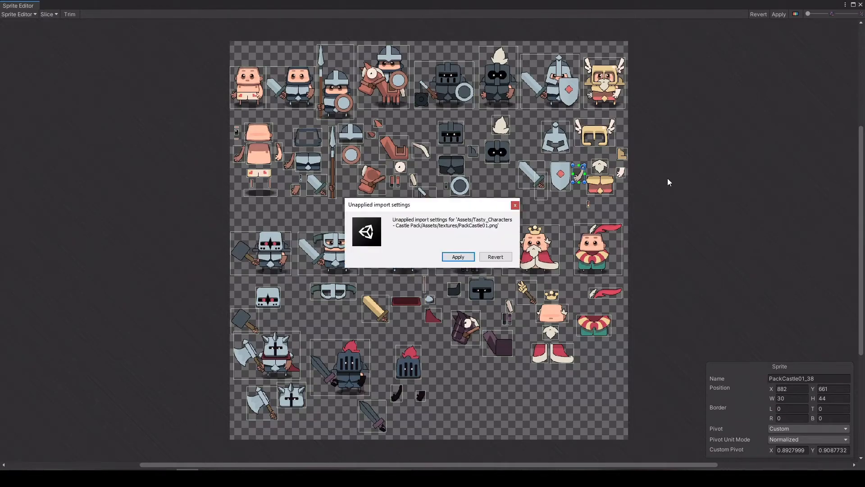
pyautogui.click(462, 258)
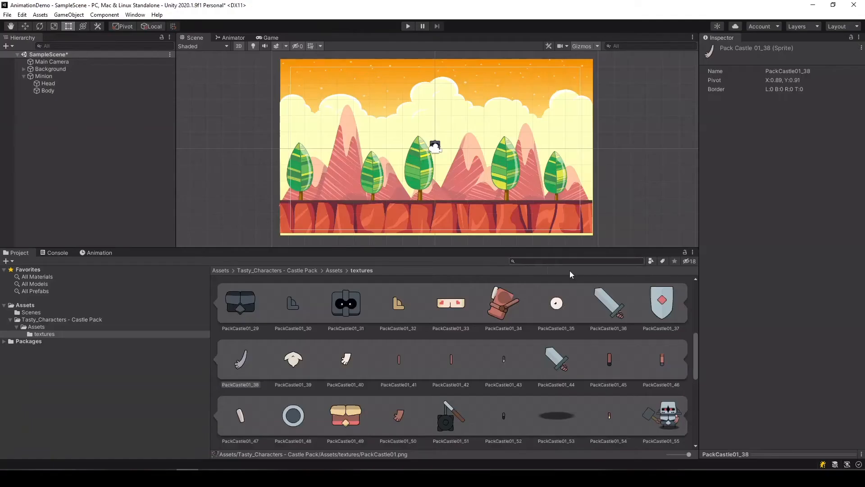
# Step: Add the curved arm sprite PackCastle01_38 as a child of Minion
pyautogui.click(241, 361)
pyautogui.moveTo(245, 361); pyautogui.dragTo(53, 78)
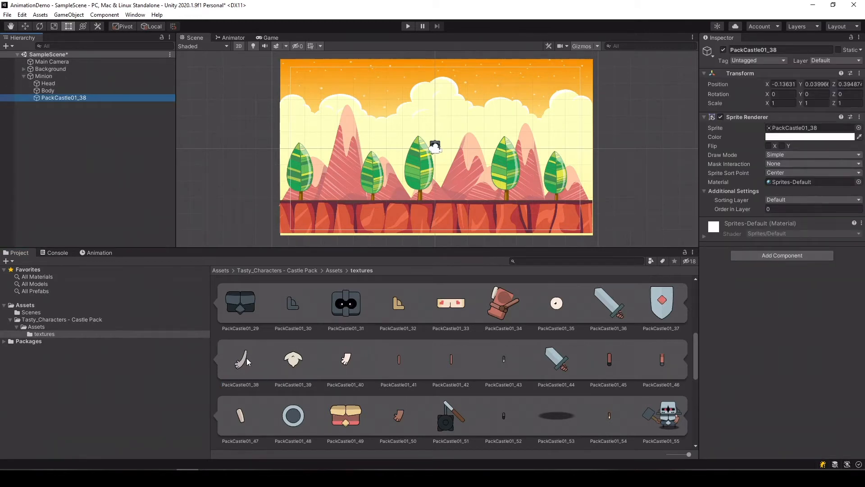
# Step: Add a second PackCastle01_38 arm sprite as a child of Minion and rename the two arms LeftHand and RightHand
pyautogui.moveTo(243, 359); pyautogui.dragTo(62, 104)
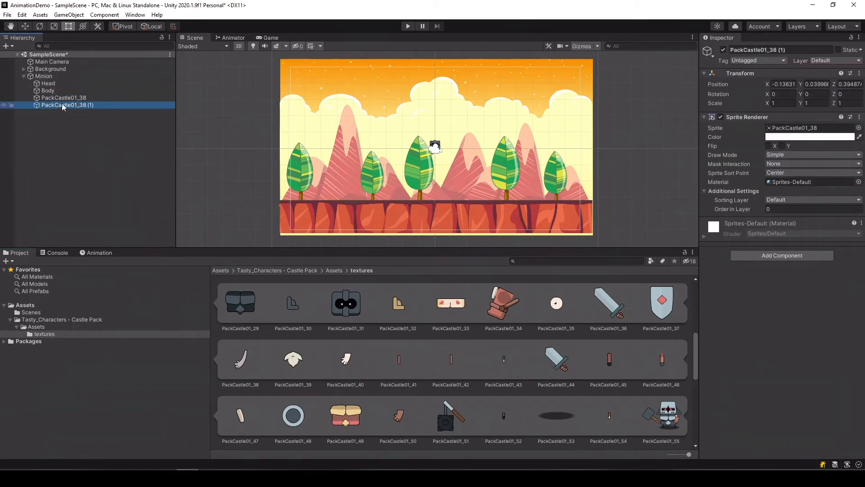
pyautogui.click(67, 99)
pyautogui.click(67, 99)
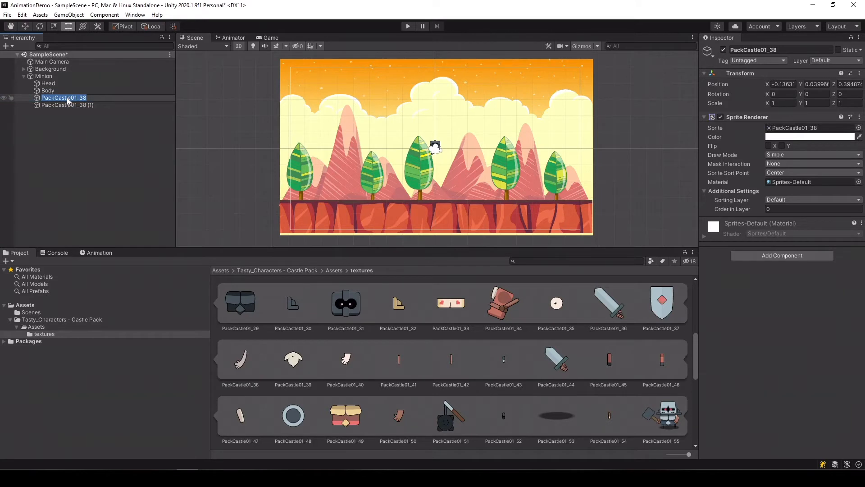
pyautogui.write('LeftHand')
pyautogui.press('Return')
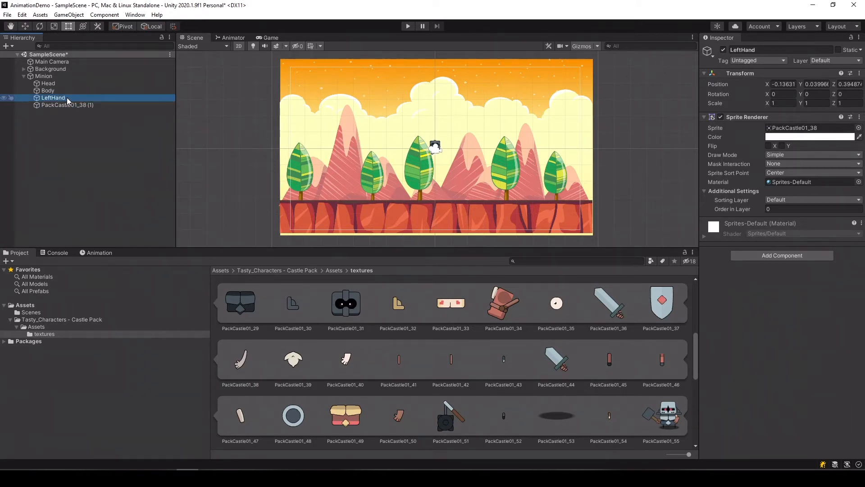
pyautogui.click(67, 105)
pyautogui.click(66, 105)
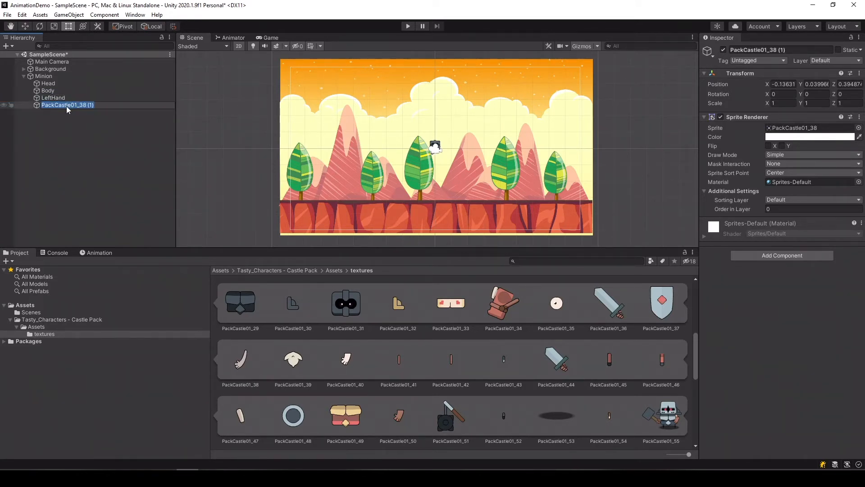
pyautogui.write('RightHand')
pyautogui.press('Return')
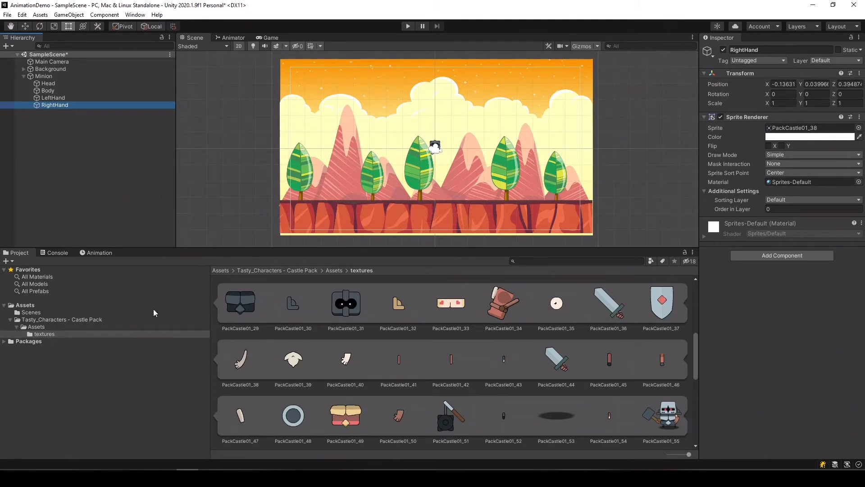
# Step: Identify the dark leg sprite in the Sprite Editor and add two copies of PackCastle01_76 as children of Minion
pyautogui.scroll(5, 423, 317)
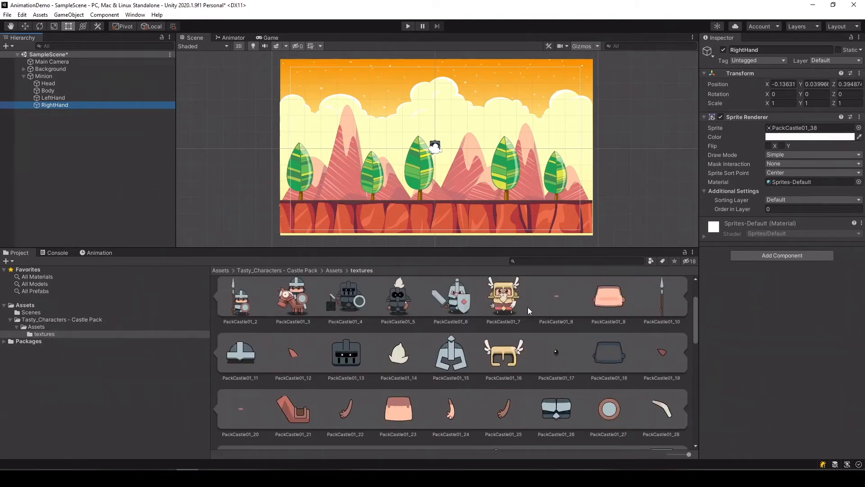
pyautogui.click(560, 304)
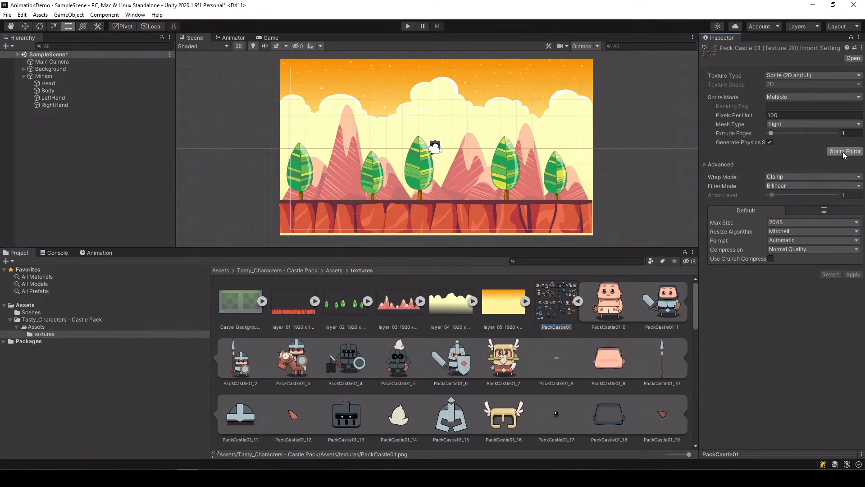
pyautogui.click(845, 152)
pyautogui.click(507, 321)
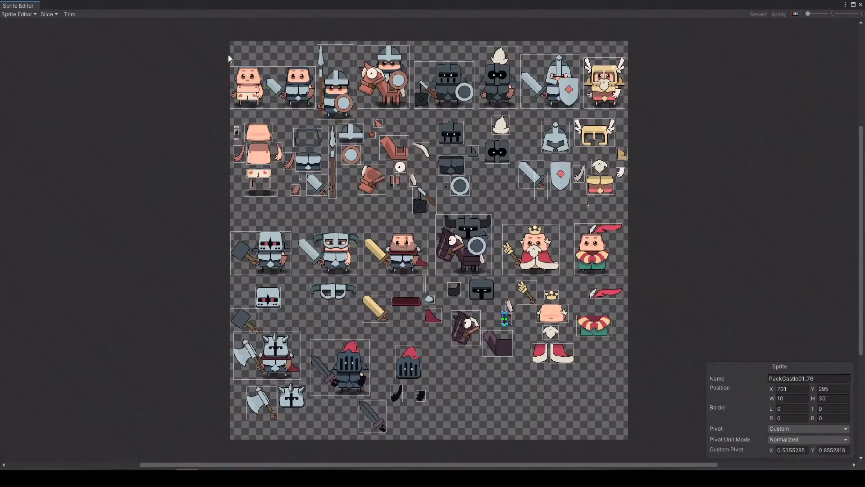
pyautogui.click(860, 5)
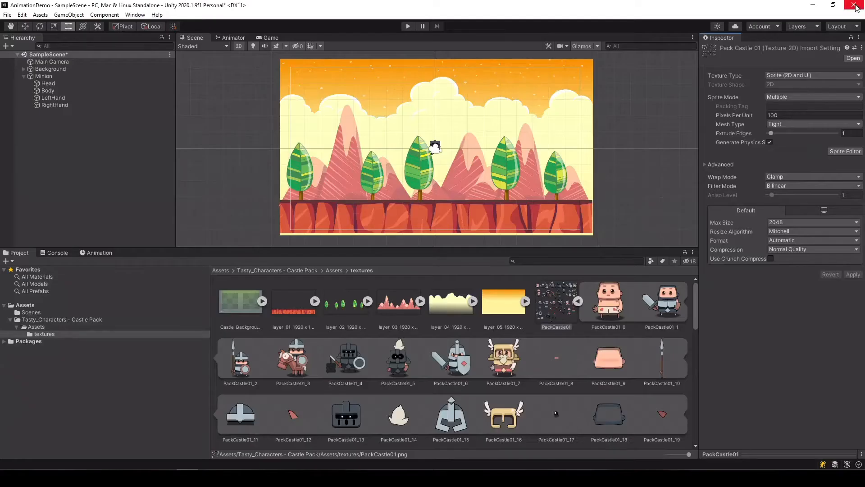
pyautogui.scroll(-2, 608, 382)
pyautogui.scroll(-8, 607, 382)
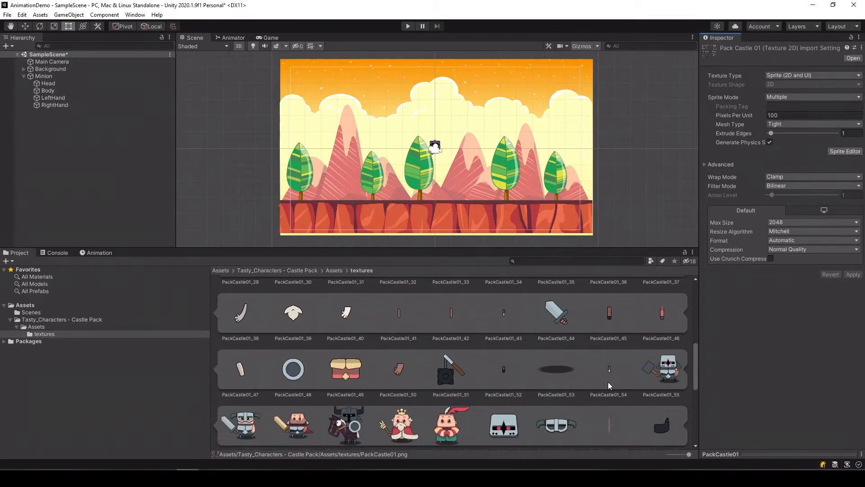
pyautogui.click(346, 376)
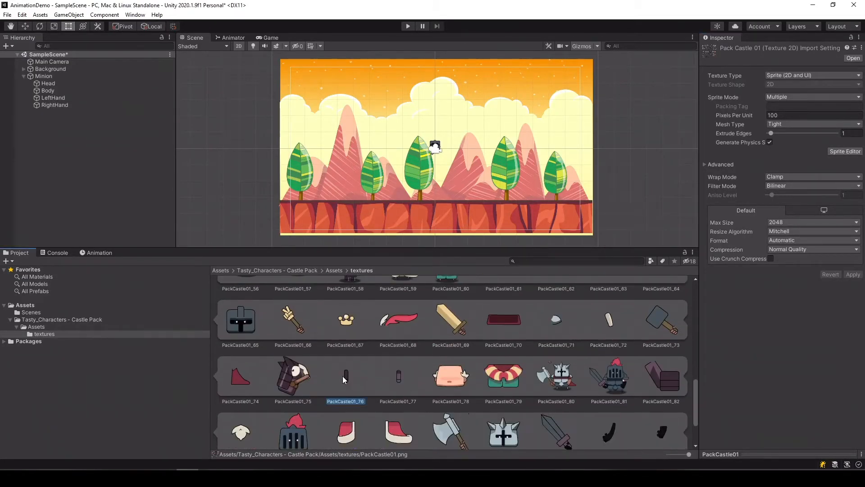
pyautogui.moveTo(350, 378); pyautogui.dragTo(48, 77)
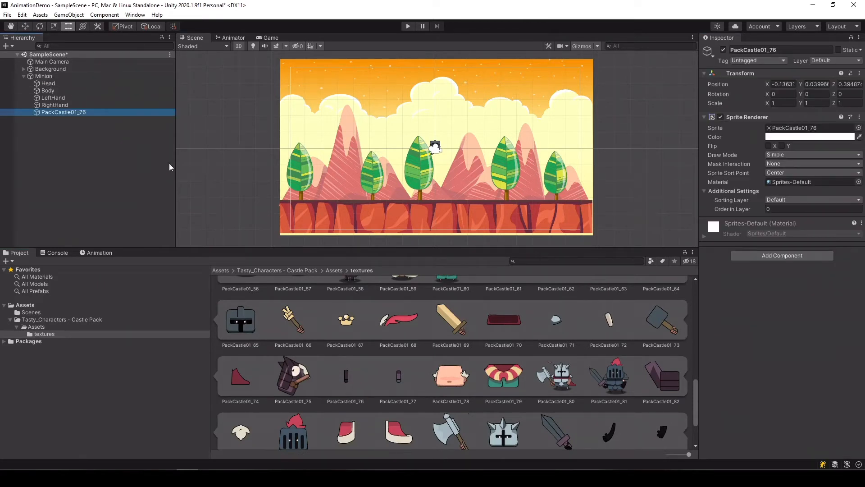
pyautogui.moveTo(51, 115); pyautogui.dragTo(36, 78)
pyautogui.hotkey('ctrl', 'd')
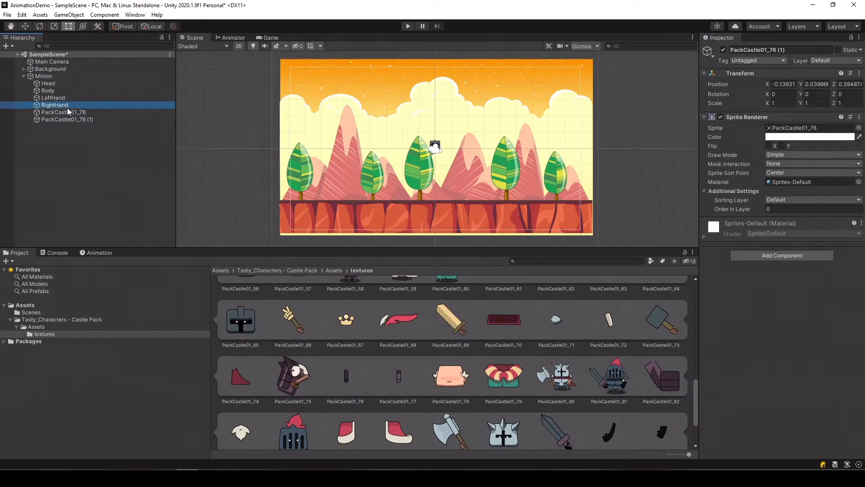
# Step: Rename the two PackCastle01_76 leg objects LeftLeg and RightLeg
pyautogui.click(81, 113)
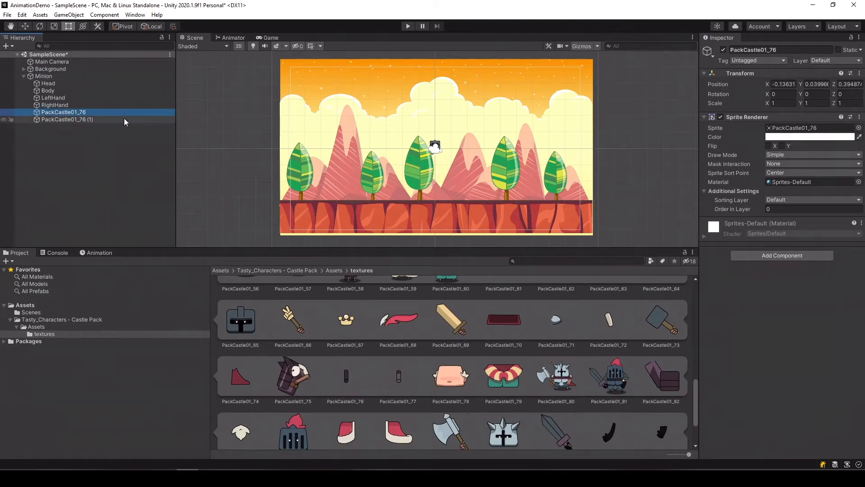
pyautogui.press('F2')
pyautogui.write('LeftLeg')
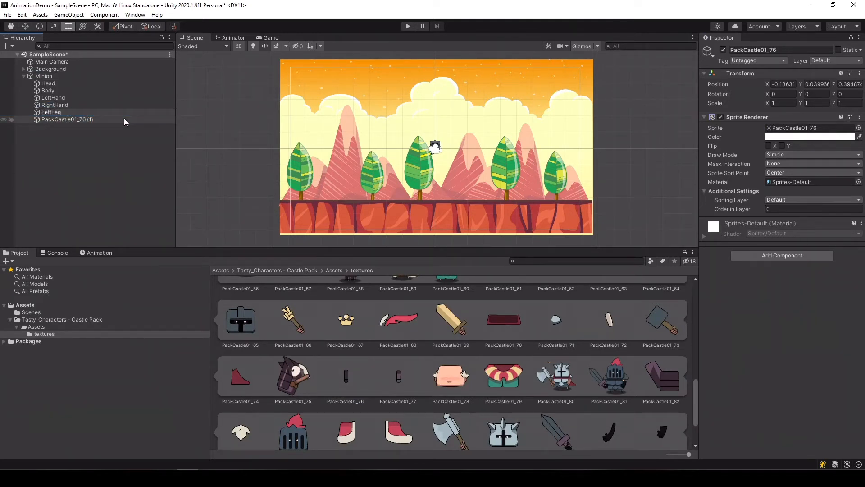
pyautogui.press('Return')
pyautogui.click(120, 117)
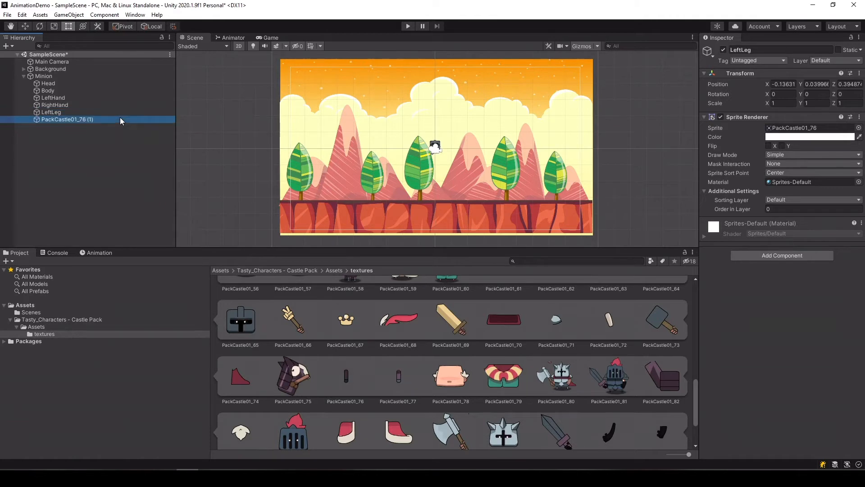
pyautogui.click(78, 117)
pyautogui.write('R')
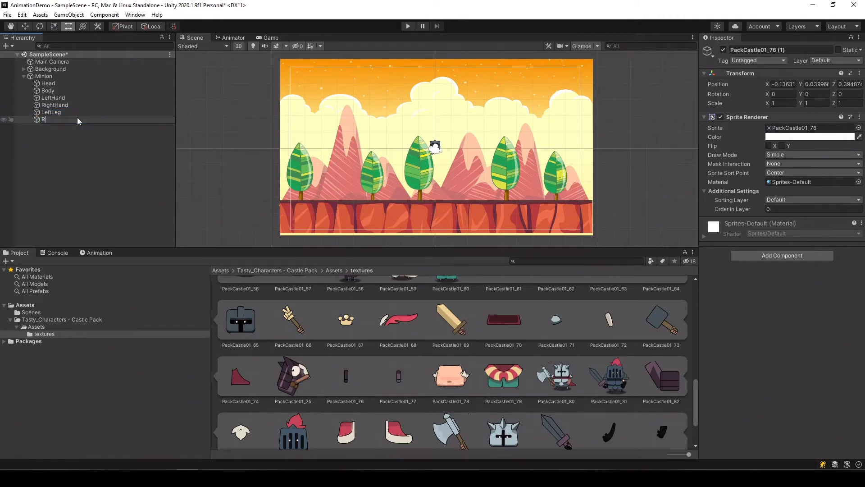
pyautogui.write('ightLeg')
pyautogui.press('Return')
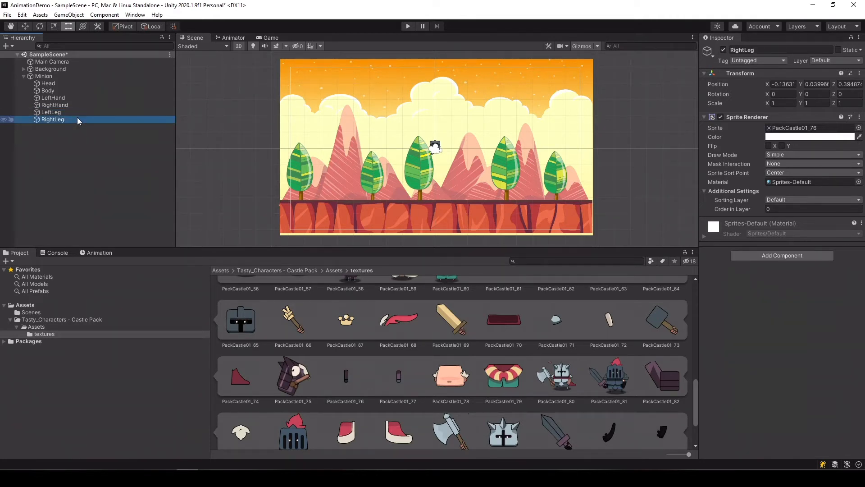
pyautogui.click(82, 148)
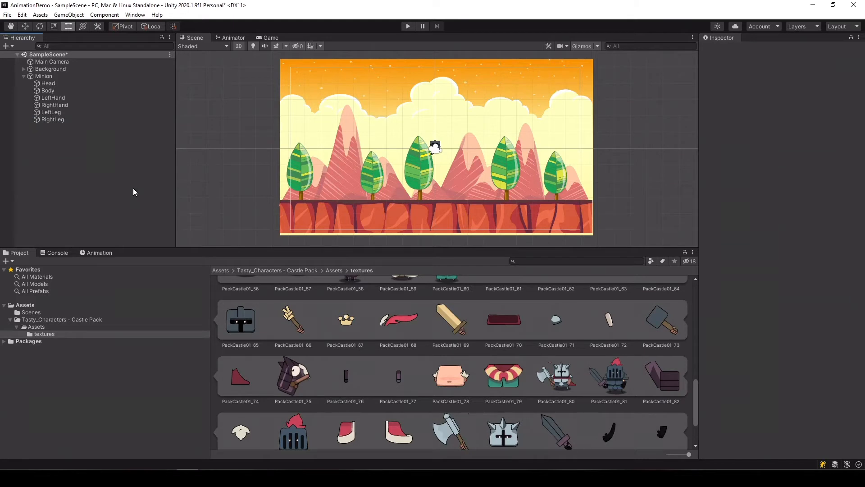
# Step: Add the red feather sprite PackCastle01_68 as a child of Minion and rename it Feather
pyautogui.click(386, 328)
pyautogui.moveTo(396, 315); pyautogui.dragTo(50, 78)
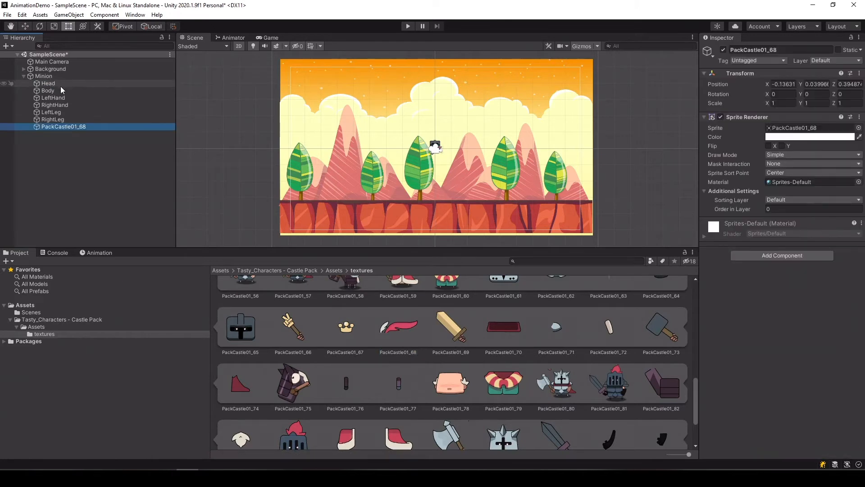
pyautogui.click(82, 127)
pyautogui.write('Fe')
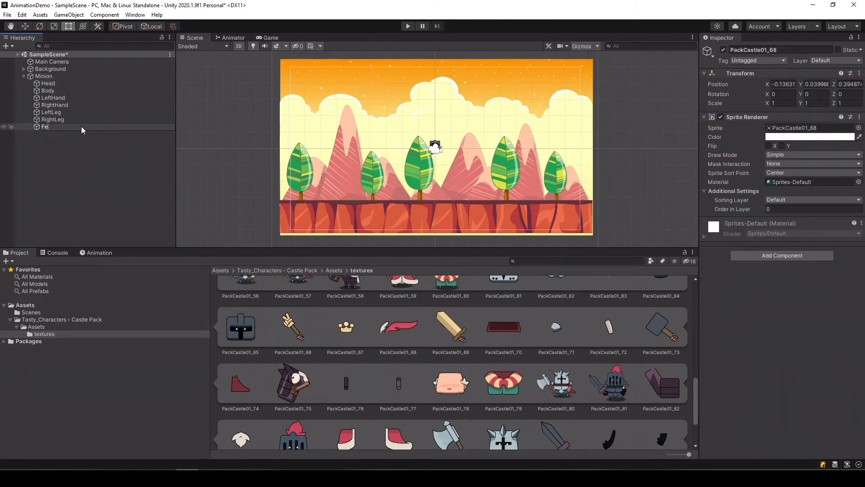
pyautogui.write('ather')
pyautogui.press('Return')
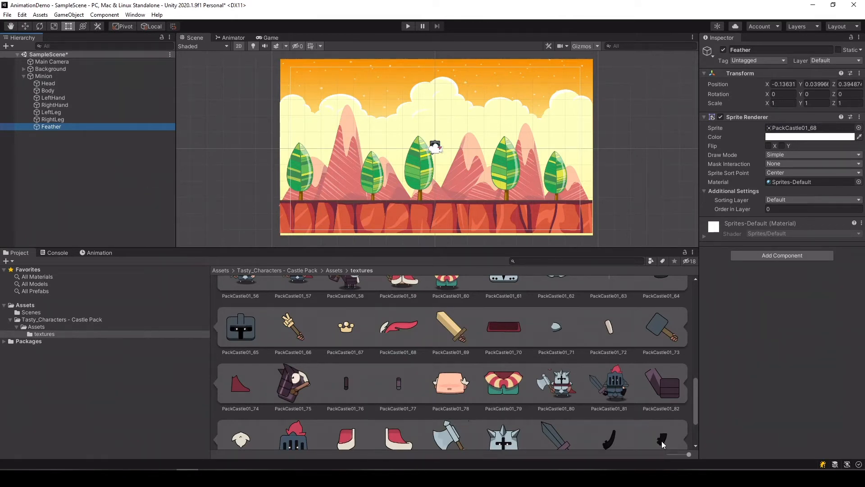
# Step: Add two copies of the black glove sprite PackCastle01_91 as children of Minion and rename them LeftGlove and RightGlove
pyautogui.moveTo(661, 442); pyautogui.dragTo(42, 82)
pyautogui.scroll(-1, 416, 275)
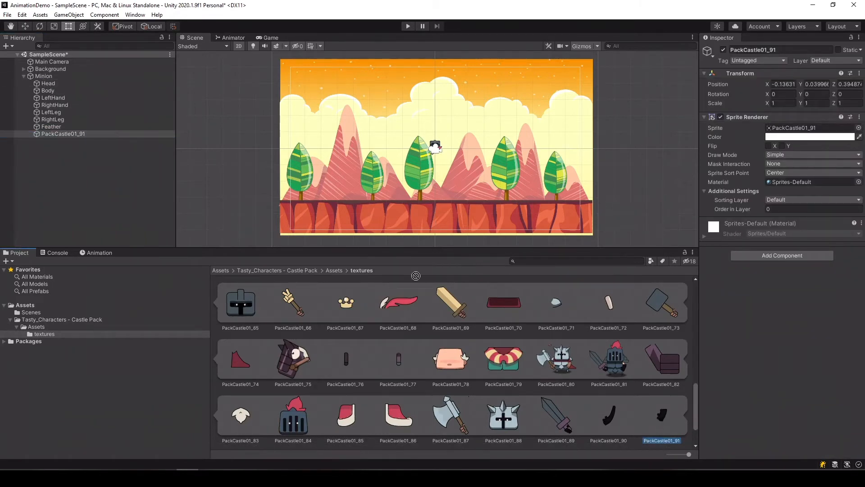
pyautogui.moveTo(416, 275); pyautogui.dragTo(66, 133)
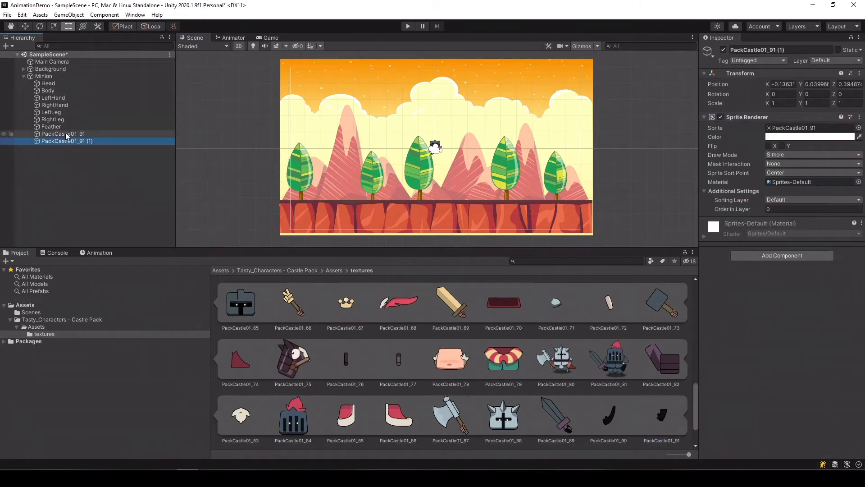
pyautogui.click(66, 133)
pyautogui.click(73, 132)
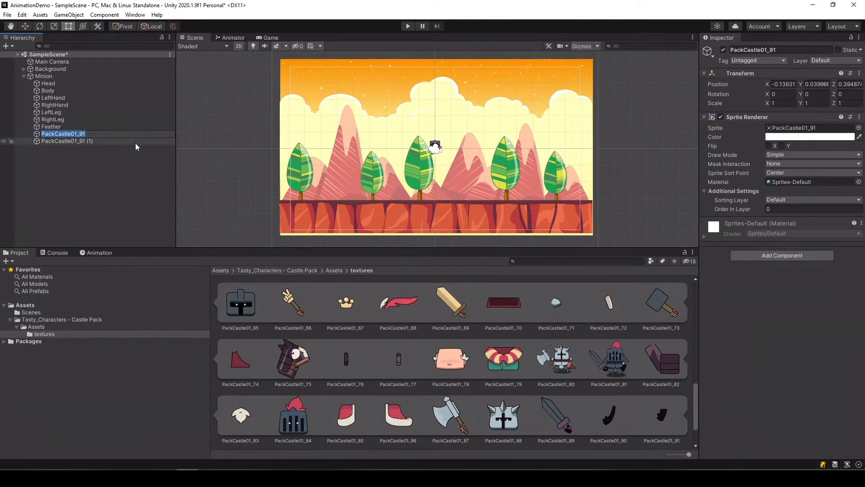
pyautogui.write('LeftGlove')
pyautogui.press('Return')
pyautogui.click(101, 142)
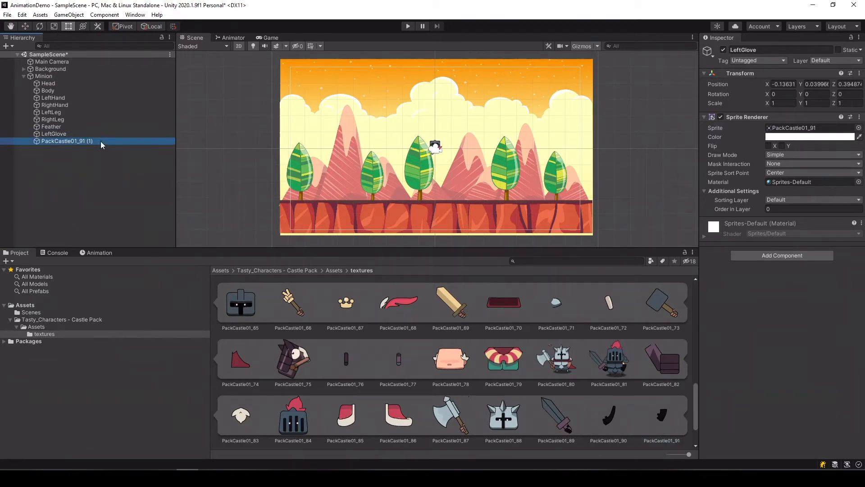
pyautogui.click(71, 140)
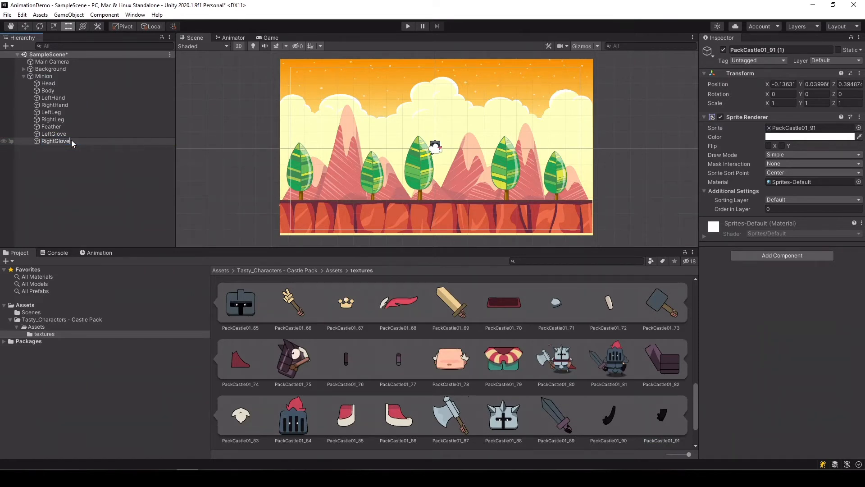
pyautogui.press('Return')
# Step: Reorder Minion's children so LeftGlove follows LeftHand and RightGlove follows RightHand
pyautogui.click(67, 134)
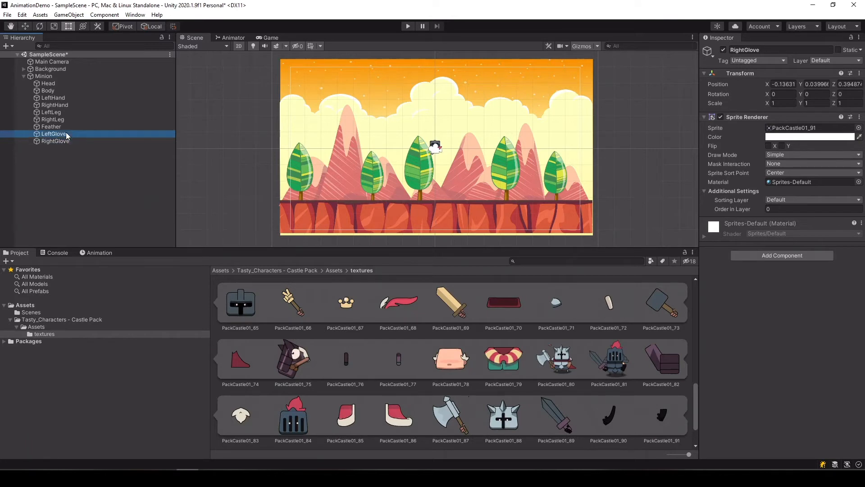
pyautogui.keyDown('shift'); pyautogui.click(51, 140); pyautogui.keyUp('shift')
pyautogui.moveTo(54, 135); pyautogui.dragTo(54, 102)
pyautogui.click(54, 112)
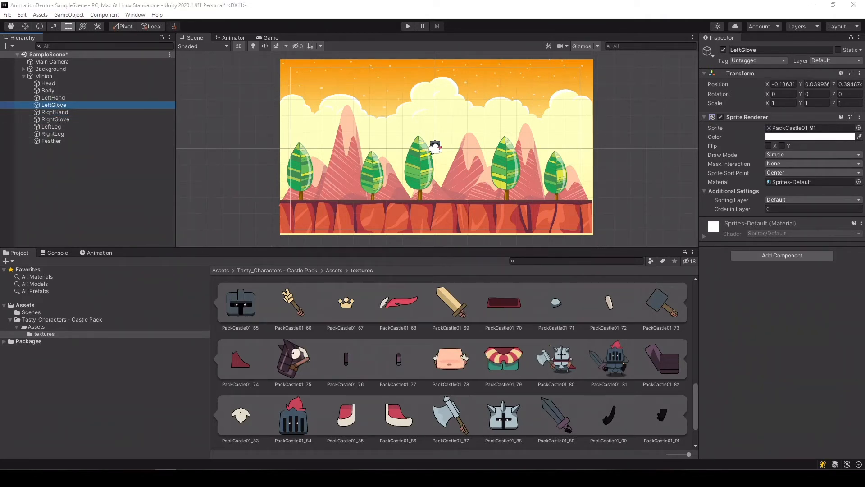
# Step: Enlarge the Scene view and move Minion between the trees to about X 1.52, Y -1.80
pyautogui.scroll(5, 433, 157)
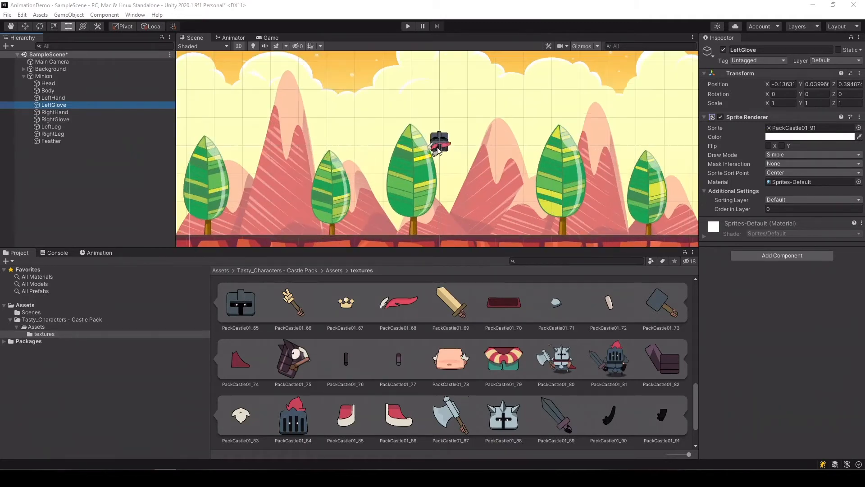
pyautogui.scroll(3, 463, 154)
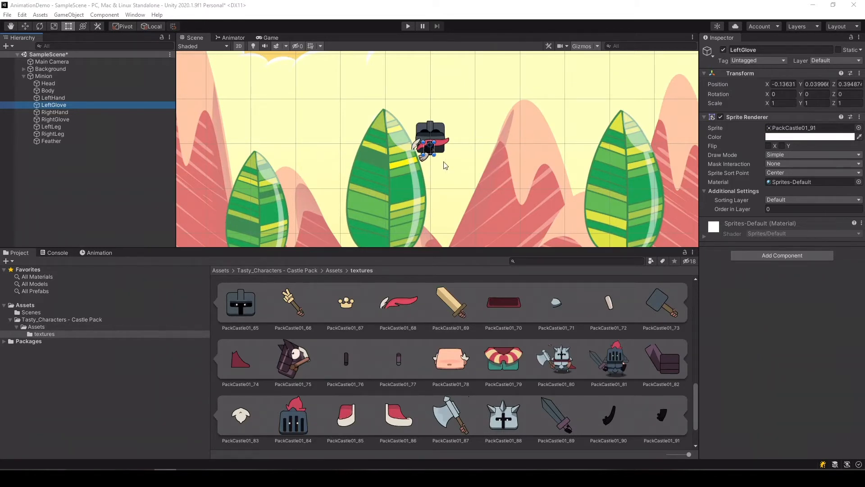
pyautogui.click(49, 76)
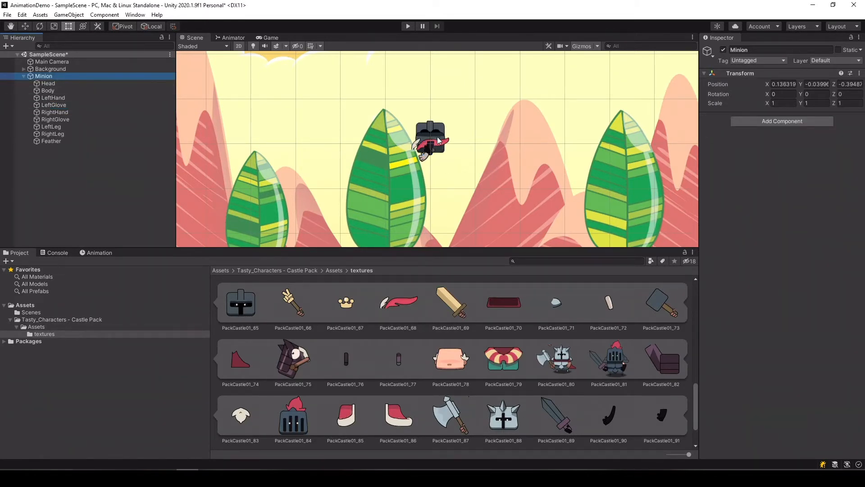
pyautogui.press('w')
pyautogui.scroll(-2, 470, 171)
pyautogui.scroll(-2, 470, 171)
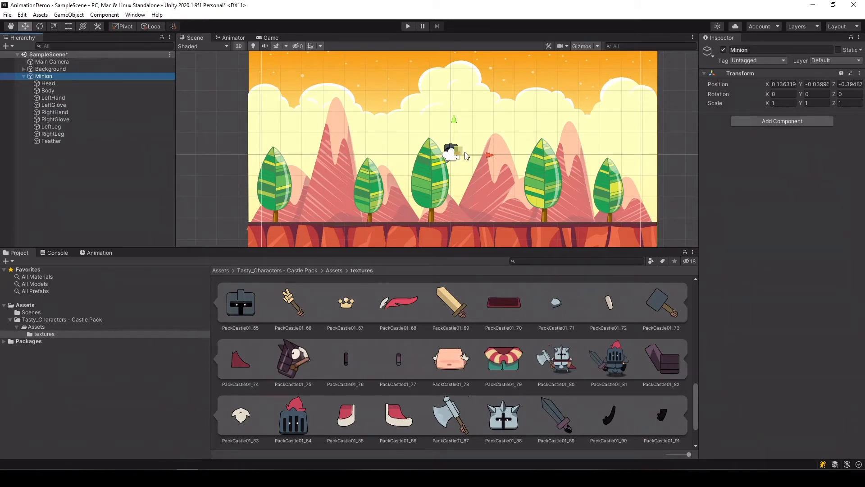
pyautogui.moveTo(463, 155); pyautogui.dragTo(499, 193)
pyautogui.scroll(5, 481, 197)
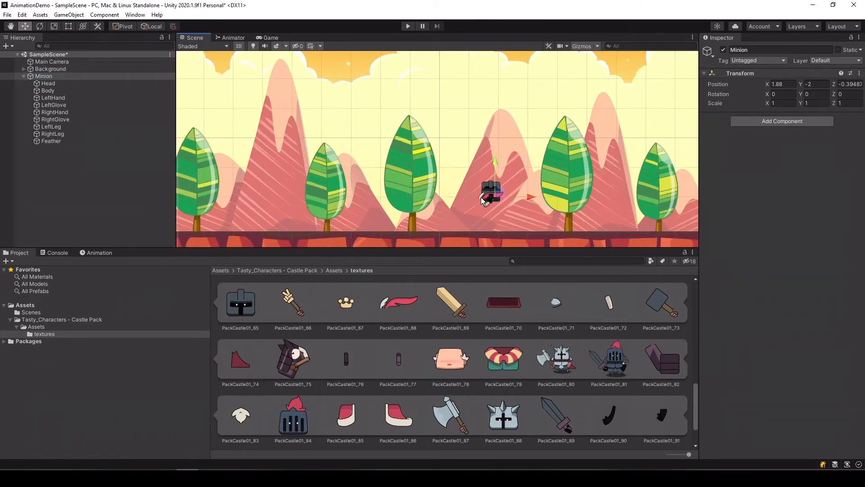
pyautogui.moveTo(491, 249); pyautogui.dragTo(497, 325)
pyautogui.moveTo(499, 241); pyautogui.dragTo(474, 226)
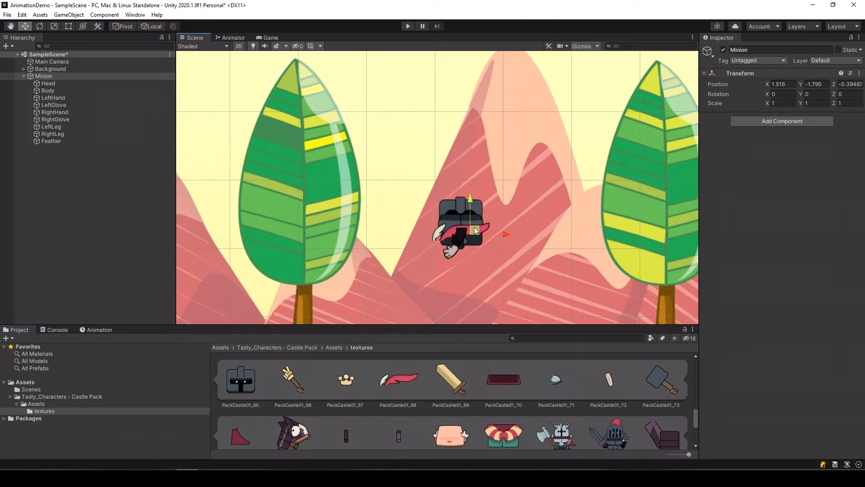
# Step: Raise Minion's Head to Y 0.06 and lower Body beneath it to about Y -0.126
pyautogui.click(59, 84)
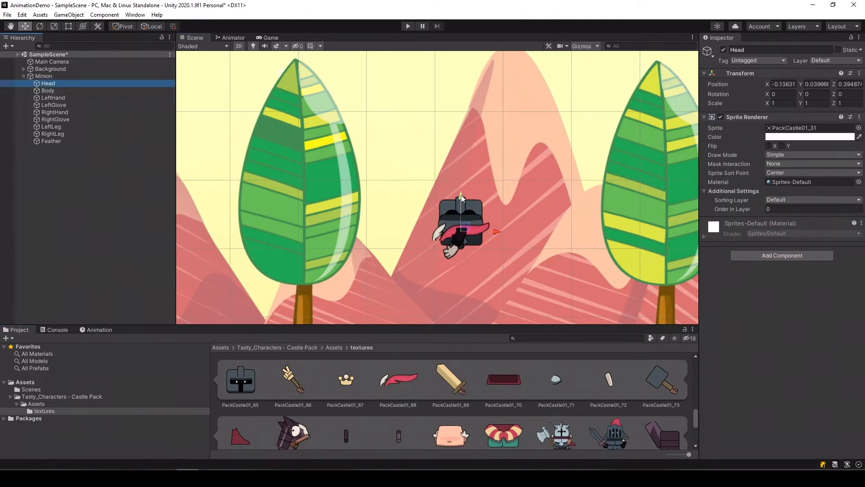
pyautogui.moveTo(461, 195); pyautogui.dragTo(461, 193)
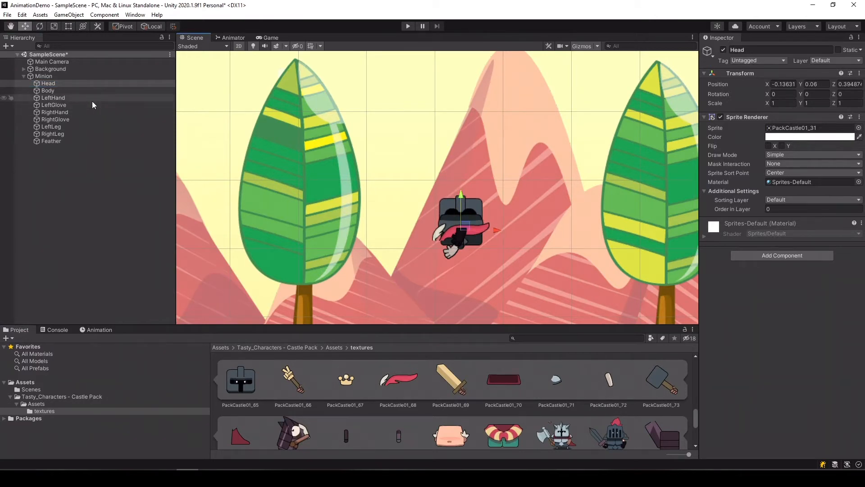
pyautogui.click(63, 90)
# Step: Move Feather to the top of Minion's helmet, at about X 0.148, Y 0.622
pyautogui.moveTo(461, 193); pyautogui.dragTo(461, 158)
pyautogui.click(53, 141)
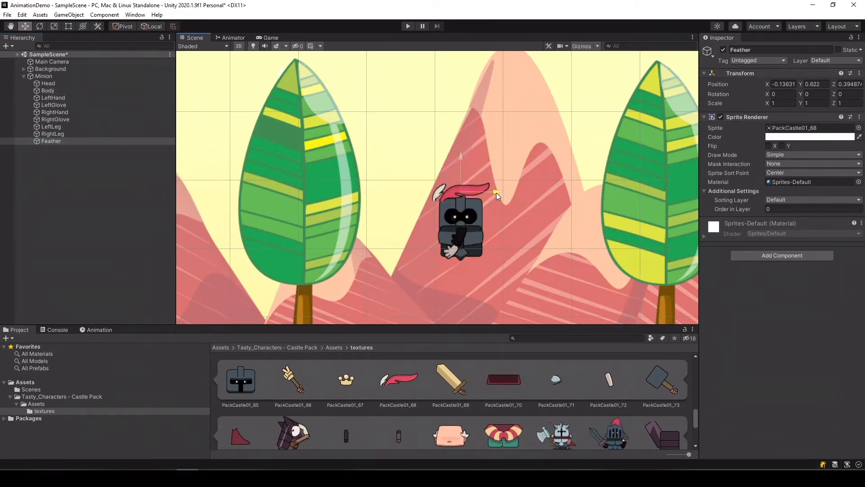
pyautogui.moveTo(496, 193); pyautogui.dragTo(515, 192)
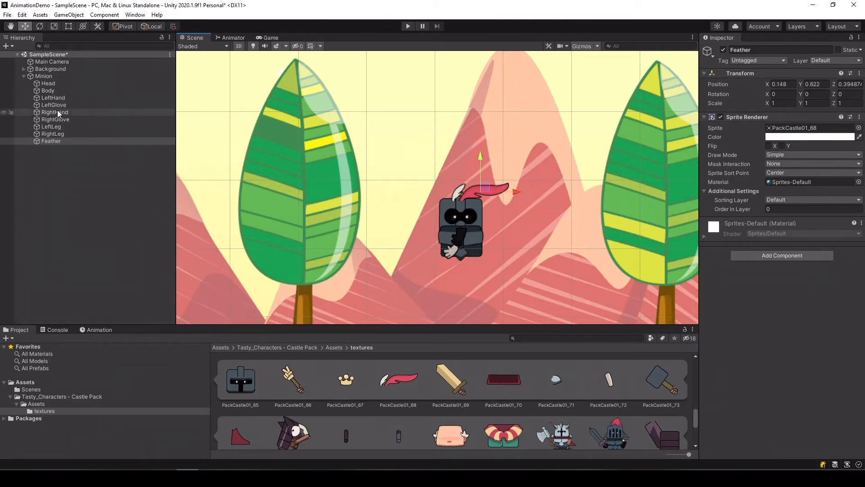
# Step: Spread the arms to either side of the body, with LeftHand at about X -0.408 and RightHand at X 0.128
pyautogui.click(56, 98)
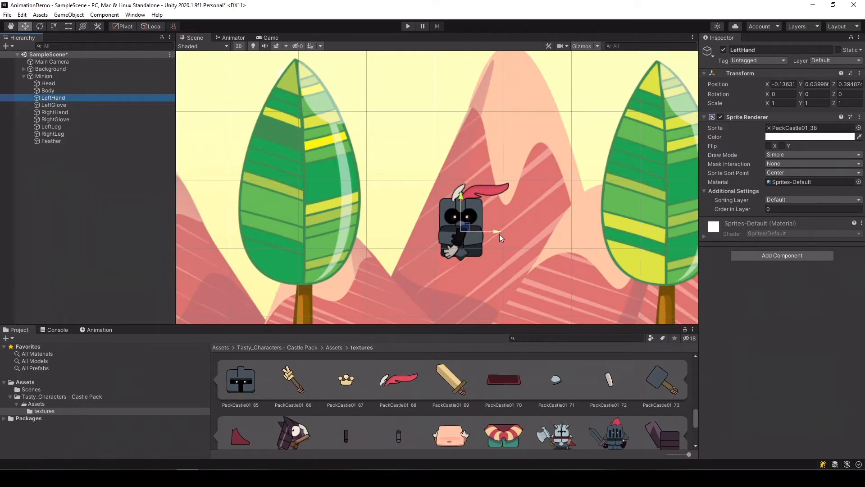
pyautogui.moveTo(499, 232); pyautogui.dragTo(481, 234)
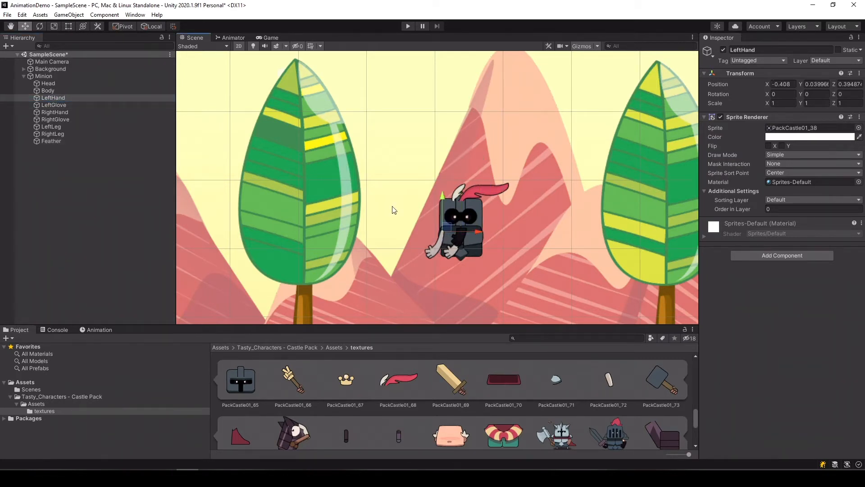
pyautogui.click(61, 112)
pyautogui.moveTo(498, 234); pyautogui.dragTo(515, 231)
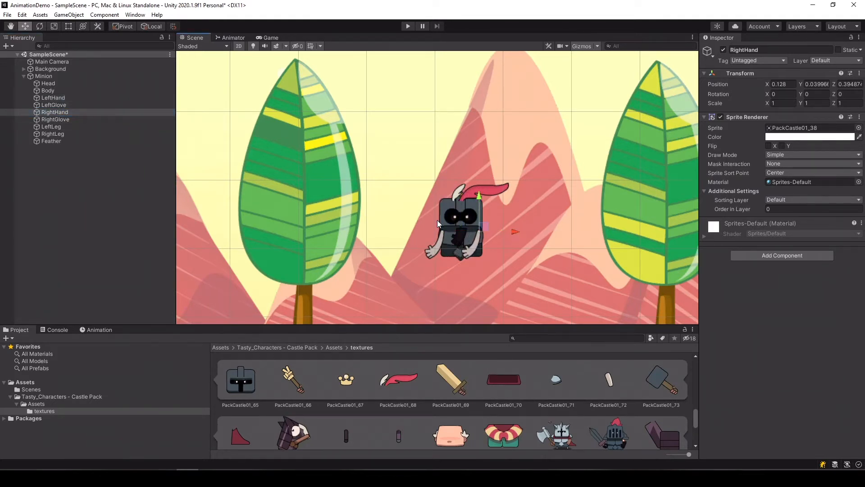
# Step: Place the legs under the body, with LeftLeg at about X -0.355, Y -0.304 and RightLeg at X 0.095, Y -0.304
pyautogui.click(51, 127)
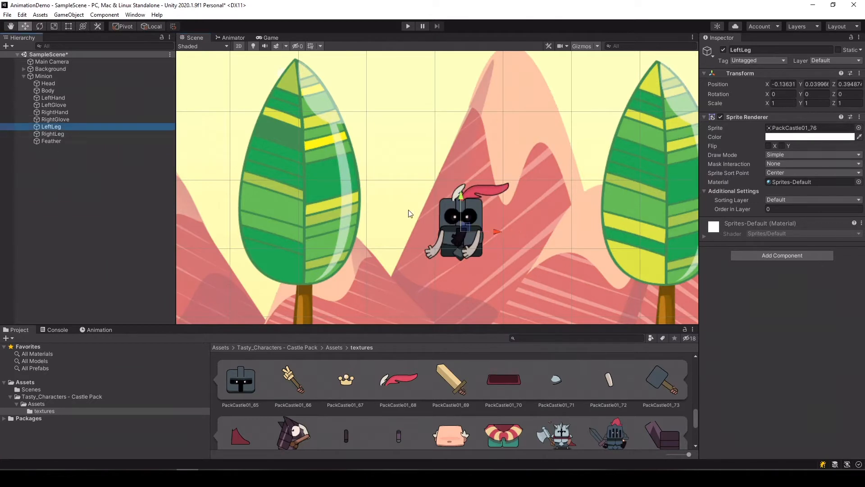
pyautogui.moveTo(469, 229); pyautogui.dragTo(454, 252)
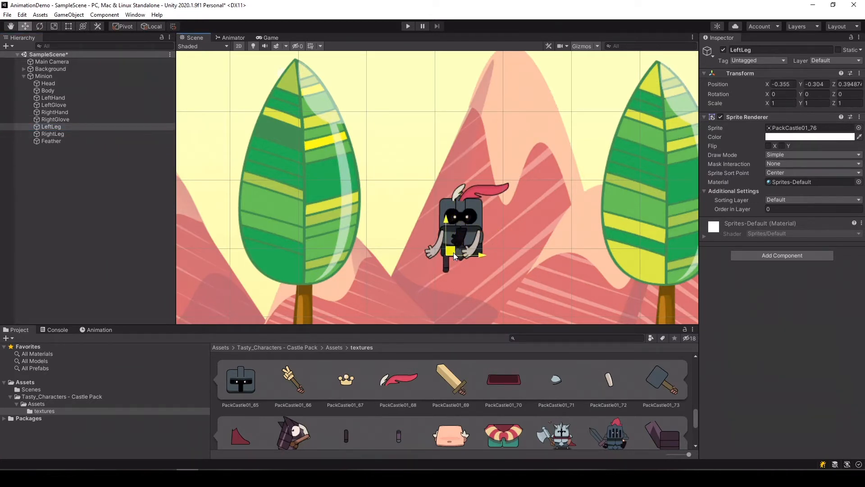
pyautogui.click(49, 134)
pyautogui.moveTo(467, 226); pyautogui.dragTo(483, 250)
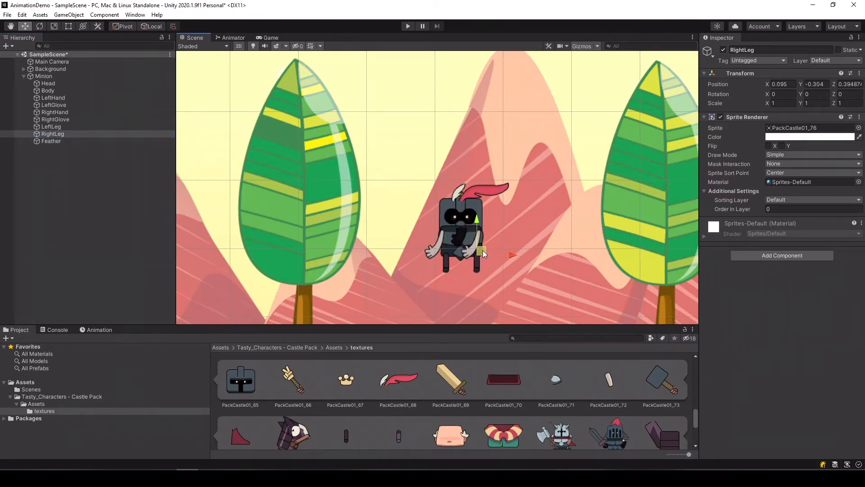
# Step: Place the gloves over the hands, with LeftGlove at about X -0.533, Y -0.165 and RightGlove at X 0.003, Y -0.185
pyautogui.click(50, 104)
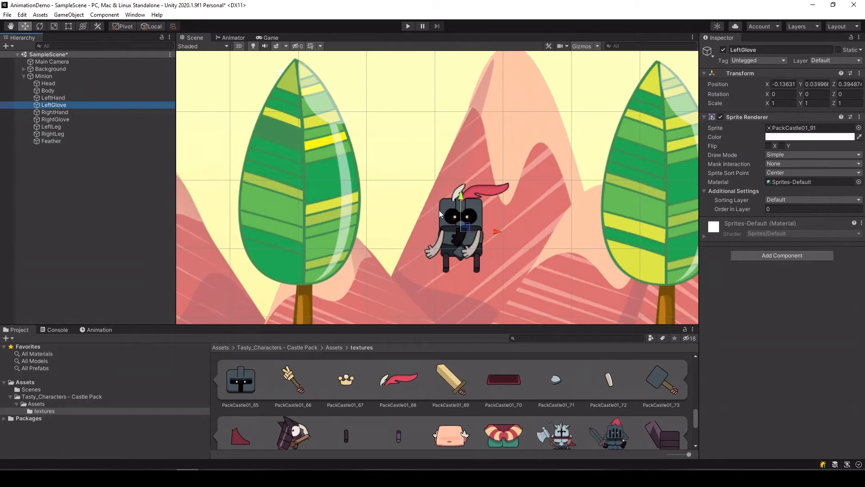
pyautogui.moveTo(452, 242); pyautogui.dragTo(434, 246)
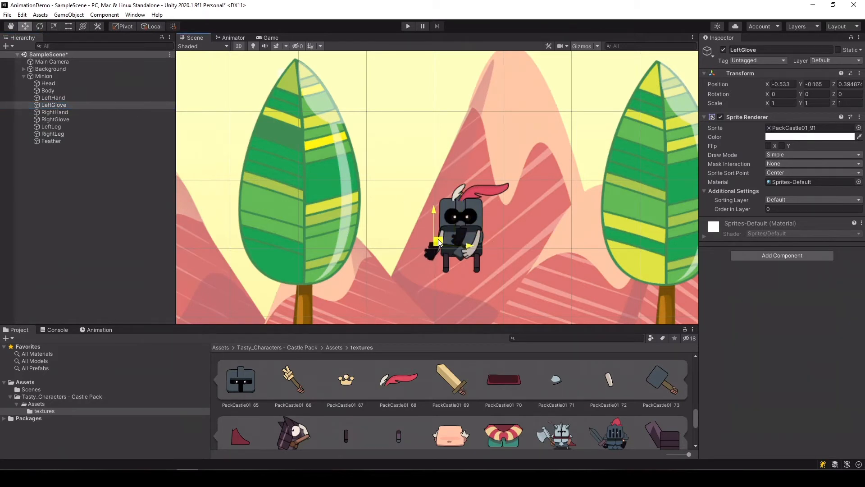
pyautogui.click(457, 234)
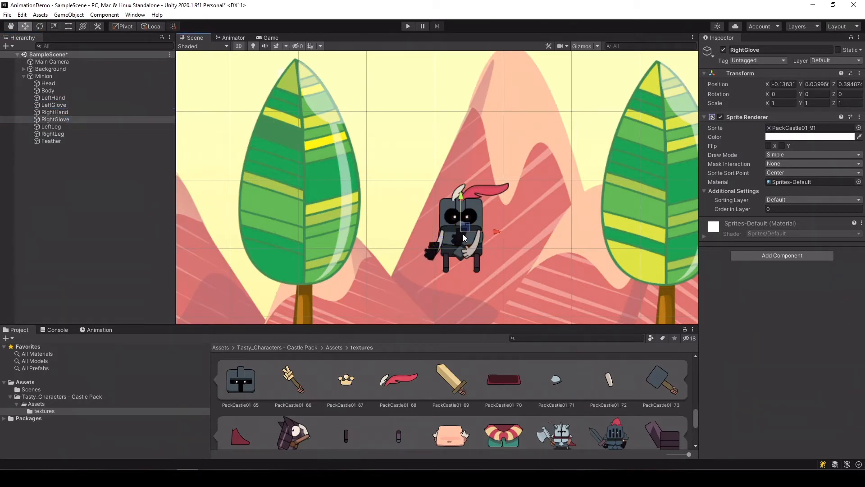
pyautogui.moveTo(465, 225); pyautogui.dragTo(475, 243)
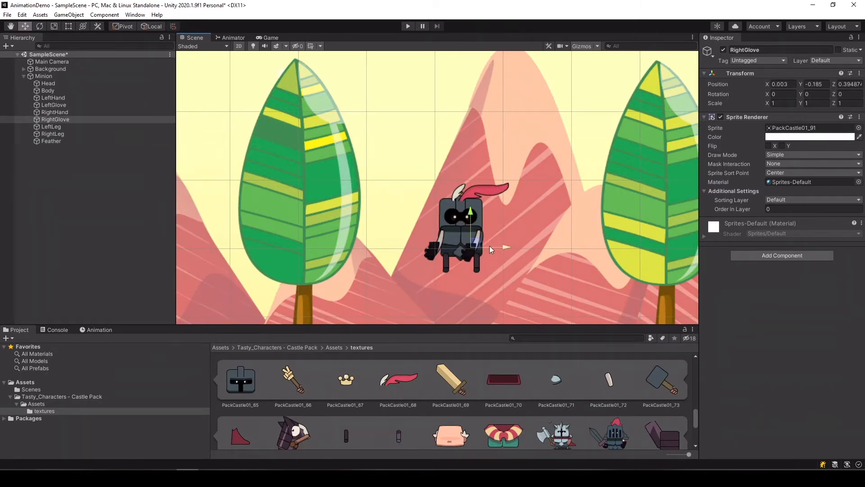
# Step: Rotate RightGlove to about -27.8° on Z and align it with the right hand at about X 0.058, Y -0.173
pyautogui.press('e')
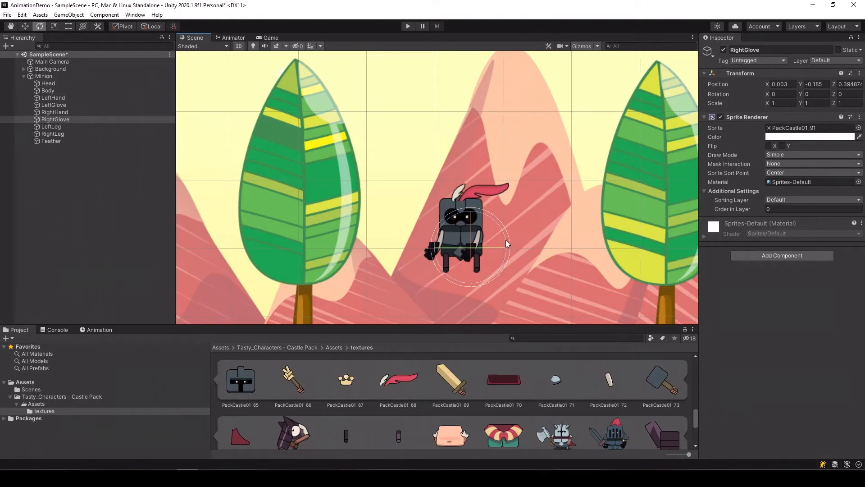
pyautogui.scroll(8, 505, 240)
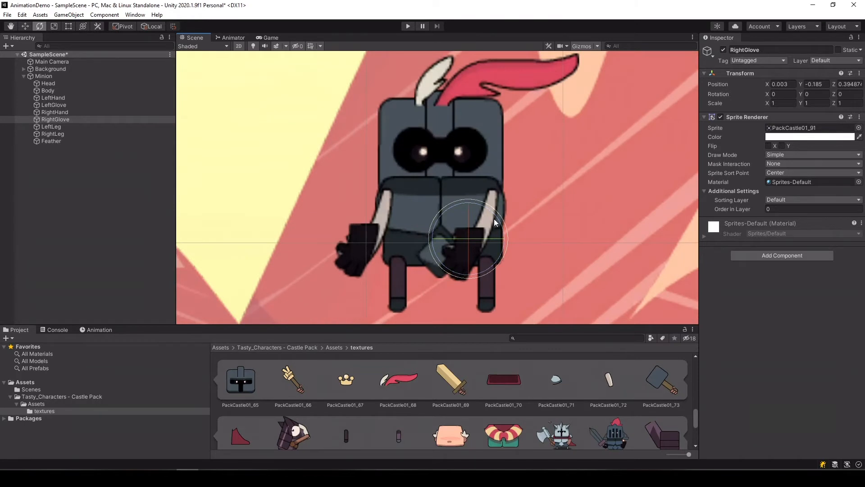
pyautogui.moveTo(499, 218); pyautogui.dragTo(482, 235)
pyautogui.press('w')
pyautogui.click(470, 232)
pyautogui.press('e')
pyautogui.press('w')
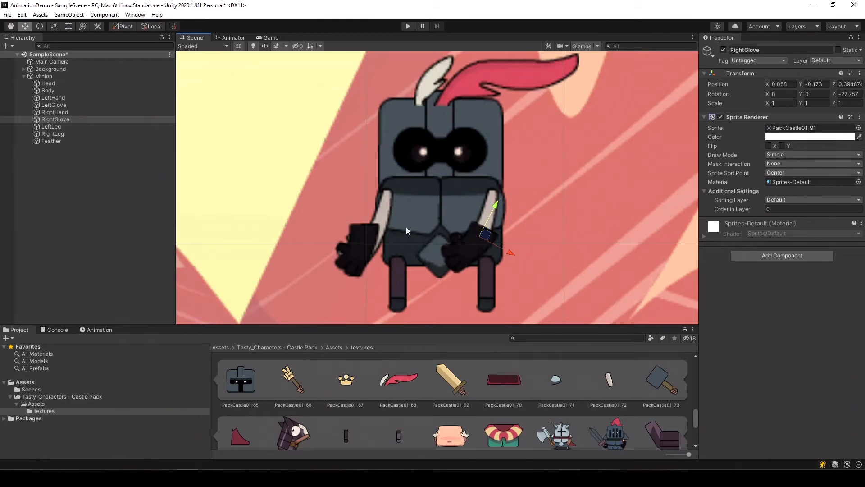
# Step: Rotate LeftGlove to about -28.2° on Z and align it with the left hand at about X -0.473, Y -0.174
pyautogui.click(358, 230)
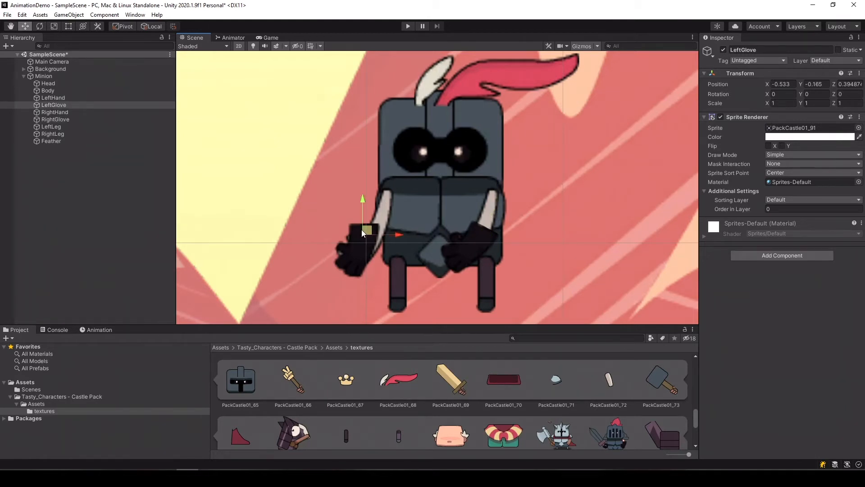
pyautogui.press('e')
pyautogui.moveTo(398, 228); pyautogui.dragTo(407, 261)
pyautogui.press('w')
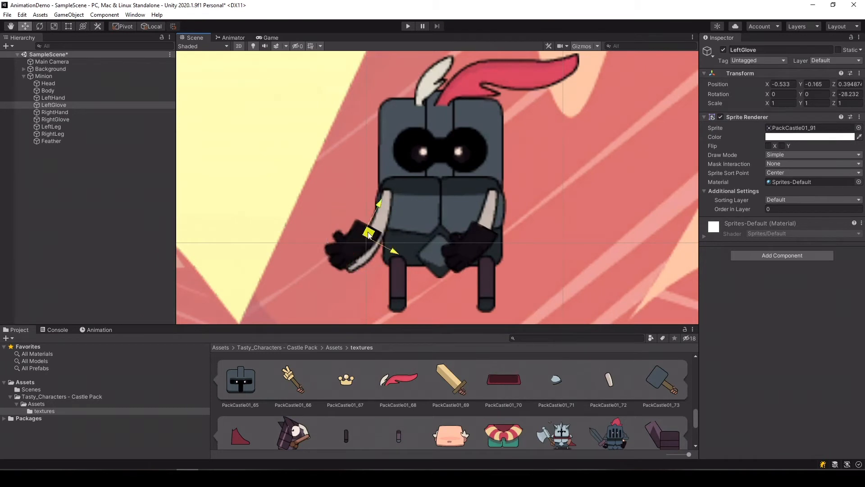
pyautogui.moveTo(369, 233); pyautogui.dragTo(380, 236)
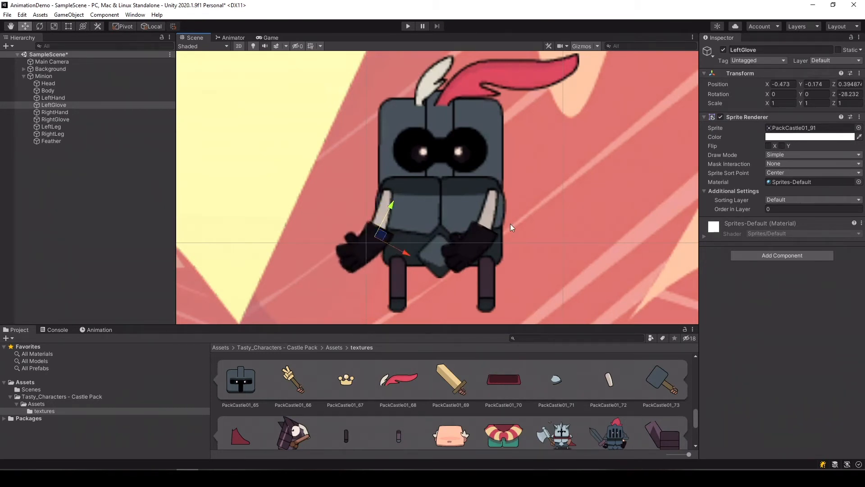
# Step: Raise Head to about Y 0.156 and Feather to about Y 0.727
pyautogui.click(442, 116)
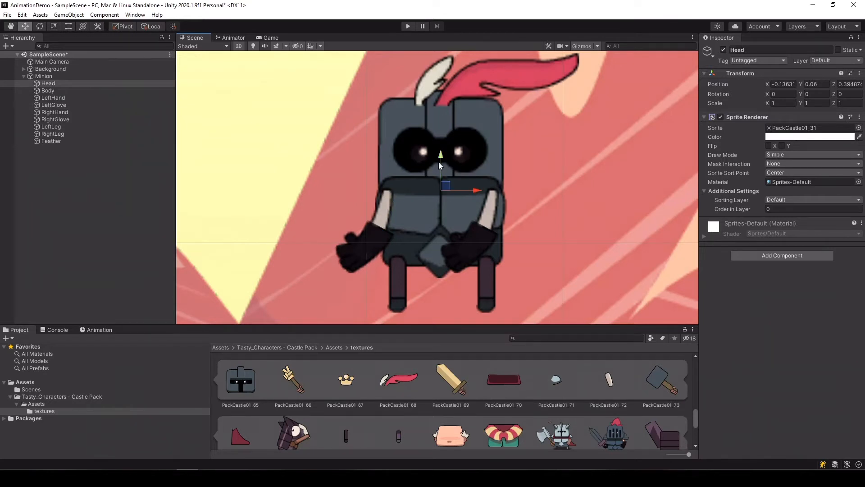
pyautogui.moveTo(439, 156); pyautogui.dragTo(442, 136)
pyautogui.click(475, 75)
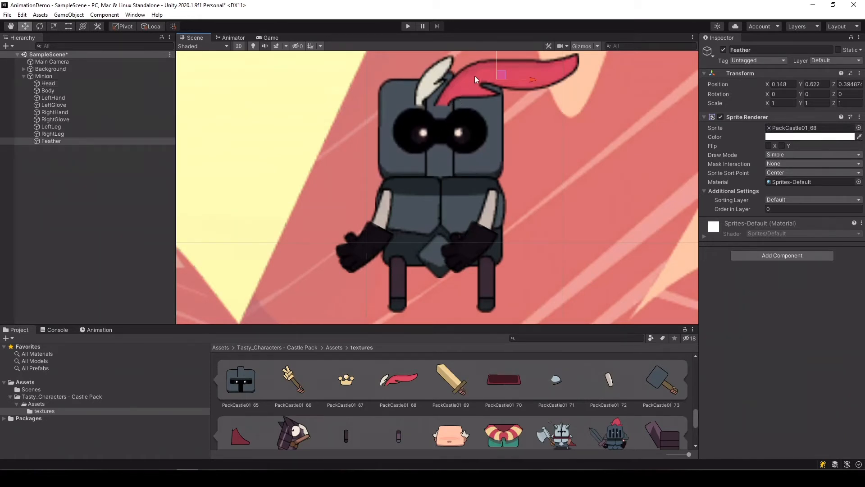
pyautogui.scroll(-5, 506, 101)
pyautogui.moveTo(506, 91); pyautogui.dragTo(506, 66)
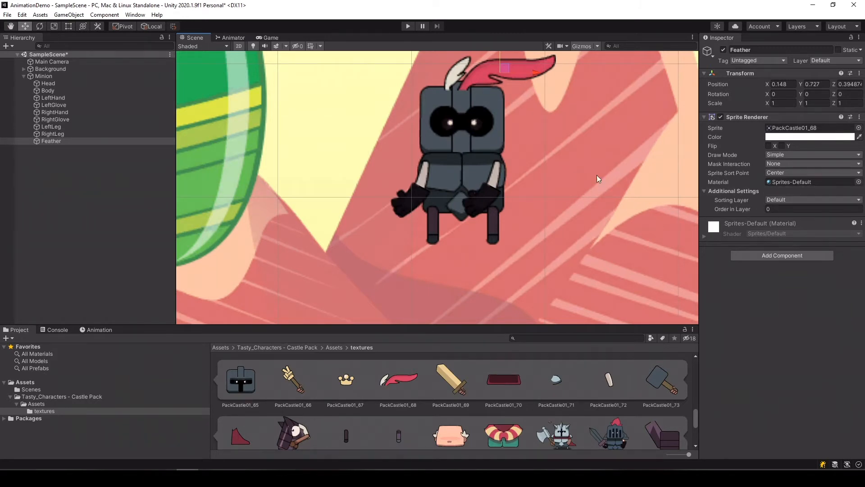
# Step: Add a new sorting layer named Minion
pyautogui.click(798, 200)
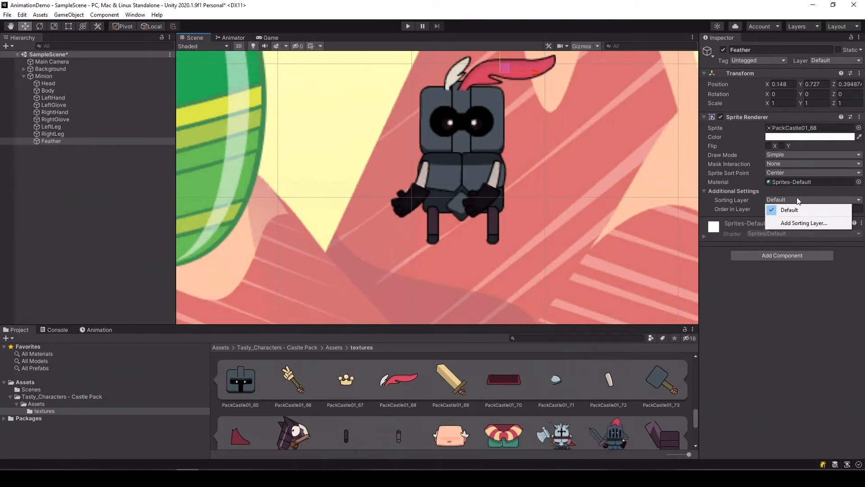
pyautogui.click(817, 224)
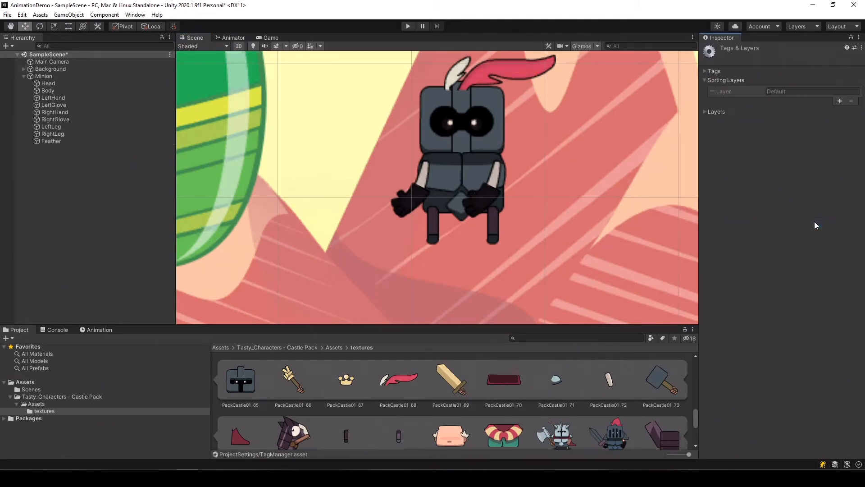
pyautogui.click(839, 101)
pyautogui.doubleClick(807, 100)
pyautogui.moveTo(806, 99); pyautogui.dragTo(721, 99)
pyautogui.write('Min')
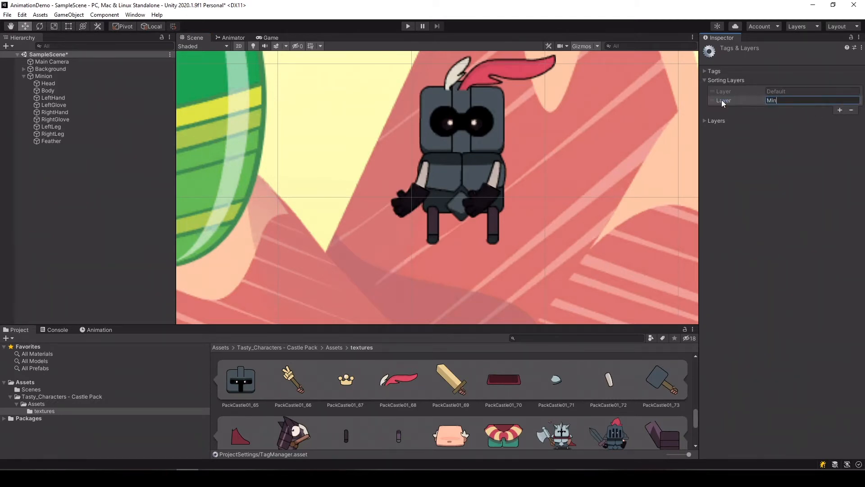
pyautogui.write('ion')
pyautogui.press('Return')
# Step: Assign all of Minion's body parts, from Head to Feather, to the Minion sorting layer
pyautogui.click(49, 84)
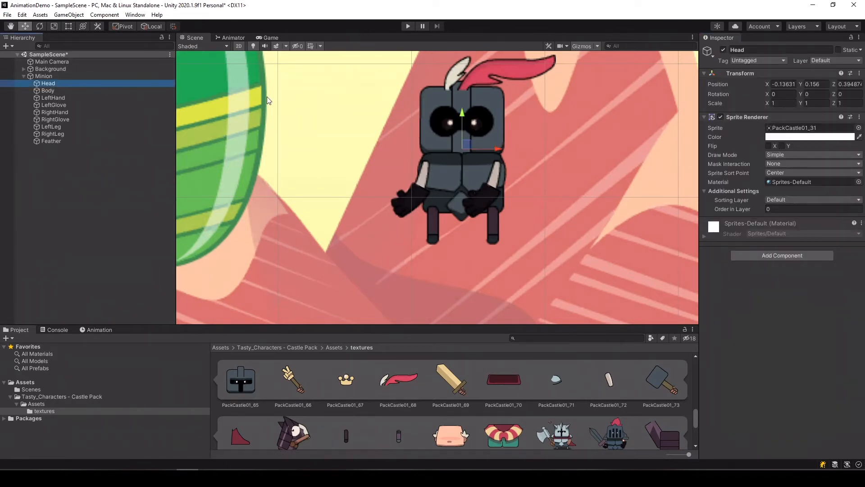
pyautogui.keyDown('shift'); pyautogui.click(40, 140); pyautogui.keyUp('shift')
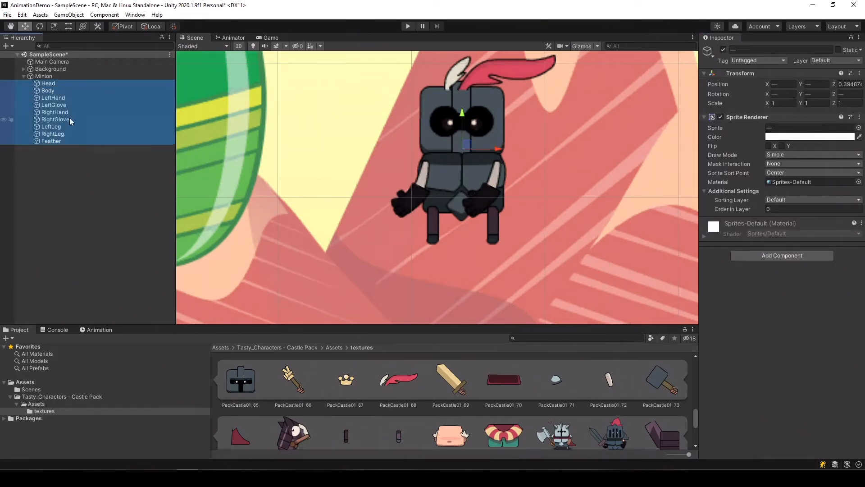
pyautogui.click(810, 200)
pyautogui.click(812, 217)
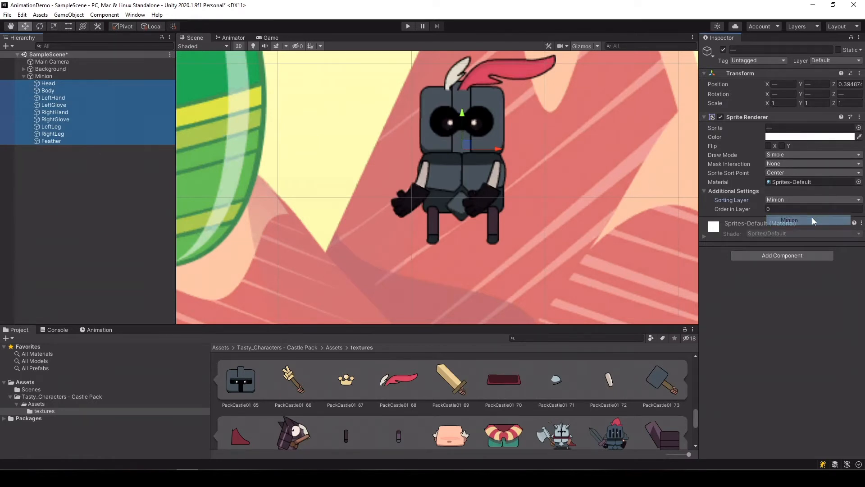
# Step: Set the order in layer to -2 for Feather and -1 for Body
pyautogui.click(495, 66)
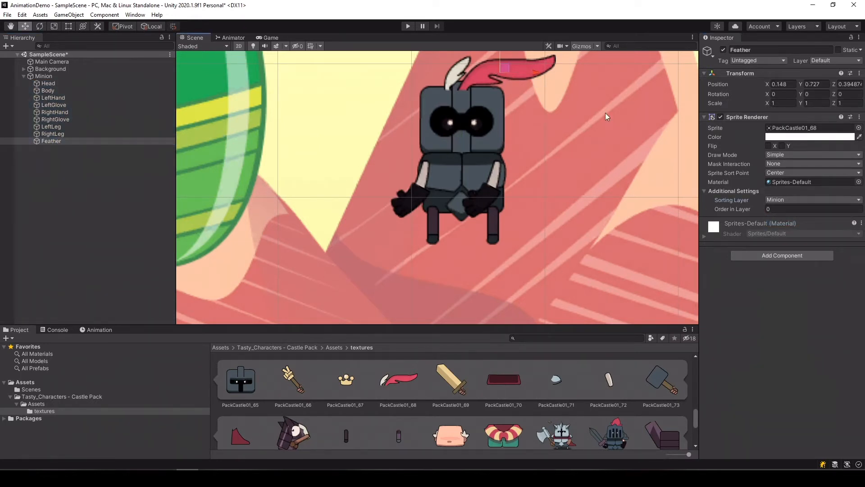
pyautogui.click(789, 210)
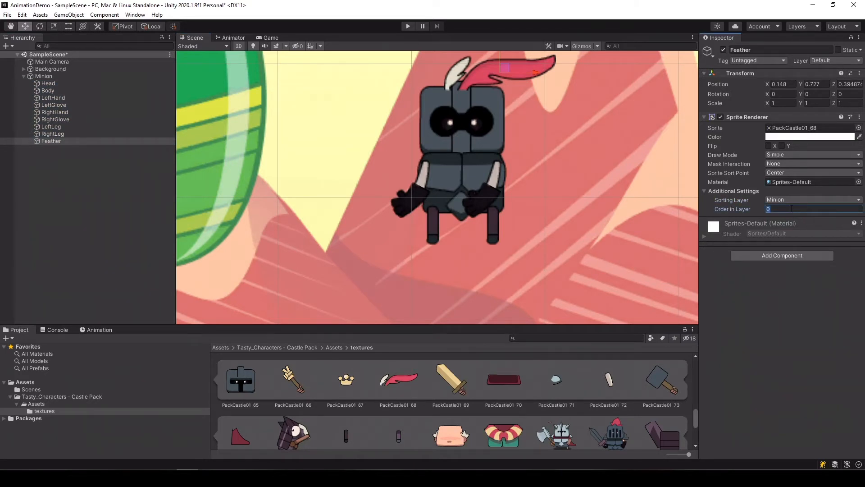
pyautogui.write('-2')
pyautogui.click(455, 168)
pyautogui.click(778, 209)
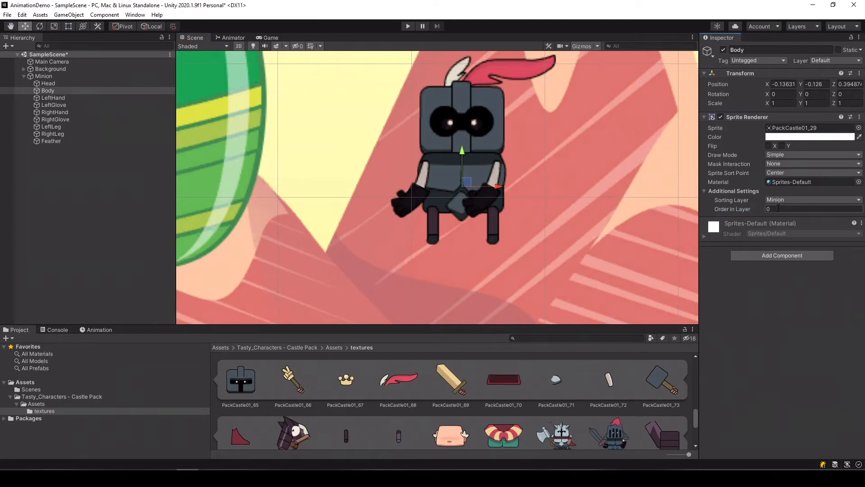
pyautogui.write('-1')
# Step: Set the order in layer to -2 for both LeftHand and LeftGlove
pyautogui.click(429, 171)
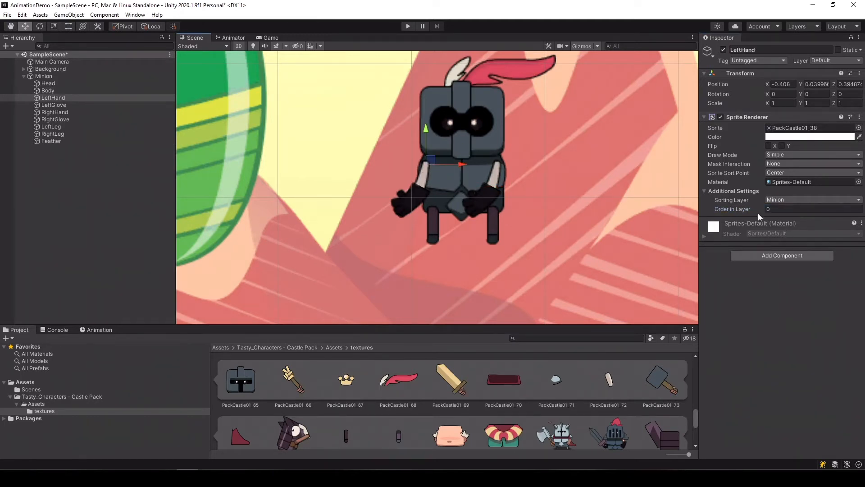
pyautogui.click(781, 209)
pyautogui.write('-2')
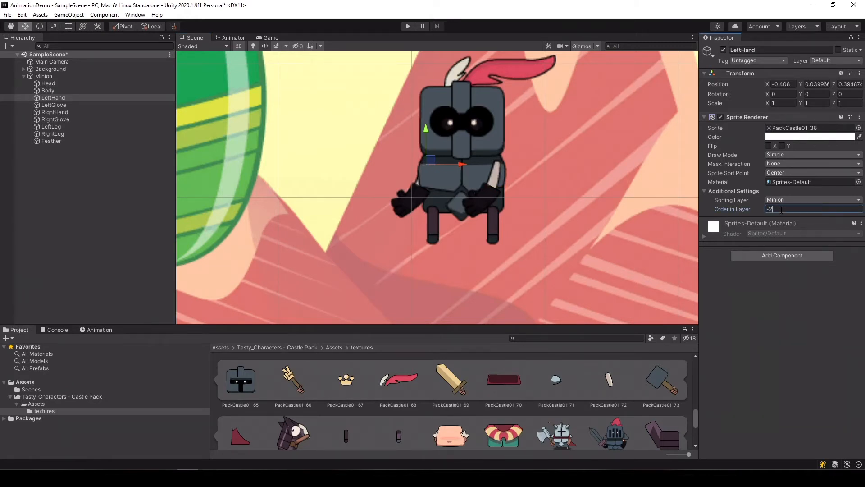
pyautogui.click(421, 199)
pyautogui.click(783, 209)
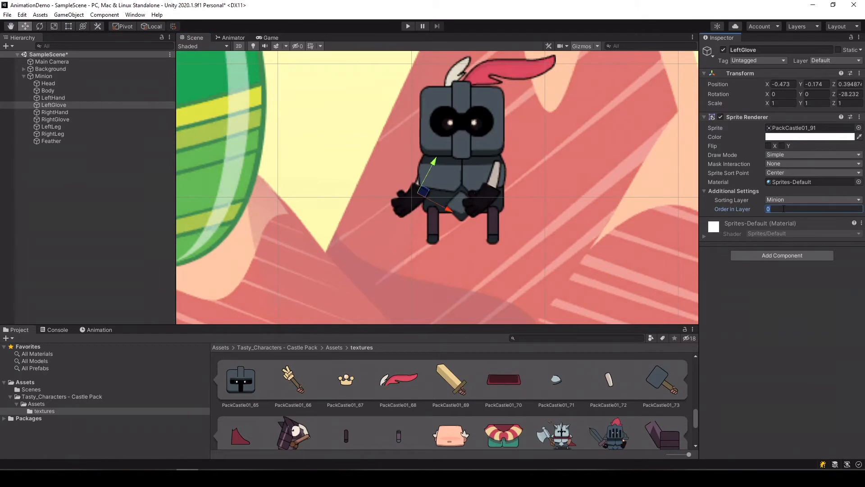
pyautogui.write('-2')
# Step: Set the order in layer to -2 for LeftLeg and RightLeg together
pyautogui.click(429, 220)
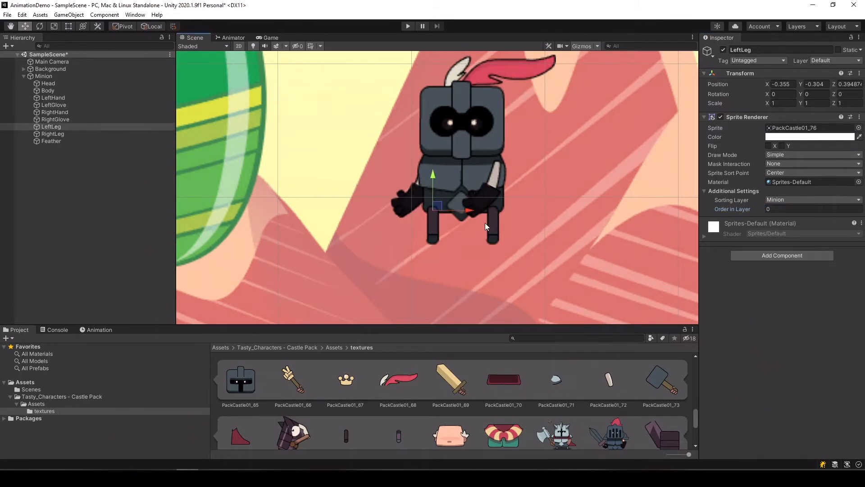
pyautogui.keyDown('ctrl'); pyautogui.click(58, 132); pyautogui.keyUp('ctrl')
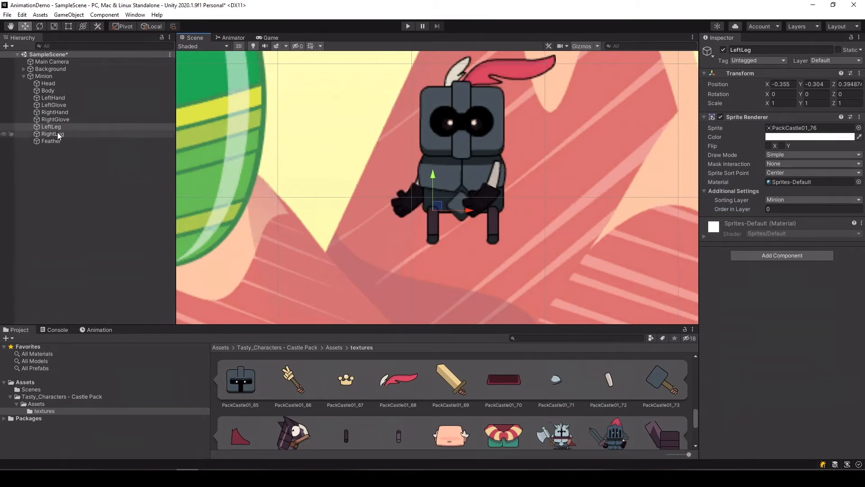
pyautogui.click(802, 209)
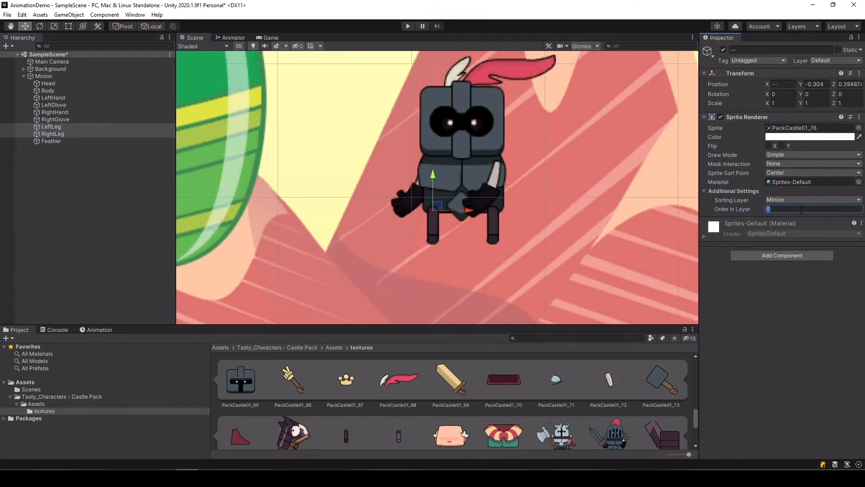
pyautogui.write('-2')
pyautogui.click(566, 176)
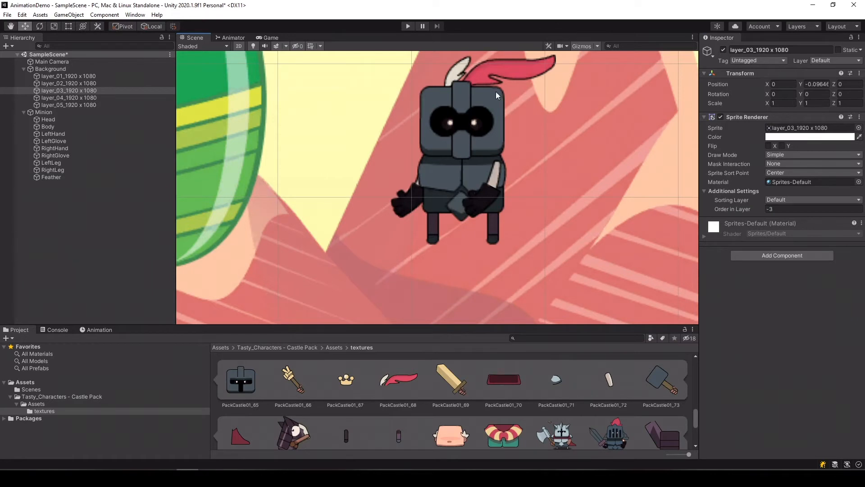
# Step: Shift Feather slightly on the helmet, to about X 0.182 and Y 0.744
pyautogui.click(104, 177)
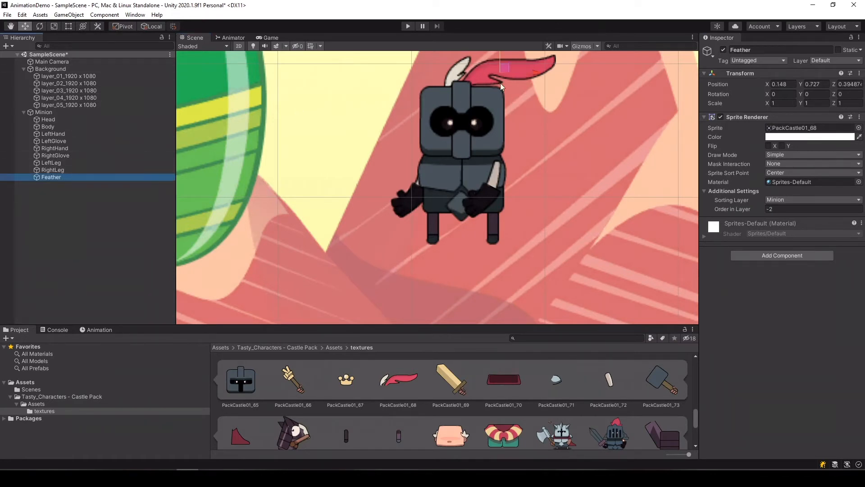
pyautogui.moveTo(509, 66); pyautogui.dragTo(512, 63)
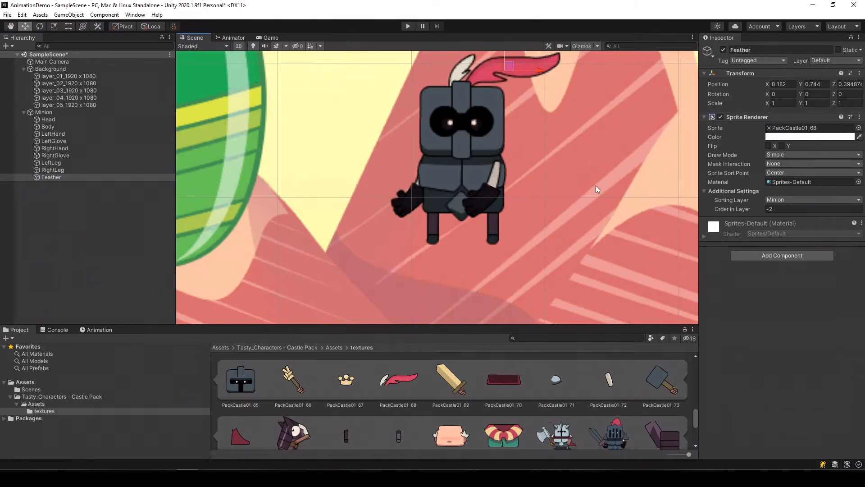
# Step: Lower the whole Minion object onto the ground, to about X 1.533 and Y -2.65, and save the scene
pyautogui.click(99, 113)
pyautogui.scroll(-3, 431, 159)
pyautogui.scroll(-2, 430, 159)
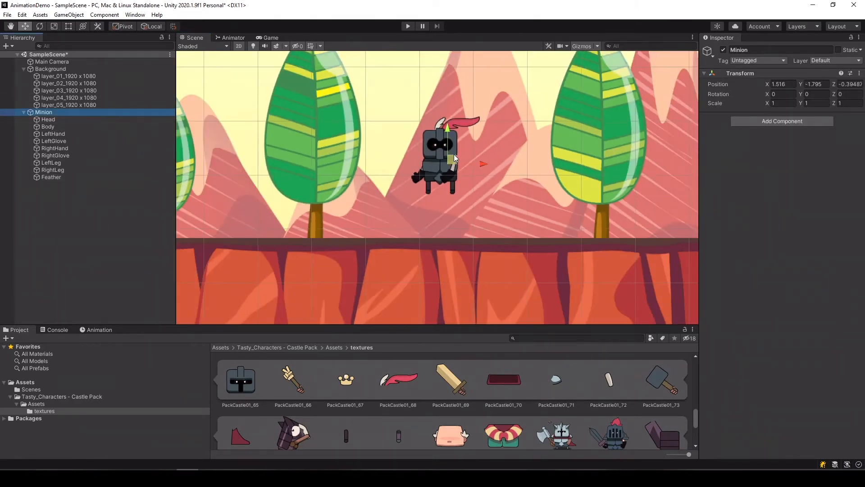
pyautogui.moveTo(453, 154); pyautogui.dragTo(455, 203)
pyautogui.hotkey('ctrl', 's')
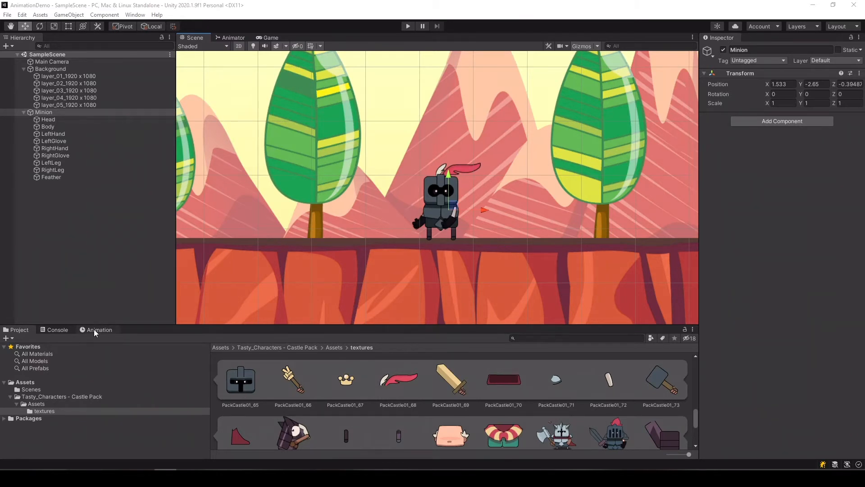
# Step: Select the Minion parent object and open the Animation window for it
pyautogui.click(45, 111)
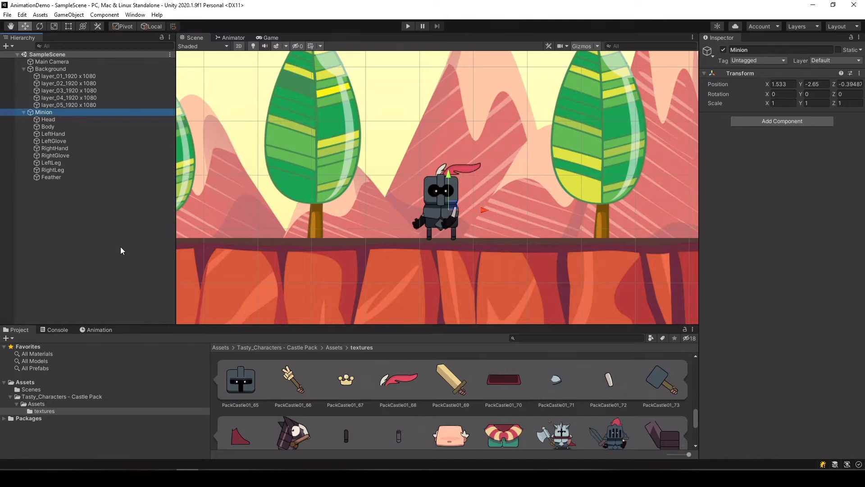
pyautogui.click(106, 332)
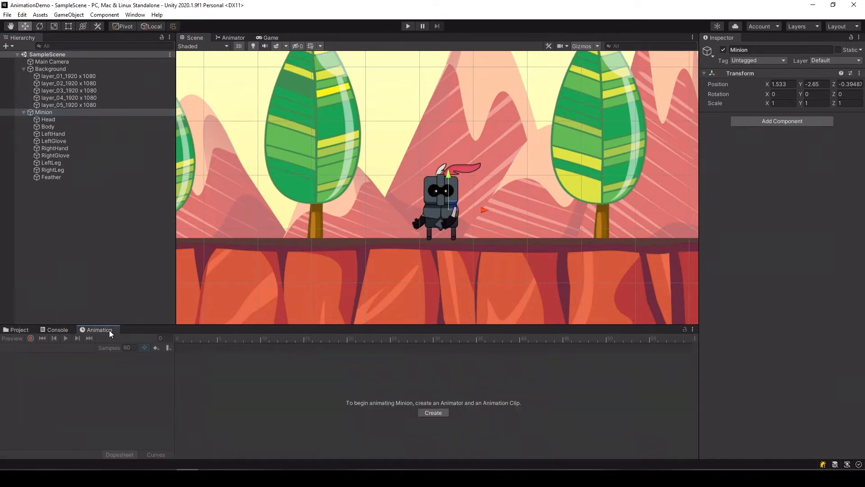
pyautogui.click(135, 15)
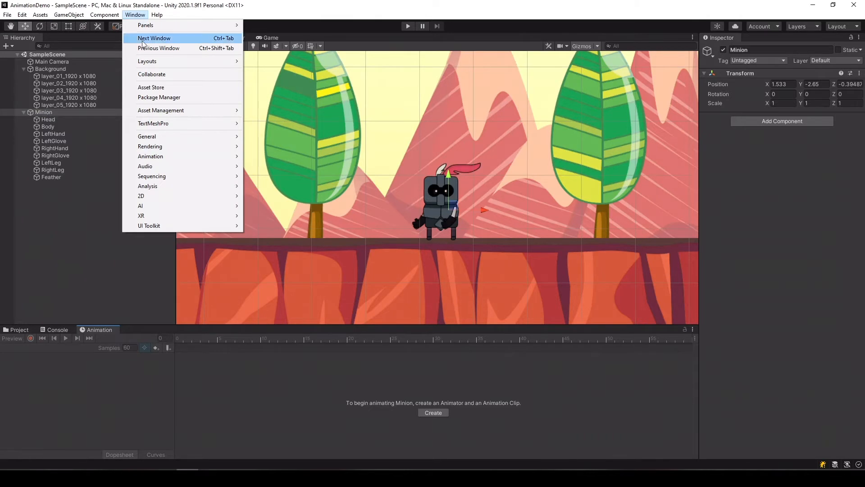
pyautogui.moveTo(151, 158)
pyautogui.click(277, 157)
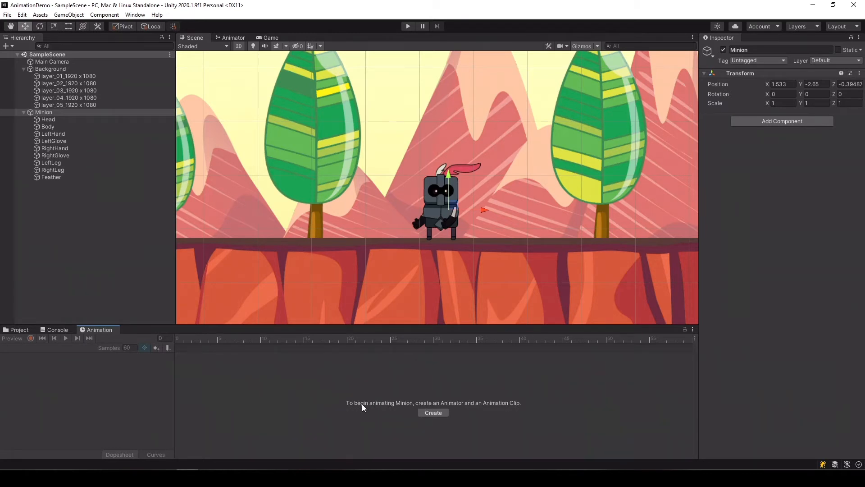
# Step: Start creating an animation clip for Minion and add a folder named Animation inside the Castle Pack's Assets folder
pyautogui.click(434, 413)
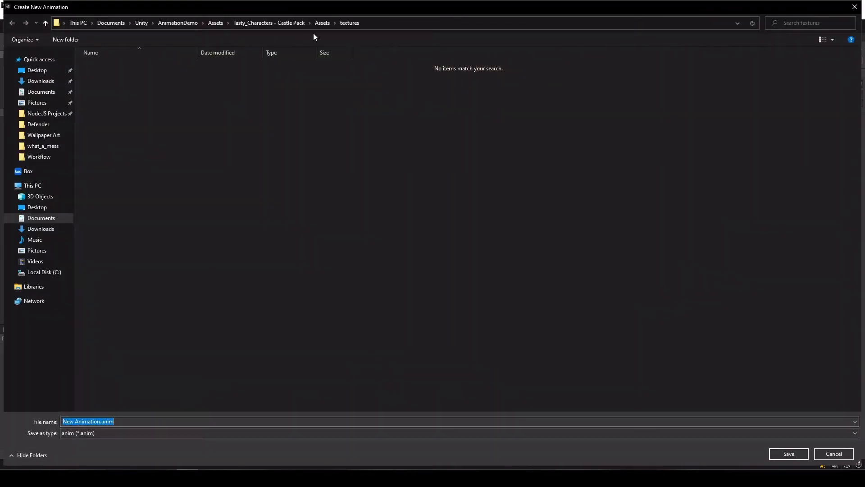
pyautogui.click(322, 22)
pyautogui.rightClick(182, 104)
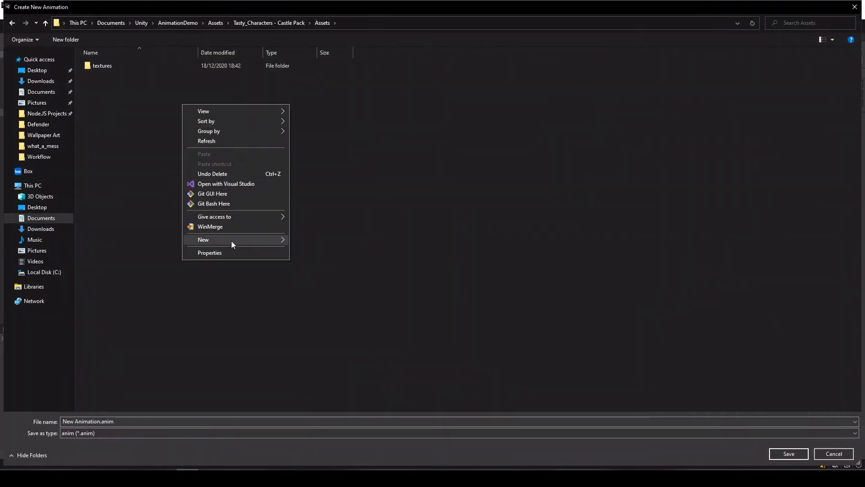
pyautogui.moveTo(231, 240)
pyautogui.click(329, 240)
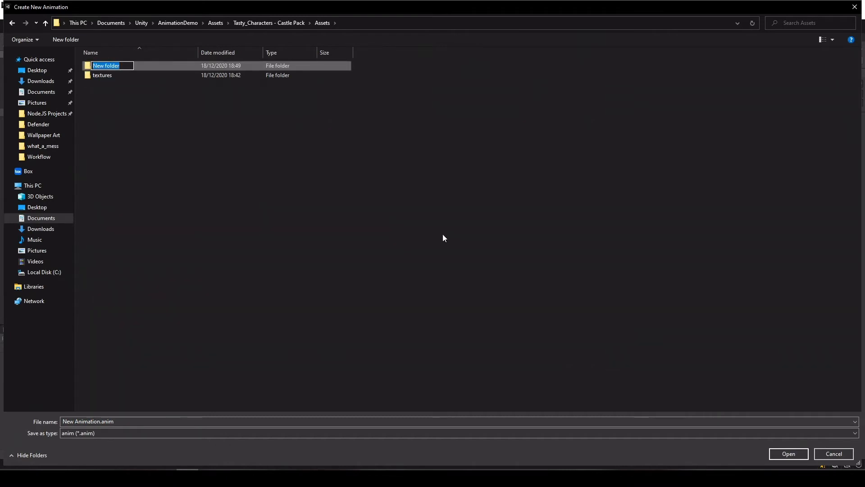
pyautogui.write('Animation')
pyautogui.press('Return')
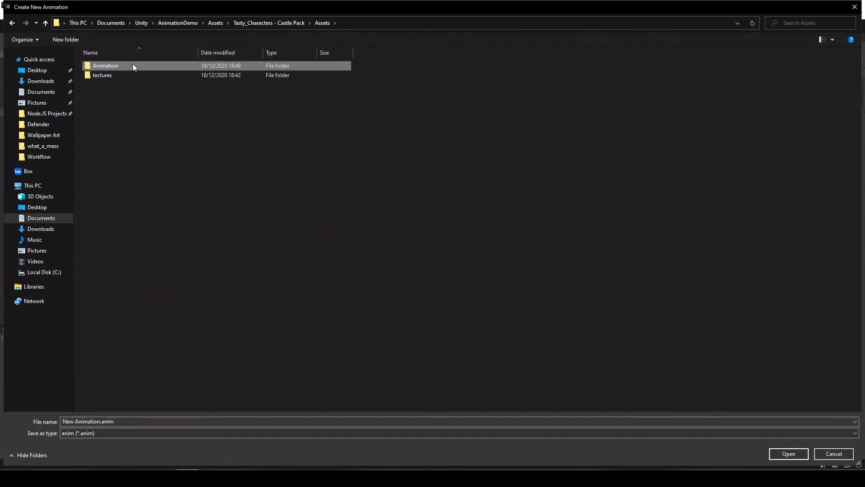
# Step: Save the new clip as Minion_Walking.anim in the Animation folder
pyautogui.doubleClick(100, 64)
pyautogui.hotkey('alt', 'Tab')
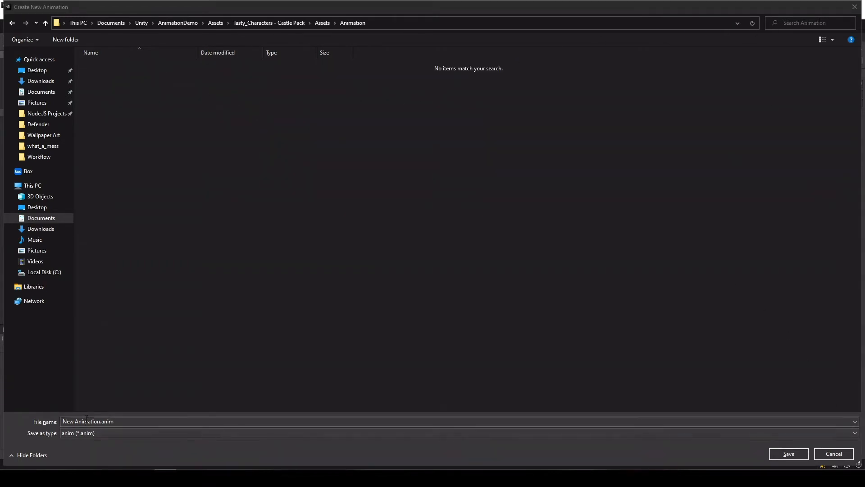
pyautogui.click(187, 478)
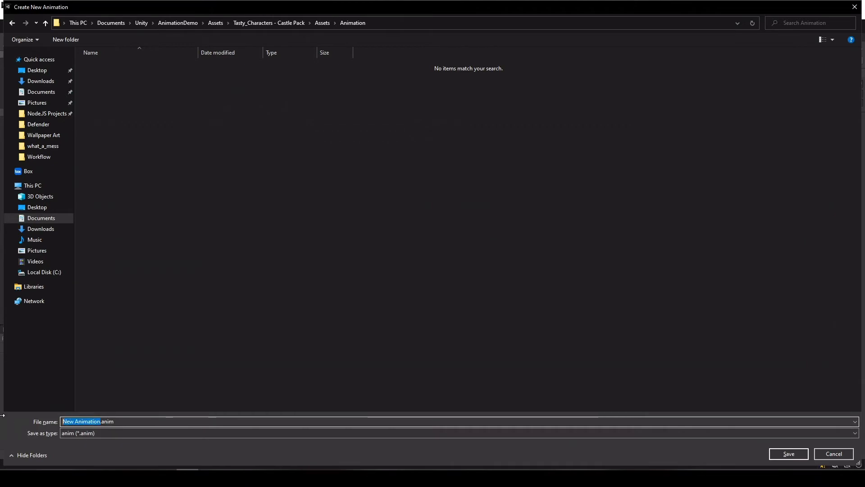
pyautogui.write('Minion_Walk')
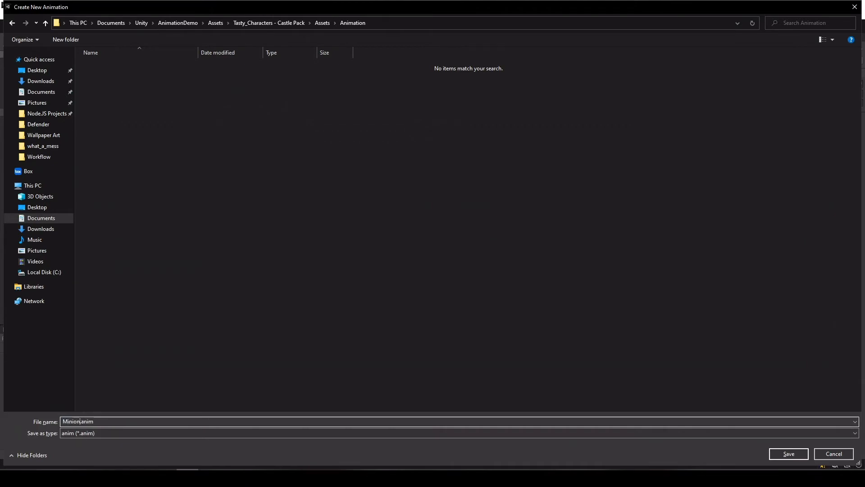
pyautogui.write('ing')
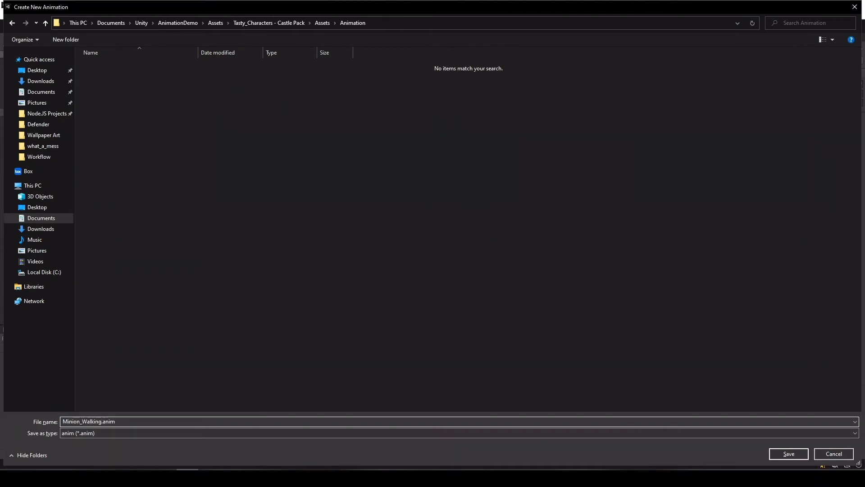
pyautogui.press('Return')
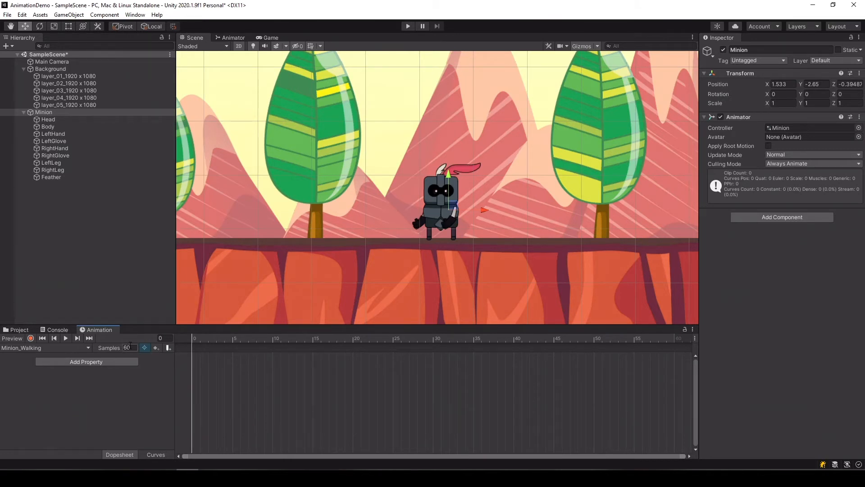
# Step: Set the sample rate of the Minion_Walking clip to 30
pyautogui.click(123, 347)
pyautogui.click(695, 338)
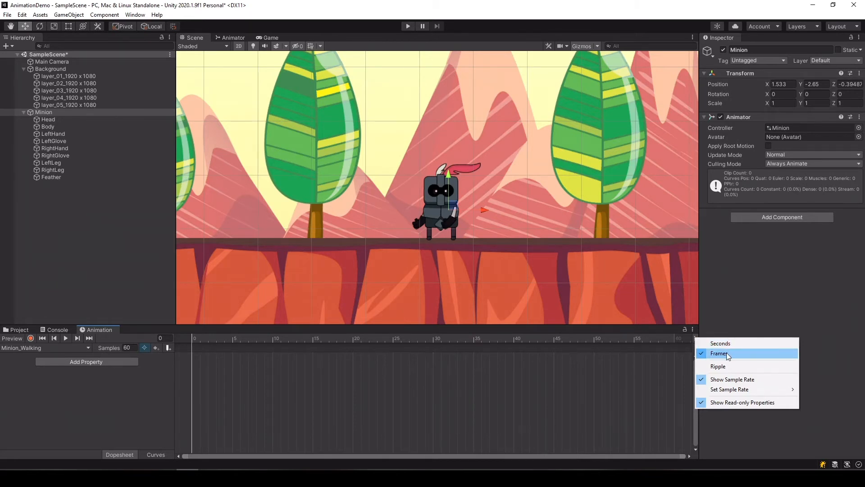
pyautogui.moveTo(759, 391)
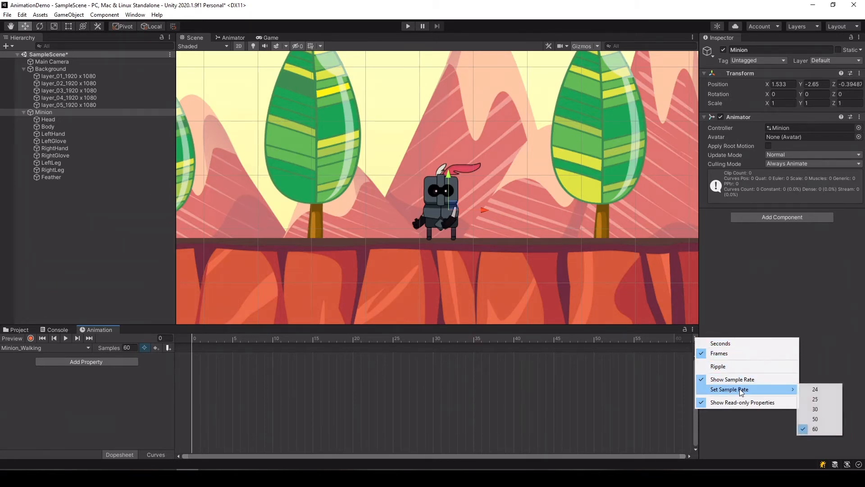
pyautogui.click(820, 409)
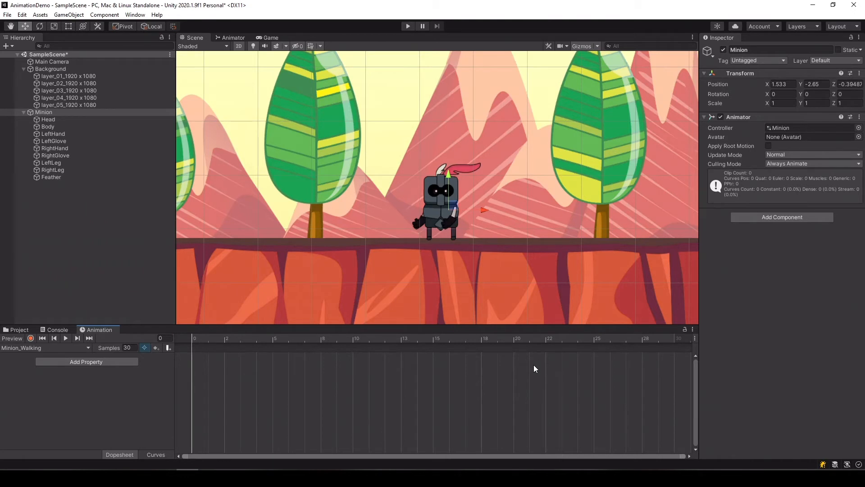
# Step: Try showing the animation timeline in seconds and switch it back to frames
pyautogui.click(695, 338)
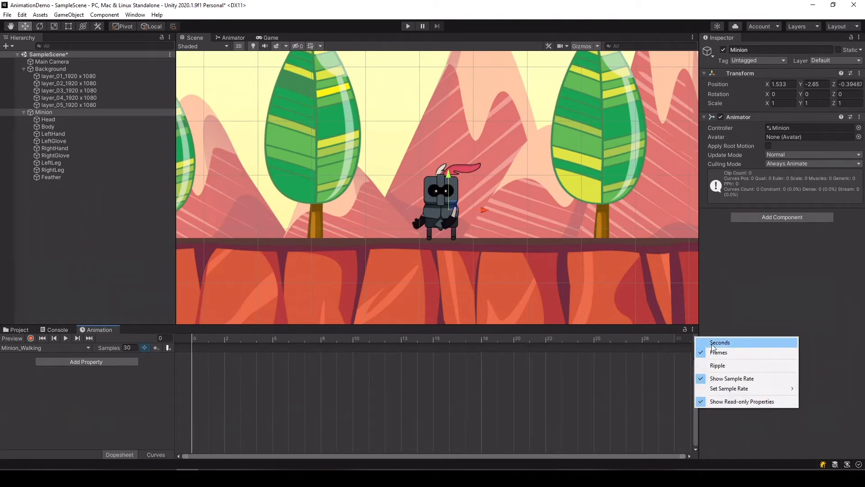
pyautogui.click(713, 344)
pyautogui.click(695, 339)
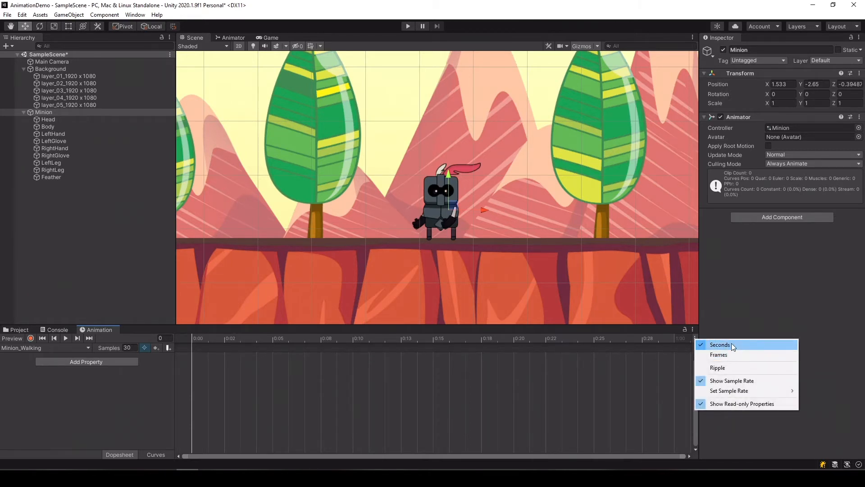
pyautogui.click(728, 355)
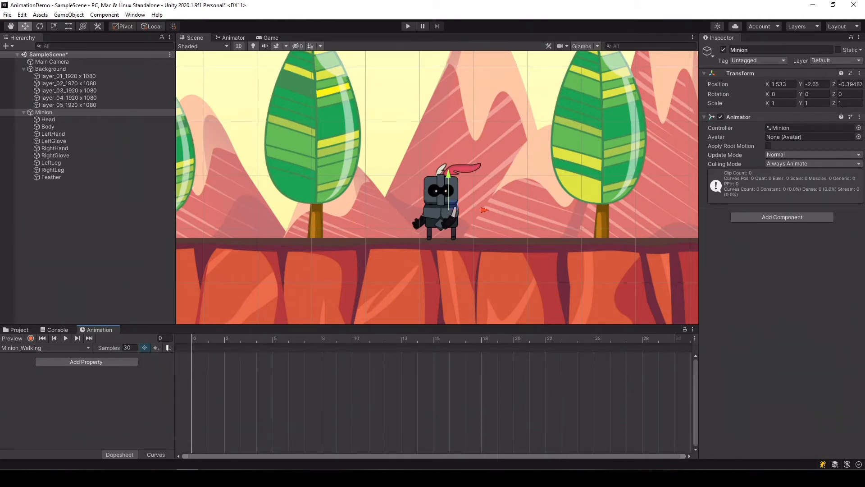
# Step: Start recording at frame 10 and rotate LeftLeg to about 21° and RightLeg to about -27° around Z
pyautogui.click(165, 477)
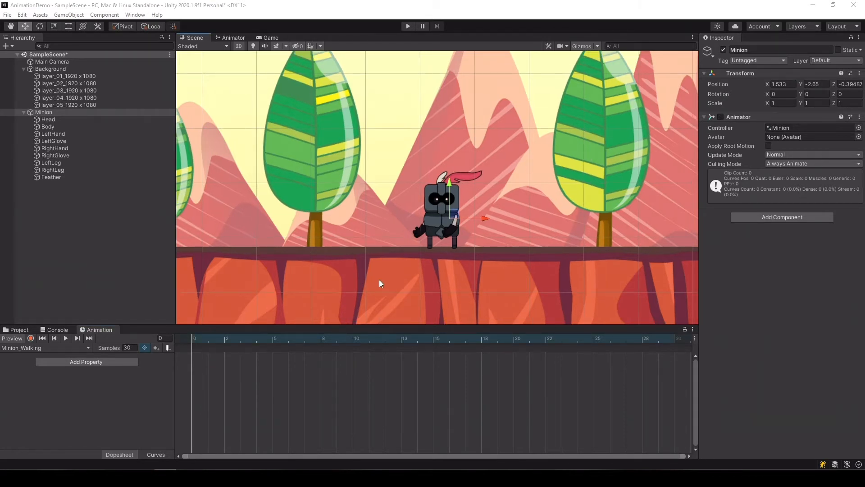
pyautogui.click(353, 340)
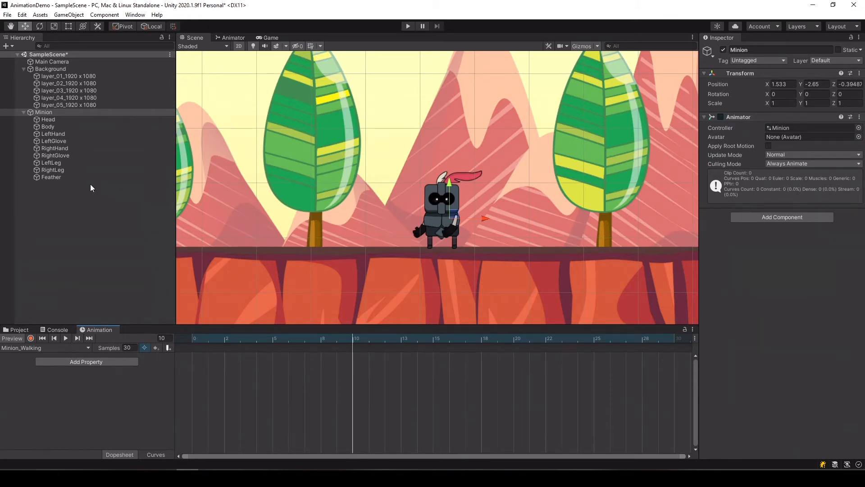
pyautogui.click(62, 163)
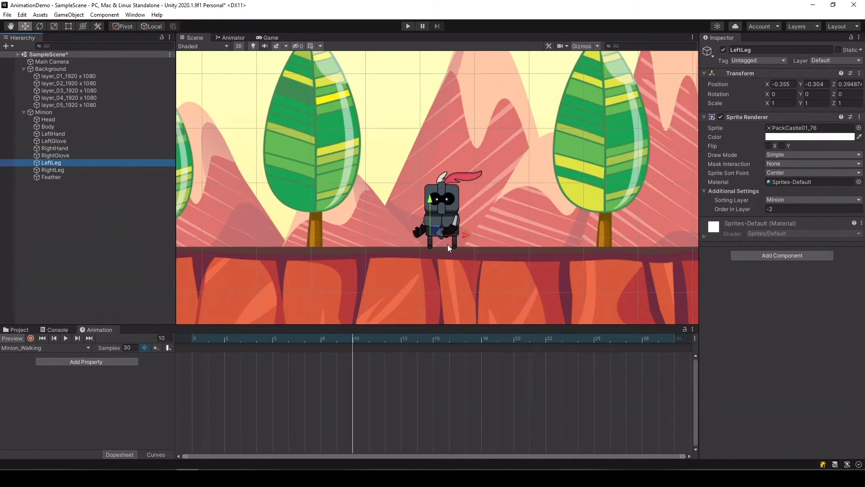
pyautogui.click(30, 338)
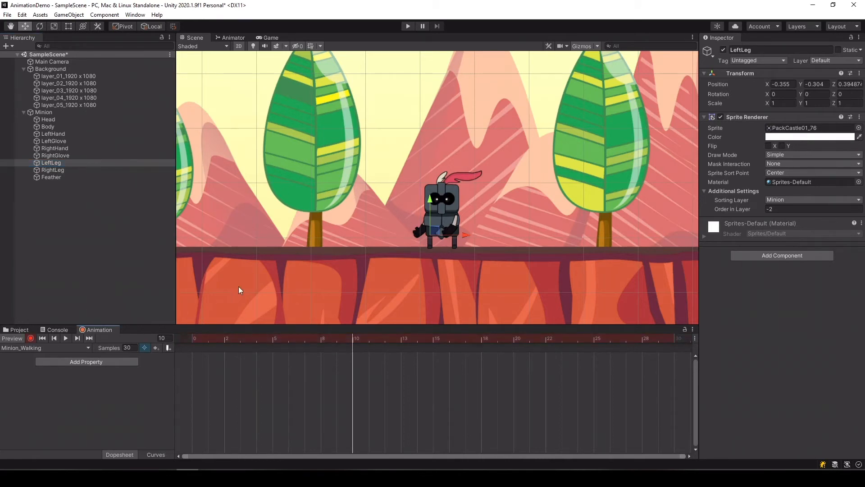
pyautogui.scroll(10, 390, 234)
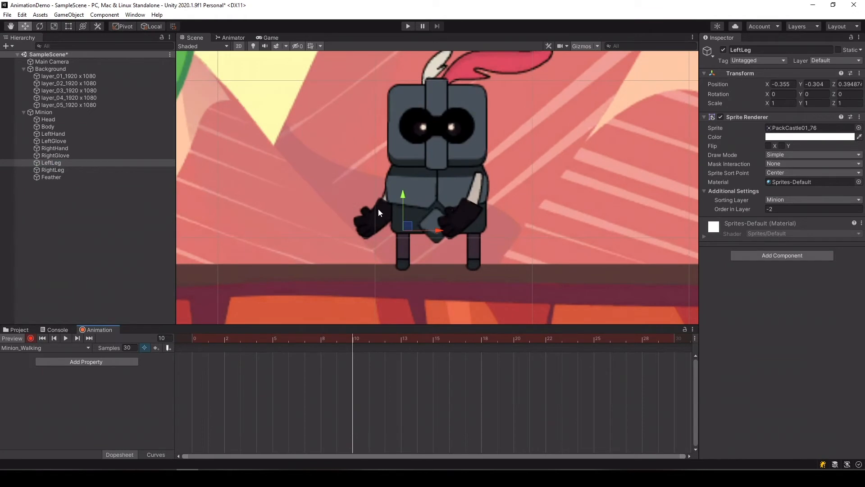
pyautogui.press('e')
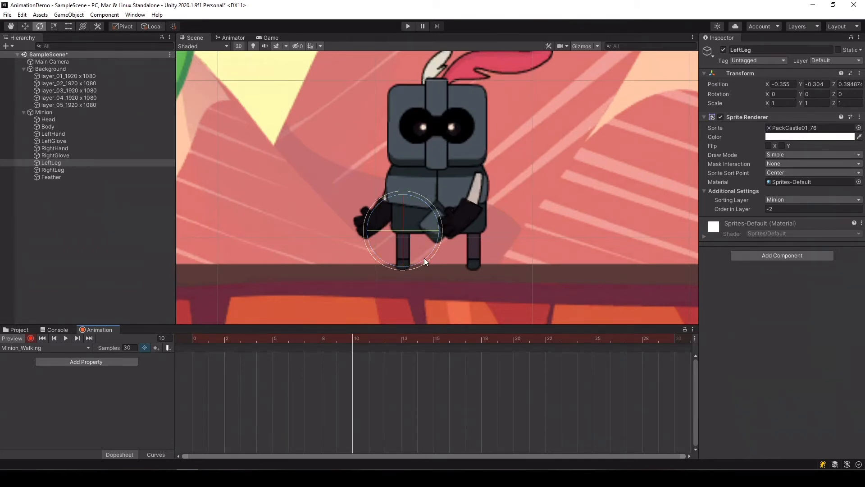
pyautogui.moveTo(424, 258); pyautogui.dragTo(437, 234)
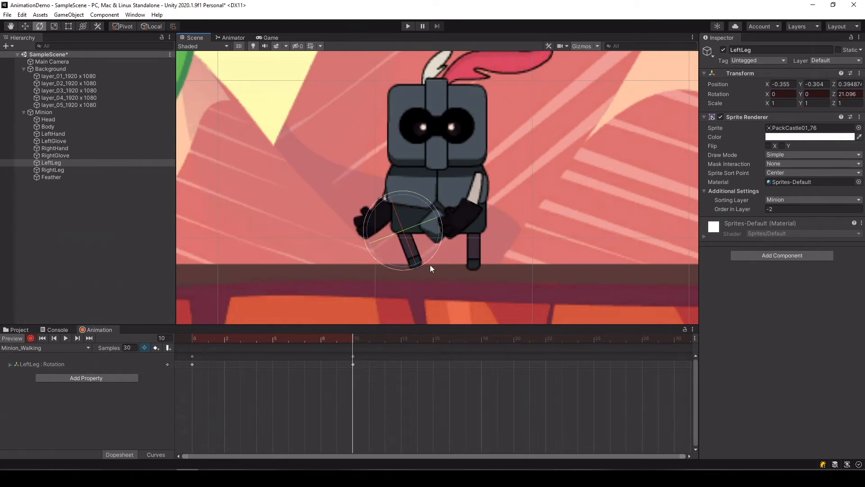
pyautogui.click(64, 169)
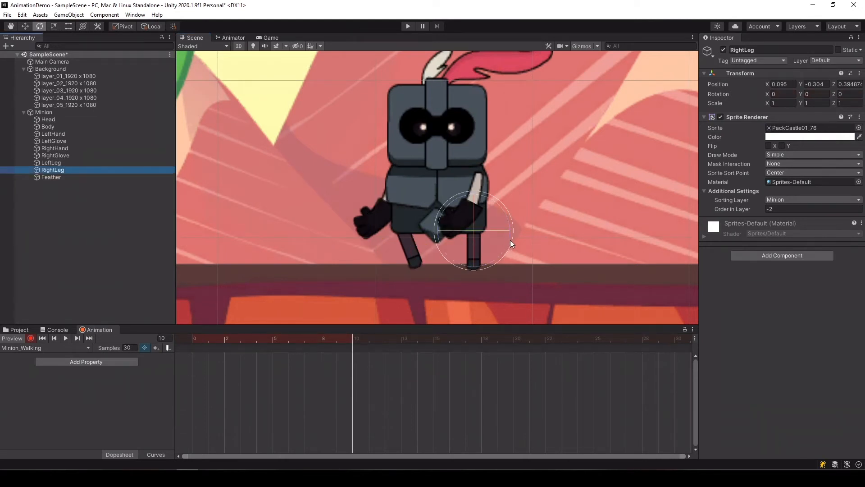
pyautogui.moveTo(507, 239); pyautogui.dragTo(471, 263)
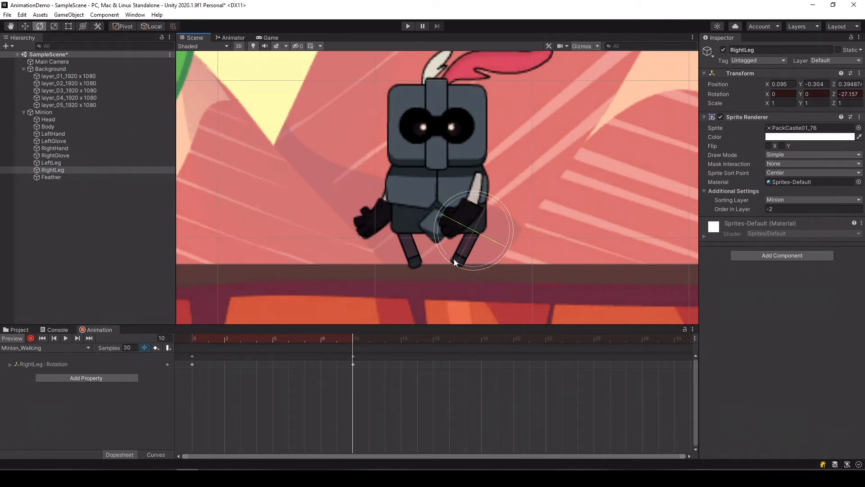
# Step: At frame 10, rotate LeftHand and LeftGlove inward together and move LeftGlove to about X -0.367, Y -0.18
pyautogui.click(55, 133)
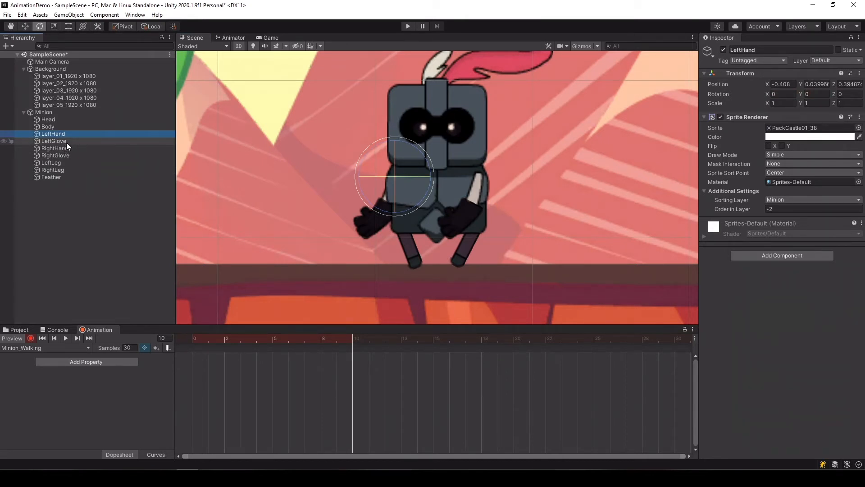
pyautogui.keyDown('ctrl'); pyautogui.click(64, 140); pyautogui.keyUp('ctrl')
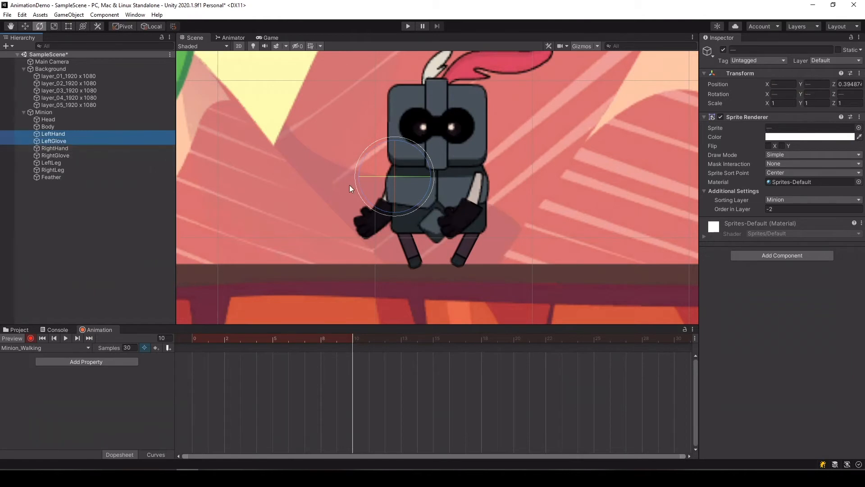
pyautogui.moveTo(426, 195); pyautogui.dragTo(450, 183)
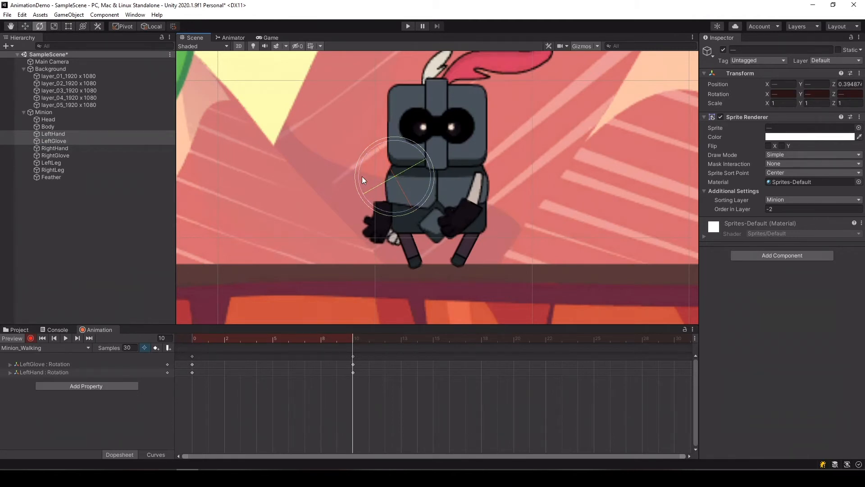
pyautogui.click(63, 142)
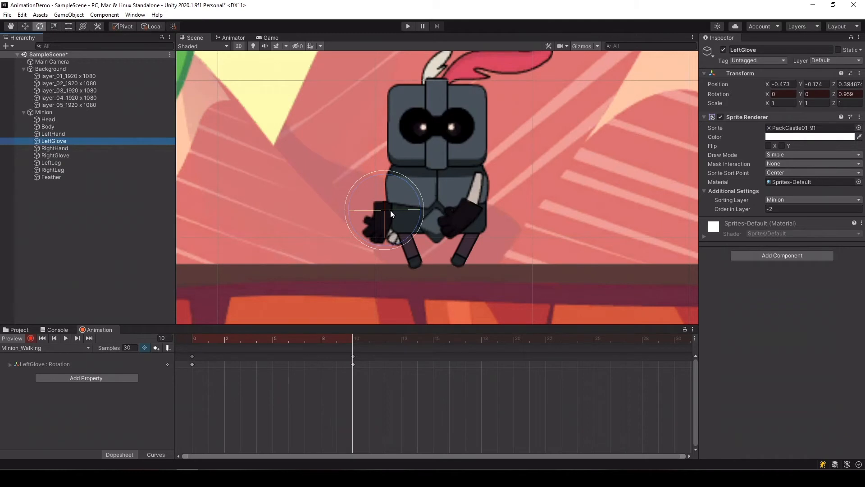
pyautogui.press('w')
pyautogui.moveTo(391, 204); pyautogui.dragTo(408, 209)
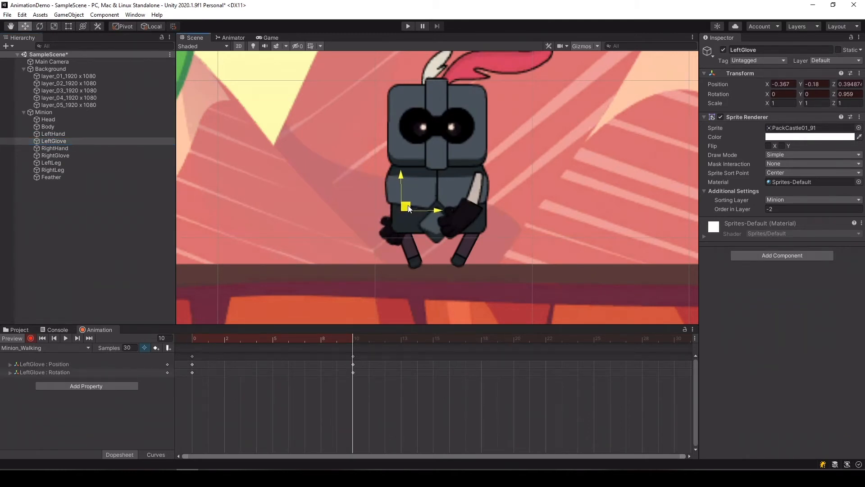
# Step: At frame 10, rotate RightHand to about -31° and RightGlove to about -59°, and move RightGlove to about X -0.043, Y -0.104
pyautogui.click(69, 149)
pyautogui.keyDown('ctrl'); pyautogui.click(65, 157); pyautogui.keyUp('ctrl')
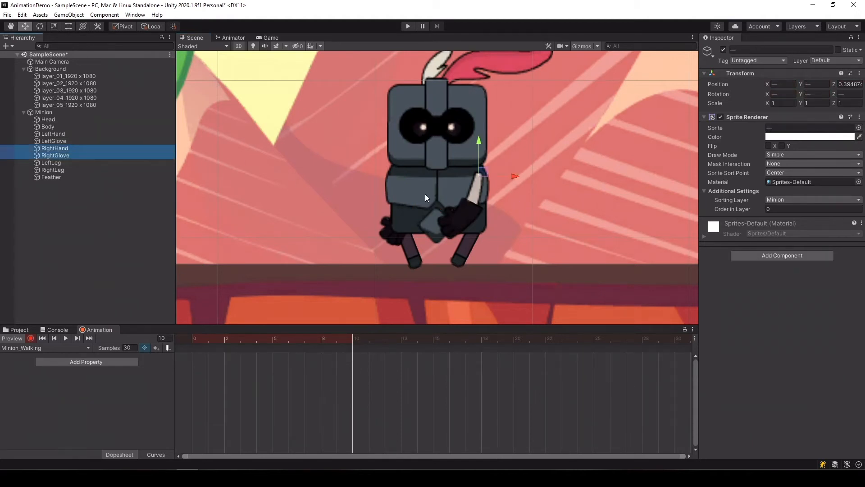
pyautogui.press('e')
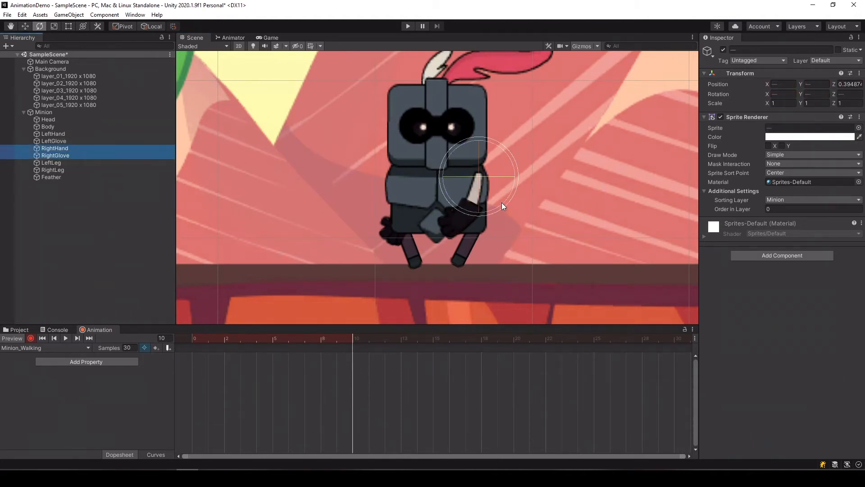
pyautogui.moveTo(502, 202); pyautogui.dragTo(462, 213)
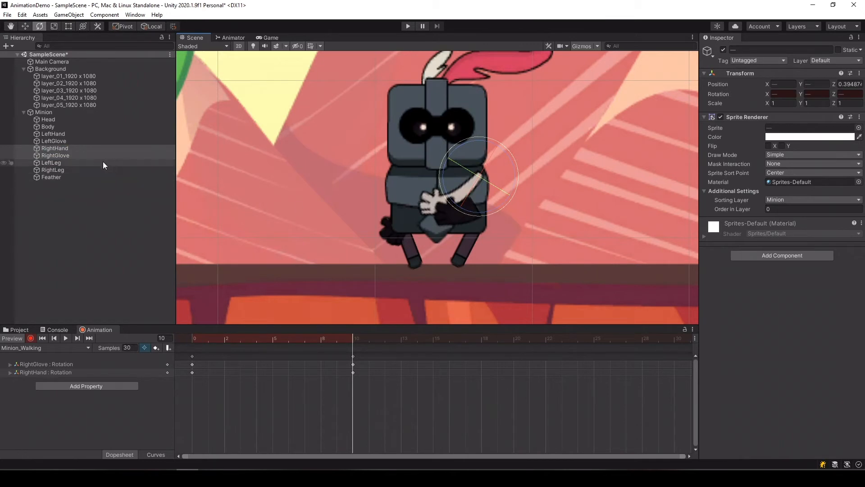
pyautogui.click(61, 156)
pyautogui.press('w')
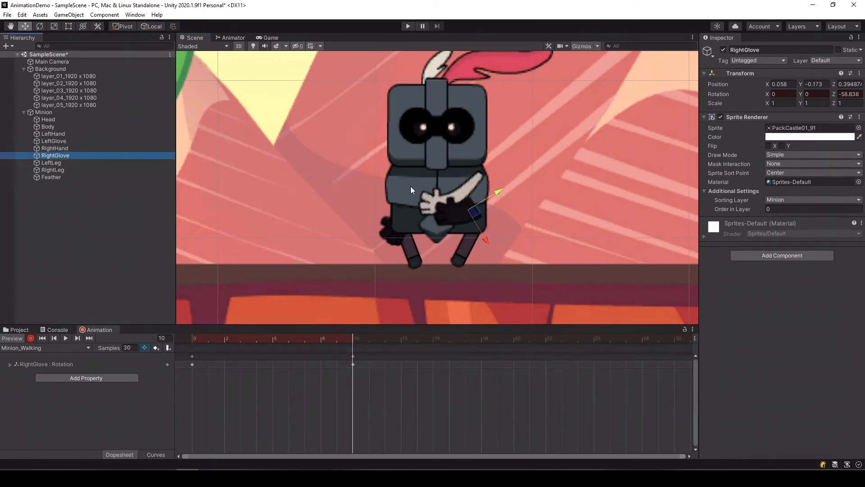
pyautogui.moveTo(481, 213); pyautogui.dragTo(460, 204)
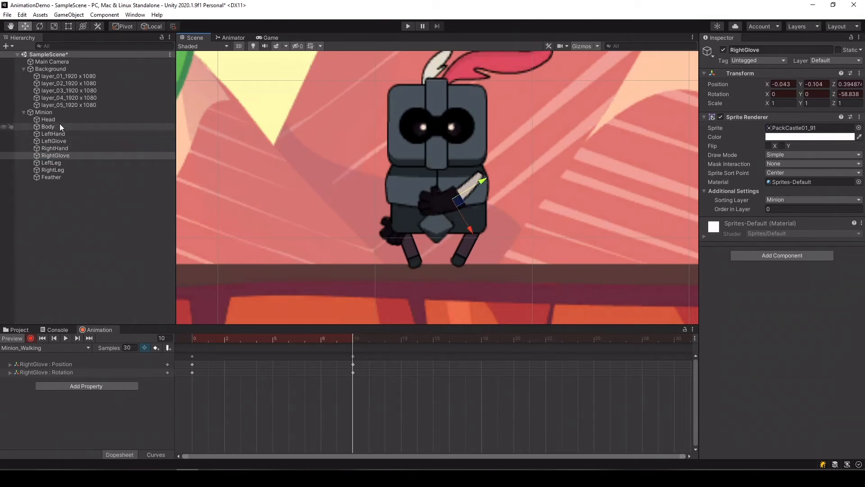
pyautogui.moveTo(329, 144); pyautogui.dragTo(340, 184, button='middle')
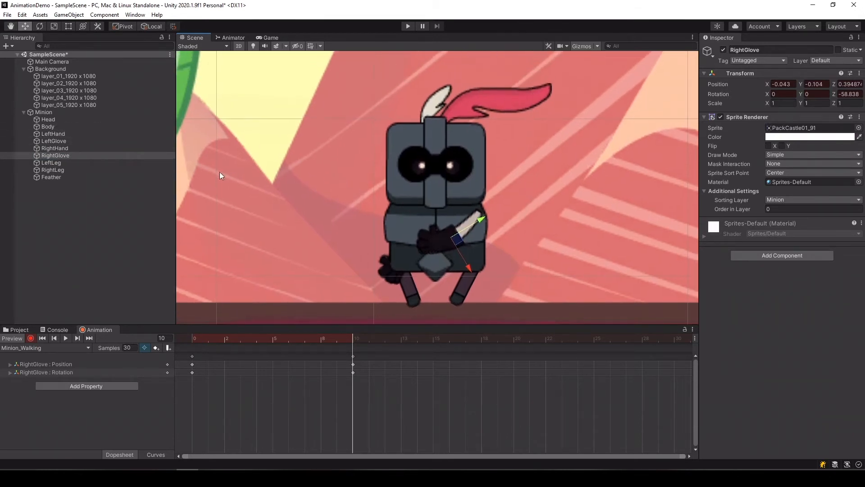
pyautogui.click(63, 120)
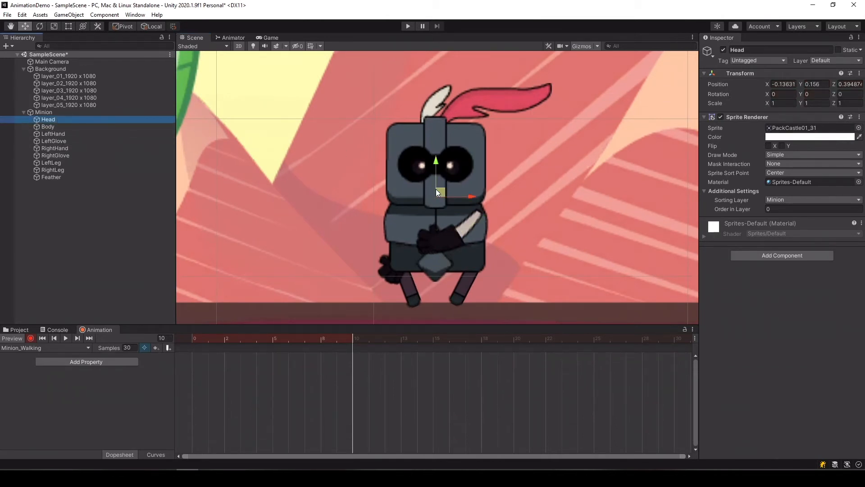
pyautogui.moveTo(437, 162); pyautogui.dragTo(437, 166)
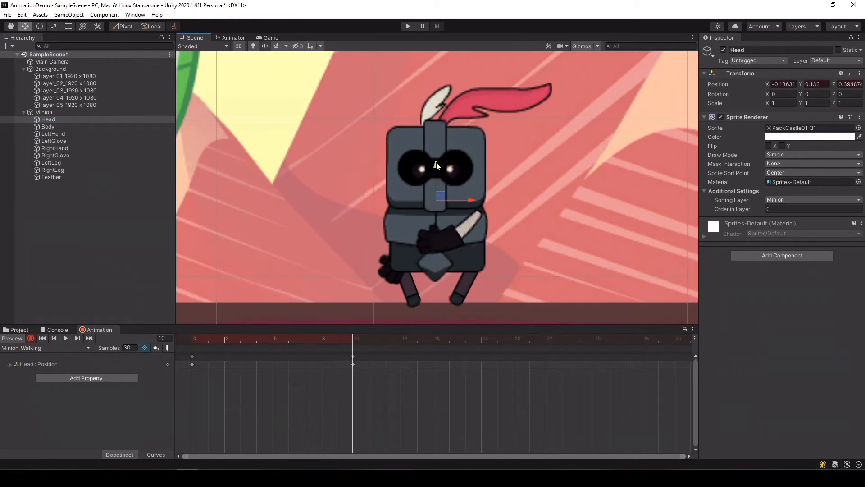
pyautogui.hotkey('ctrl', 'z')
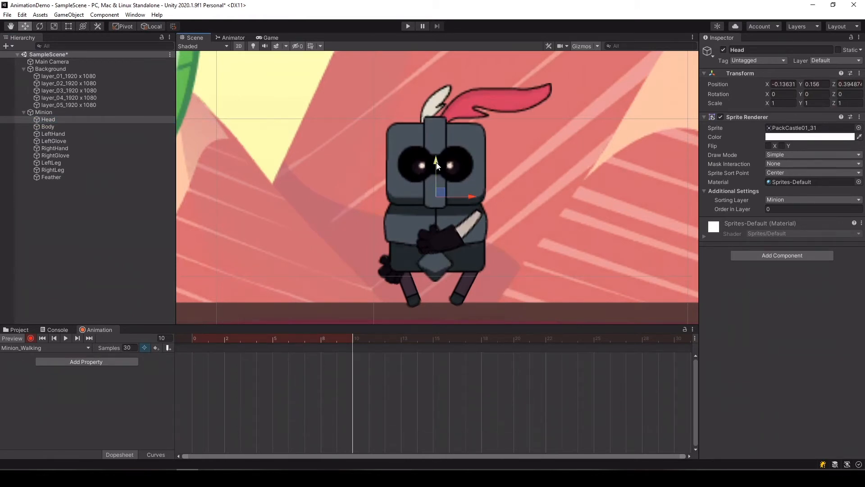
# Step: Reorder Feather directly below Head among the Minion's child objects
pyautogui.click(55, 120)
pyautogui.moveTo(56, 178); pyautogui.dragTo(45, 123)
# Step: At frame 10, lower Head and Feather together slightly and rotate both to about -3.4° around Z
pyautogui.click(53, 119)
pyautogui.keyDown('ctrl'); pyautogui.click(59, 127); pyautogui.keyUp('ctrl')
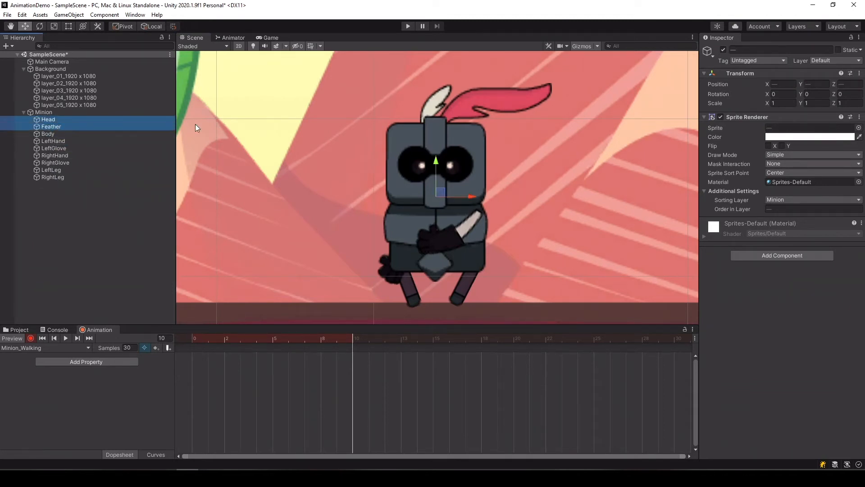
pyautogui.moveTo(436, 163); pyautogui.dragTo(437, 170)
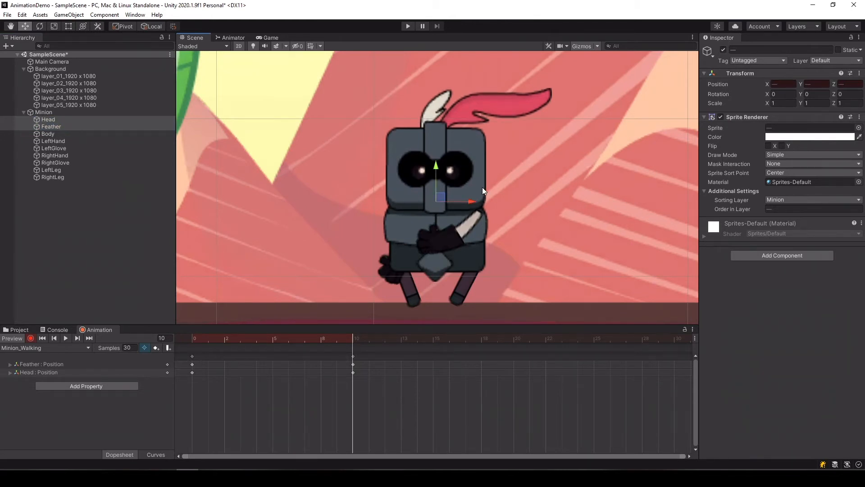
pyautogui.press('e')
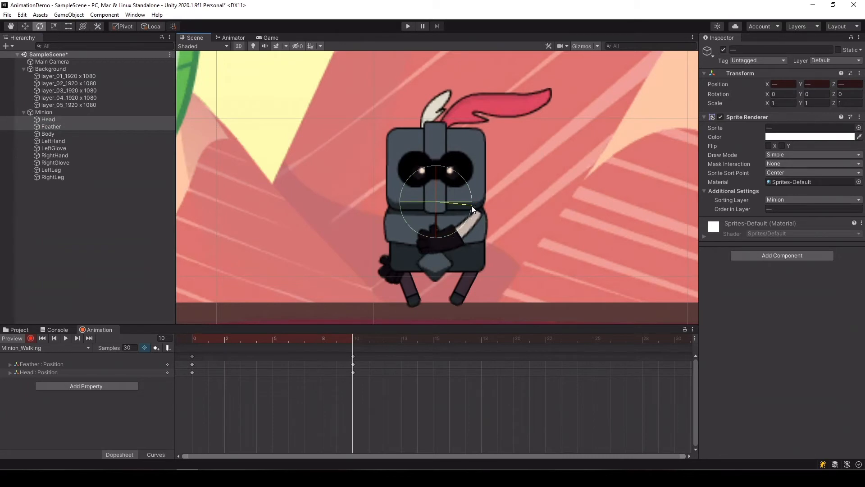
pyautogui.moveTo(472, 205); pyautogui.dragTo(470, 209)
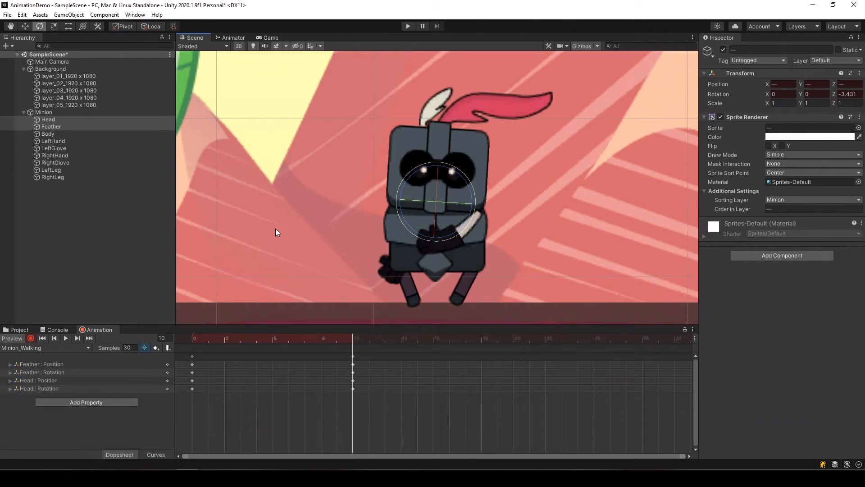
# Step: At frame 20, set the Z rotation of LeftLeg to -21 and of RightLeg to 27
pyautogui.click(514, 339)
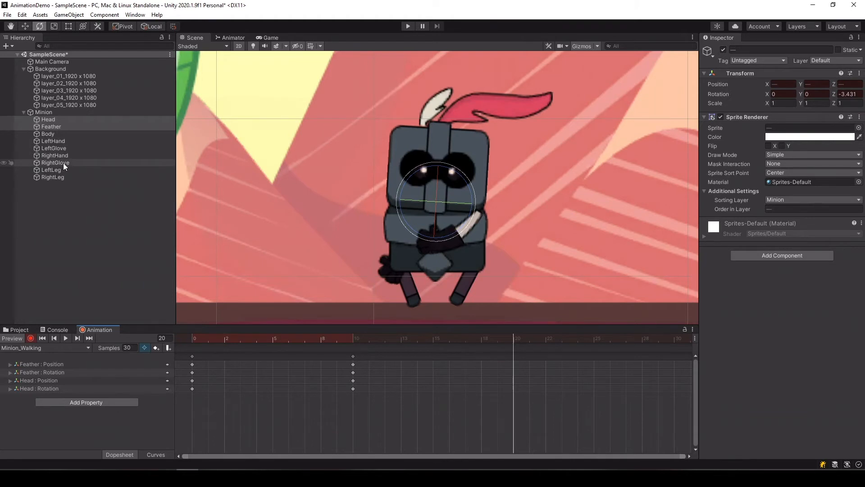
pyautogui.click(51, 170)
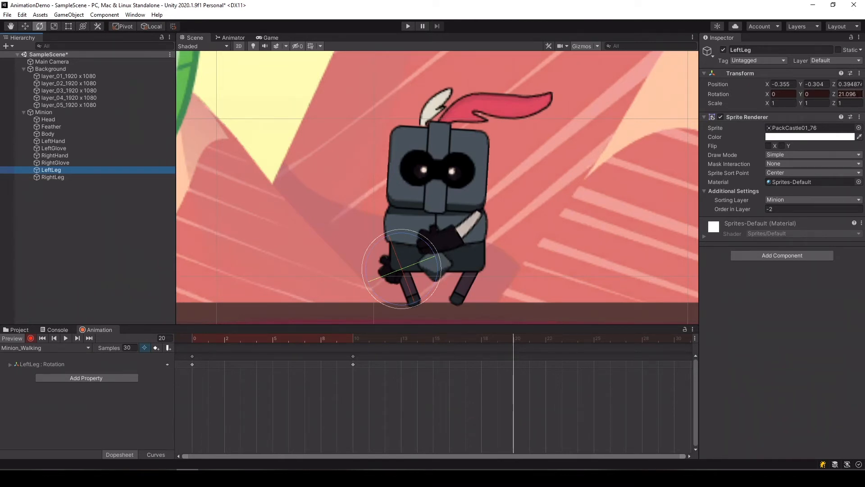
pyautogui.click(849, 93)
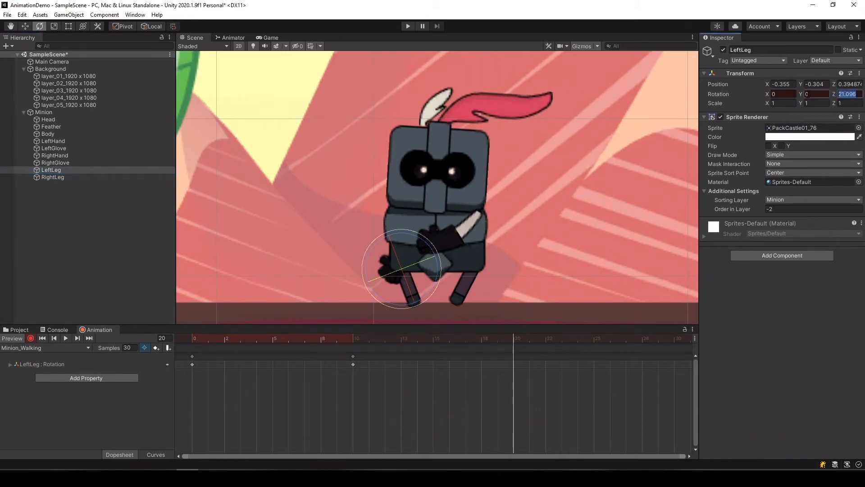
pyautogui.write('-21')
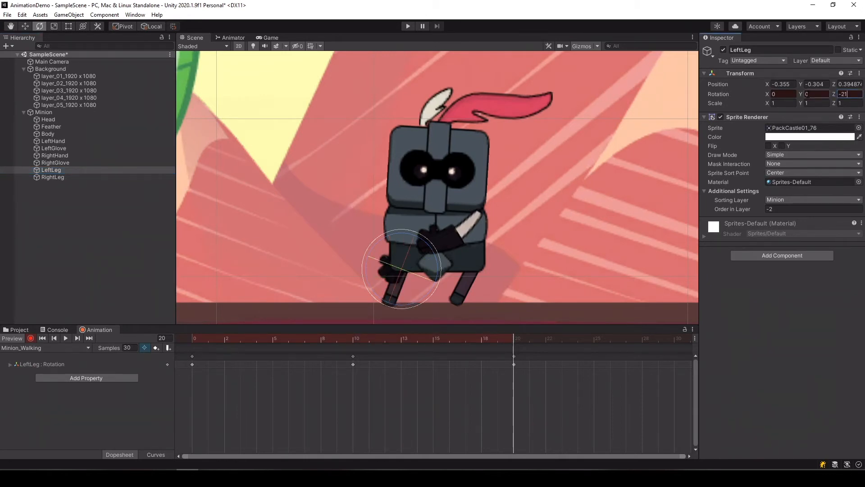
pyautogui.click(62, 178)
pyautogui.moveTo(861, 95); pyautogui.dragTo(797, 94)
pyautogui.write('27')
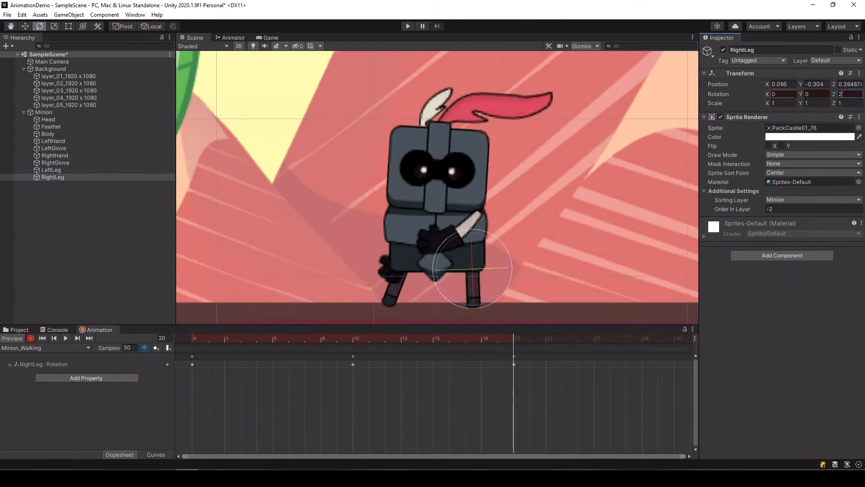
# Step: Select the Minion's RightHand for its pose at frame 20
pyautogui.click(472, 218)
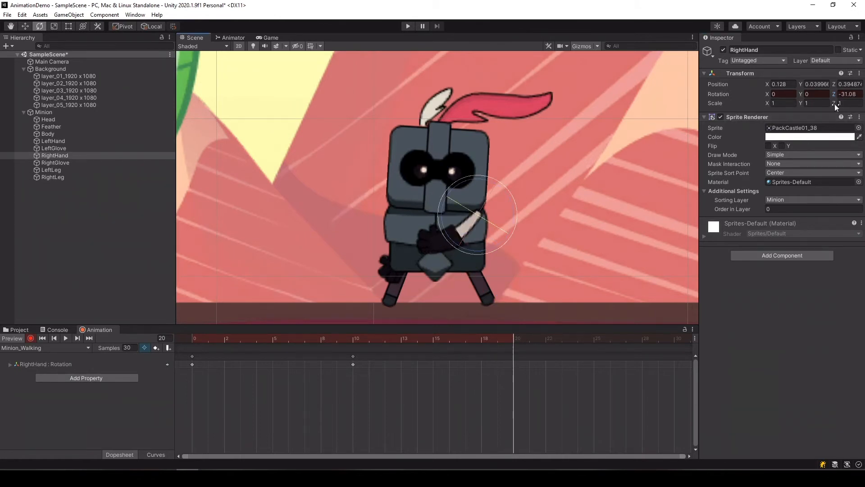
# Step: At frame 20, set RightHand's Z rotation to 31 and fit RightGlove over the hand with a Z rotation of about 1.5
pyautogui.moveTo(861, 95); pyautogui.dragTo(803, 95)
pyautogui.write('31')
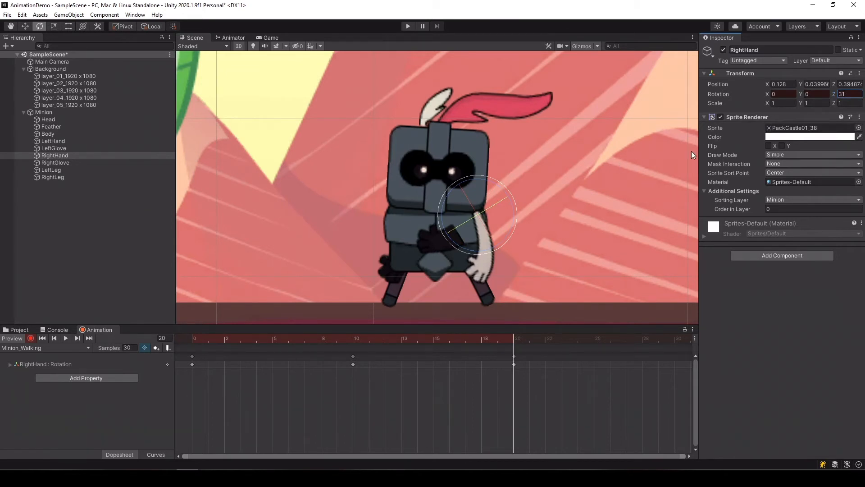
pyautogui.click(431, 243)
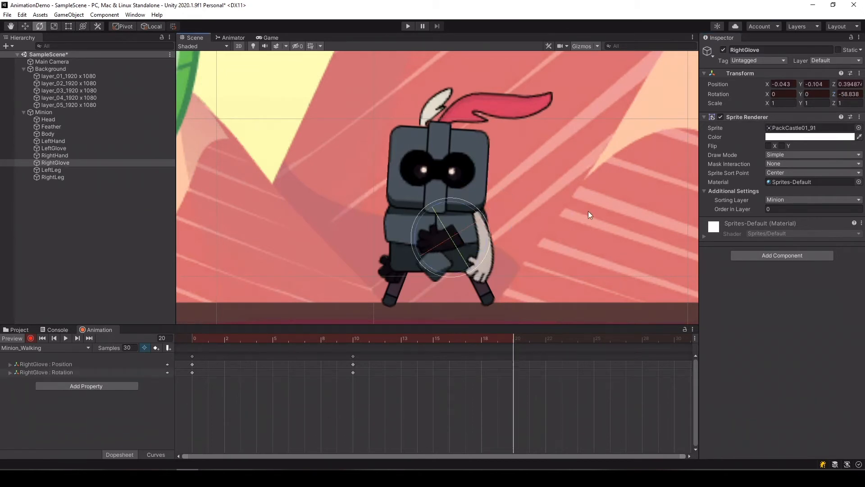
pyautogui.click(854, 94)
pyautogui.write('58')
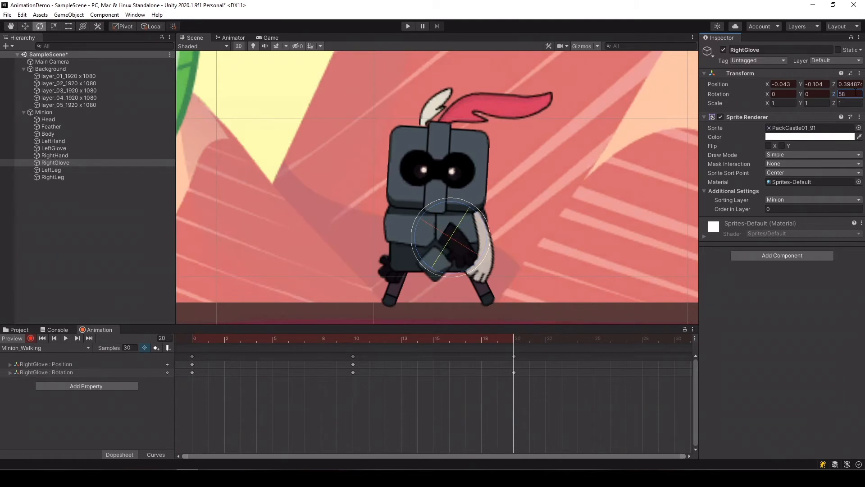
pyautogui.press('BackSpace')
pyautogui.press('BackSpace')
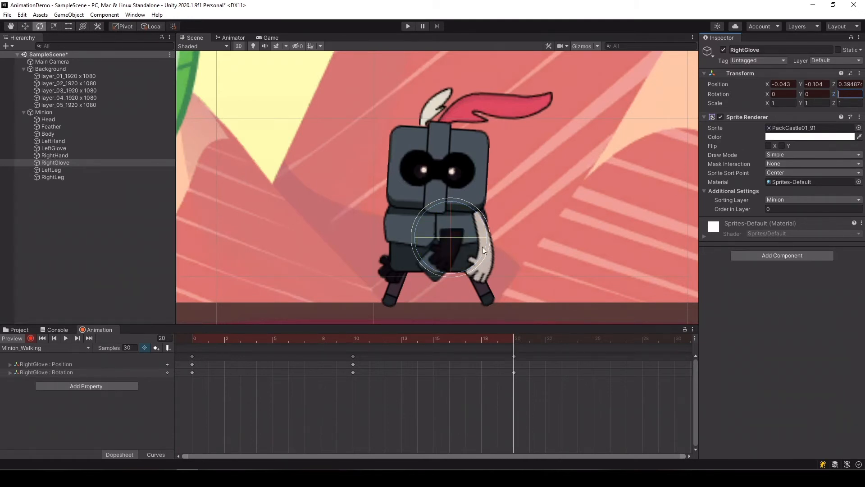
pyautogui.moveTo(482, 247); pyautogui.dragTo(486, 238)
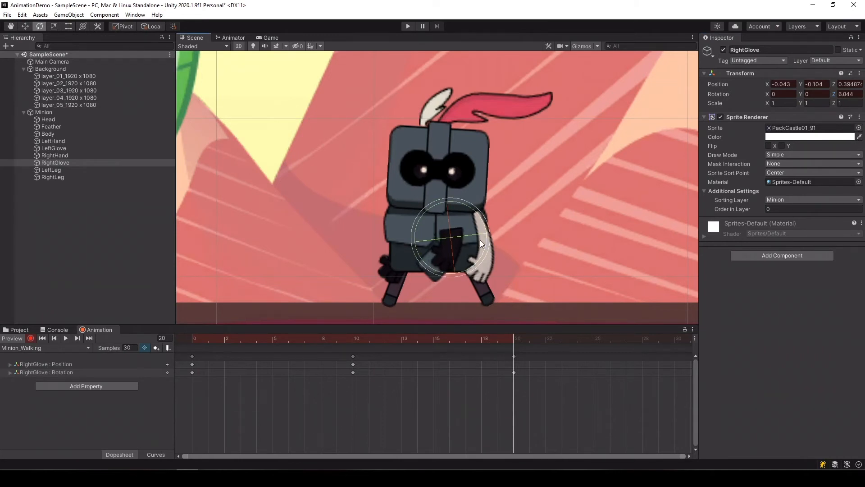
pyautogui.press('w')
pyautogui.moveTo(455, 234); pyautogui.dragTo(494, 244)
pyautogui.press('e')
pyautogui.press('w')
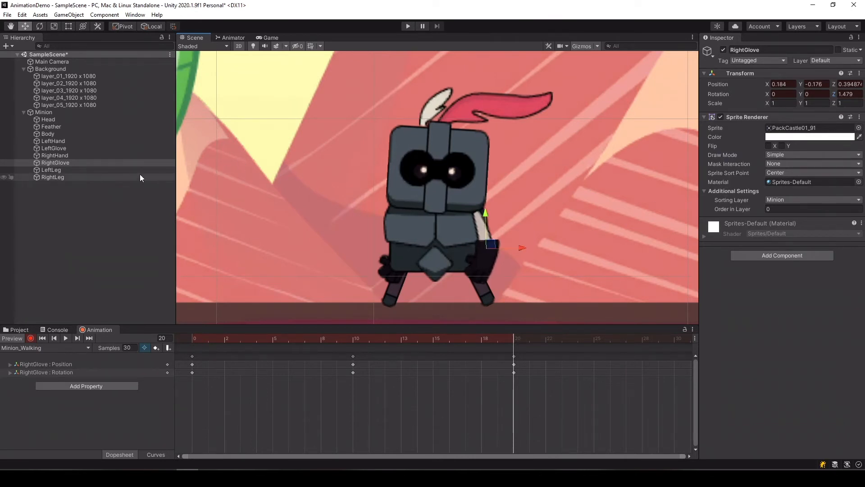
# Step: Set LeftHand's Z rotation to -29 at frame 20 of the walking animation
pyautogui.click(53, 141)
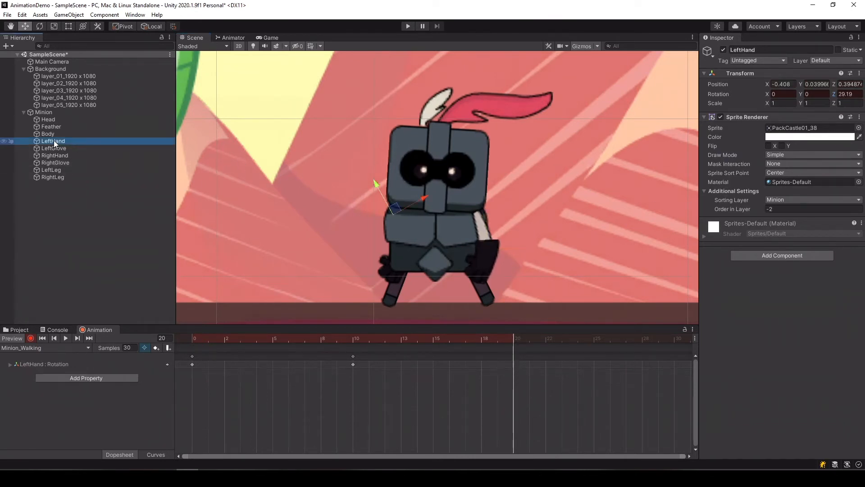
pyautogui.click(849, 94)
pyautogui.write('-29')
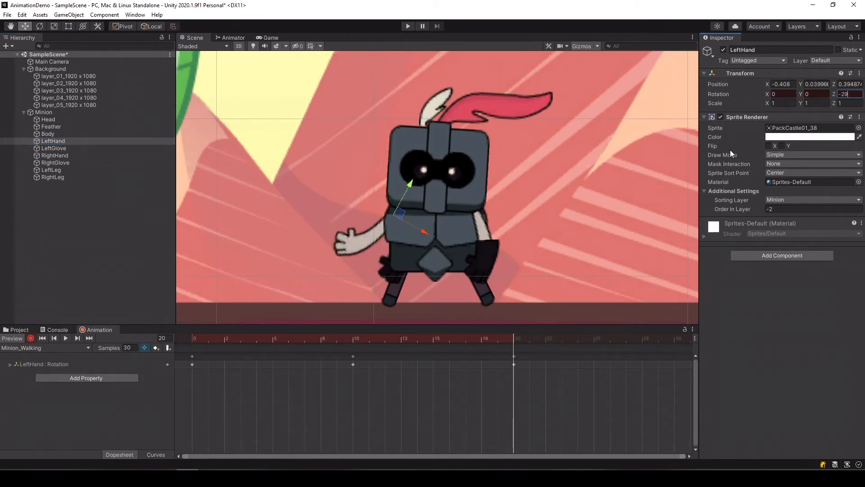
# Step: Fit LeftGlove over the left hand at about X -0.573, Y -0.105, with a Z rotation of about -53.4, at frame 20
pyautogui.click(59, 148)
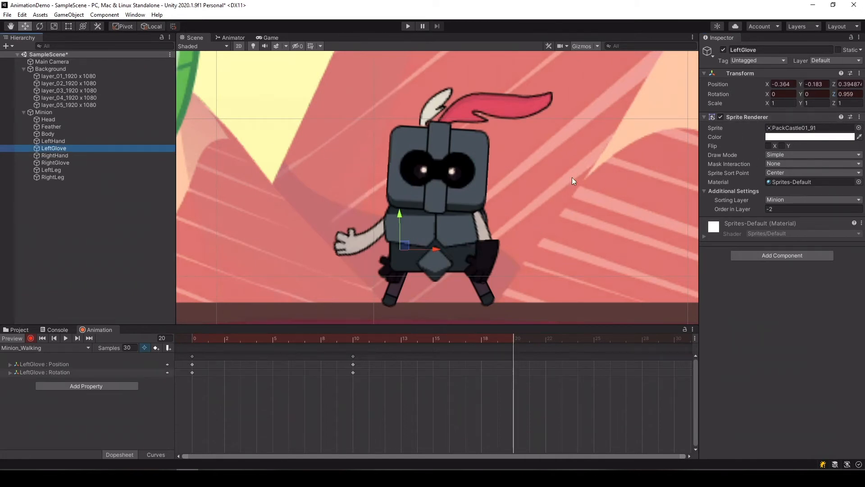
pyautogui.moveTo(400, 244); pyautogui.dragTo(358, 283)
pyautogui.press('e')
pyautogui.press('w')
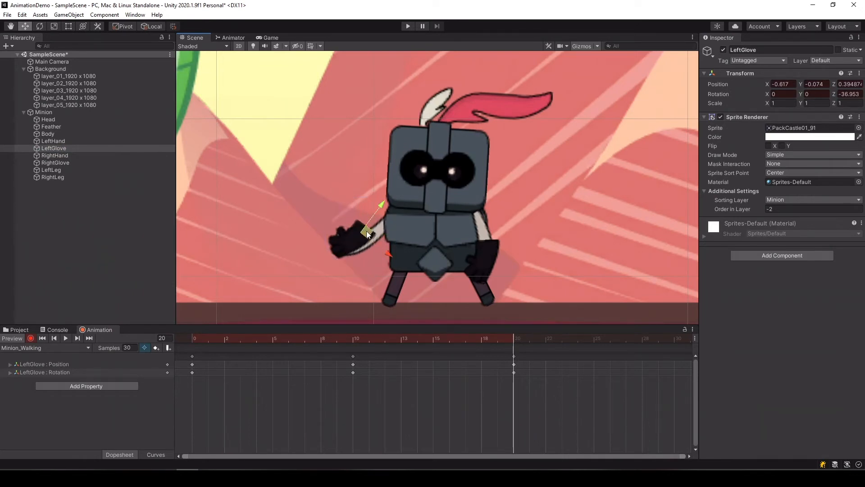
pyautogui.moveTo(367, 231)
pyautogui.mouseDown()
pyautogui.moveTo(394, 255)
pyautogui.moveTo(375, 235)
pyautogui.moveTo(399, 249)
pyautogui.moveTo(372, 240)
pyautogui.mouseUp()
pyautogui.press('e')
pyautogui.press('w')
pyautogui.press('e')
pyautogui.press('w')
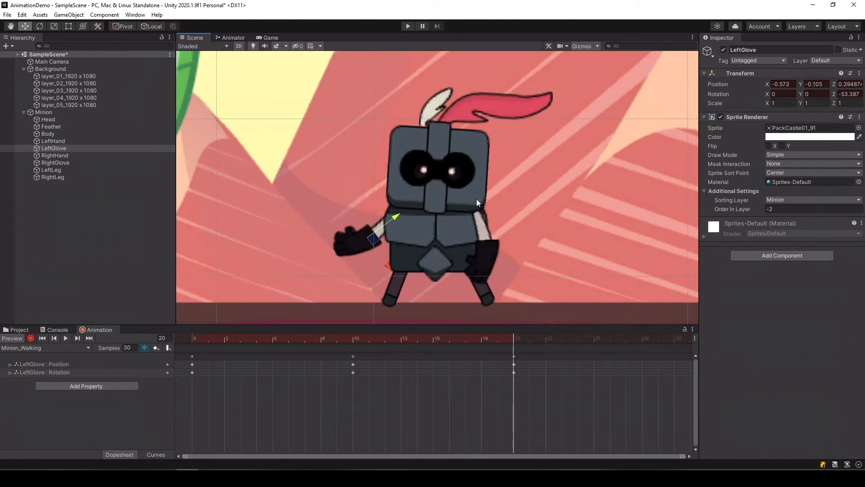
# Step: Set the Z rotation of both Head and Feather to 3.5 at frame 20
pyautogui.click(57, 119)
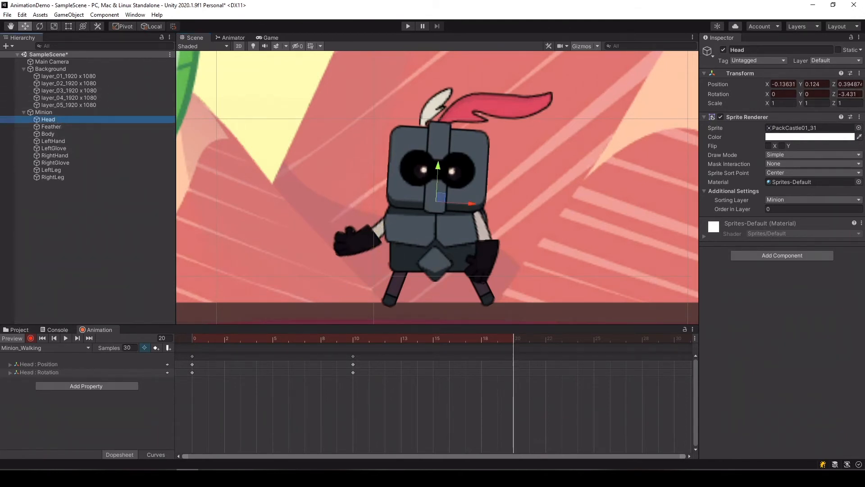
pyautogui.click(848, 93)
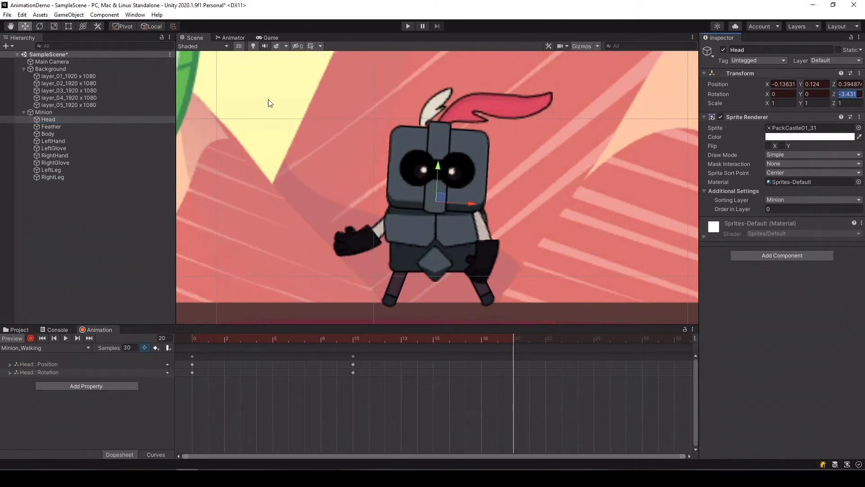
pyautogui.keyDown('ctrl'); pyautogui.click(61, 126); pyautogui.keyUp('ctrl')
pyautogui.click(848, 93)
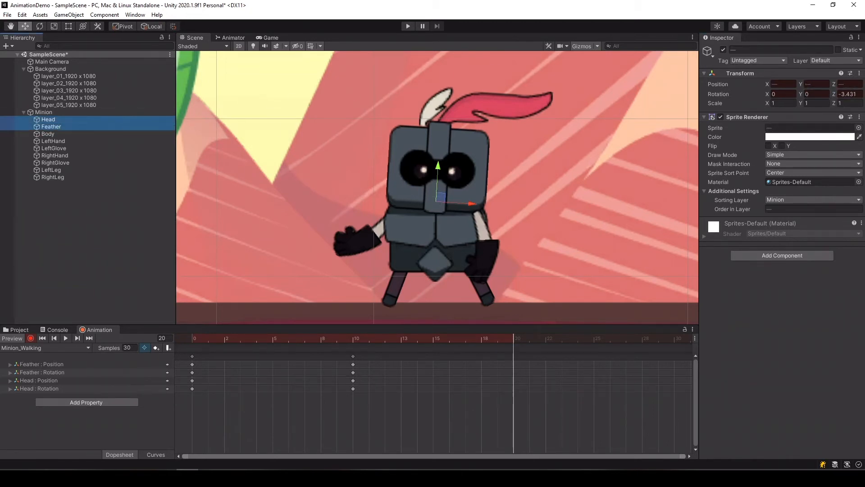
pyautogui.write('3.5')
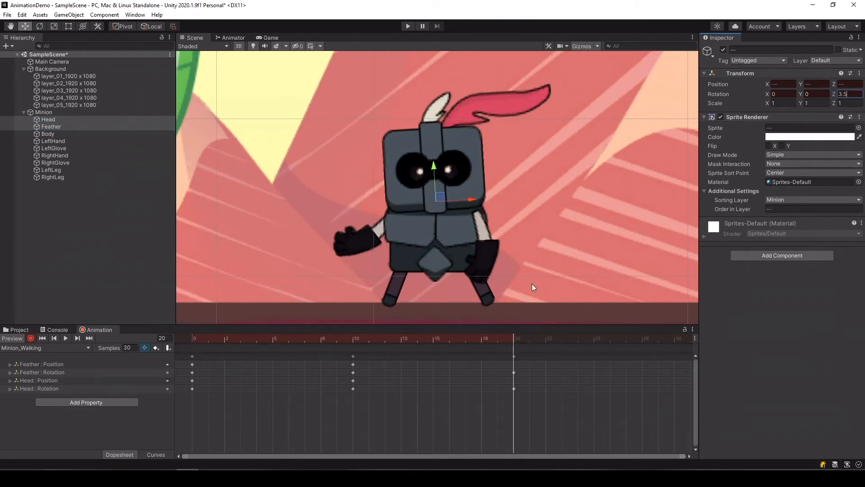
# Step: Stop keyframe recording and save the scene, scrubbing the timeline between frames 1 and 20 to review the walk
pyautogui.click(29, 338)
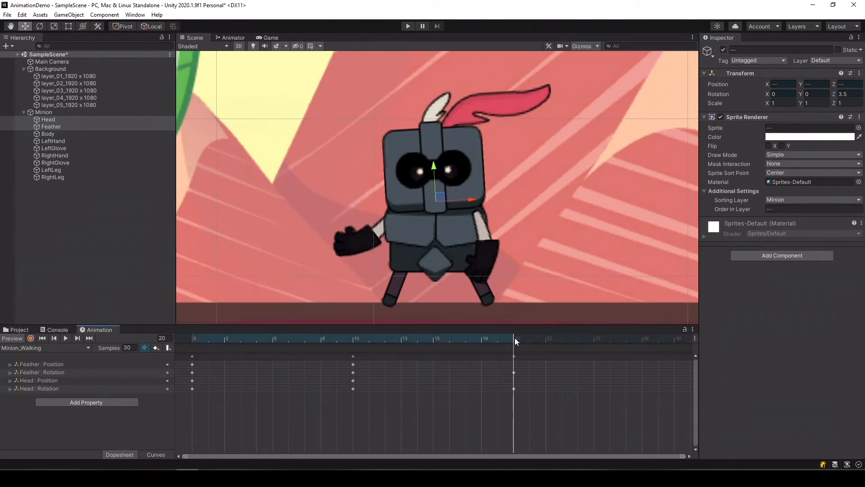
pyautogui.moveTo(516, 341); pyautogui.dragTo(210, 325)
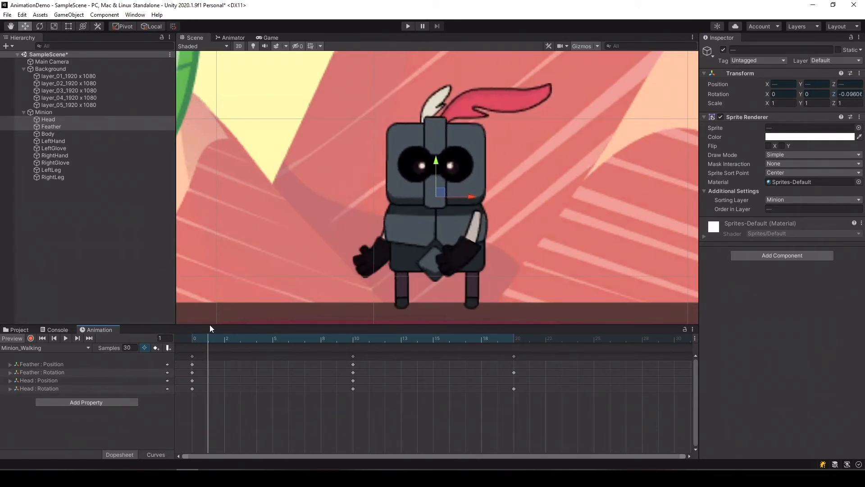
pyautogui.click(7, 15)
pyautogui.click(21, 48)
pyautogui.moveTo(206, 335); pyautogui.dragTo(518, 329)
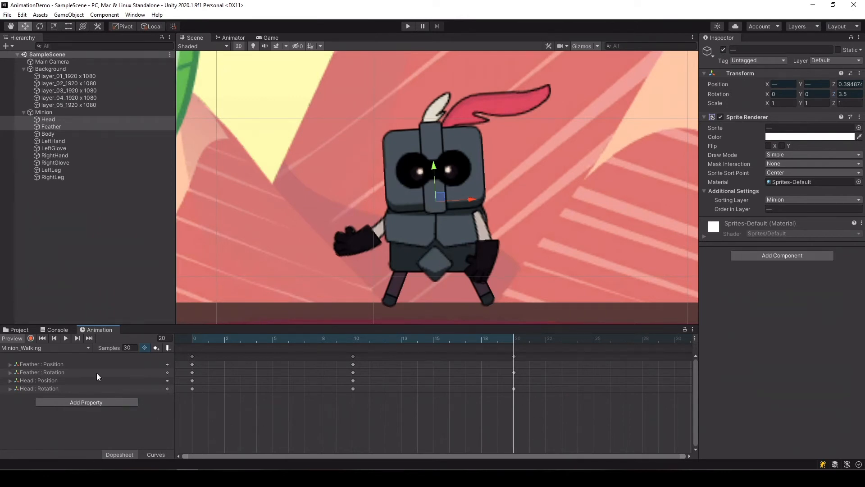
# Step: Enable Loop Pose on the Minion_Walking clip in the Castle Pack's Animation folder
pyautogui.click(19, 330)
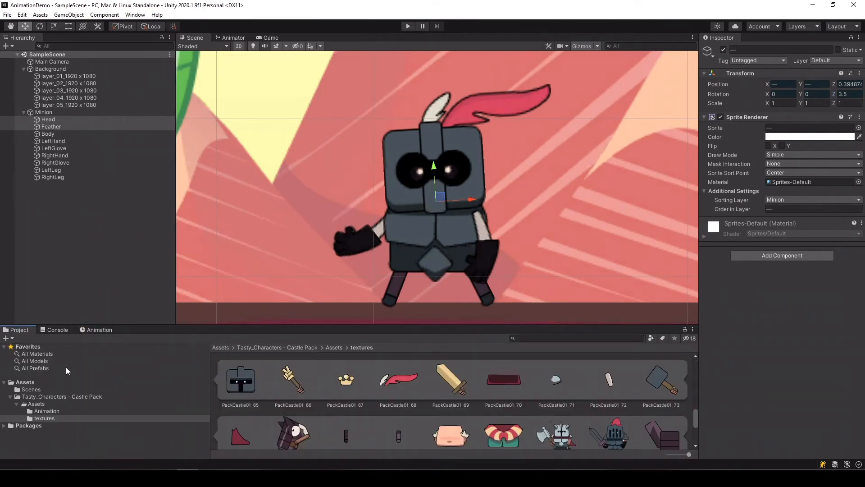
pyautogui.click(50, 410)
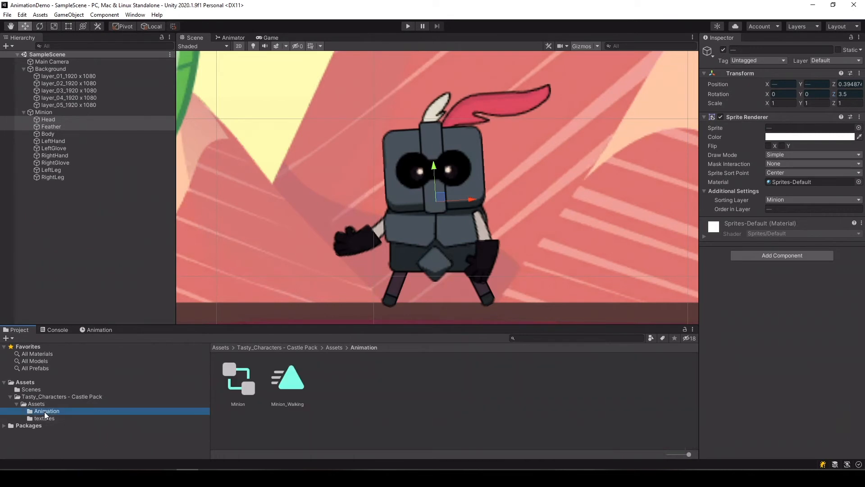
pyautogui.click(291, 383)
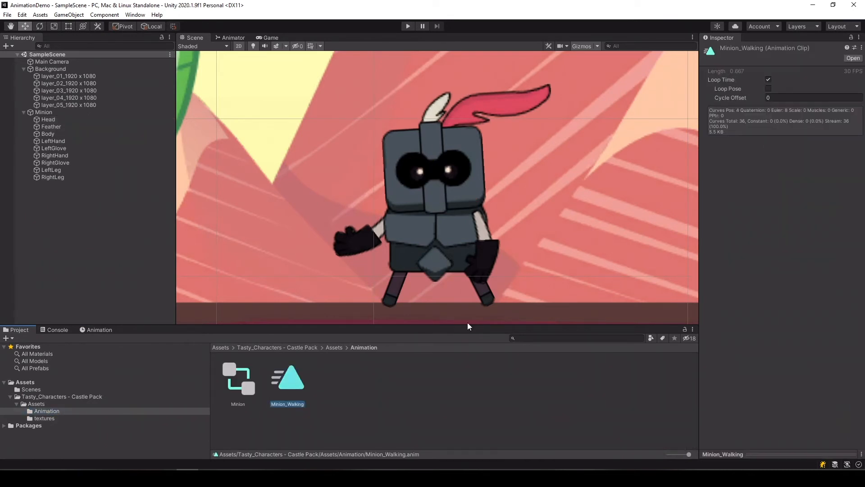
pyautogui.click(769, 88)
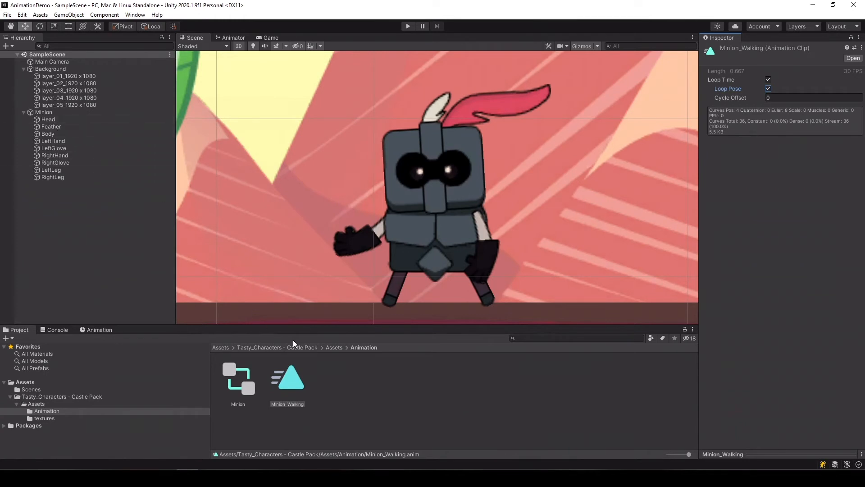
# Step: Show the Minion controller's state graph and move the Minion_Walking state beside Entry, clear of Any State
pyautogui.click(291, 375)
pyautogui.click(237, 374)
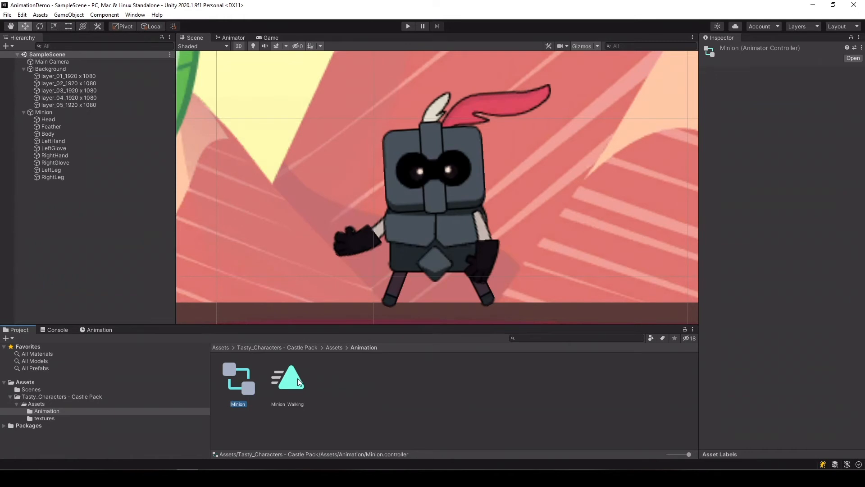
pyautogui.click(230, 38)
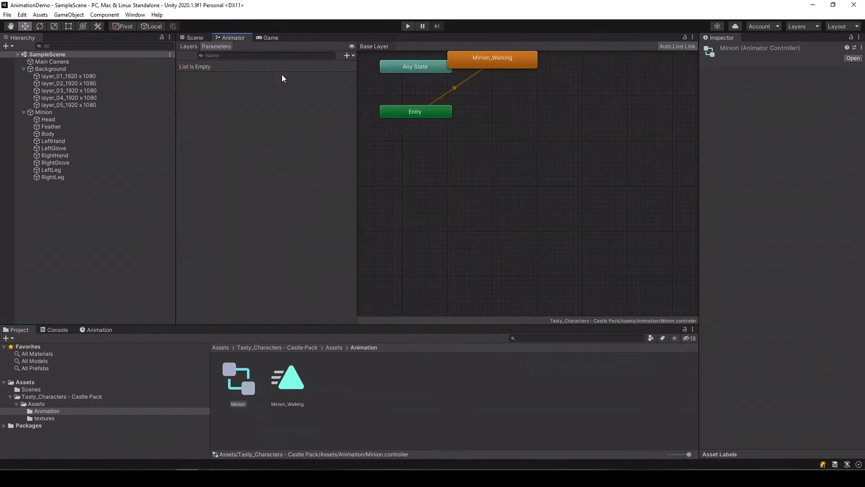
pyautogui.moveTo(499, 62); pyautogui.dragTo(540, 109)
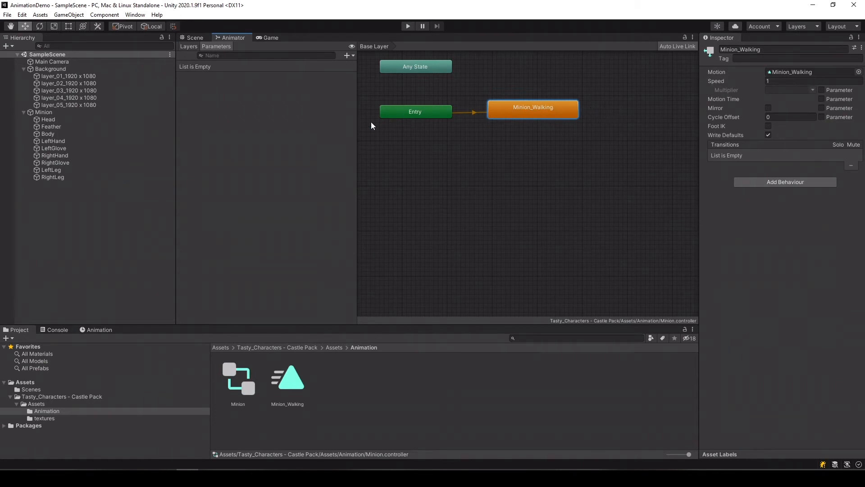
# Step: Play the scene to check the minion's walking animation in the game, and stop the playback
pyautogui.click(193, 37)
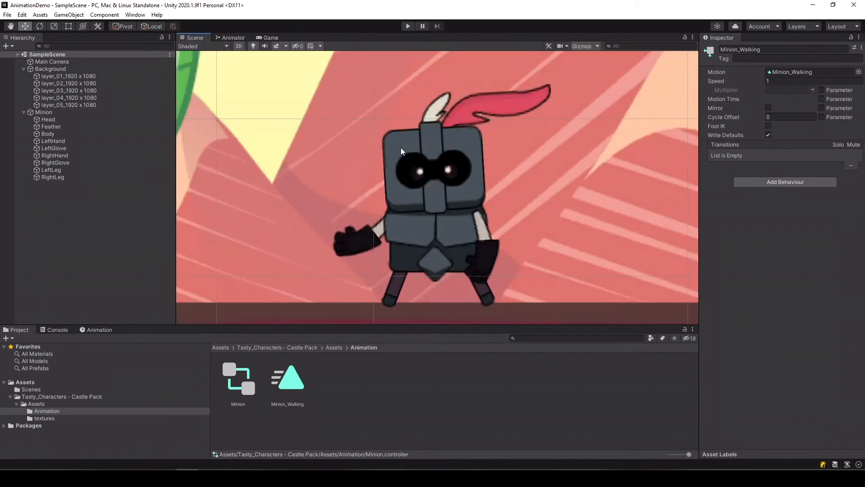
pyautogui.scroll(-3, 423, 165)
pyautogui.scroll(-2, 422, 165)
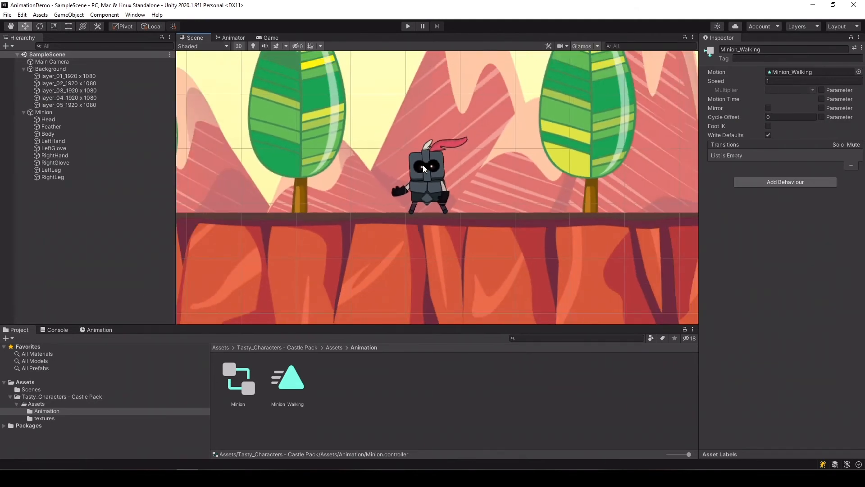
pyautogui.click(407, 27)
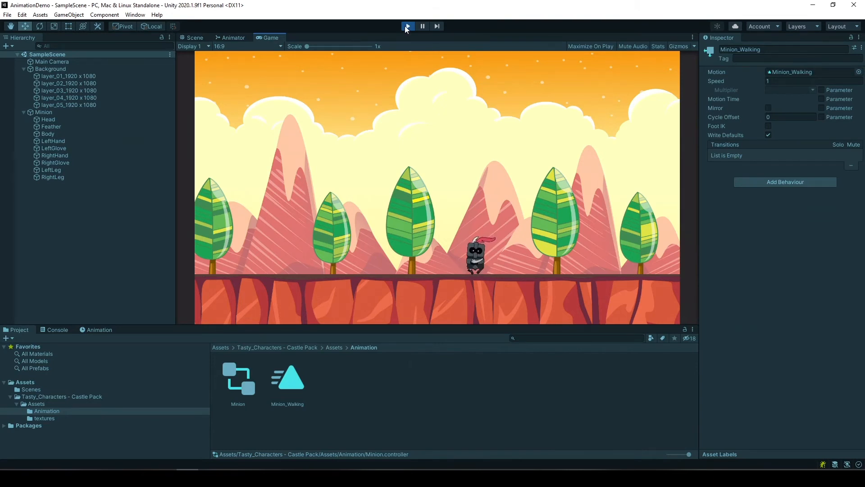
pyautogui.hotkey('ctrl', 'p')
# Step: Set RightGlove's Order in Layer to 1
pyautogui.scroll(8, 424, 213)
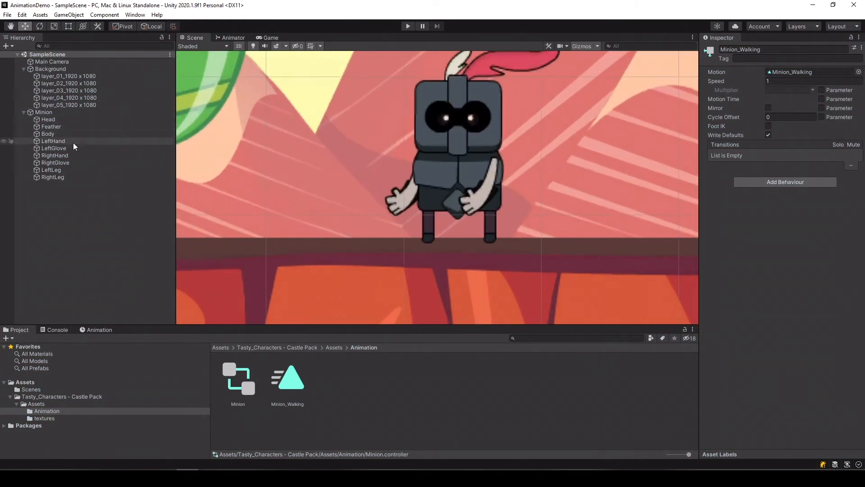
pyautogui.click(63, 163)
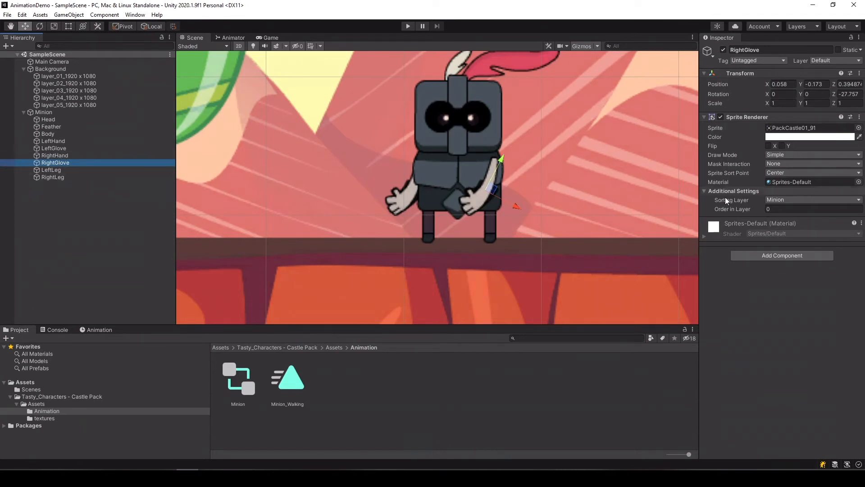
pyautogui.click(780, 209)
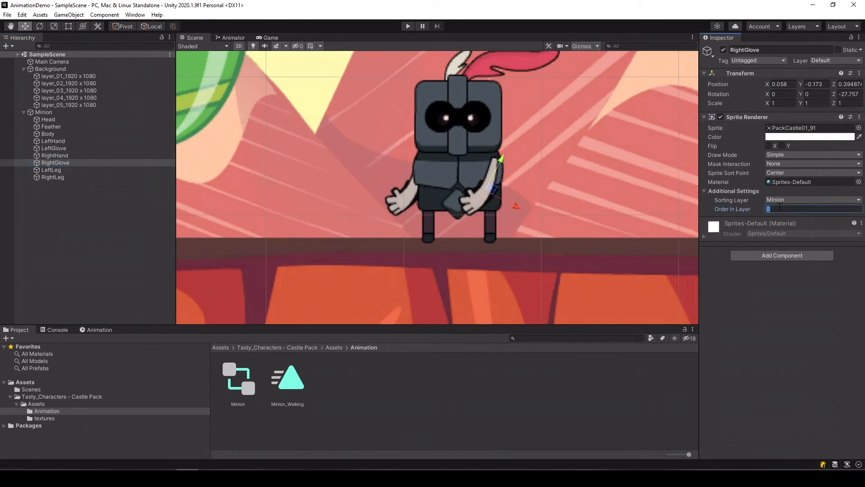
pyautogui.write('1')
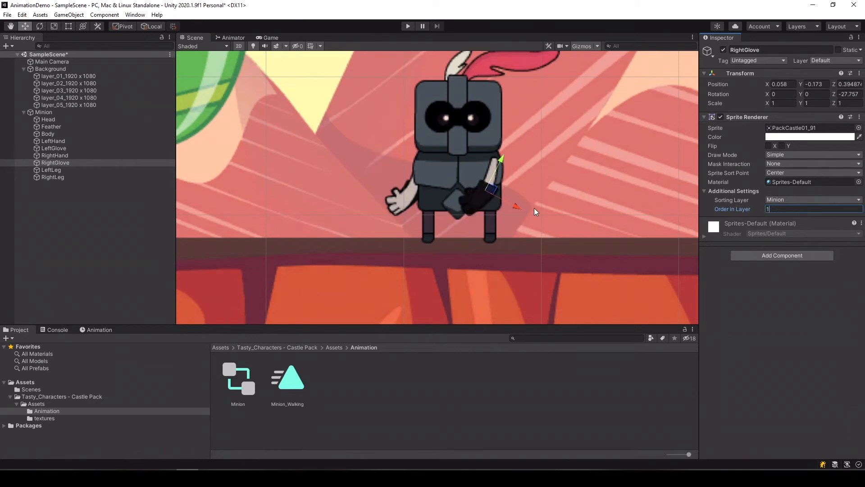
# Step: Set LeftGlove's Order in Layer to -1
pyautogui.click(56, 148)
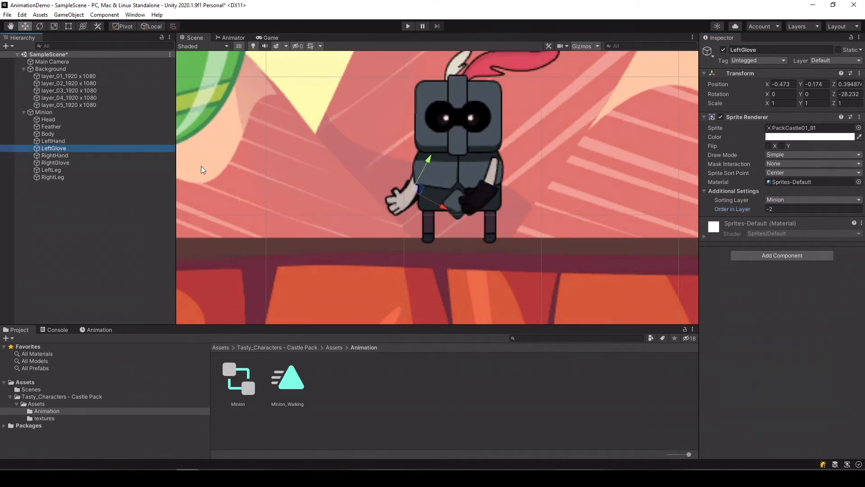
pyautogui.click(784, 210)
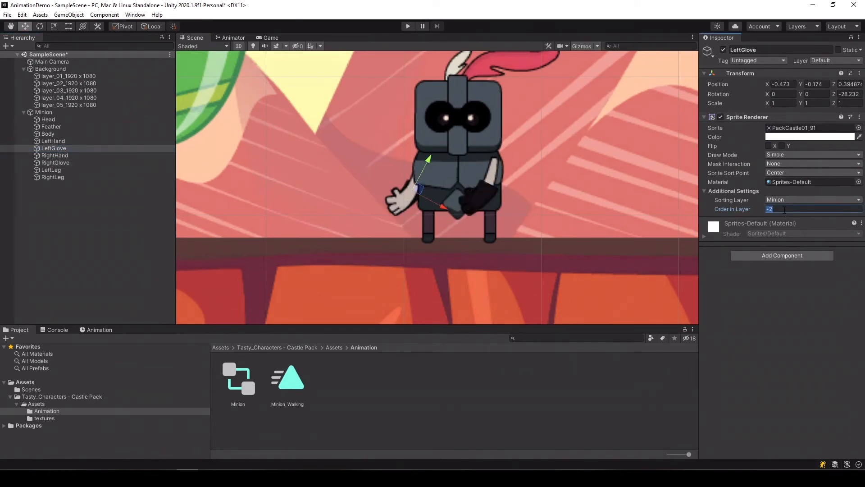
pyautogui.write('-1')
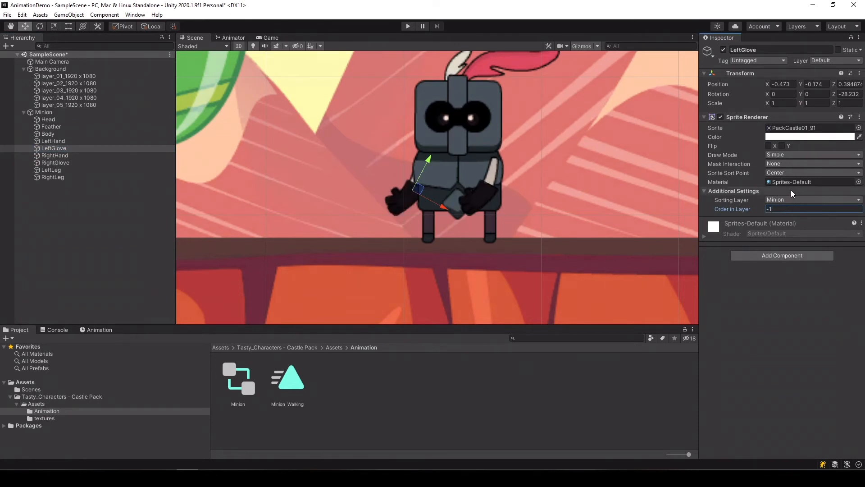
# Step: Play the scene to check the gloves' layering in the walking animation, and stop the playback
pyautogui.click(408, 26)
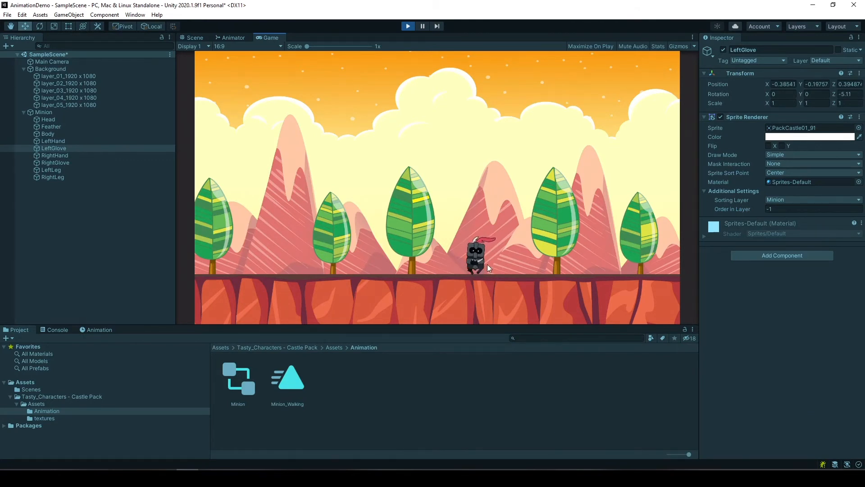
pyautogui.click(407, 27)
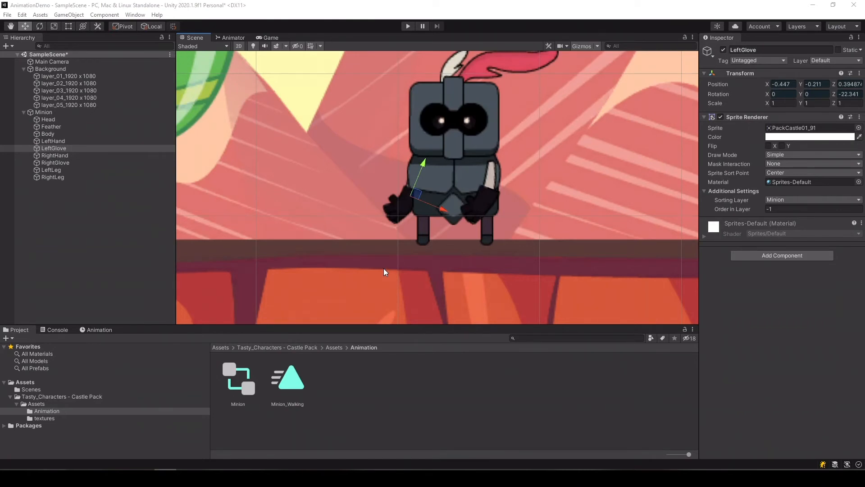
# Step: Create a new animation clip for the Minion and save it as Minion_Idle.anim in the Animation folder
pyautogui.click(95, 330)
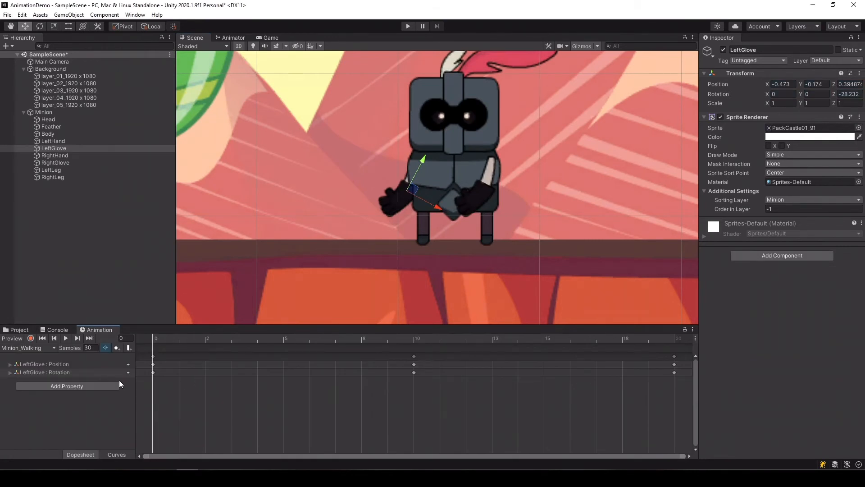
pyautogui.click(36, 348)
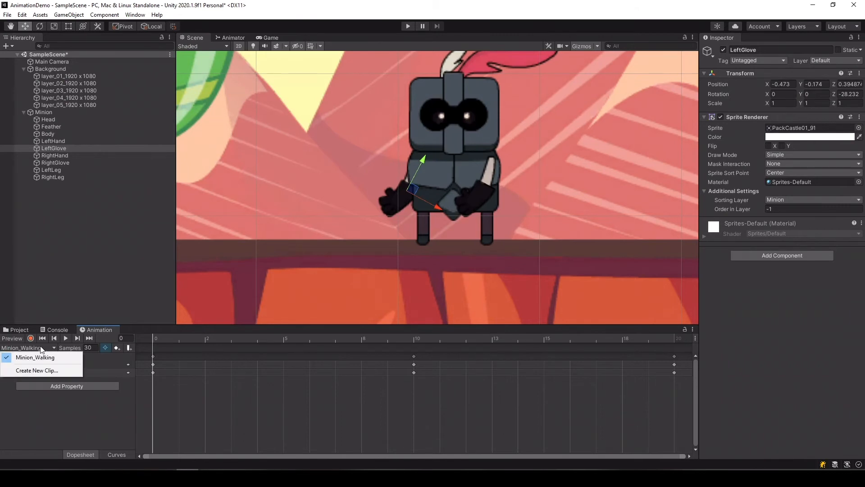
pyautogui.click(40, 370)
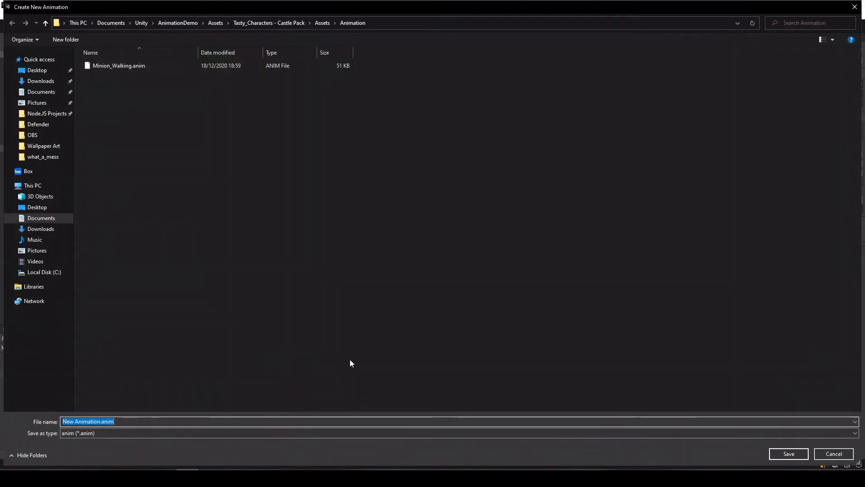
pyautogui.click(102, 422)
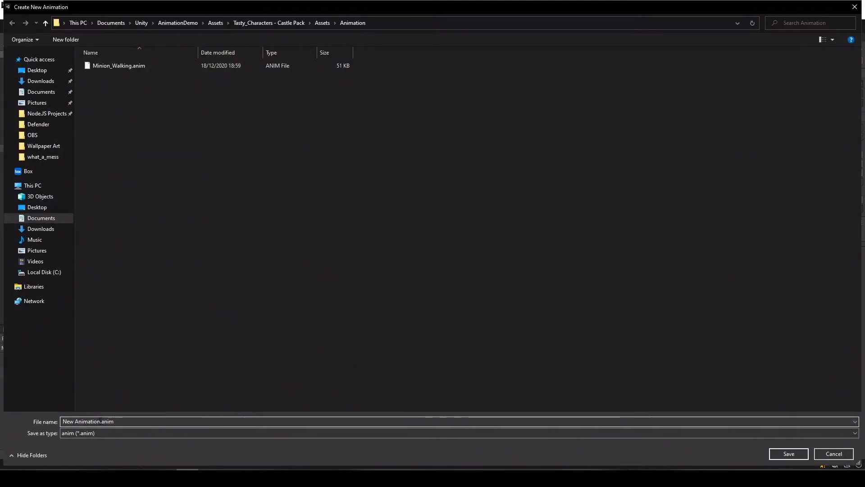
pyautogui.moveTo(102, 422); pyautogui.dragTo(63, 422)
pyautogui.write('Minion_')
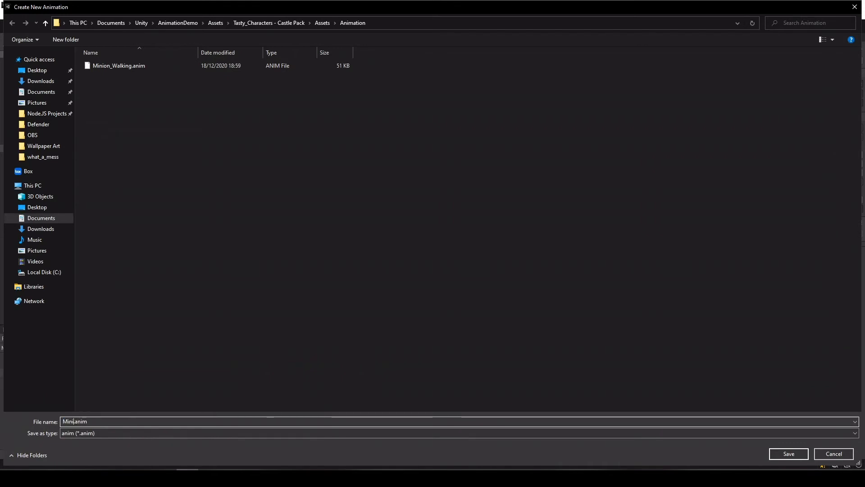
pyautogui.write('Idle')
pyautogui.press('Return')
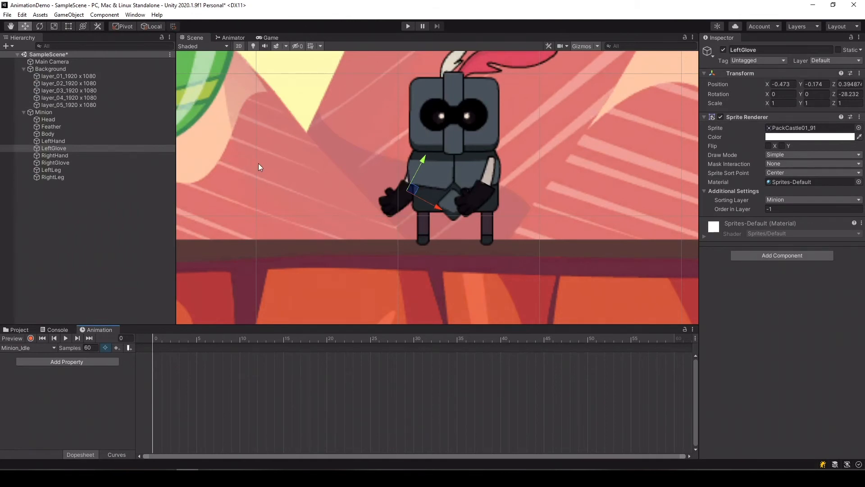
# Step: Select Head and Feather together and set the Minion_Idle clip's sample rate to 30
pyautogui.click(56, 120)
pyautogui.click(56, 126)
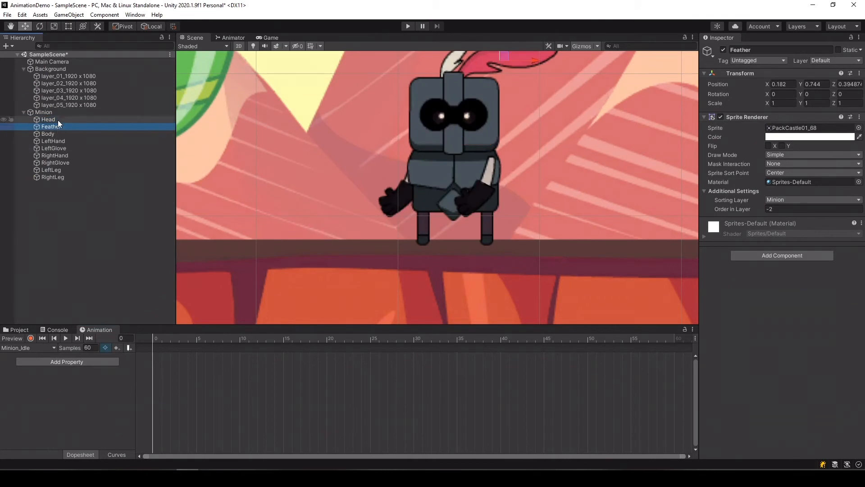
pyautogui.keyDown('ctrl'); pyautogui.click(57, 120); pyautogui.keyUp('ctrl')
pyautogui.scroll(-2, 542, 124)
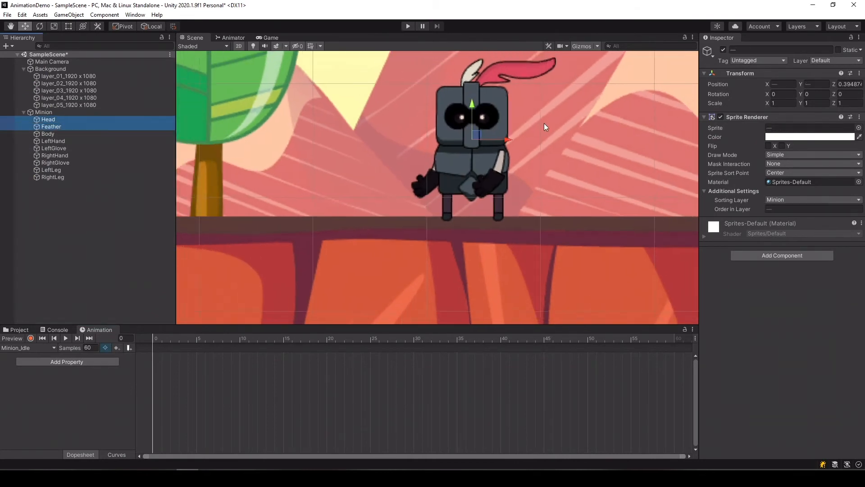
pyautogui.moveTo(544, 123); pyautogui.dragTo(496, 160, button='middle')
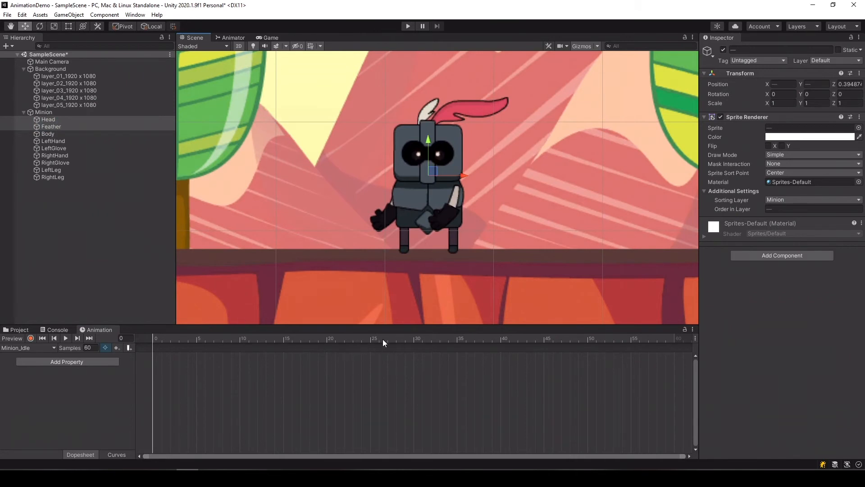
pyautogui.click(695, 339)
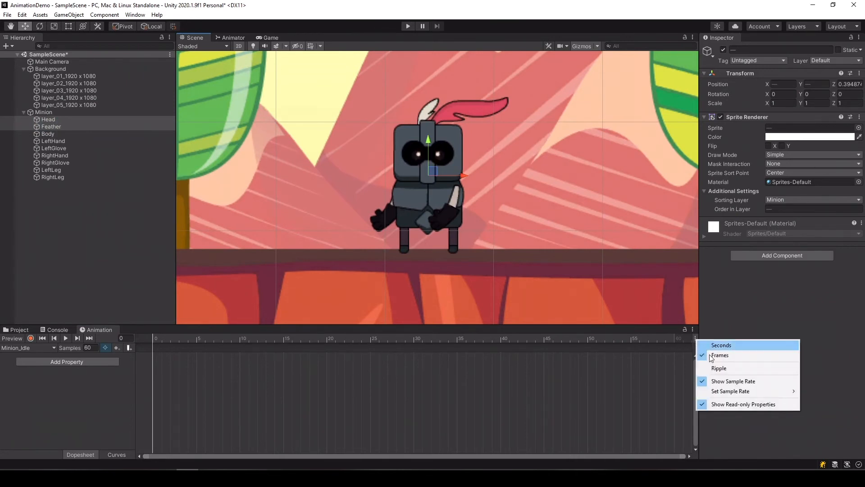
pyautogui.moveTo(726, 393)
pyautogui.click(823, 412)
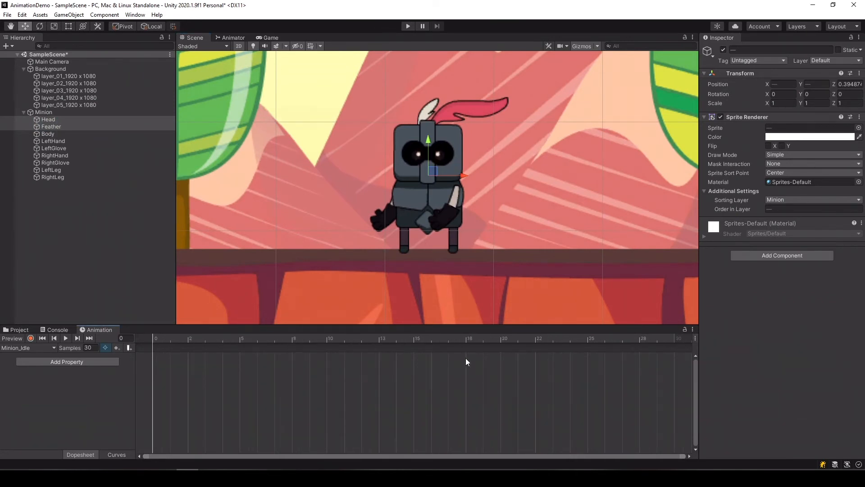
# Step: Start recording Minion_Idle at frame 15 and lower Head and Feather slightly, straight down
pyautogui.click(414, 342)
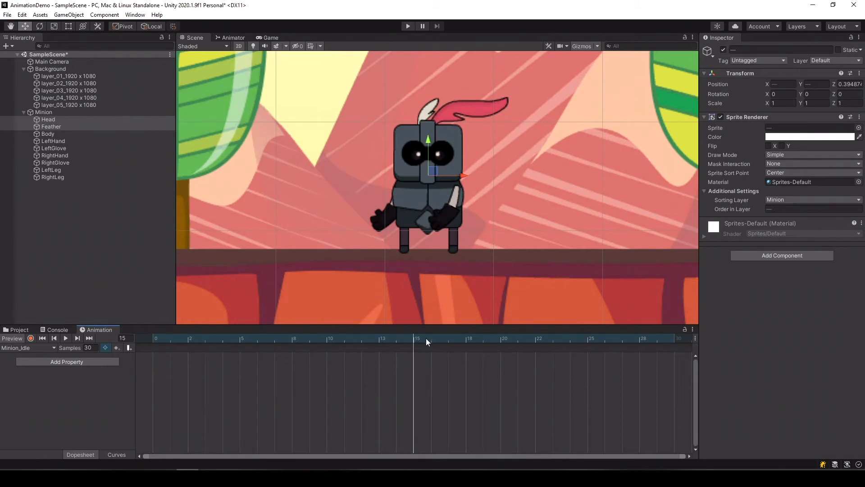
pyautogui.click(31, 338)
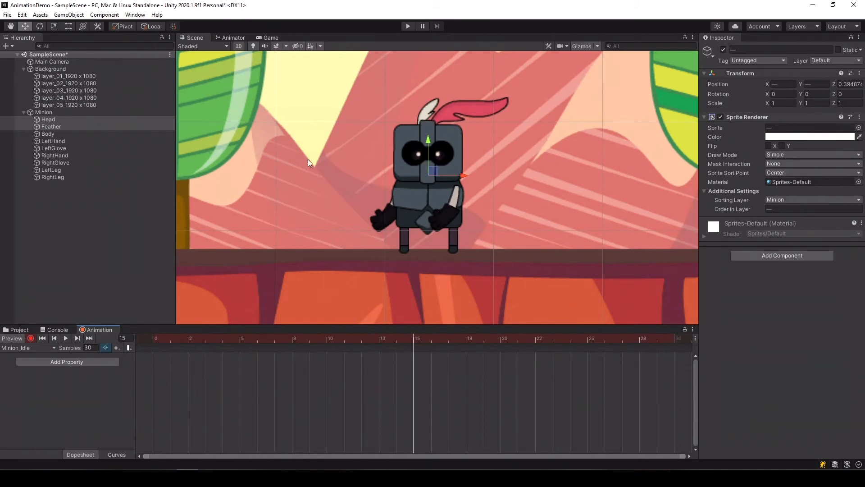
pyautogui.moveTo(432, 171); pyautogui.dragTo(431, 174)
pyautogui.hotkey('ctrl', 'z')
pyautogui.moveTo(428, 139); pyautogui.dragTo(428, 146)
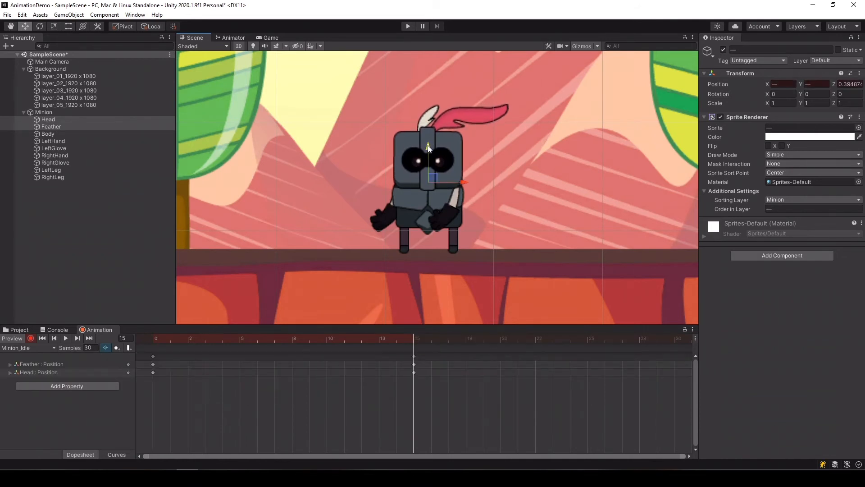
# Step: Lower Body, both hands and both gloves slightly at frame 15 to follow the head
pyautogui.click(54, 134)
pyautogui.keyDown('shift'); pyautogui.click(59, 163); pyautogui.keyUp('shift')
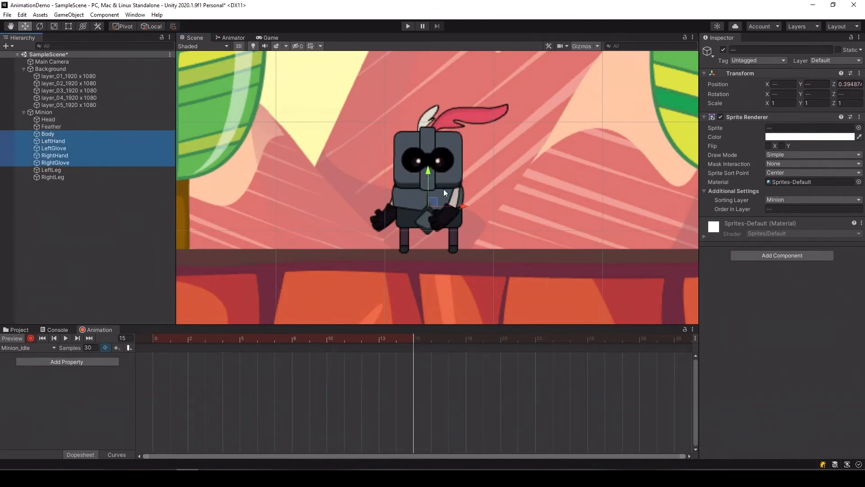
pyautogui.moveTo(432, 200); pyautogui.dragTo(433, 207)
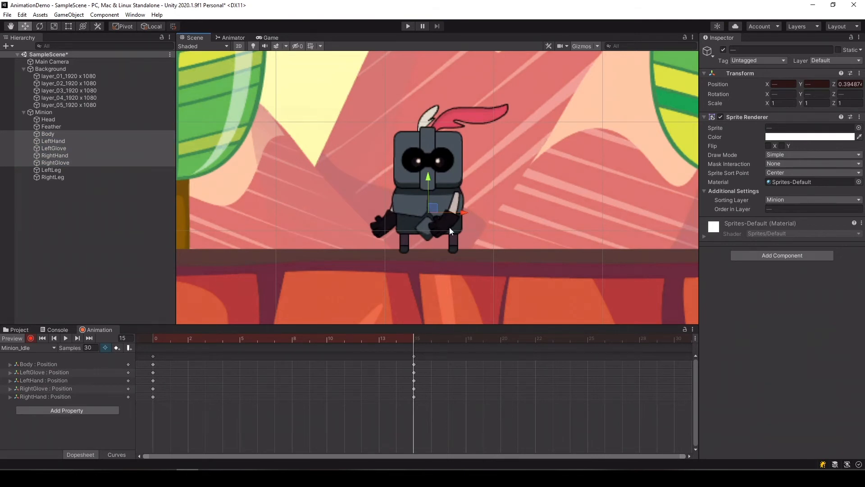
# Step: Rotate LeftHand and LeftGlove together about 11 degrees counterclockwise at frame 15
pyautogui.click(55, 141)
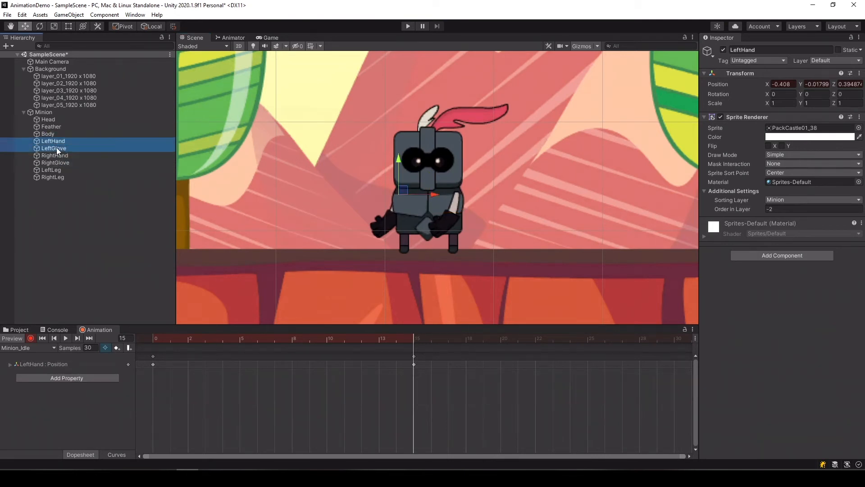
pyautogui.keyDown('shift'); pyautogui.click(56, 147); pyautogui.keyUp('shift')
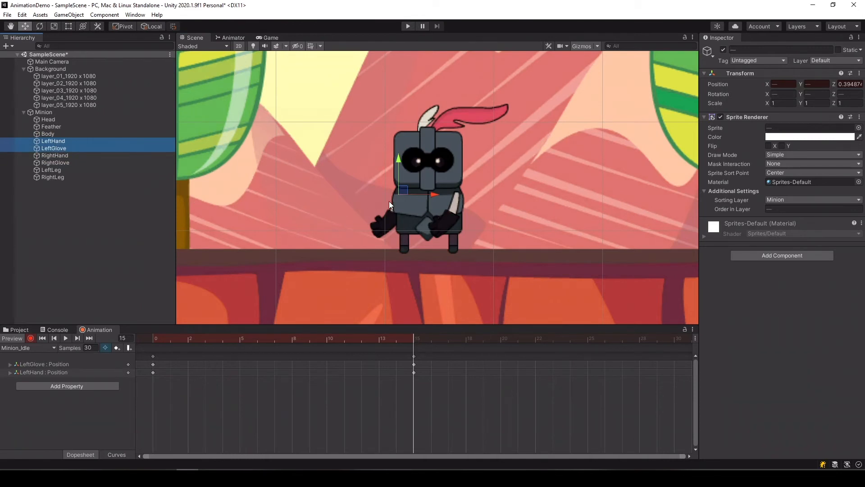
pyautogui.press('e')
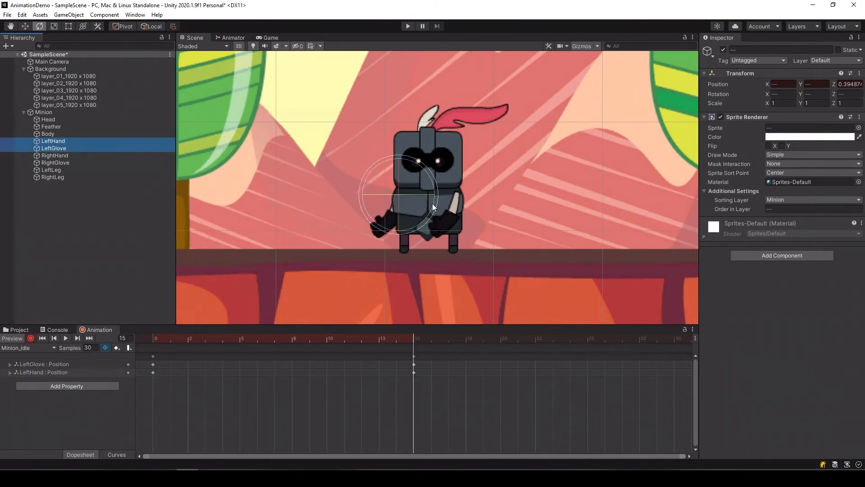
pyautogui.moveTo(431, 204); pyautogui.dragTo(438, 191)
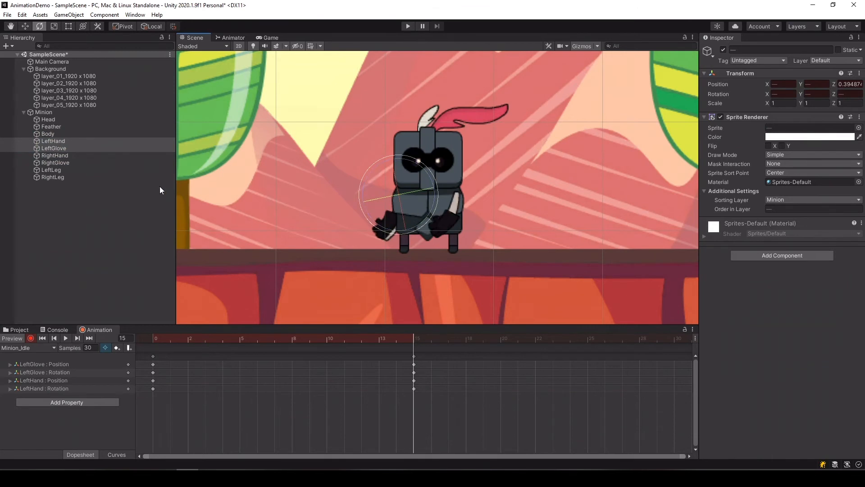
pyautogui.click(365, 240)
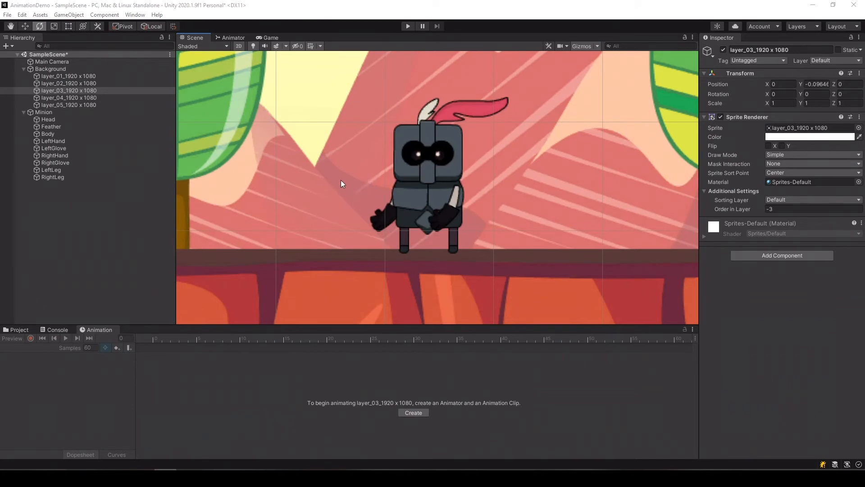
# Step: Select the Minion, switch back to its Minion_Idle clip and go to frame 15
pyautogui.click(50, 112)
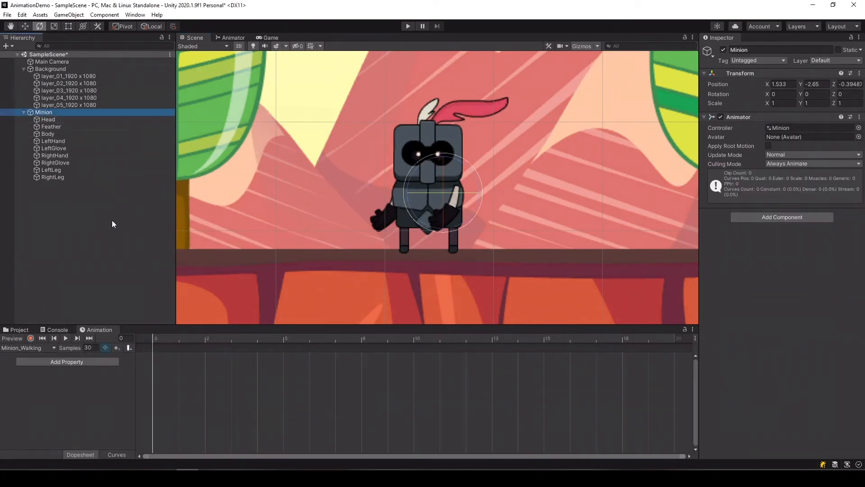
pyautogui.click(33, 349)
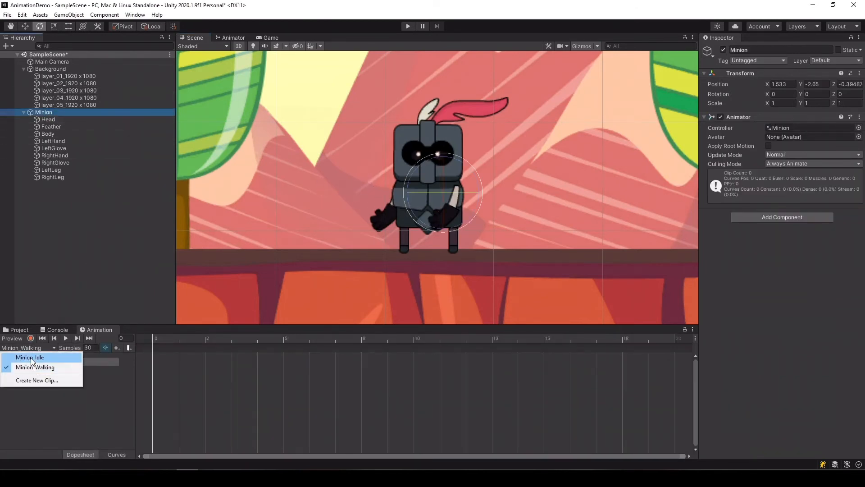
pyautogui.click(18, 355)
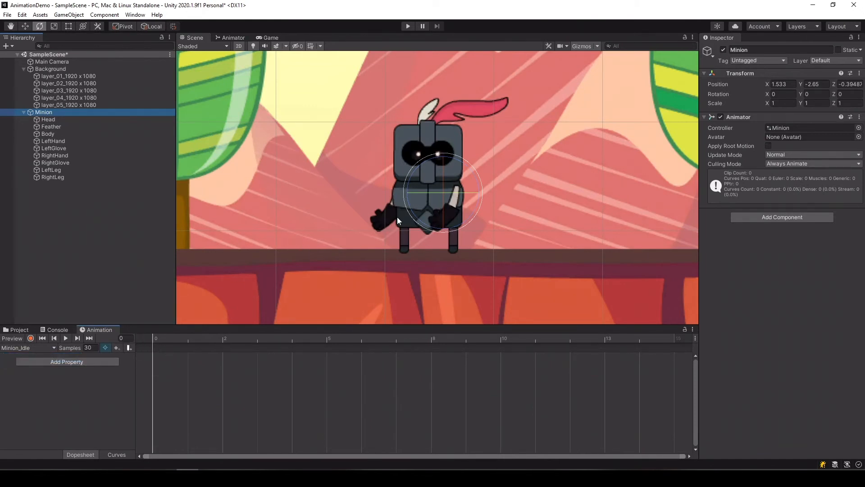
pyautogui.scroll(-3, 580, 357)
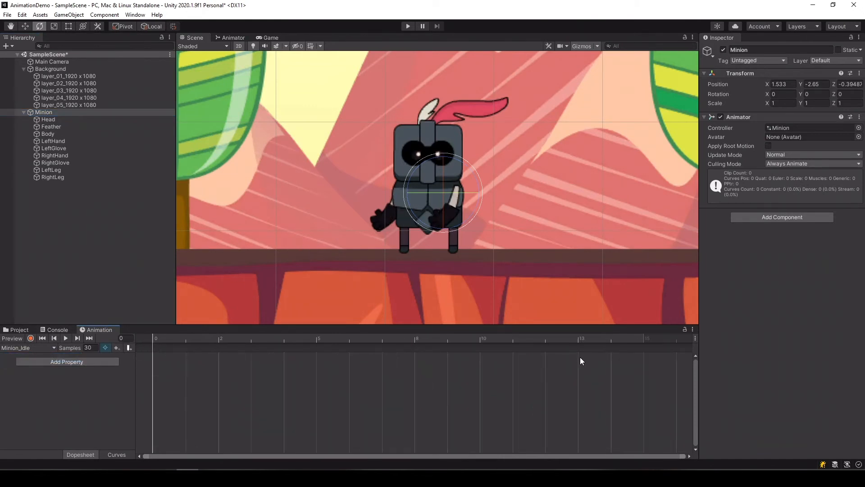
pyautogui.click(550, 340)
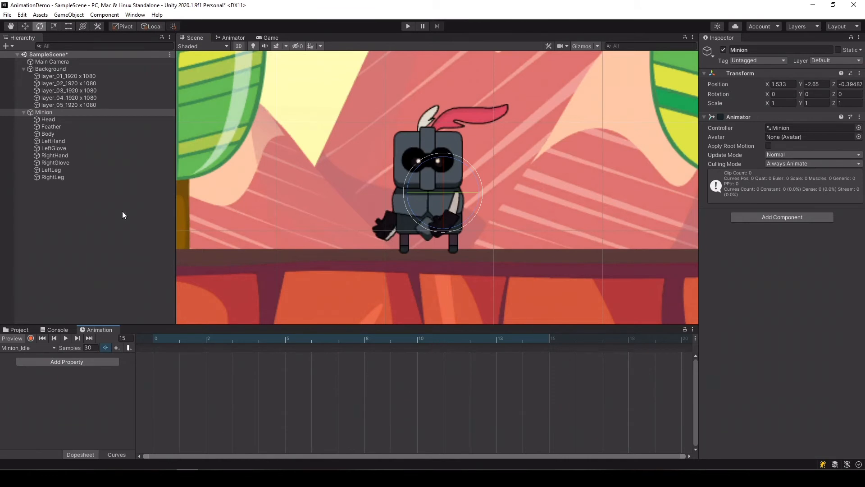
# Step: Resume recording and move LeftGlove onto the left hand at frame 15, to about X -0.423, Y -0.236
pyautogui.click(52, 148)
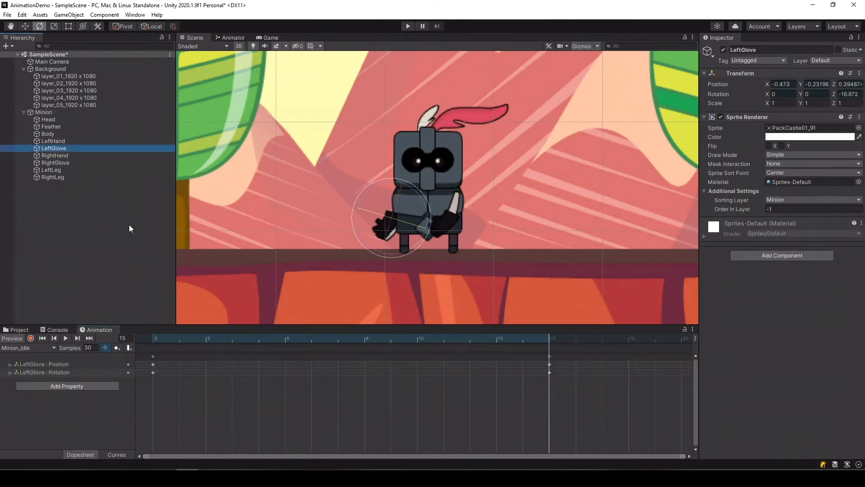
pyautogui.click(31, 337)
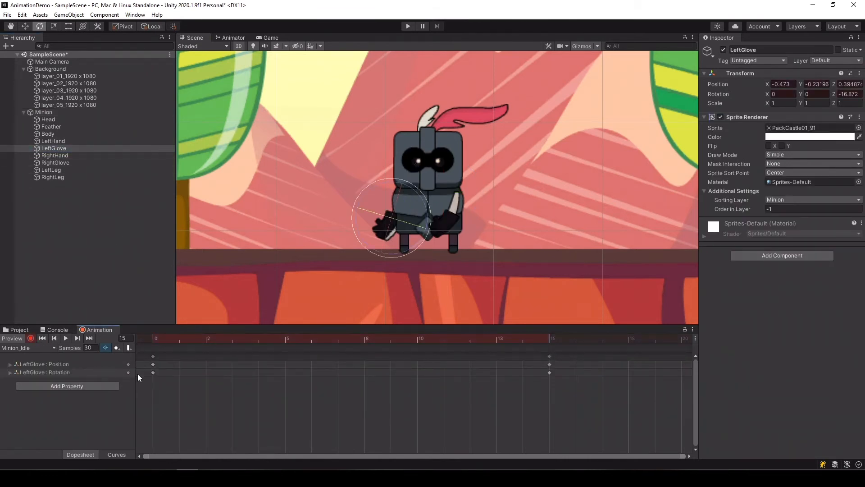
pyautogui.press('w')
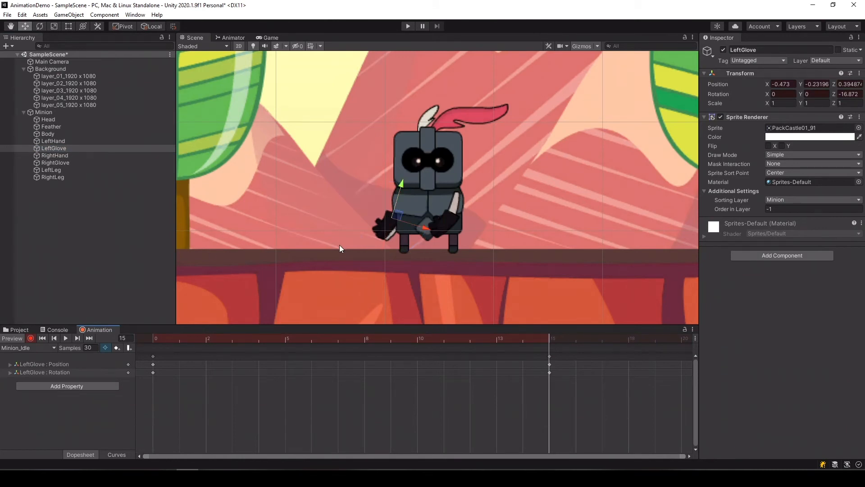
pyautogui.moveTo(400, 217); pyautogui.dragTo(406, 218)
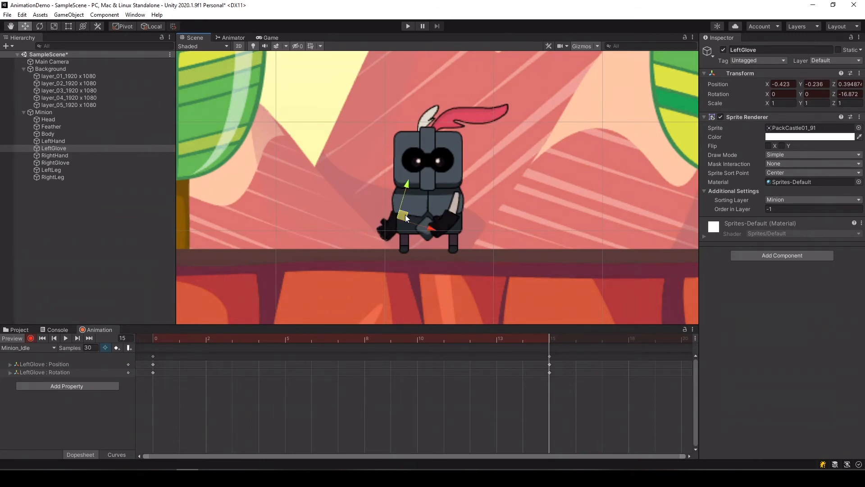
# Step: Rotate RightHand to about 14 degrees on Z at frame 15
pyautogui.click(63, 156)
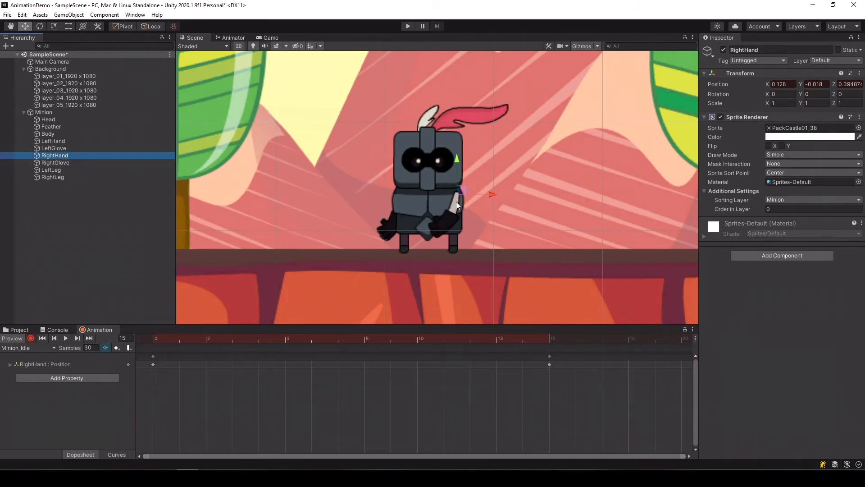
pyautogui.press('e')
pyautogui.moveTo(485, 214); pyautogui.dragTo(494, 202)
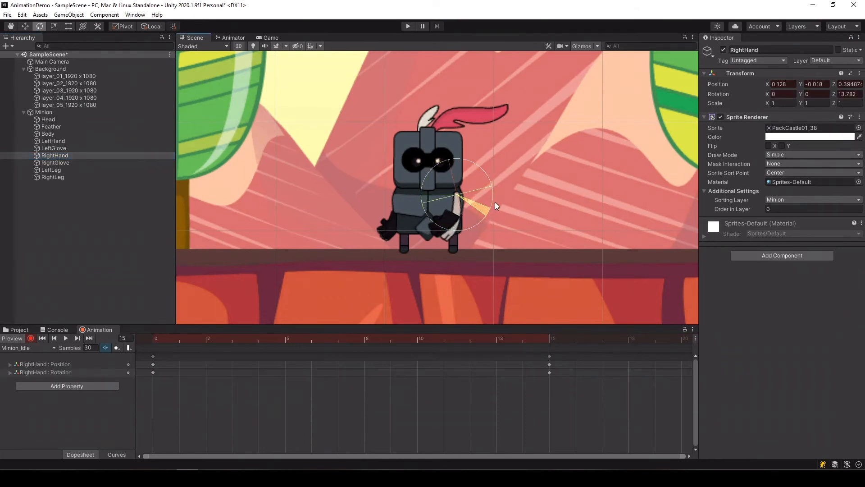
# Step: Fit RightGlove to the rotated right hand at frame 15, at about X 0.12, Y -0.248 and Z rotation -17.4
pyautogui.click(61, 163)
pyautogui.moveTo(479, 236); pyautogui.dragTo(461, 219)
pyautogui.press('w')
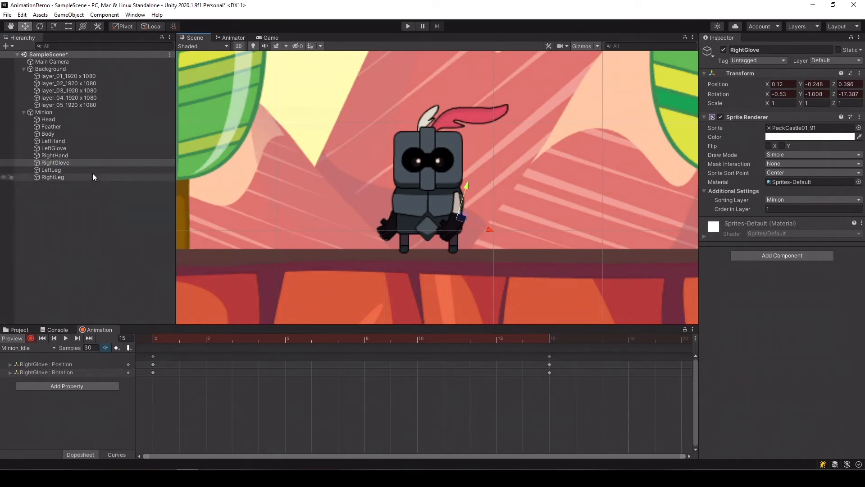
# Step: Select all Minion parts from Head to RightLeg to review their Minion_Idle keyframes, and stop recording
pyautogui.click(53, 120)
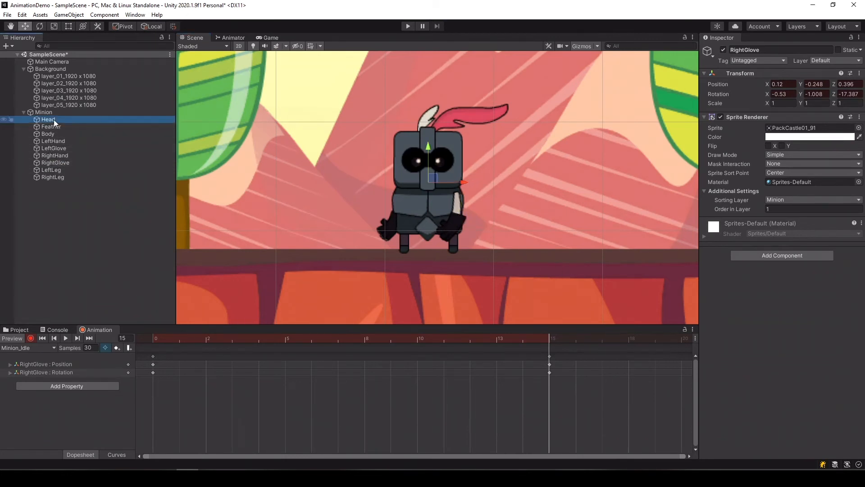
pyautogui.keyDown('shift'); pyautogui.click(54, 177); pyautogui.keyUp('shift')
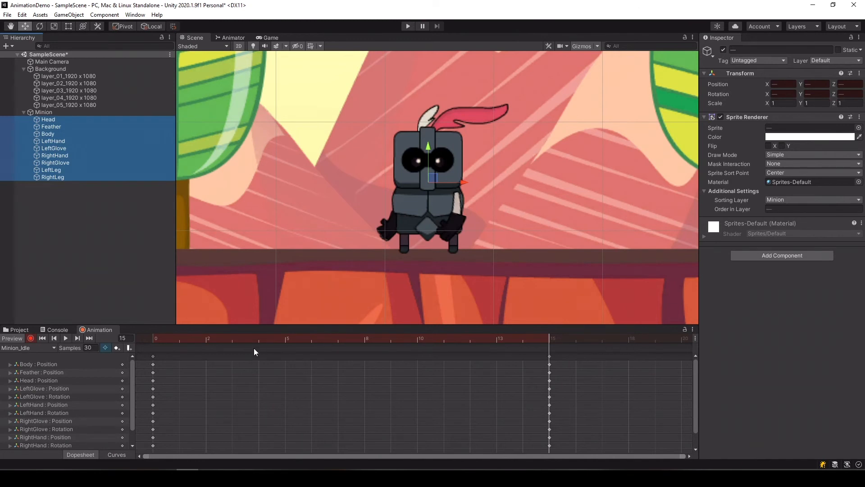
pyautogui.moveTo(131, 373); pyautogui.dragTo(123, 357)
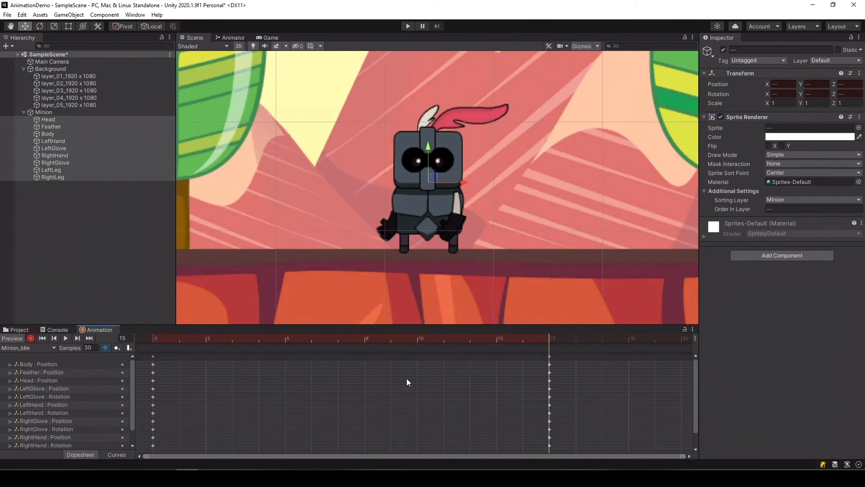
pyautogui.click(30, 338)
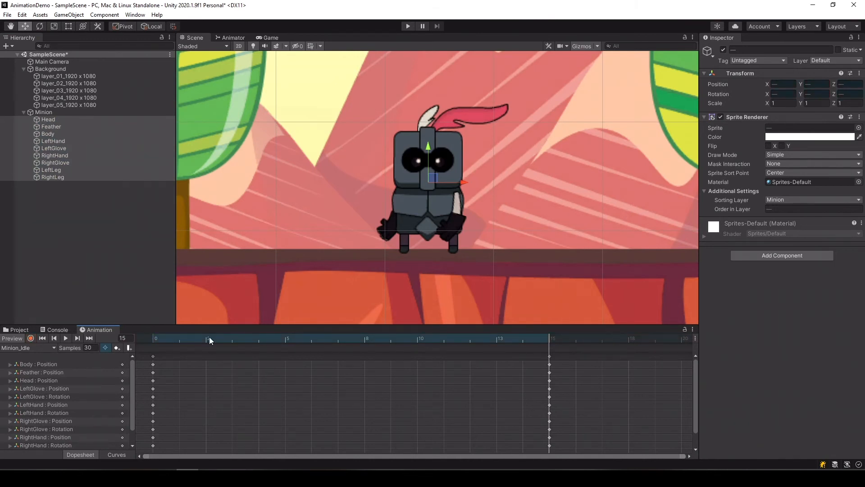
# Step: Check the loop settings of the Minion_Idle clip asset in the Animation folder
pyautogui.click(44, 329)
pyautogui.click(23, 331)
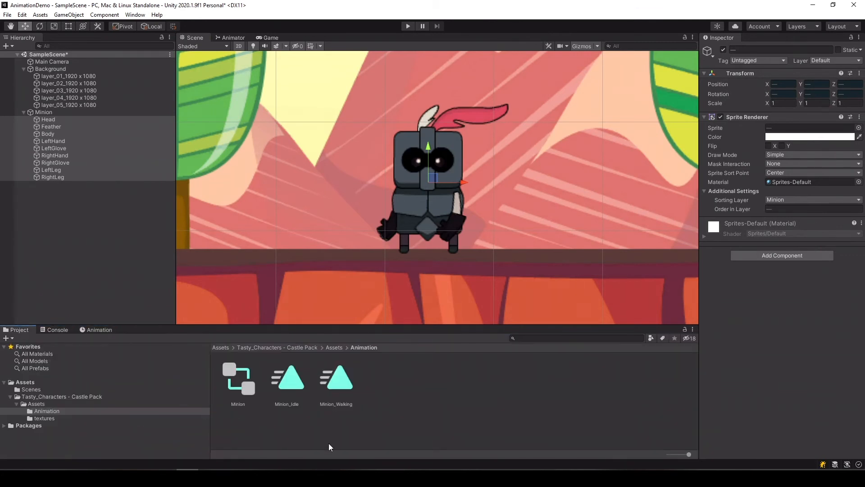
pyautogui.click(288, 381)
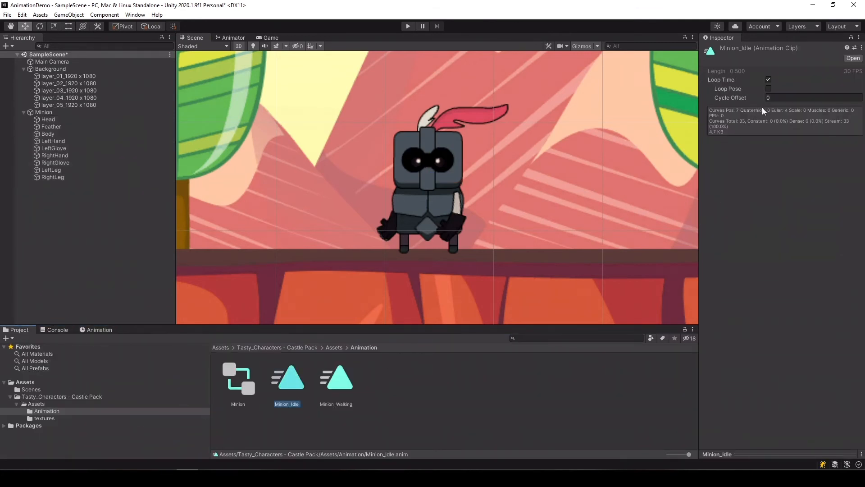
pyautogui.click(769, 88)
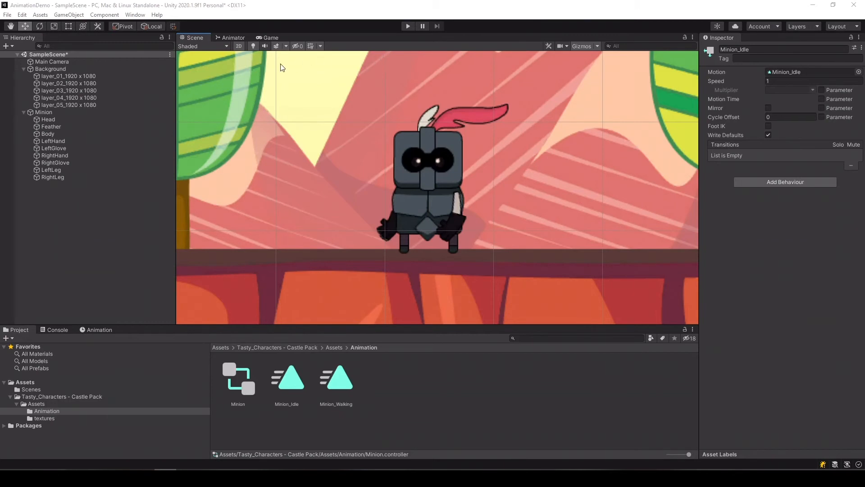
# Step: Set Minion_Idle as the layer default state in the Minion animator controller
pyautogui.click(228, 37)
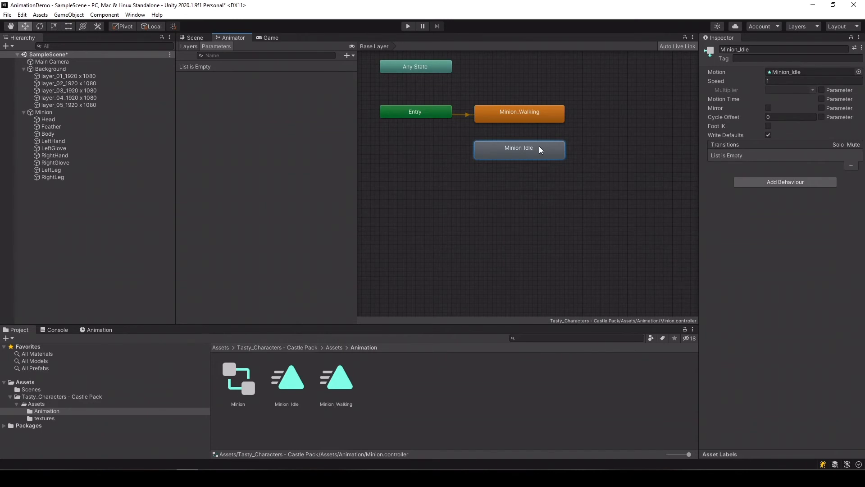
pyautogui.rightClick(501, 148)
pyautogui.click(553, 164)
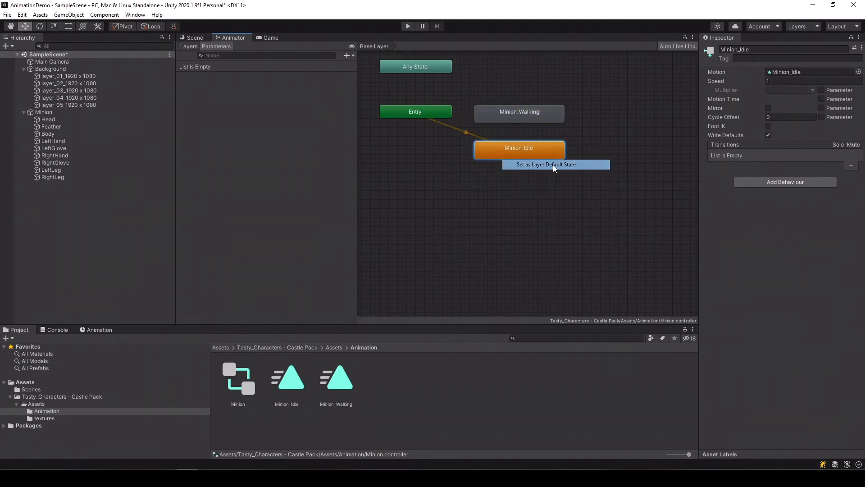
# Step: Rearrange the state graph so Minion_Idle sits beside Entry with Minion_Walking directly beneath it
pyautogui.rightClick(528, 143)
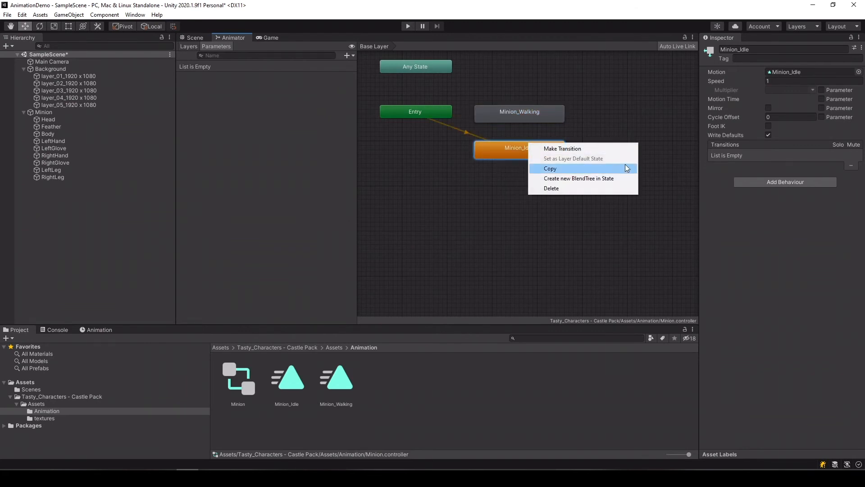
pyautogui.click(555, 149)
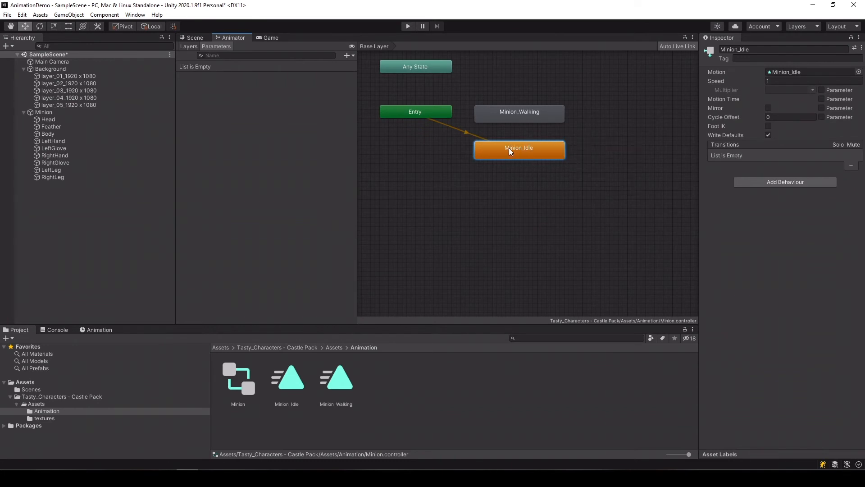
pyautogui.moveTo(510, 148); pyautogui.dragTo(520, 170)
pyautogui.moveTo(530, 106); pyautogui.dragTo(514, 110)
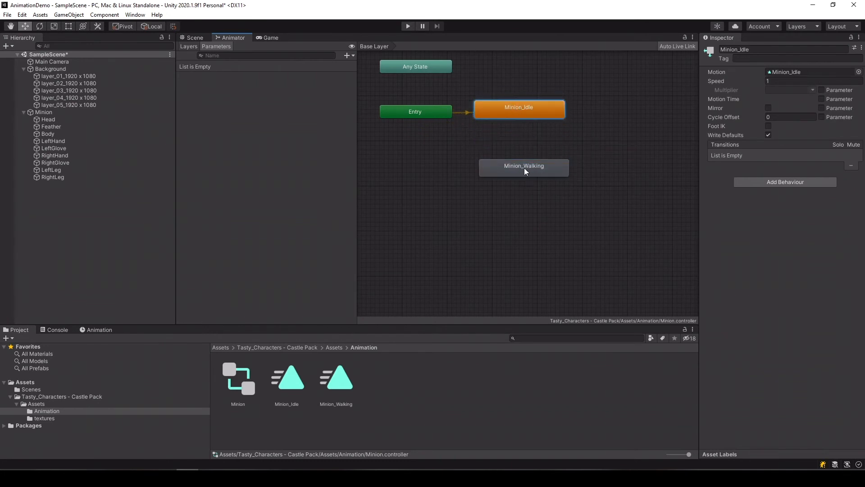
pyautogui.moveTo(524, 168); pyautogui.dragTo(518, 152)
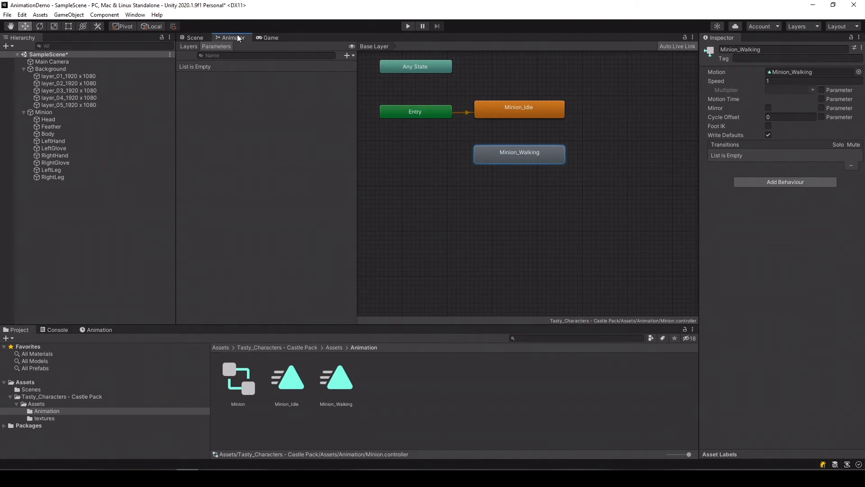
# Step: Add a Bool parameter named WALKING to the animator controller
pyautogui.click(346, 55)
pyautogui.click(374, 86)
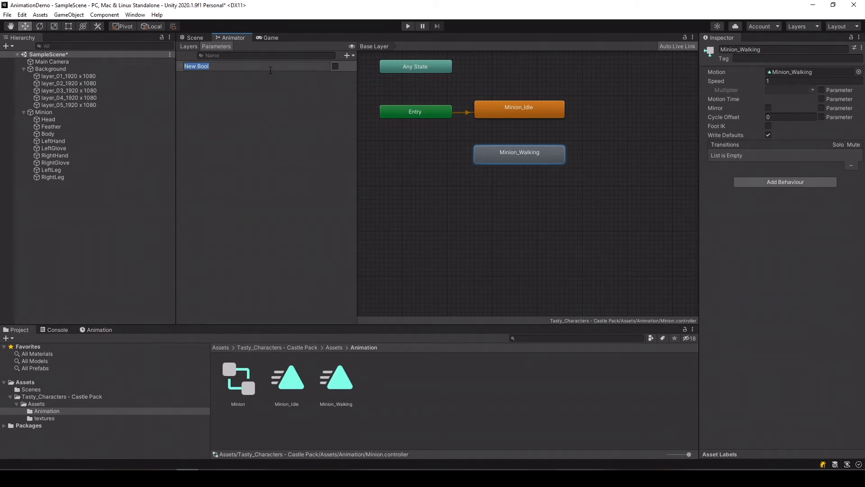
pyautogui.write('WALKING')
pyautogui.press('Return')
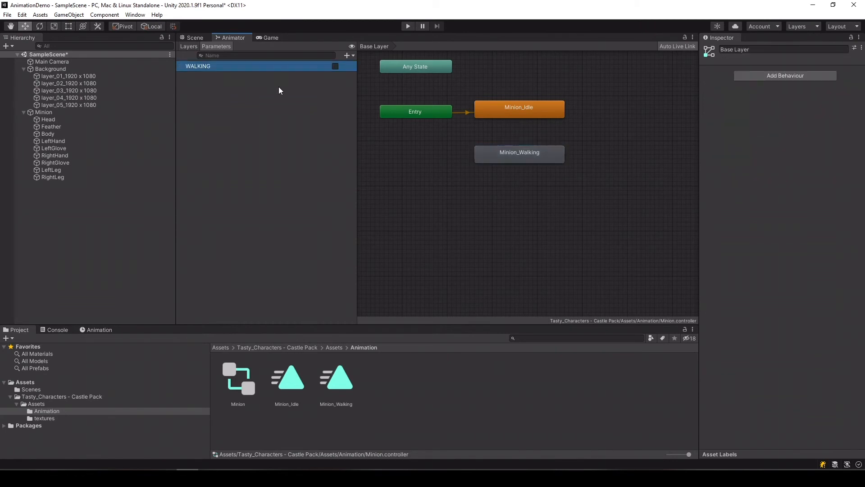
# Step: Create transitions in both directions between Minion_Idle and Minion_Walking
pyautogui.click(516, 110)
pyautogui.rightClick(516, 110)
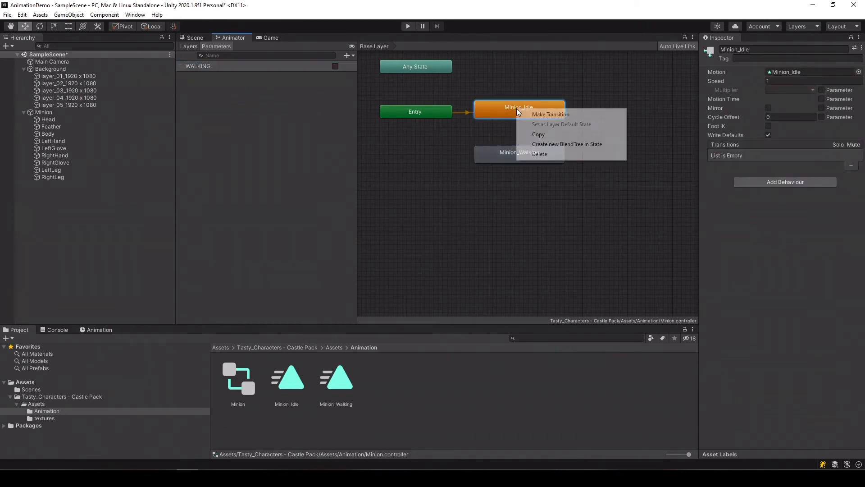
pyautogui.click(527, 116)
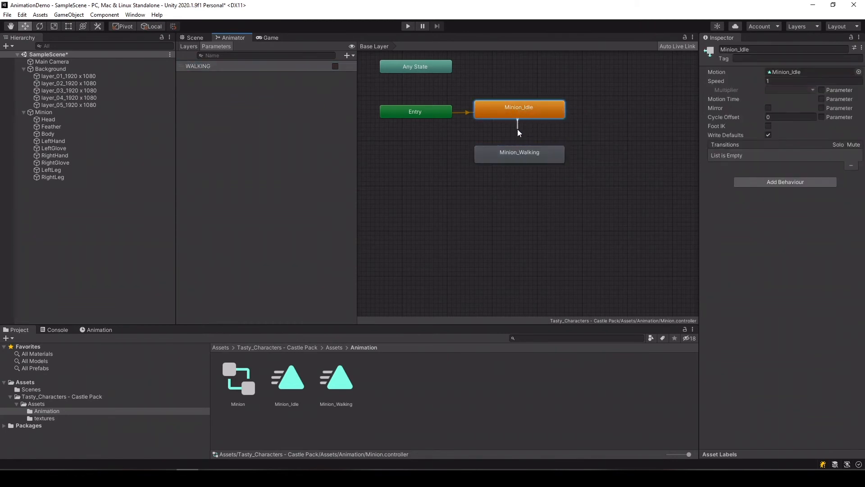
pyautogui.click(515, 152)
pyautogui.rightClick(543, 156)
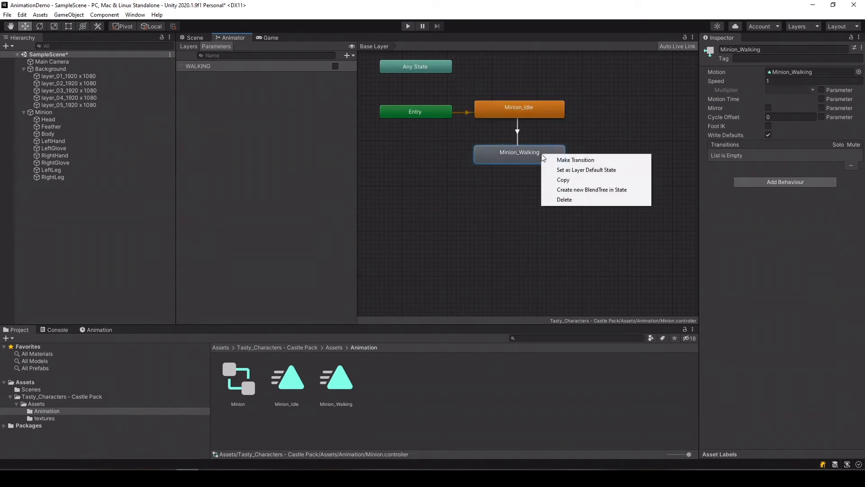
pyautogui.click(546, 159)
pyautogui.click(531, 101)
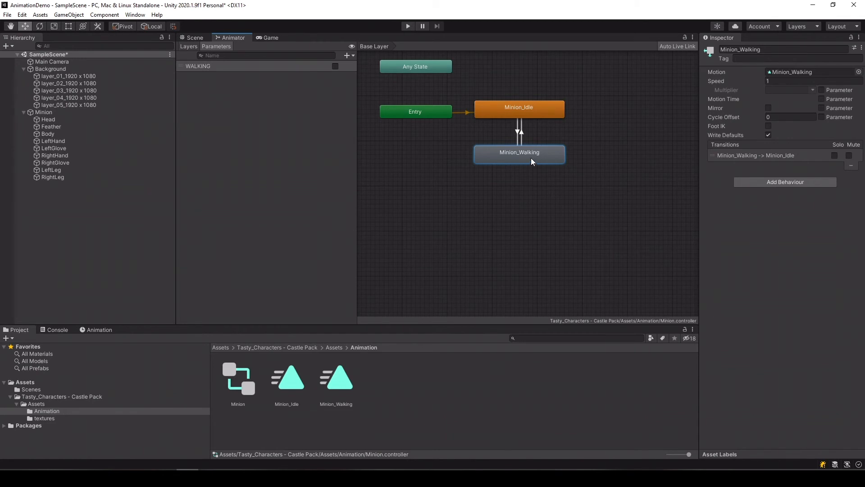
# Step: Add the condition WALKING true to the Minion_Idle to Minion_Walking transition, and WALKING false to the return transition
pyautogui.click(518, 127)
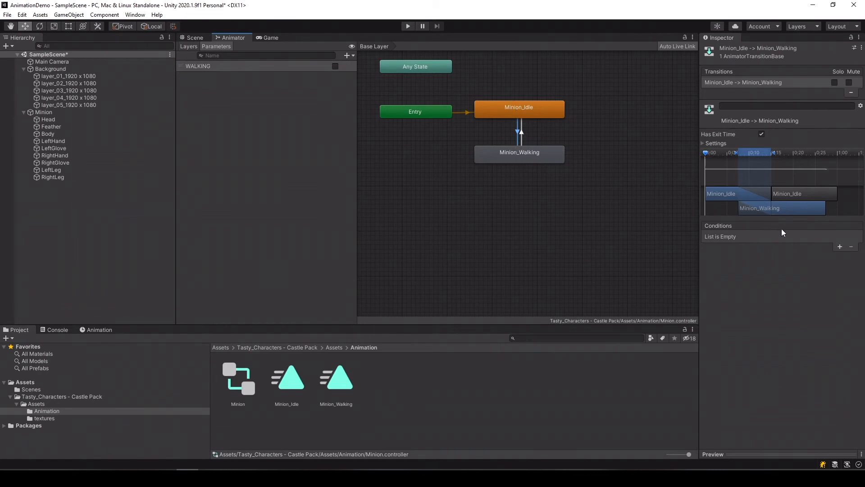
pyautogui.click(840, 247)
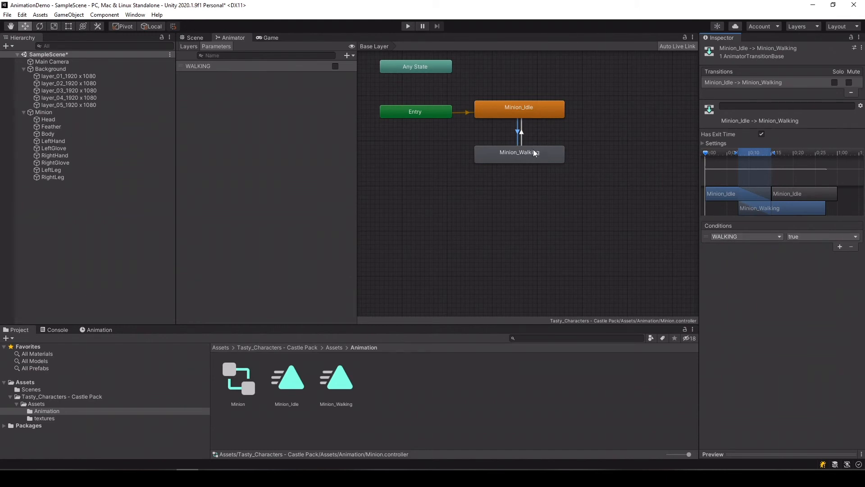
pyautogui.click(522, 133)
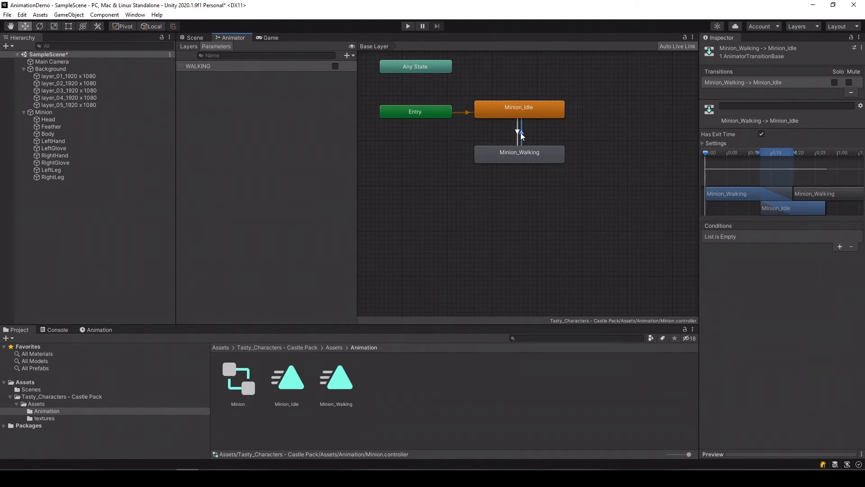
pyautogui.click(840, 247)
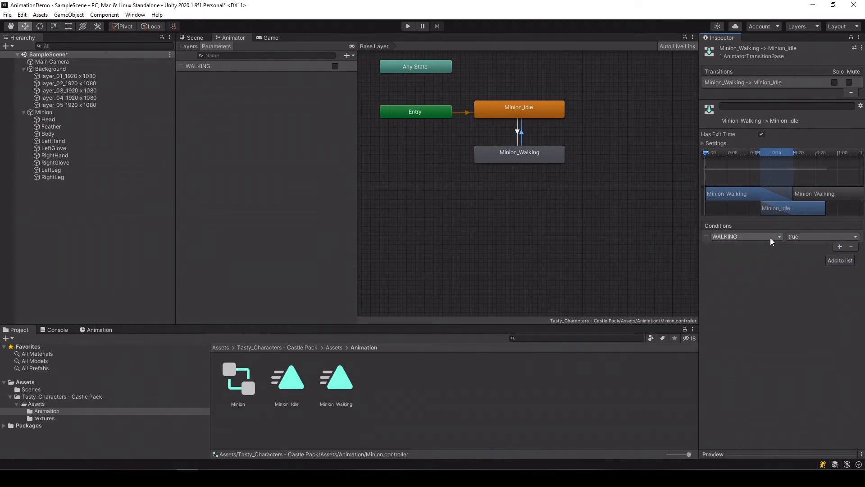
pyautogui.click(804, 237)
pyautogui.click(803, 249)
pyautogui.click(570, 187)
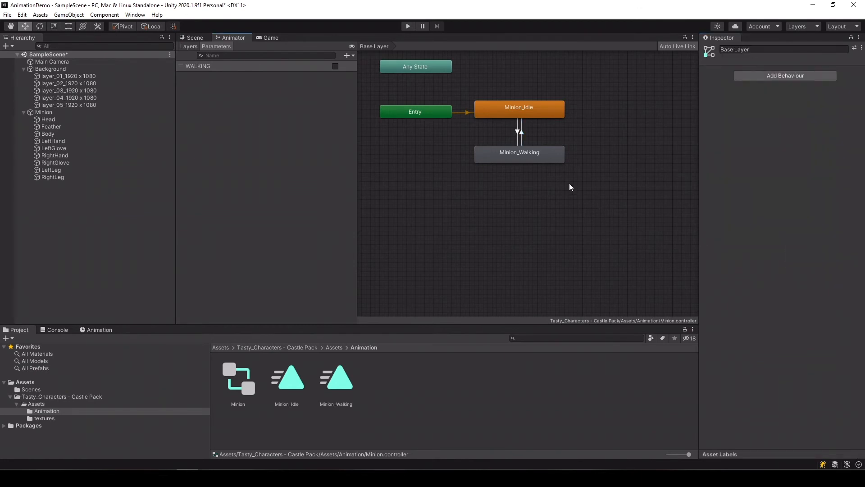
# Step: Save the scene and dock the Game view beside the Animator so both show together
pyautogui.click(526, 115)
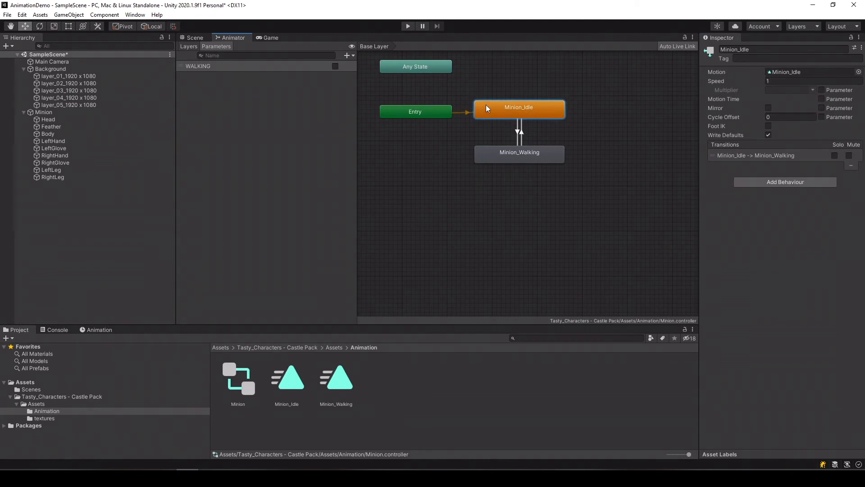
pyautogui.hotkey('ctrl', 's')
pyautogui.click(268, 38)
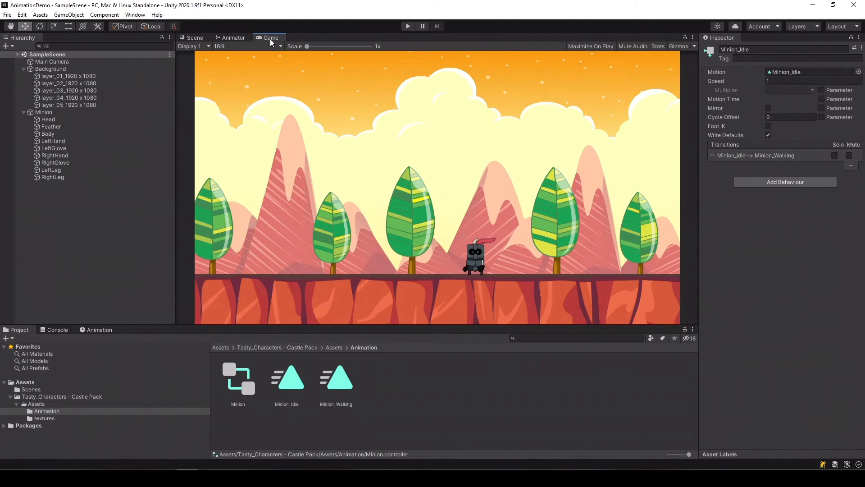
pyautogui.moveTo(269, 39); pyautogui.dragTo(526, 55)
pyautogui.moveTo(651, 57); pyautogui.dragTo(631, 160)
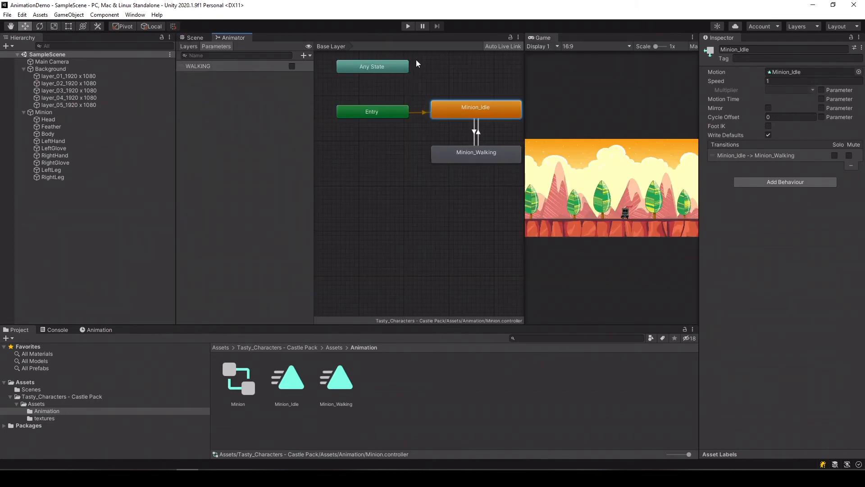
# Step: Play the scene with the Animator and Game views resized to fit side by side, and toggle WALKING to test the transitions
pyautogui.click(407, 27)
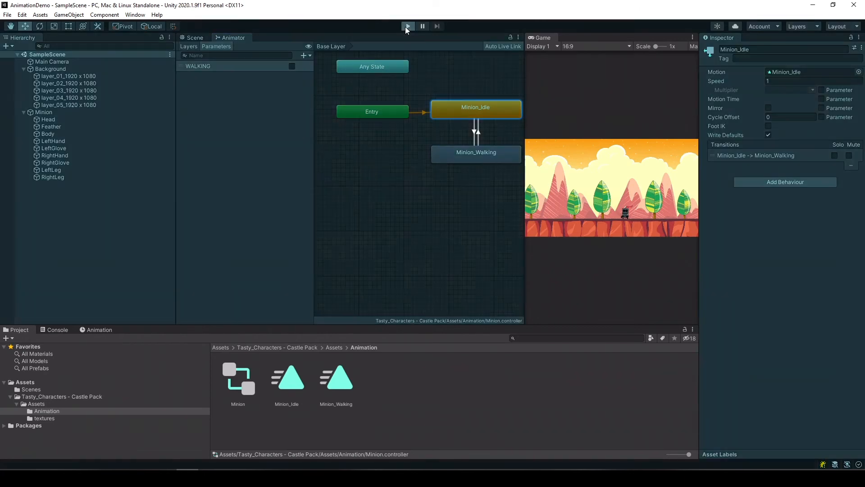
pyautogui.click(523, 152)
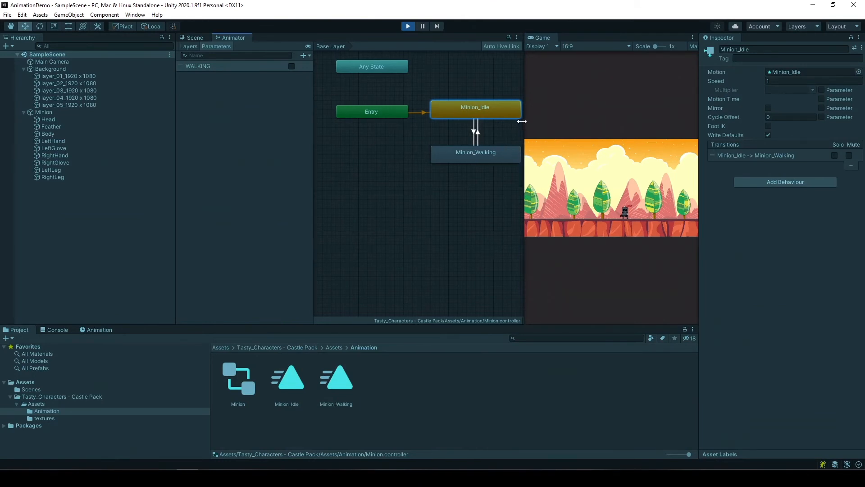
pyautogui.moveTo(522, 121); pyautogui.dragTo(217, 125)
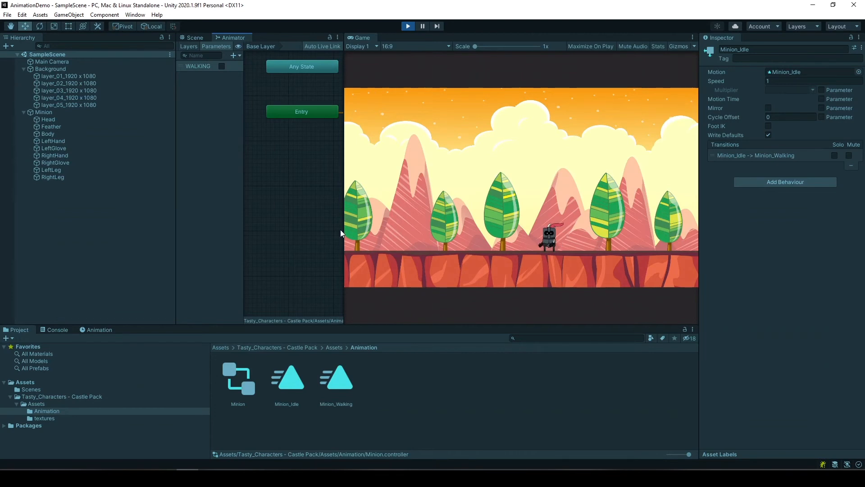
pyautogui.moveTo(343, 228); pyautogui.dragTo(409, 229)
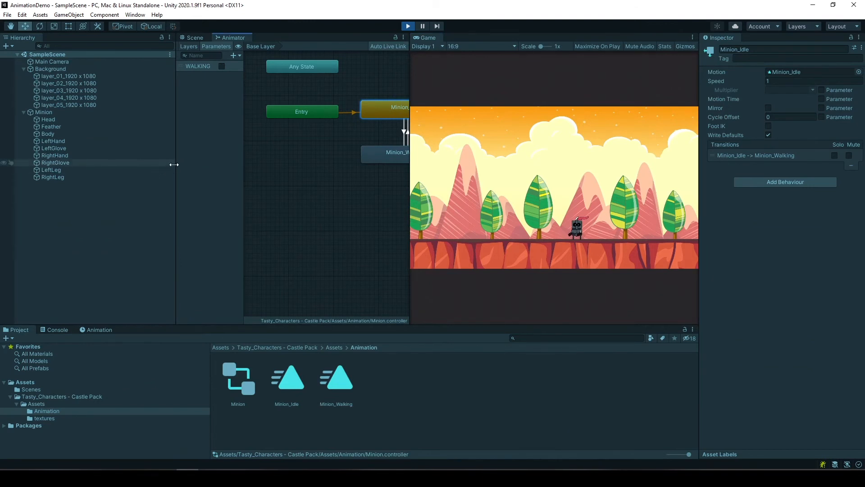
pyautogui.moveTo(174, 165); pyautogui.dragTo(106, 164)
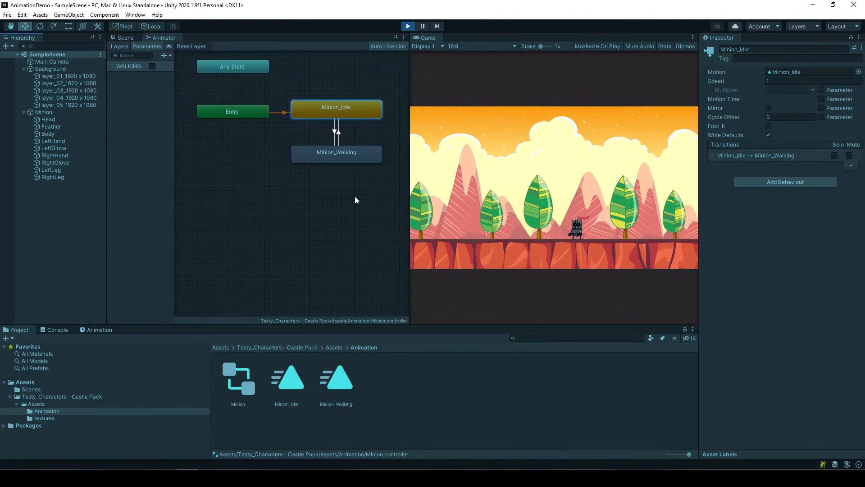
pyautogui.click(152, 66)
# Step: Disable Has Exit Time on both transitions between Minion_Idle and Minion_Walking, and stop play mode
pyautogui.click(335, 133)
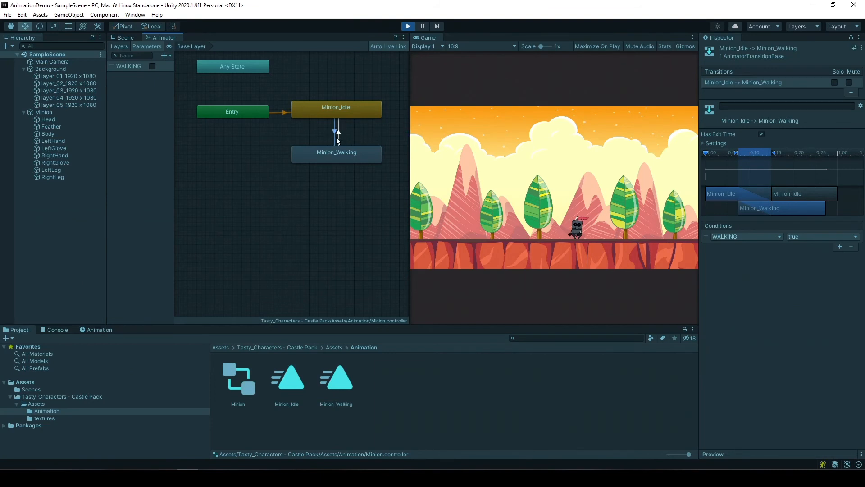
pyautogui.click(761, 134)
pyautogui.click(339, 131)
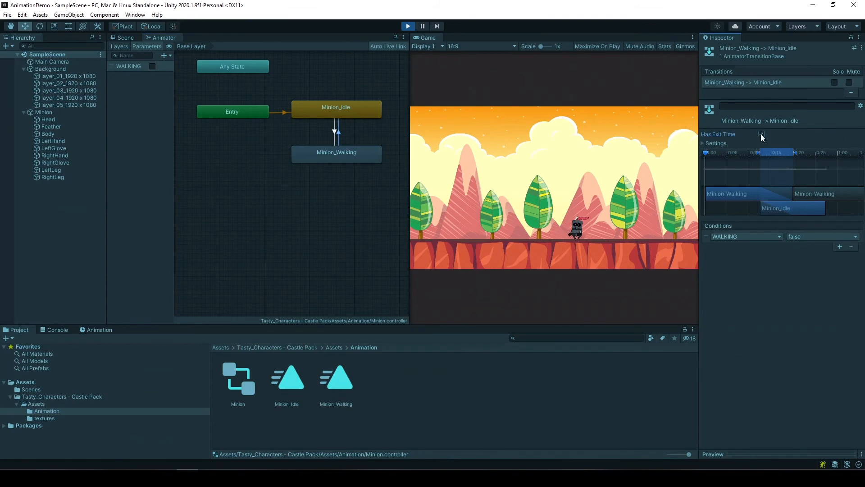
pyautogui.click(762, 135)
pyautogui.click(411, 28)
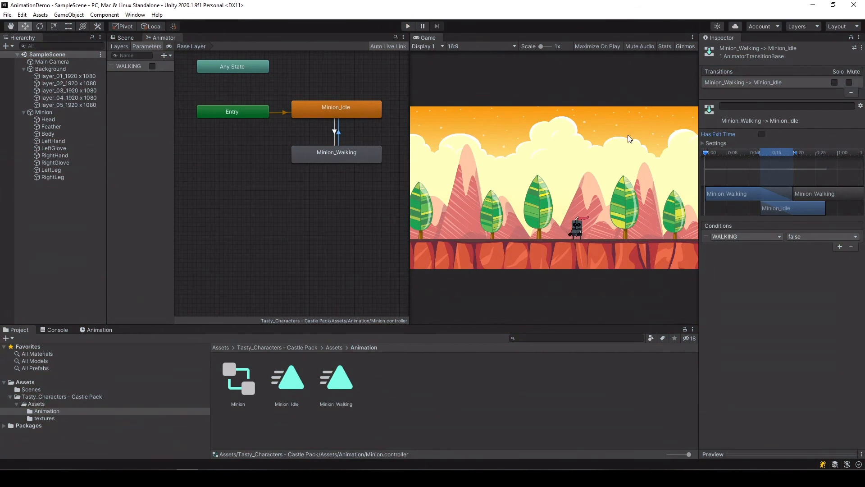
# Step: Review the settings and WALKING conditions of both transitions between Minion_Idle and Minion_Walking
pyautogui.click(333, 111)
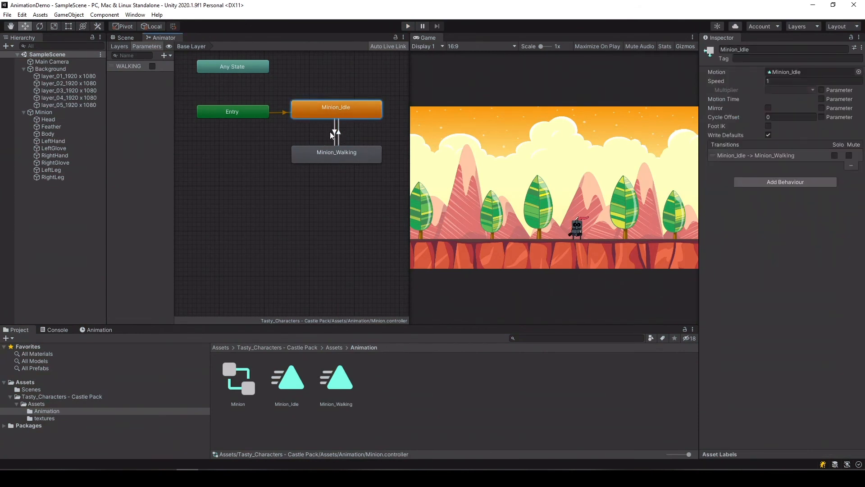
pyautogui.click(334, 132)
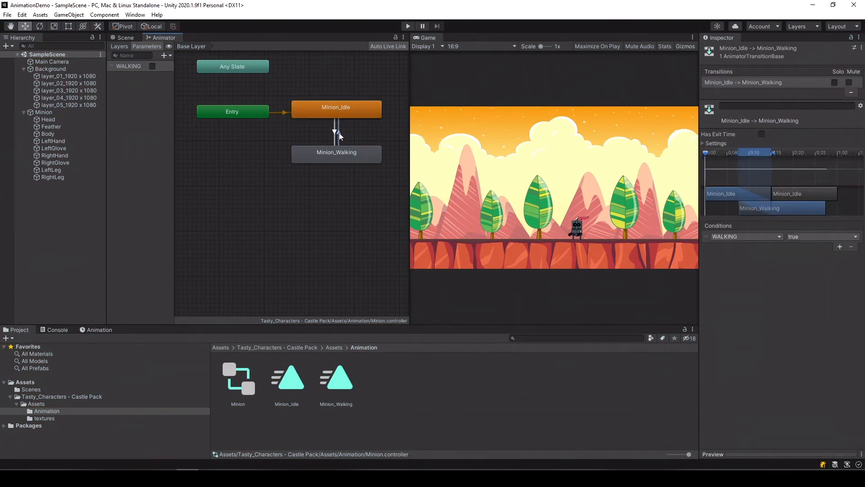
pyautogui.click(339, 133)
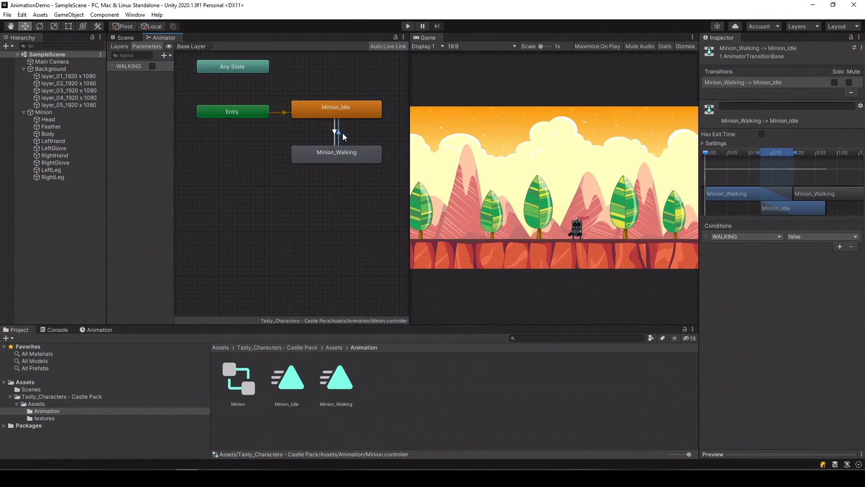
# Step: Show the Scene view and dock the Game view back beside the Scene and Animator views in one group
pyautogui.click(122, 37)
pyautogui.moveTo(413, 126); pyautogui.dragTo(570, 128)
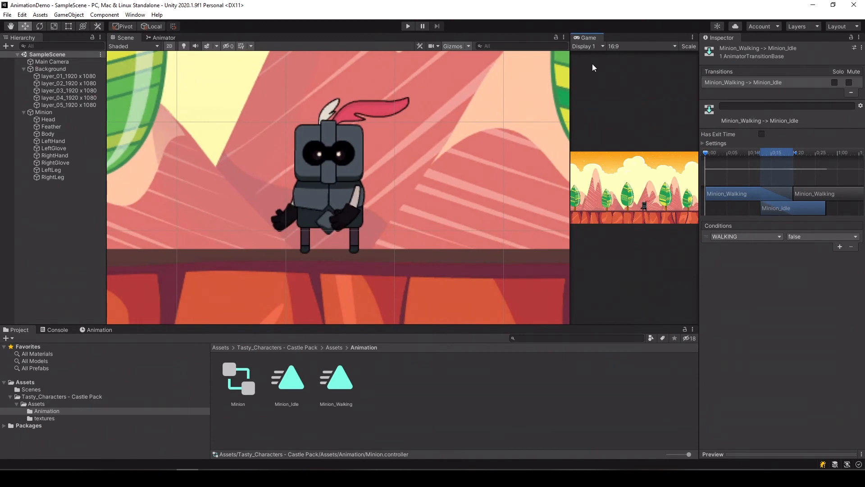
pyautogui.moveTo(585, 38); pyautogui.dragTo(199, 38)
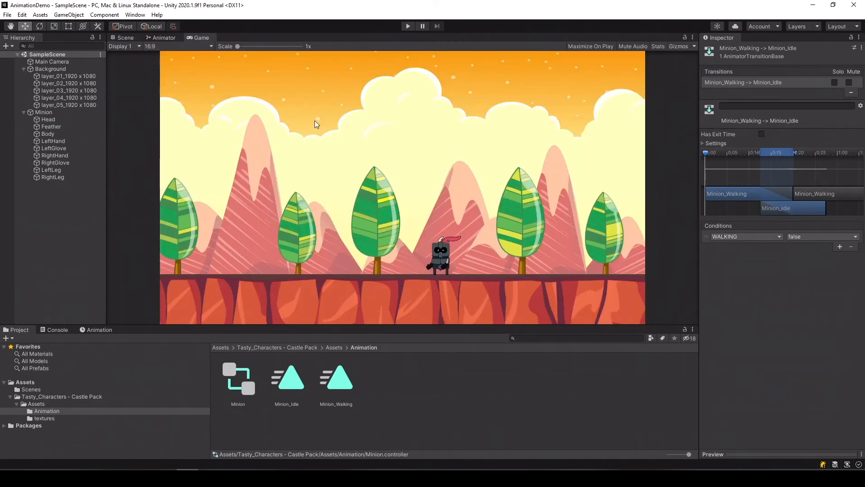
# Step: Create a folder named Scripts directly inside the project's Assets folder
pyautogui.click(33, 382)
pyautogui.rightClick(392, 403)
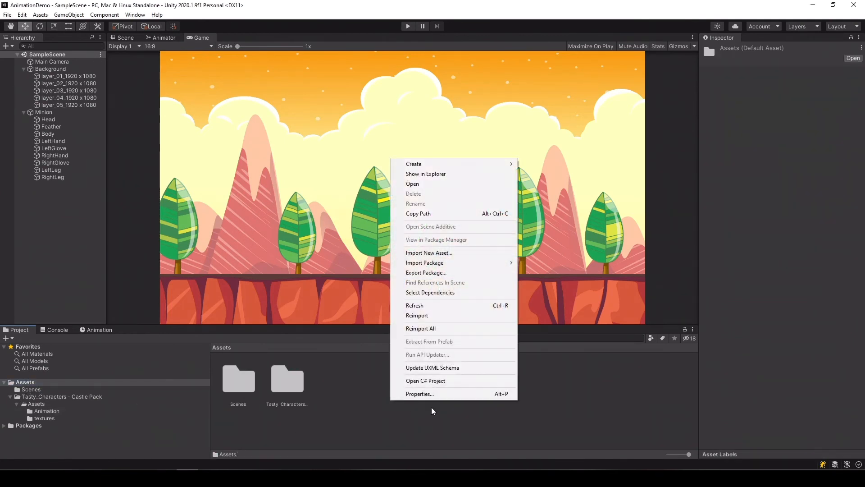
pyautogui.moveTo(463, 164)
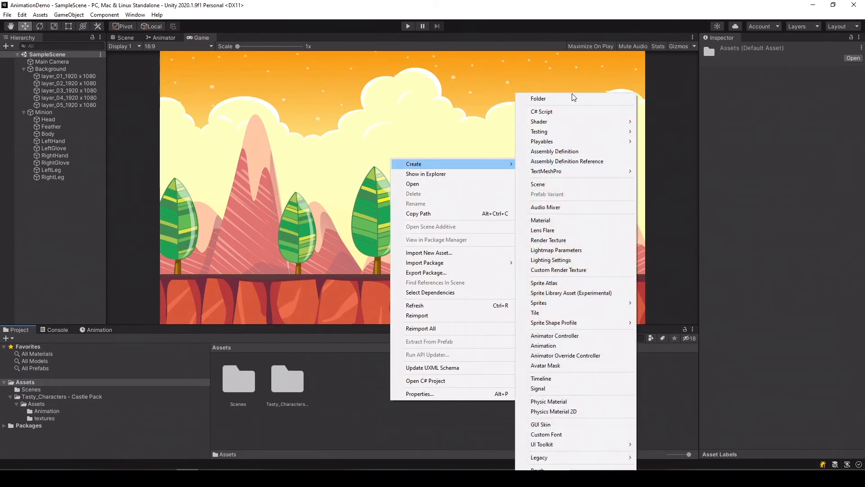
pyautogui.click(574, 98)
pyautogui.write('Sc')
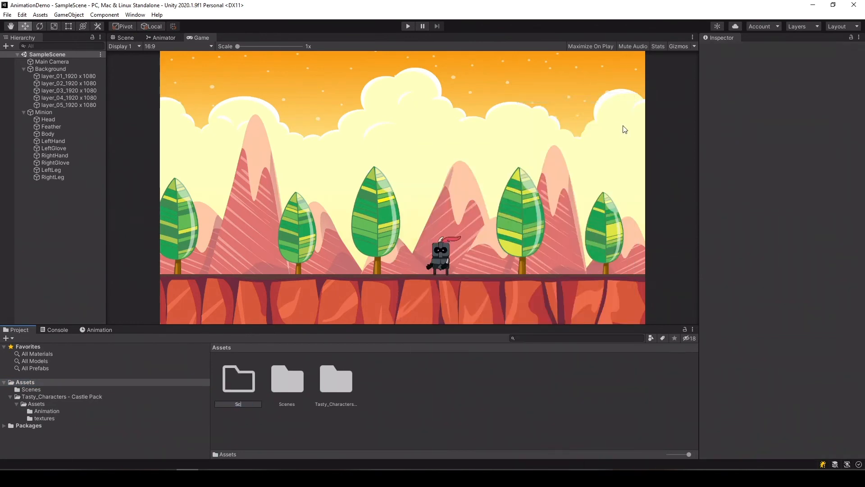
pyautogui.write('ripts')
pyautogui.press('Return')
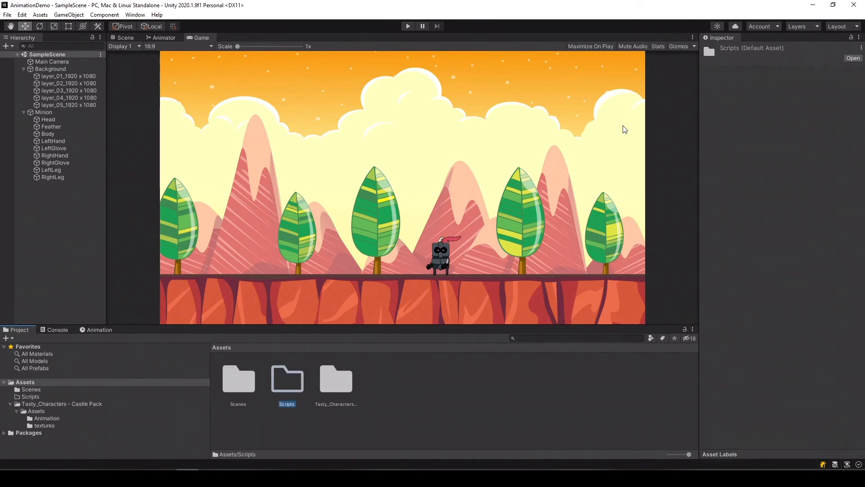
# Step: Create a C# script named MinionController in the Scripts folder and open it in Visual Studio
pyautogui.doubleClick(289, 379)
pyautogui.rightClick(258, 369)
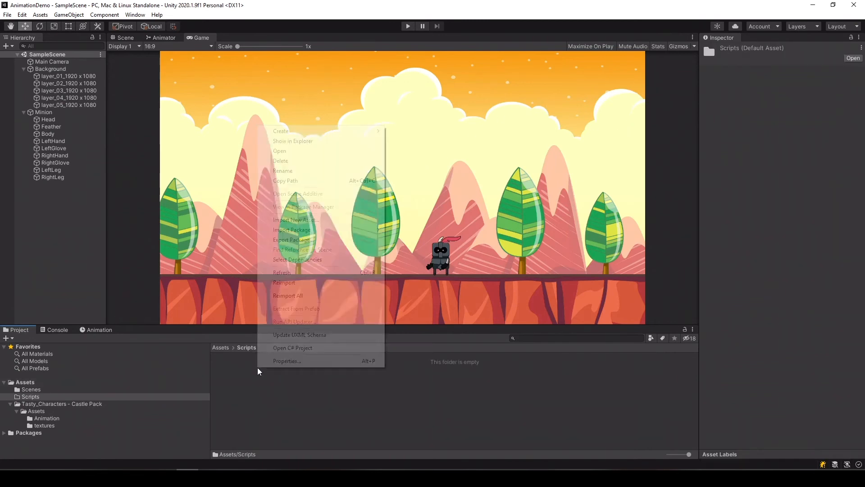
pyautogui.moveTo(315, 131)
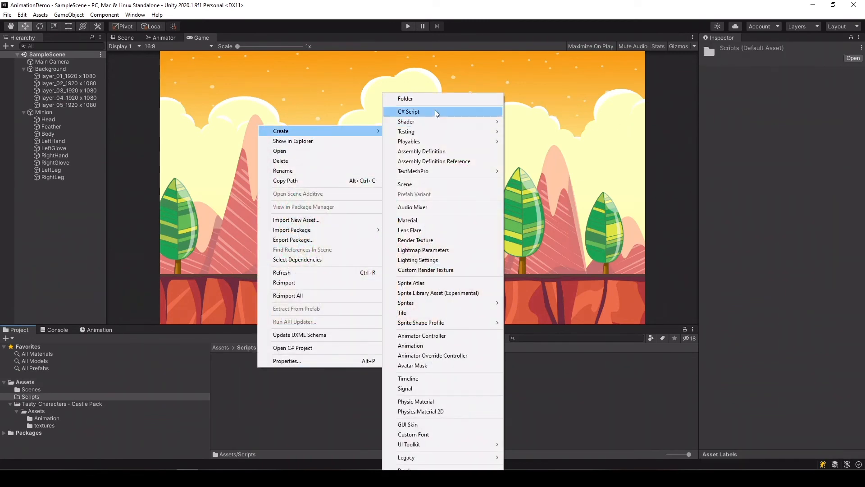
pyautogui.click(437, 112)
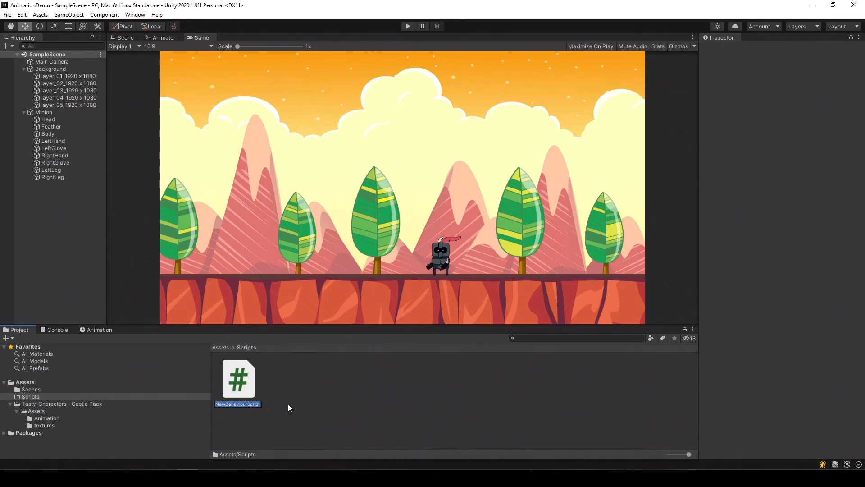
pyautogui.write('MinionController')
pyautogui.press('Return')
pyautogui.doubleClick(238, 380)
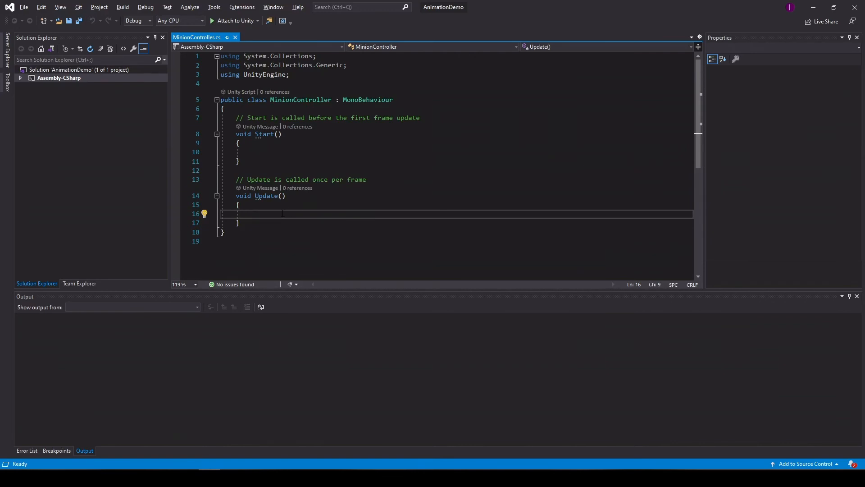
# Step: In Update(), declare float input = Input.GetAxisRaw("Horizontal"); and start a new line below it
pyautogui.write('float ')
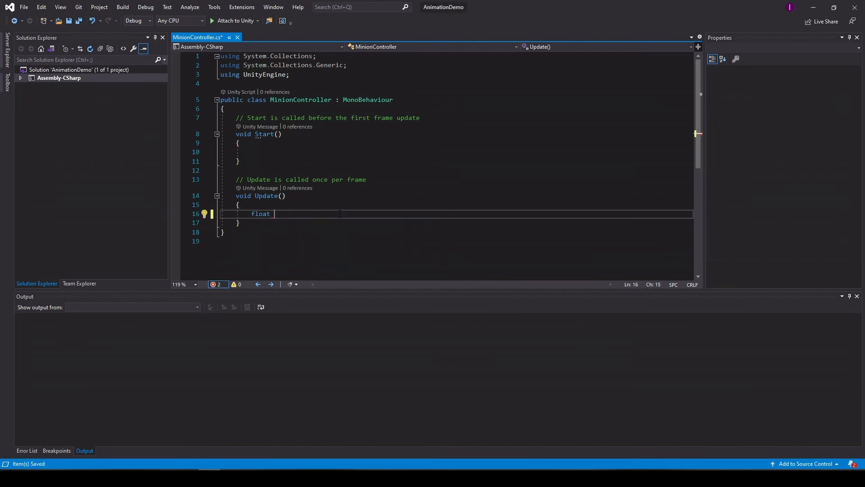
pyautogui.write('input = In')
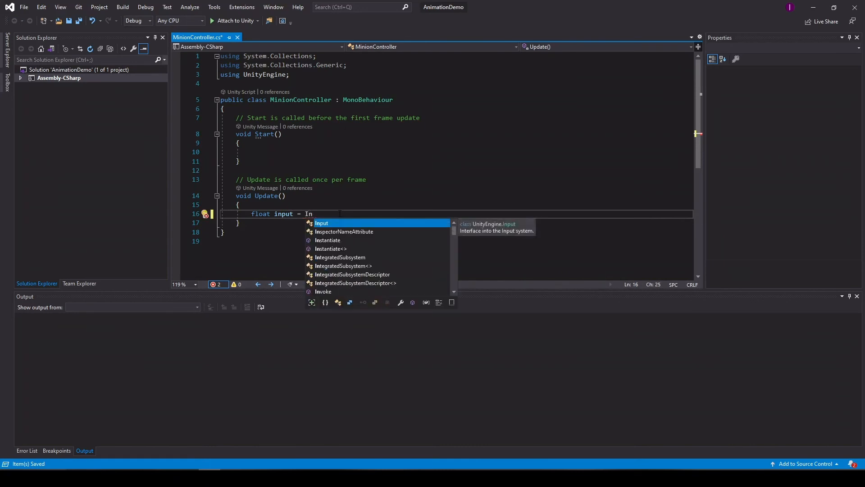
pyautogui.write('put.GetA')
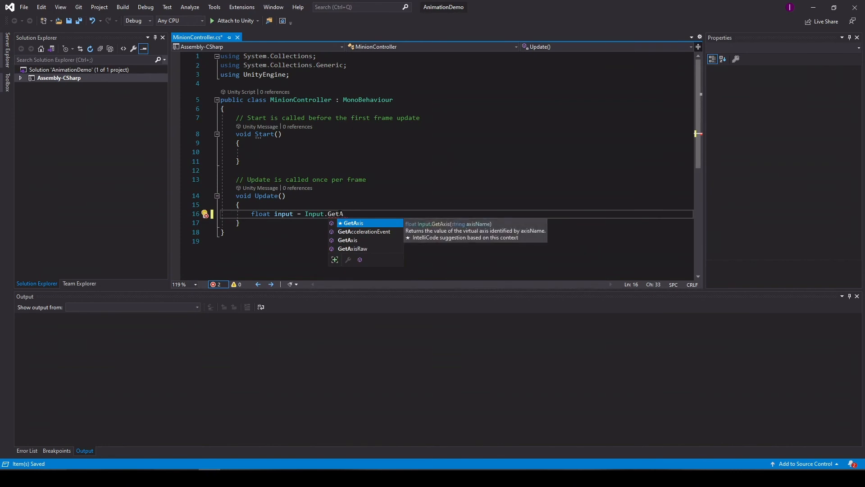
pyautogui.press('Down')
pyautogui.press('Down')
pyautogui.press('Tab')
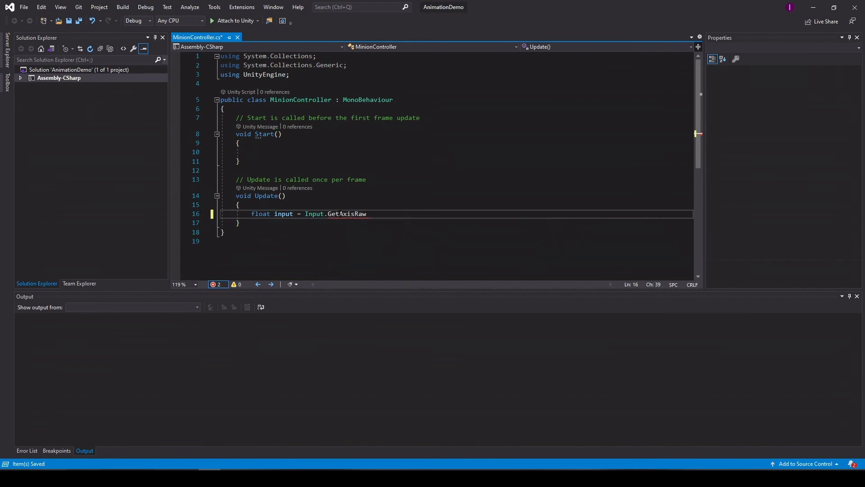
pyautogui.write('("Hori')
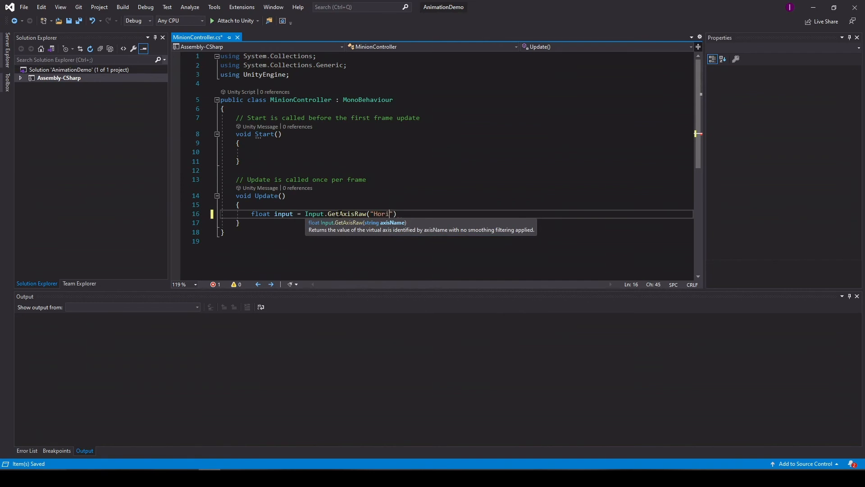
pyautogui.write('zontal')
pyautogui.press('End')
pyautogui.write(';')
pyautogui.press('Return')
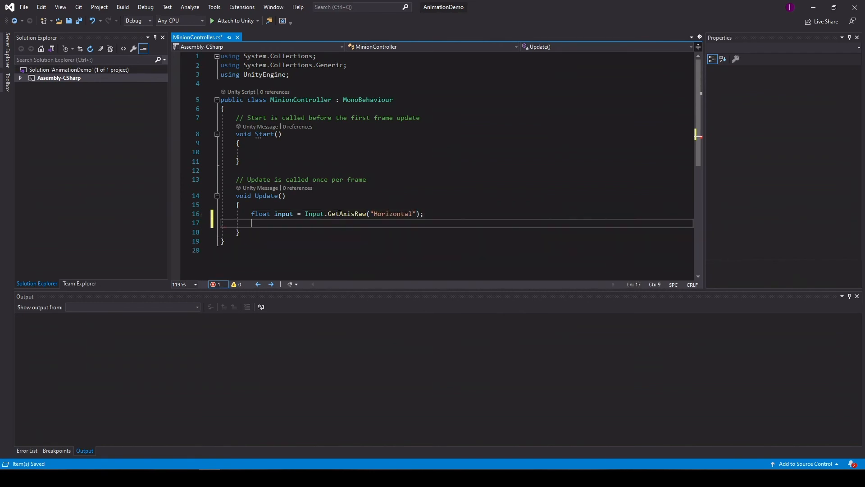
# Step: Begin a statement below the input line that assigns a new Vector2( to transform.position
pyautogui.write('tra')
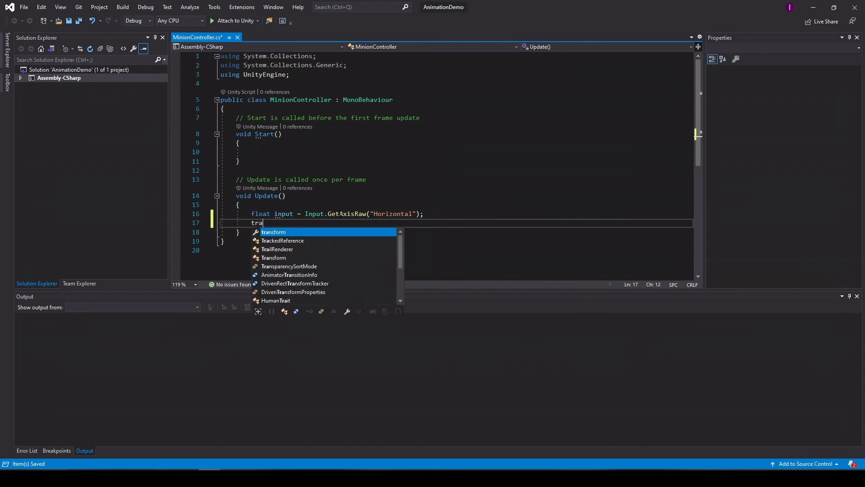
pyautogui.write('nsform.po')
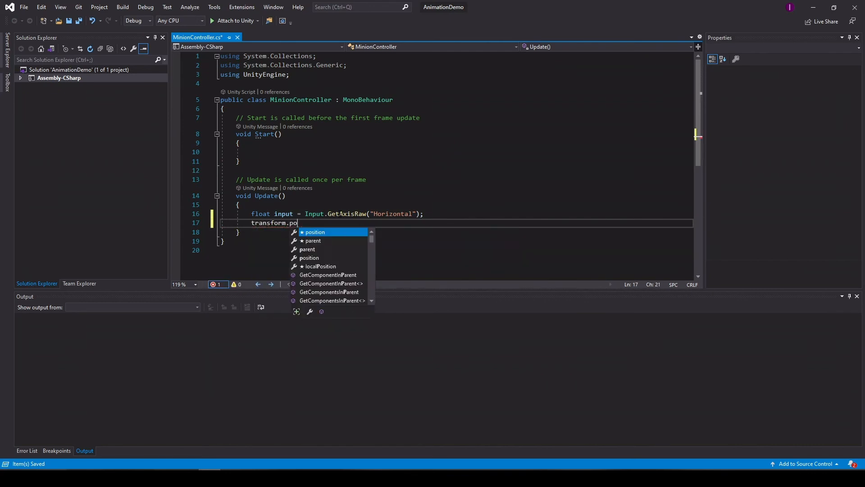
pyautogui.press('Tab')
pyautogui.write('= new Vec')
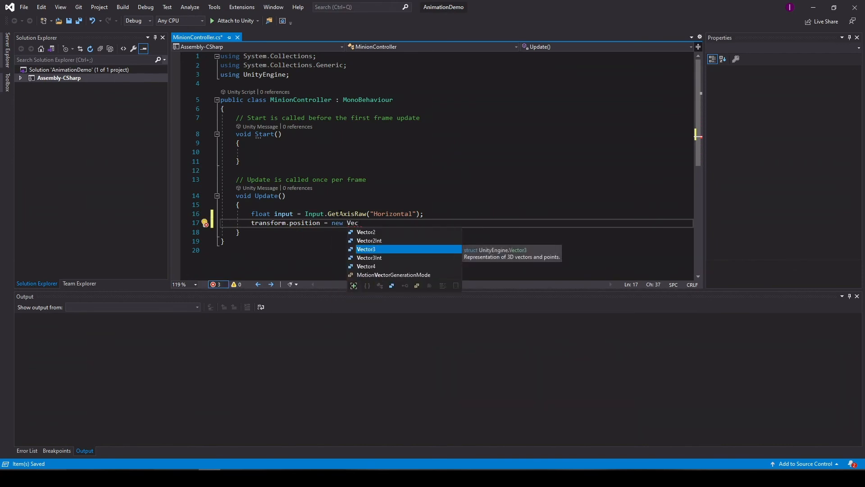
pyautogui.press('Up')
pyautogui.press('Up')
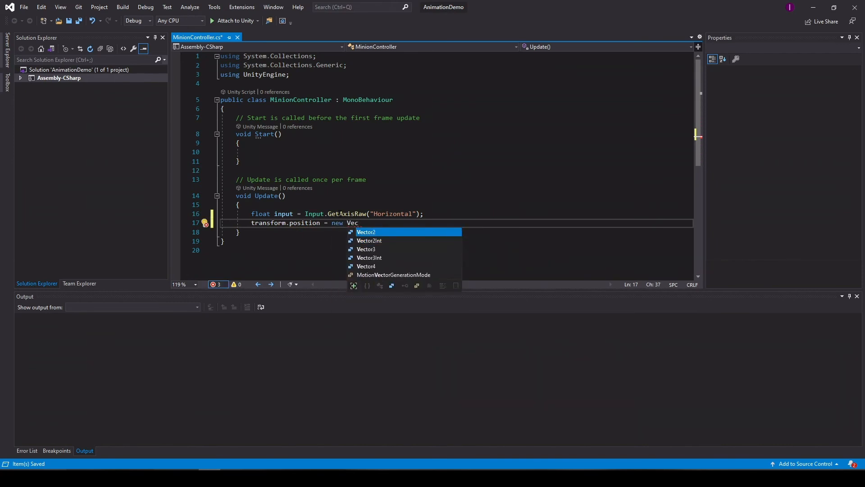
pyautogui.write('(')
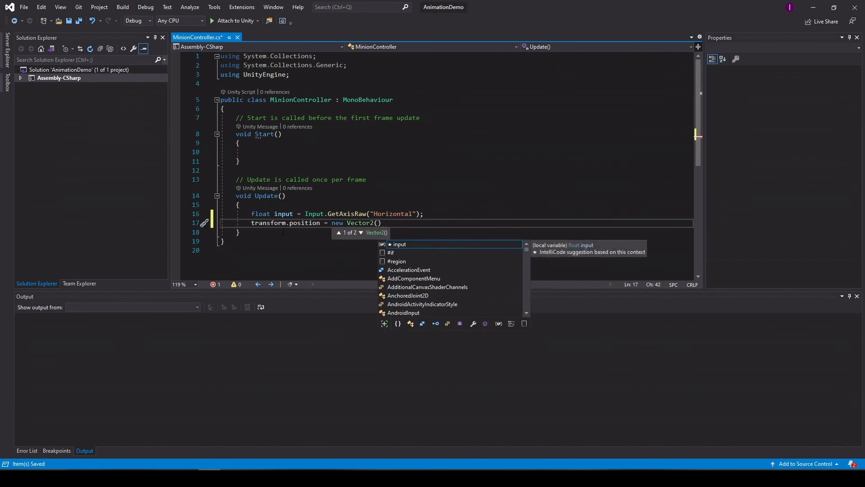
# Step: Fill in the Vector2's x argument as transform.position.x + input * Time.deltaTime, reusing the transform.position text from the same line
pyautogui.moveTo(251, 223); pyautogui.dragTo(320, 222)
pyautogui.hotkey('ctrl', 'c')
pyautogui.click(378, 223)
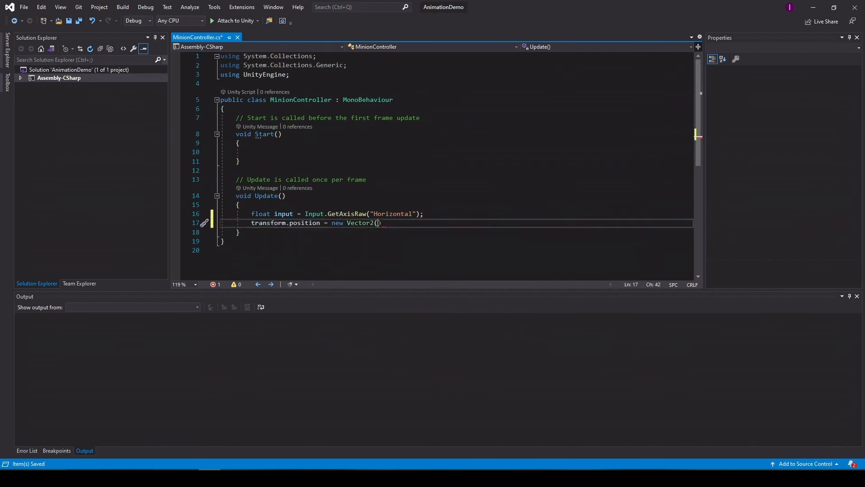
pyautogui.hotkey('ctrl', 'v')
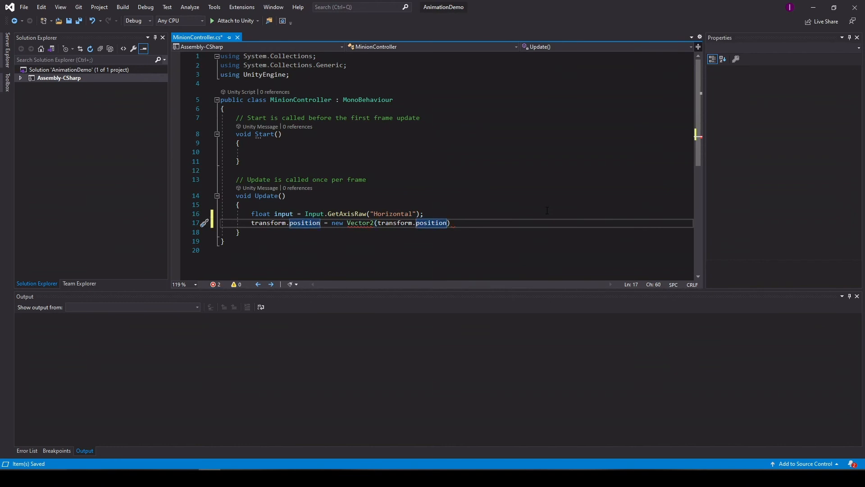
pyautogui.write('.x +')
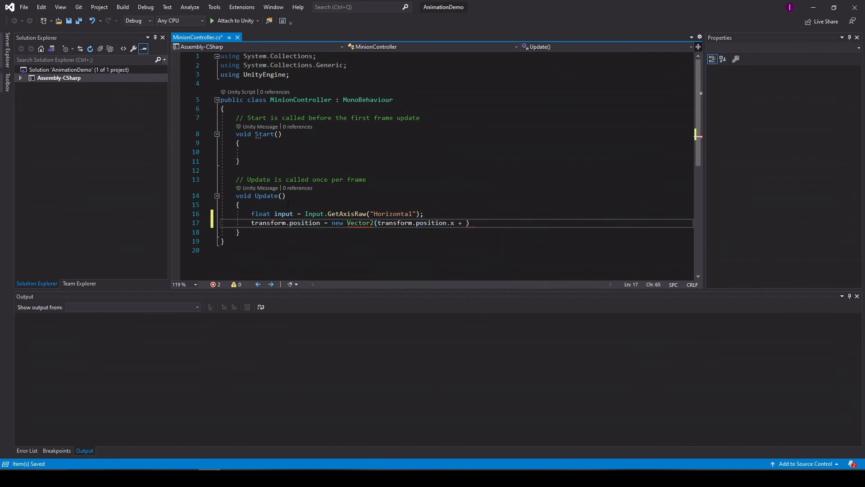
pyautogui.press('Left')
pyautogui.write('input * Time.deltaTime,')
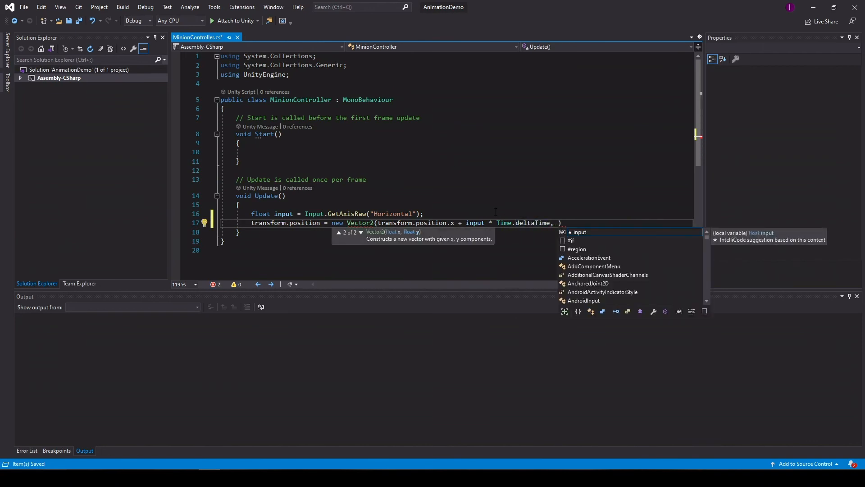
pyautogui.press('Escape')
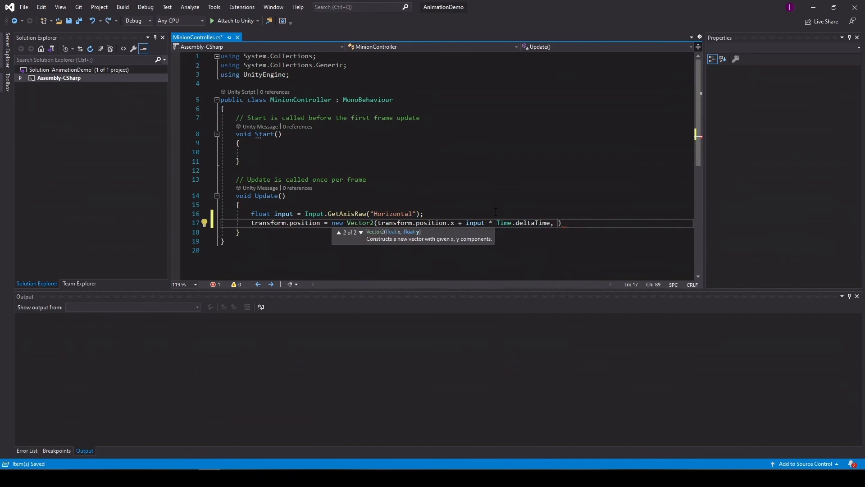
# Step: Complete the Vector2 with transform.position.y as its y argument, close the statement, and save the script
pyautogui.write('transform.position')
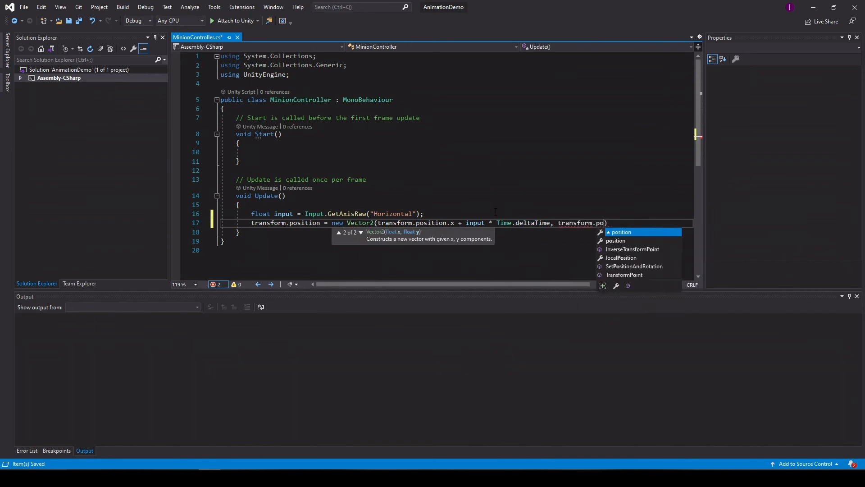
pyautogui.write('.y')
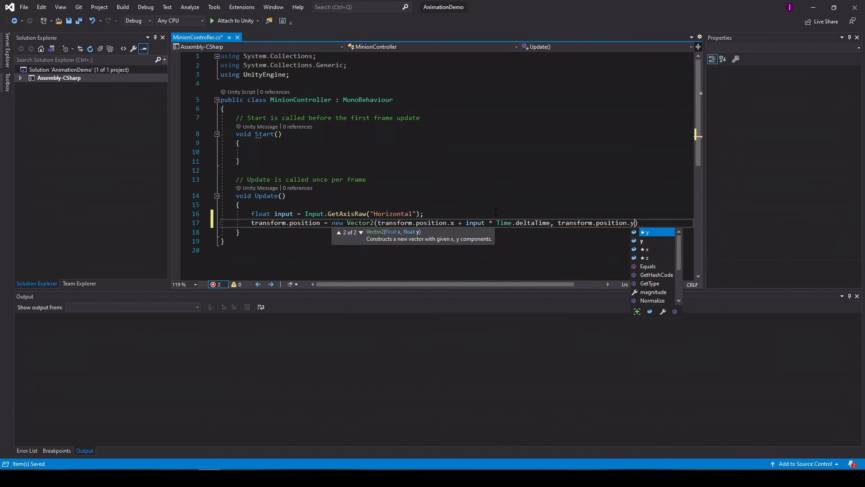
pyautogui.write(');')
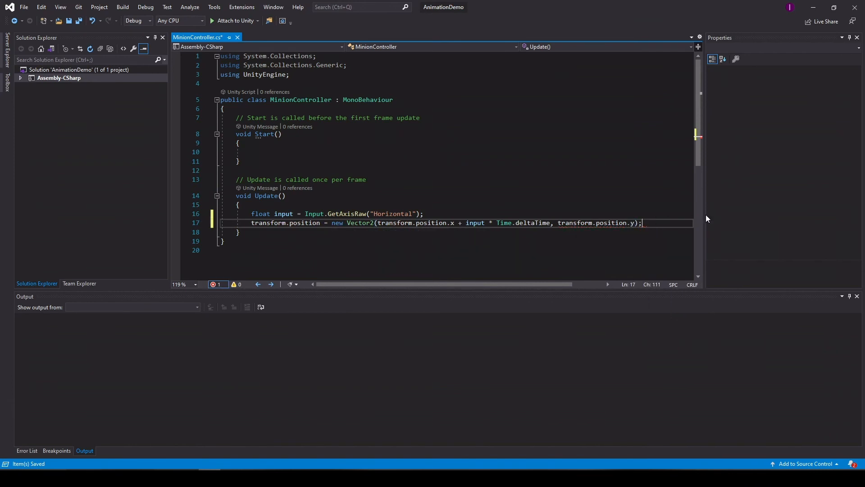
pyautogui.hotkey('ctrl', 's')
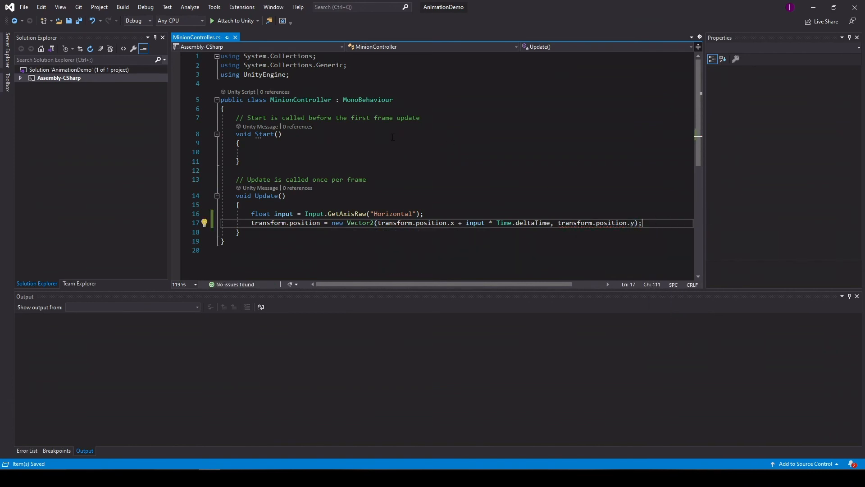
# Step: Declare public float speed = 2f; as the first line inside the MinionController class, above the Start comment
pyautogui.click(348, 109)
pyautogui.press('Return')
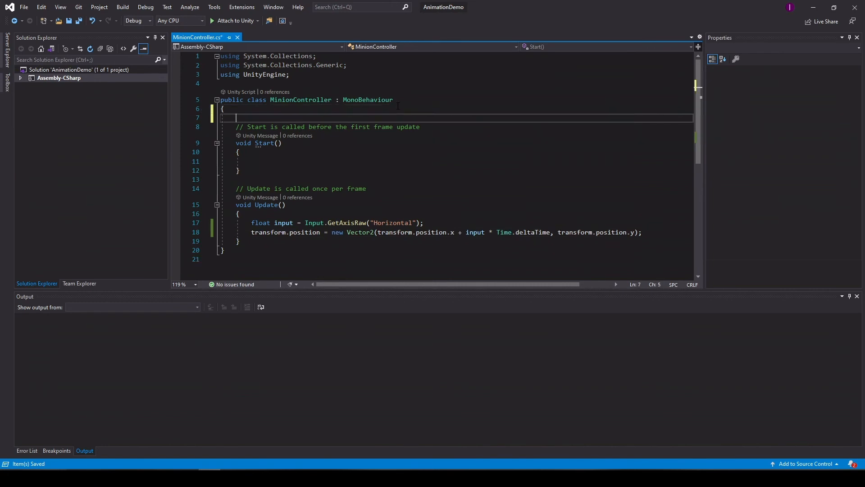
pyautogui.write('pub')
pyautogui.press('Tab')
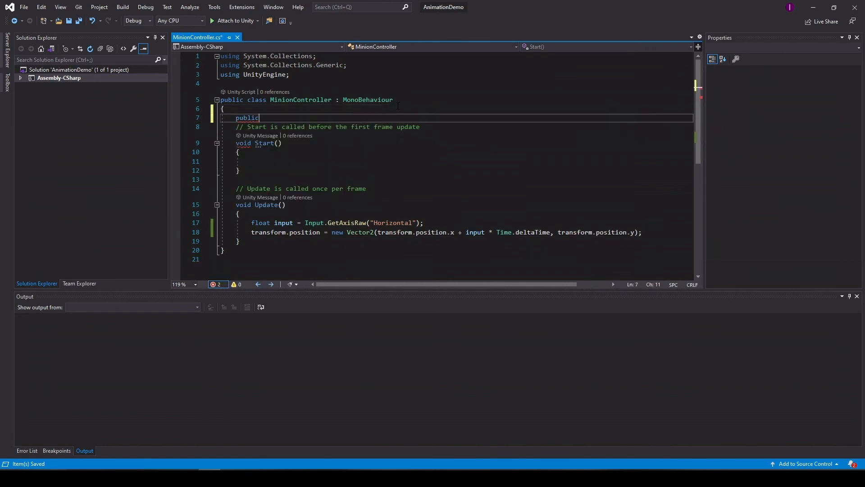
pyautogui.write('fl')
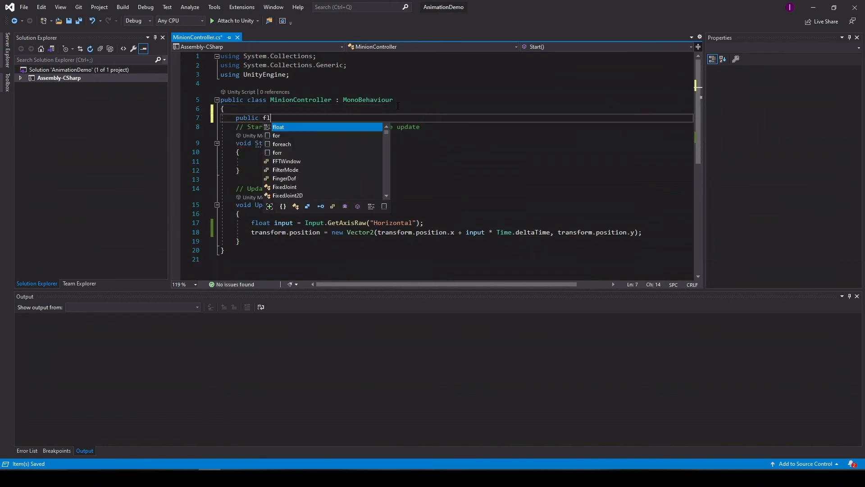
pyautogui.write('oat speed ')
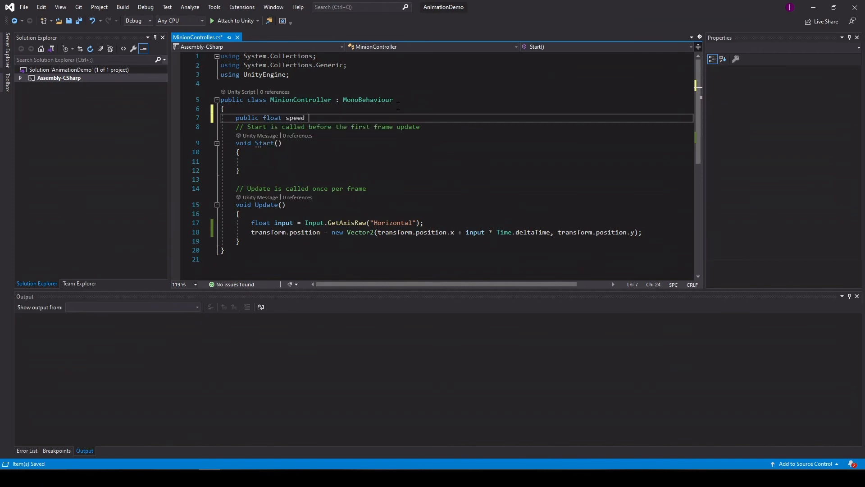
pyautogui.write('= 2f;')
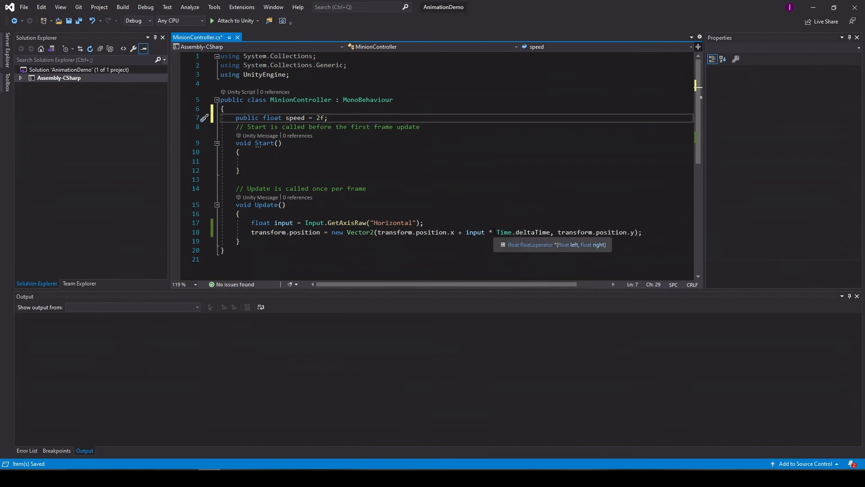
# Step: Multiply the Time.deltaTime term in the Vector2's x argument by speed and save the script
pyautogui.click(550, 232)
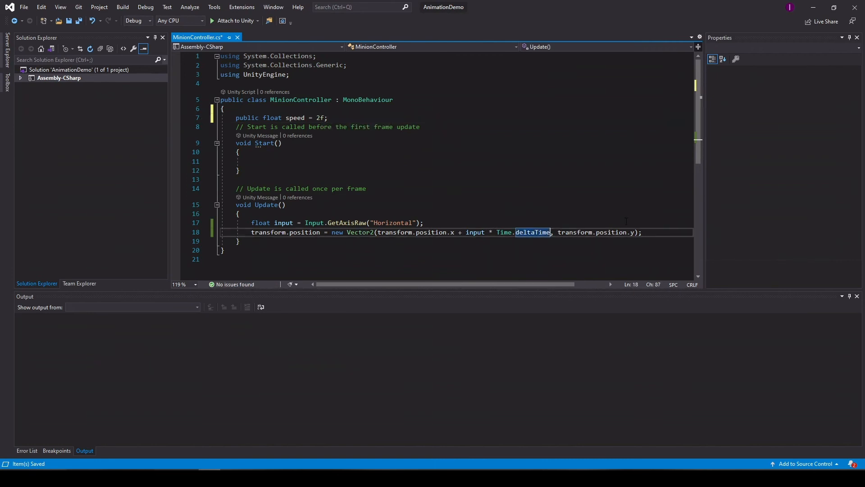
pyautogui.write('* speed')
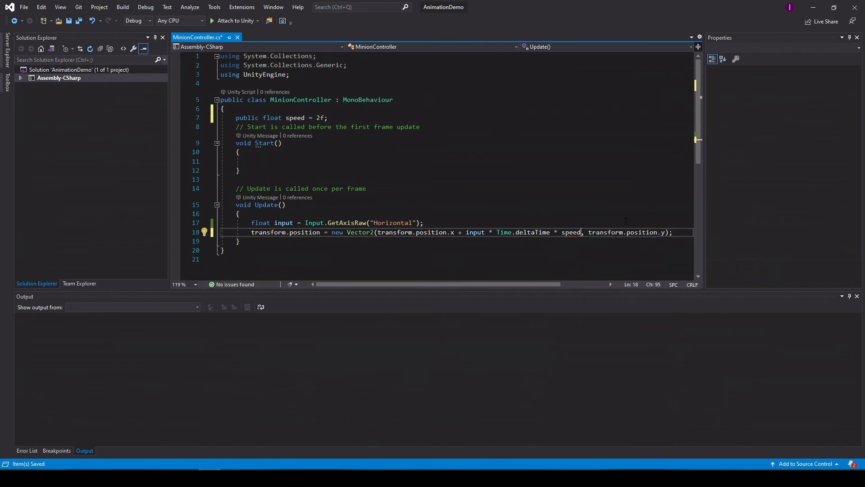
pyautogui.hotkey('ctrl', 's')
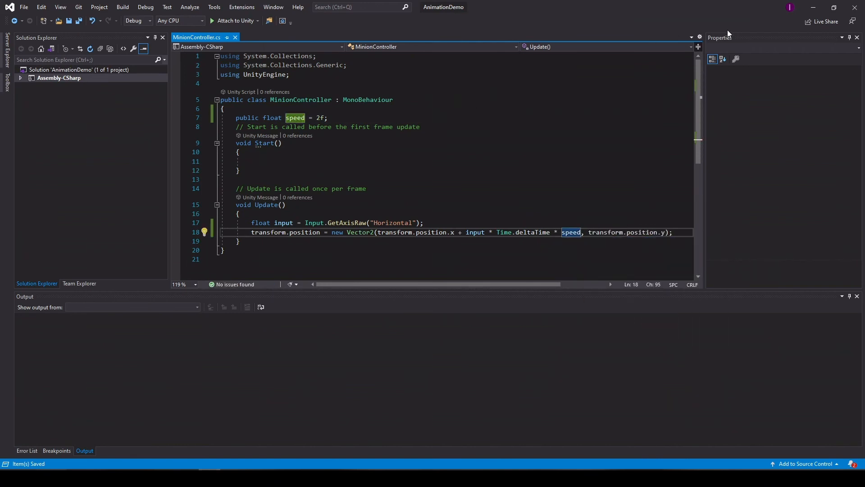
# Step: Switch to Unity and add the Minion Controller script as a component on the Minion object
pyautogui.click(814, 8)
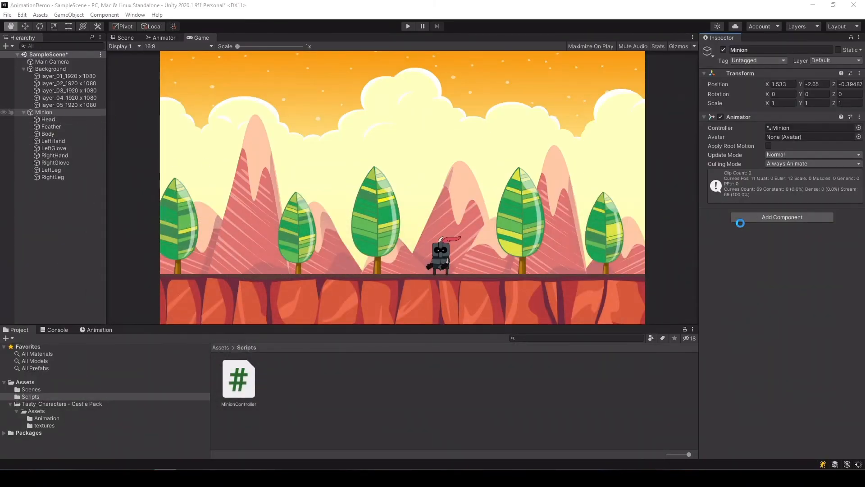
pyautogui.click(795, 219)
pyautogui.write('min')
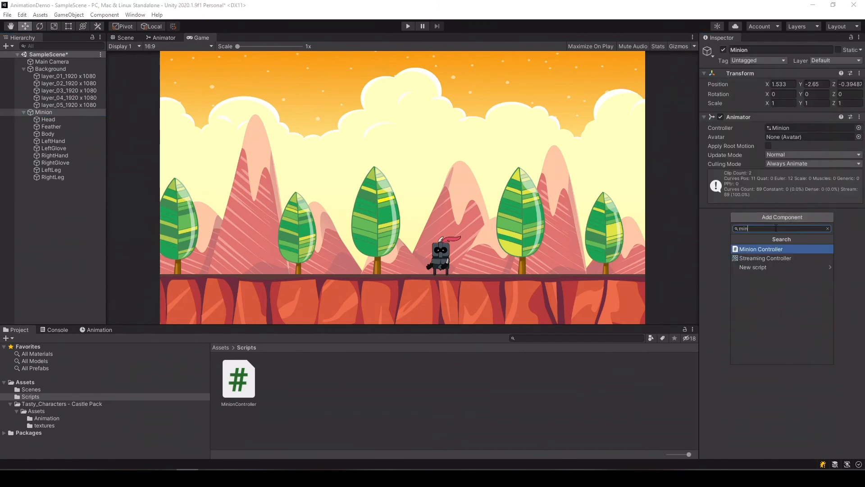
pyautogui.click(772, 248)
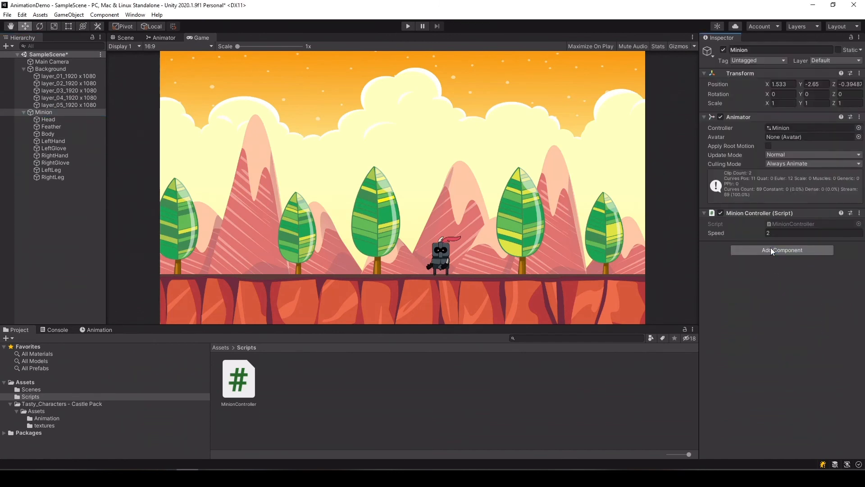
# Step: Run the game, move the Minion left and right several times to test the controller, and stop play mode
pyautogui.click(408, 26)
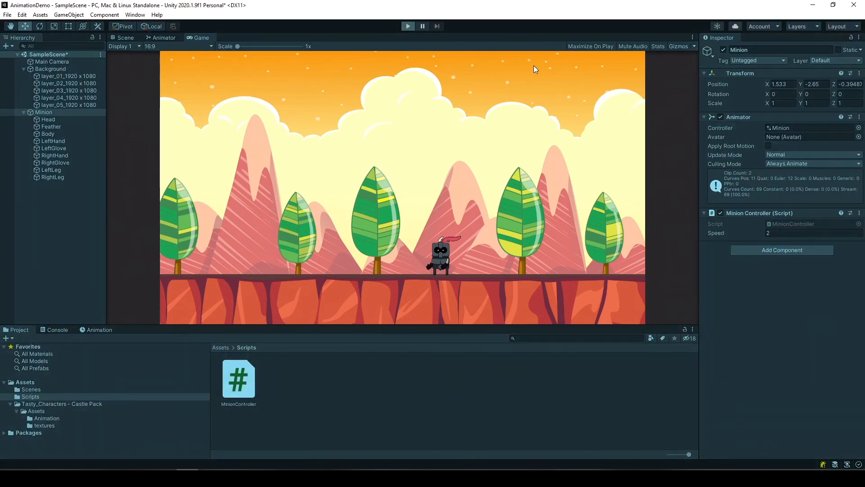
pyautogui.press('Left')
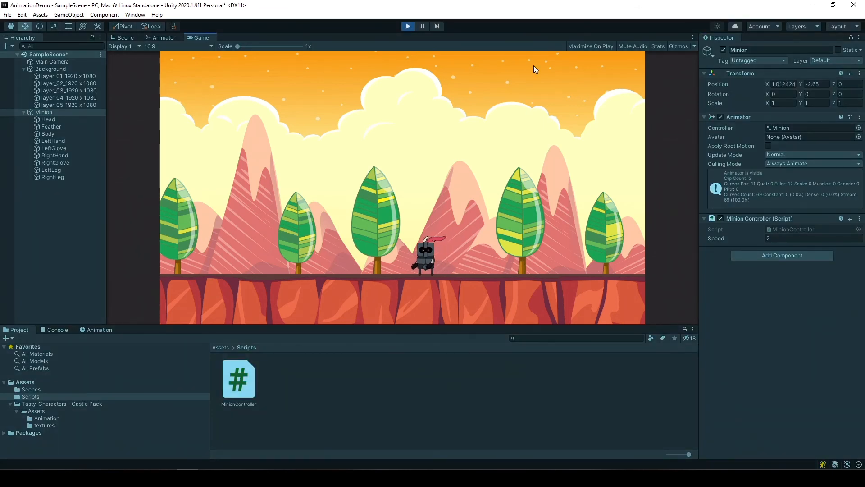
pyautogui.press('Right')
pyautogui.press('Left')
pyautogui.press('Right')
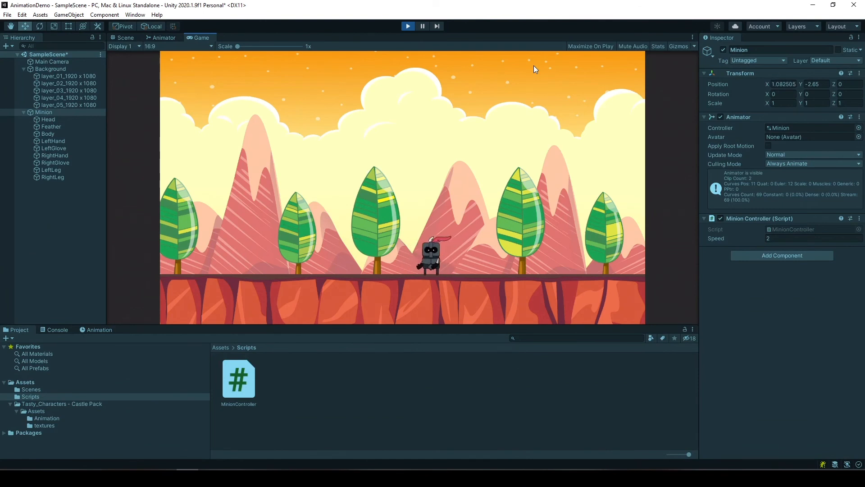
pyautogui.press('Left')
pyautogui.press('Right')
pyautogui.press('Left')
pyautogui.press('Right')
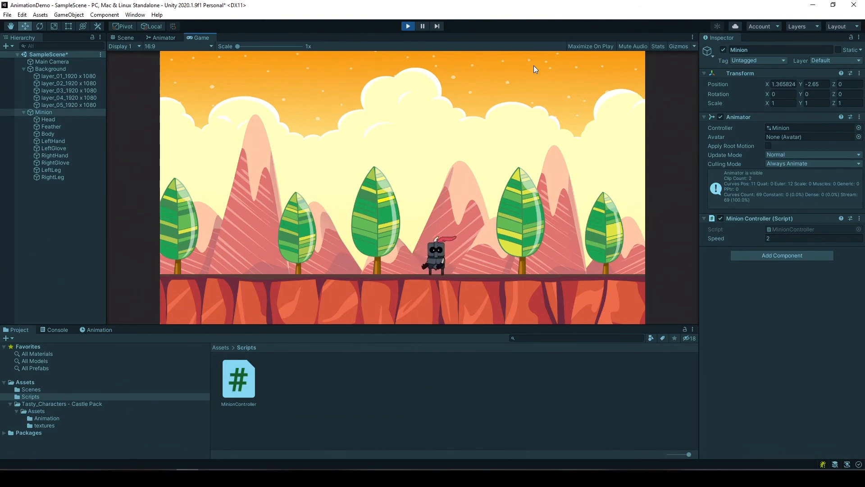
pyautogui.click(407, 26)
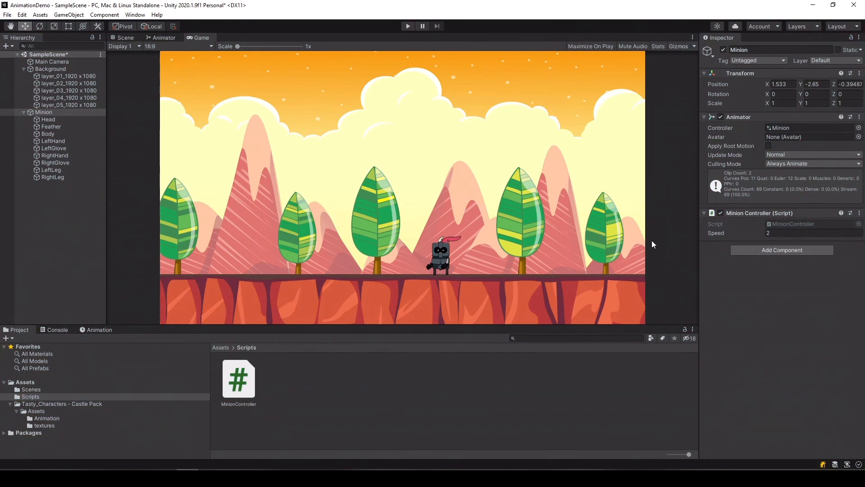
# Step: Switch back to MinionController.cs in Visual Studio and start a new line below the transform.position assignment in Update()
pyautogui.hotkey('alt', 'Tab')
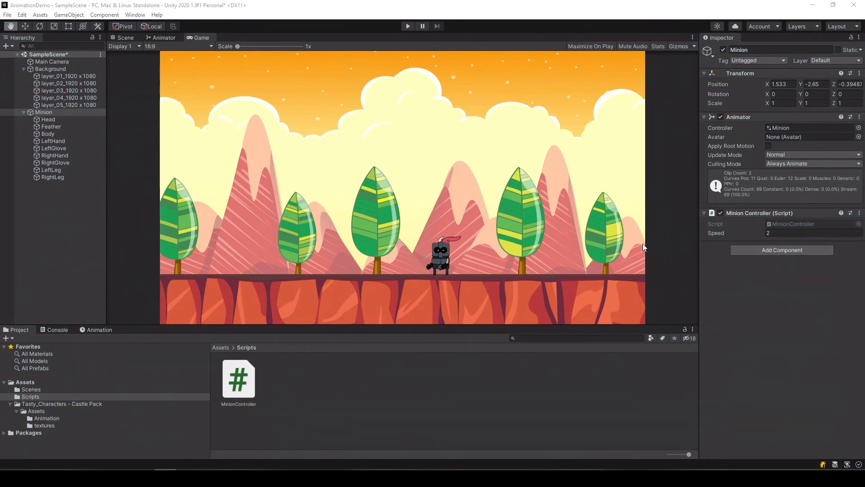
pyautogui.hotkey('alt', 'Tab')
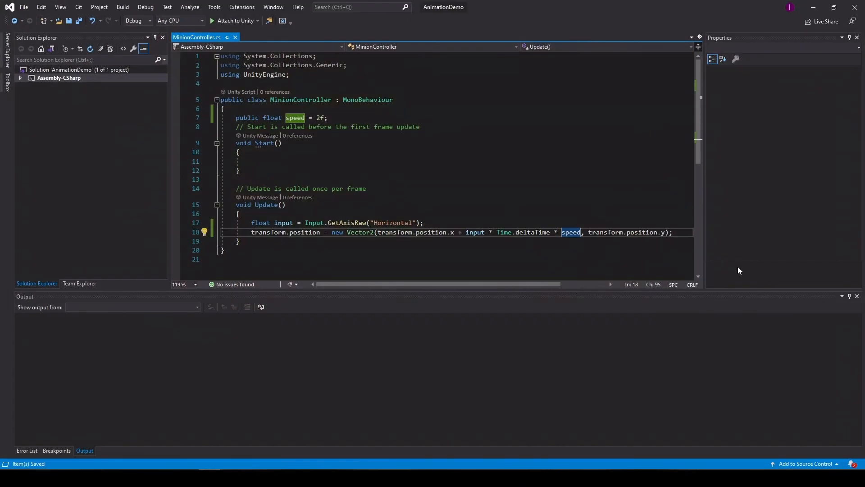
pyautogui.press('End')
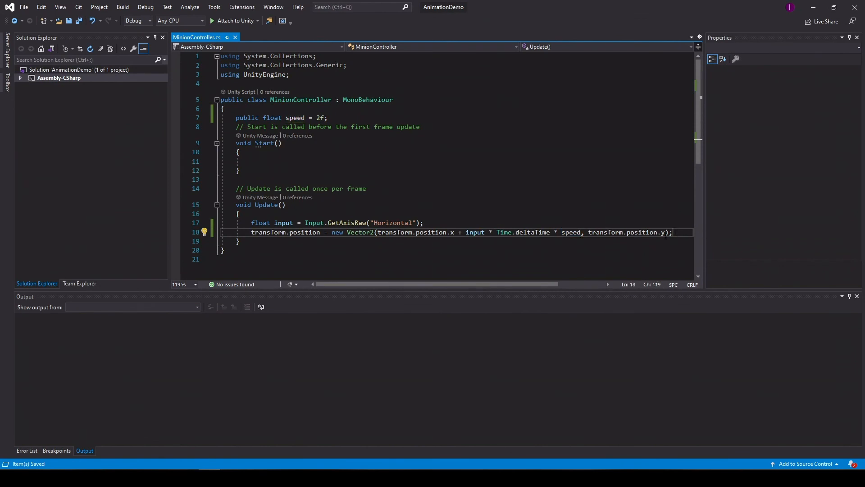
pyautogui.press('Return')
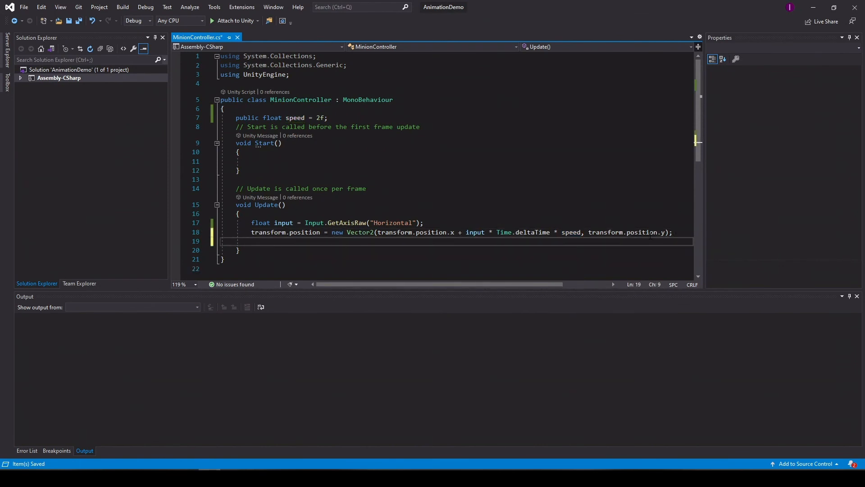
pyautogui.write('if (')
pyautogui.doubleClick(292, 223)
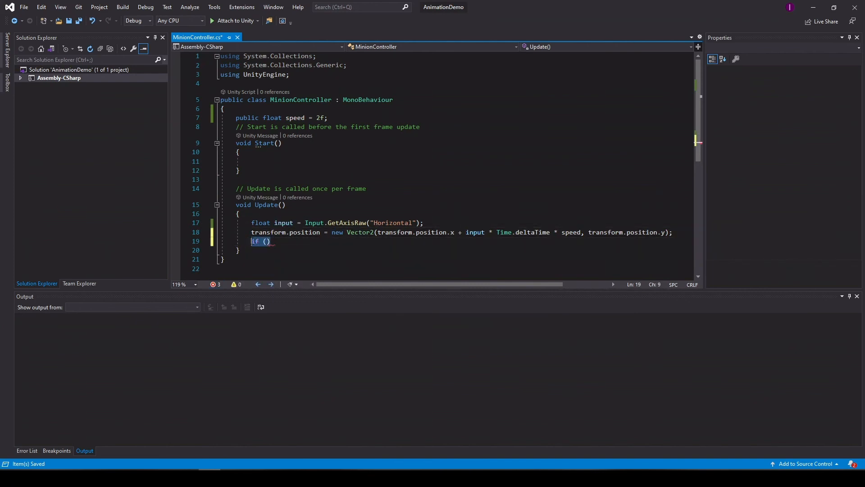
pyautogui.click(255, 223)
pyautogui.moveTo(251, 232); pyautogui.dragTo(320, 234)
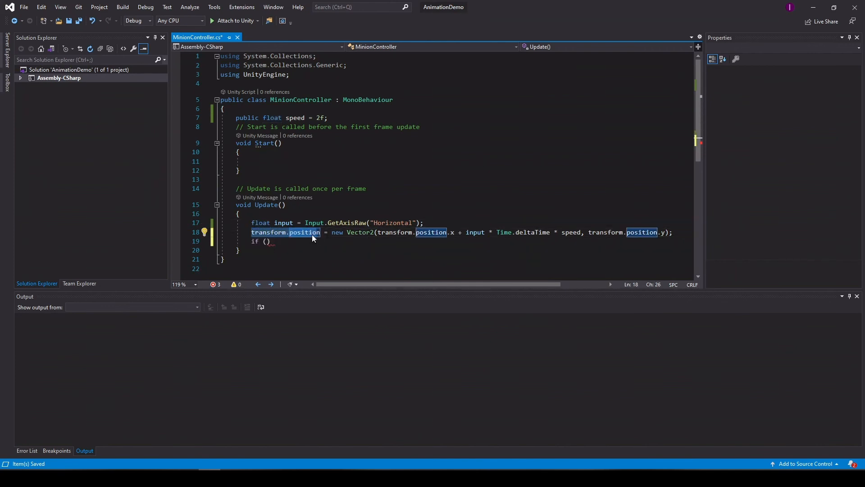
pyautogui.click(273, 232)
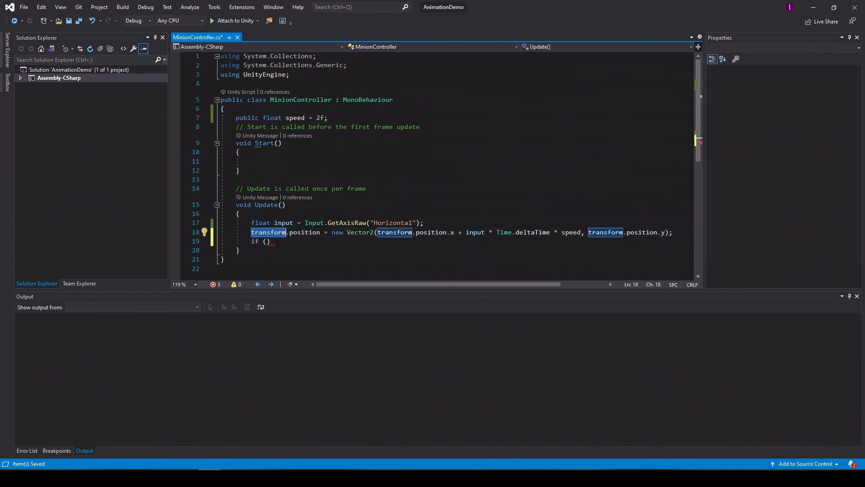
pyautogui.moveTo(252, 241); pyautogui.dragTo(260, 242)
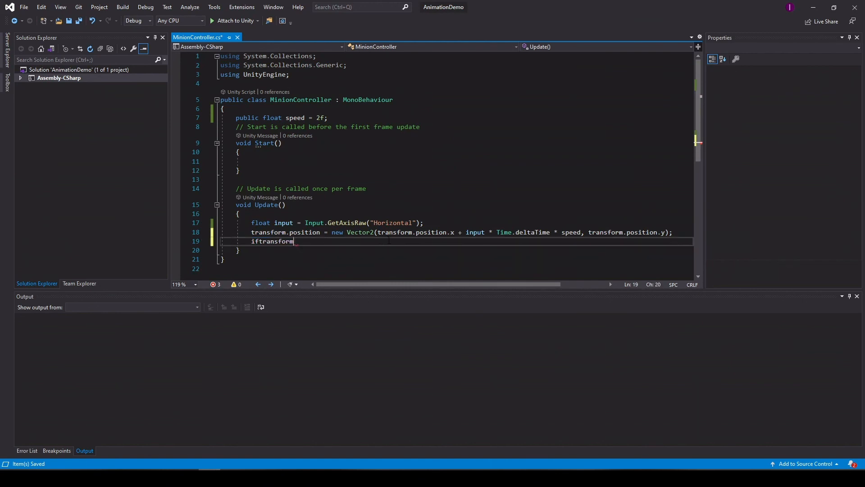
pyautogui.press('BackSpace')
pyautogui.press('BackSpace')
pyautogui.press('BackSpace')
# Step: On the line below the position assignment, begin the statement transform.localScale = new Vector2()
pyautogui.write('transform.s')
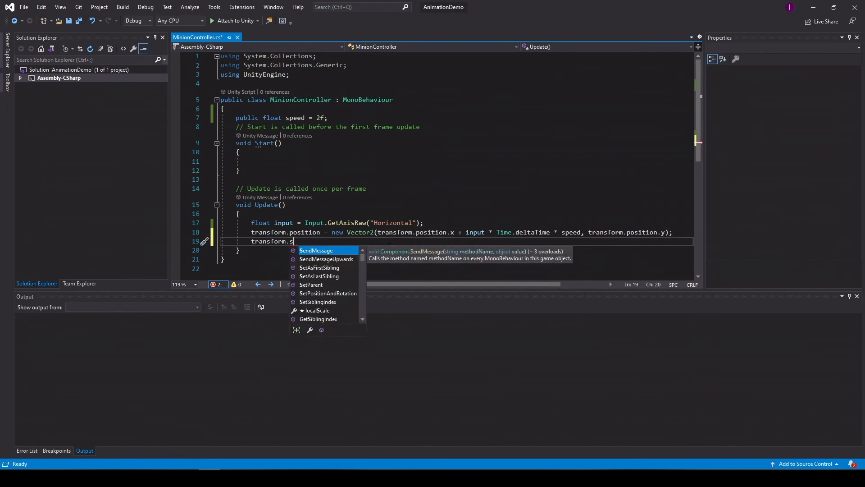
pyautogui.write('ca')
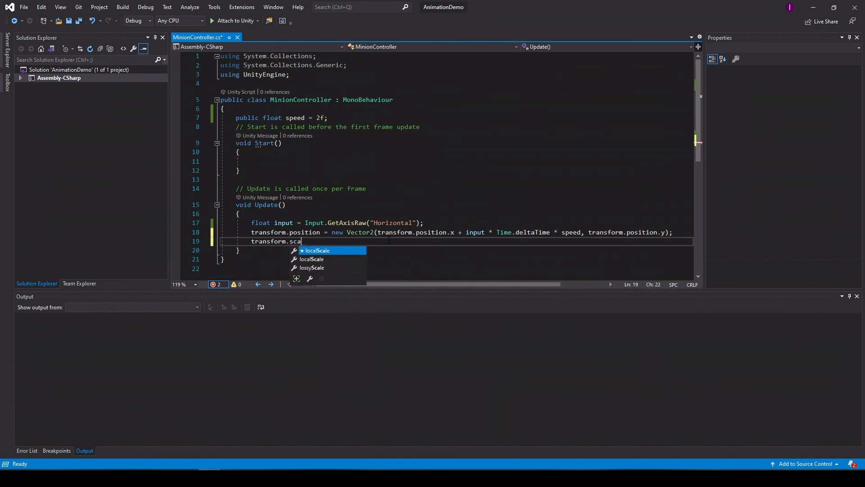
pyautogui.press('Tab')
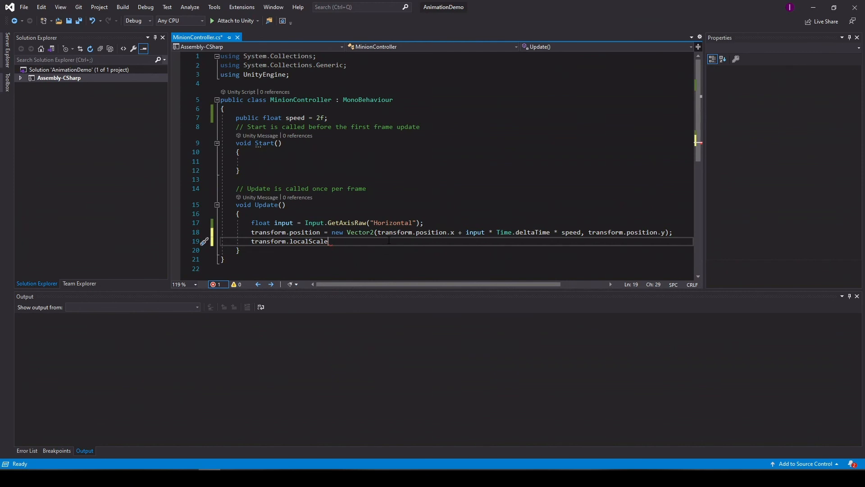
pyautogui.write('= new Ve')
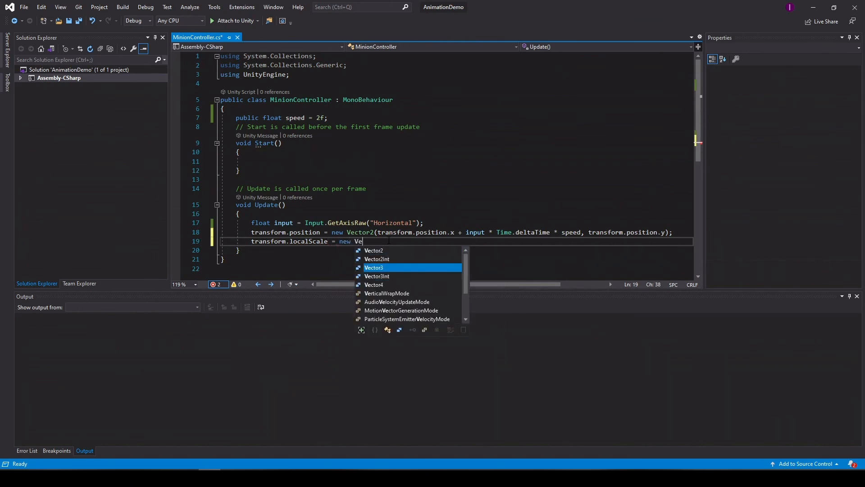
pyautogui.write('c')
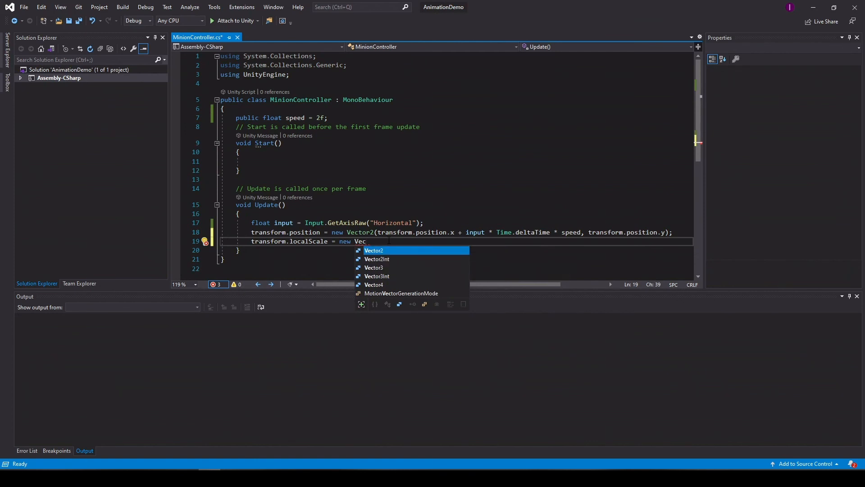
pyautogui.write('tor2(')
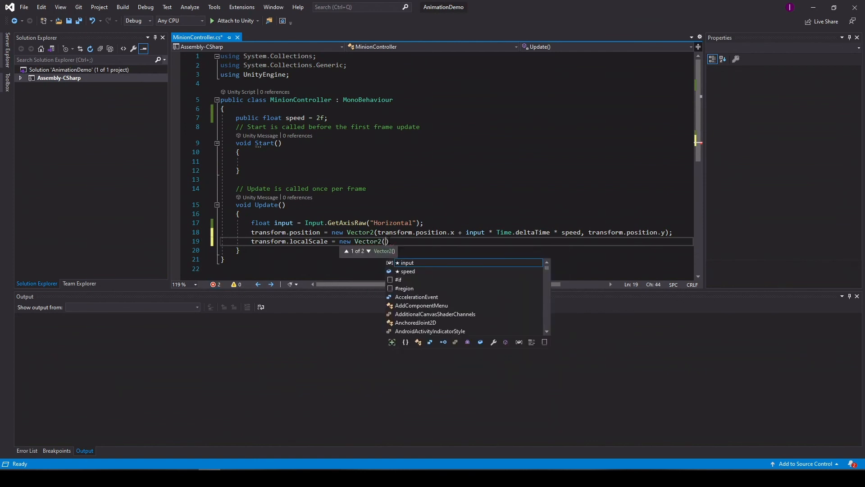
# Step: Above the localScale line in Update(), declare int direction = input > 0 ? 1 : -1;
pyautogui.click(678, 232)
pyautogui.press('Return')
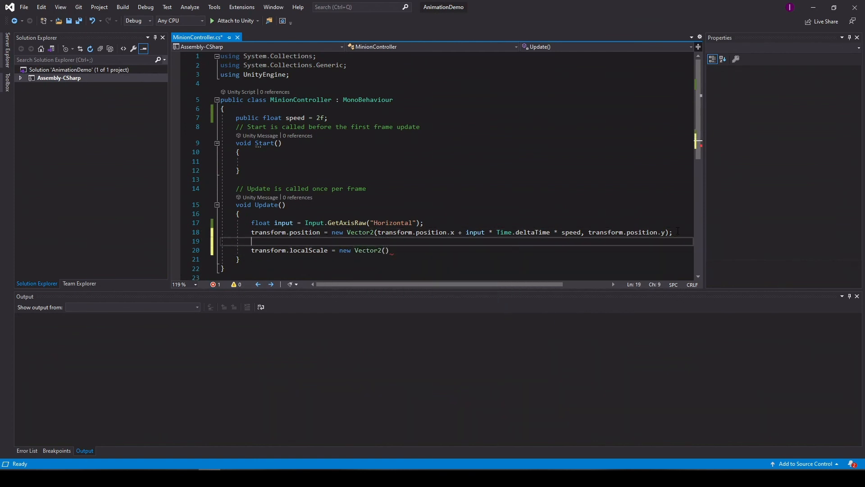
pyautogui.write('int')
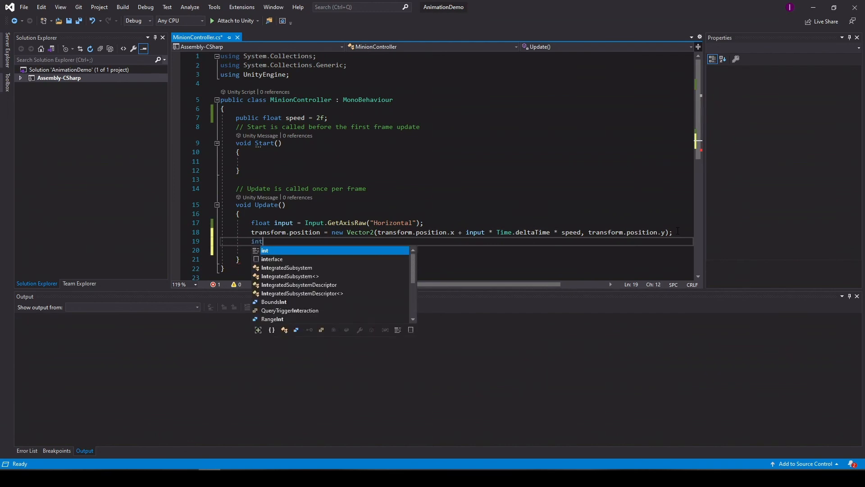
pyautogui.write(' direction = ')
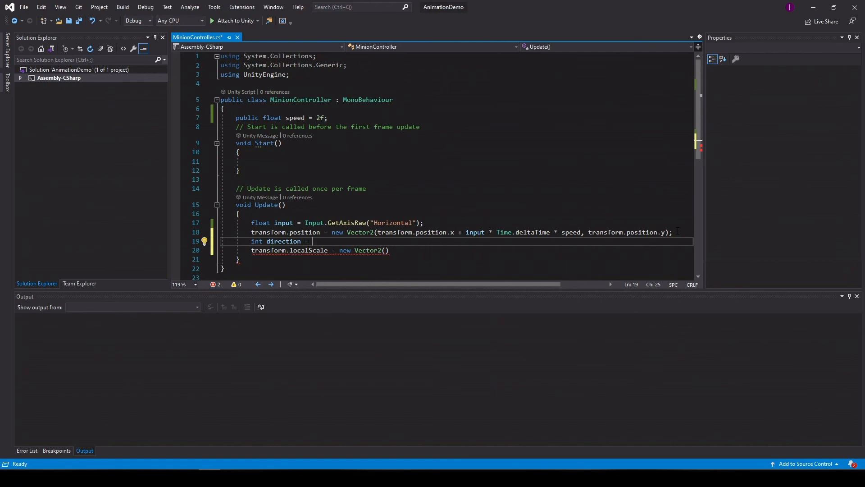
pyautogui.write('in')
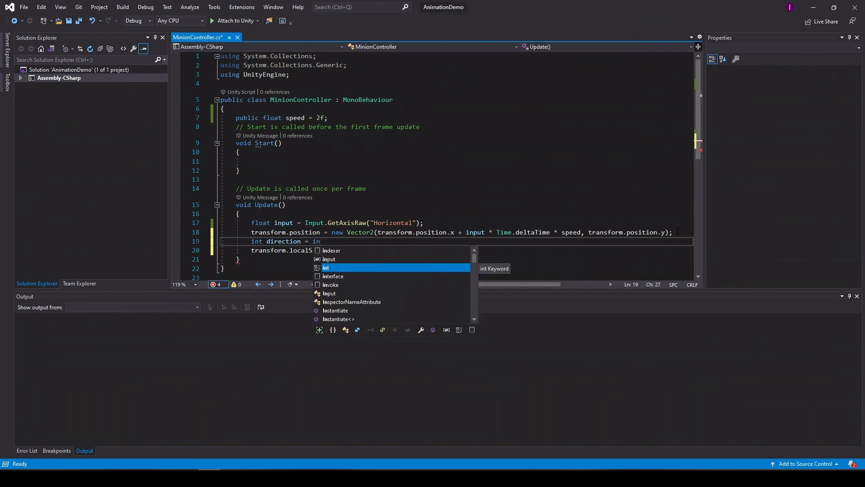
pyautogui.write('put')
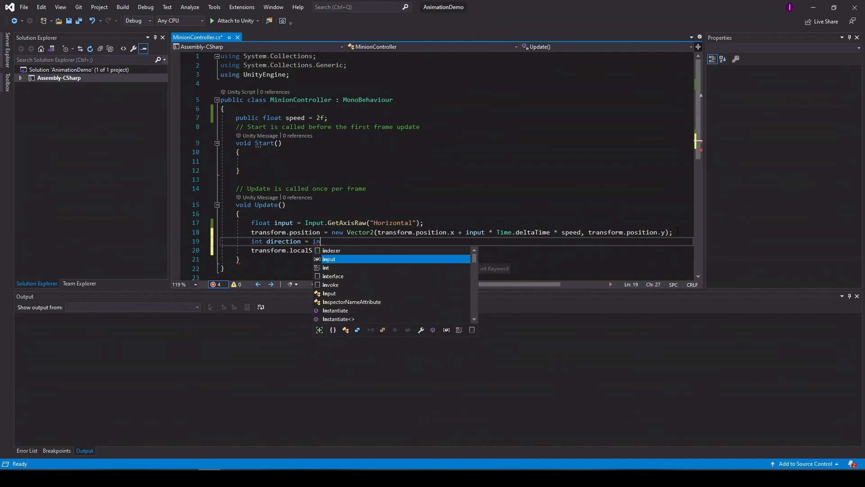
pyautogui.write(' >')
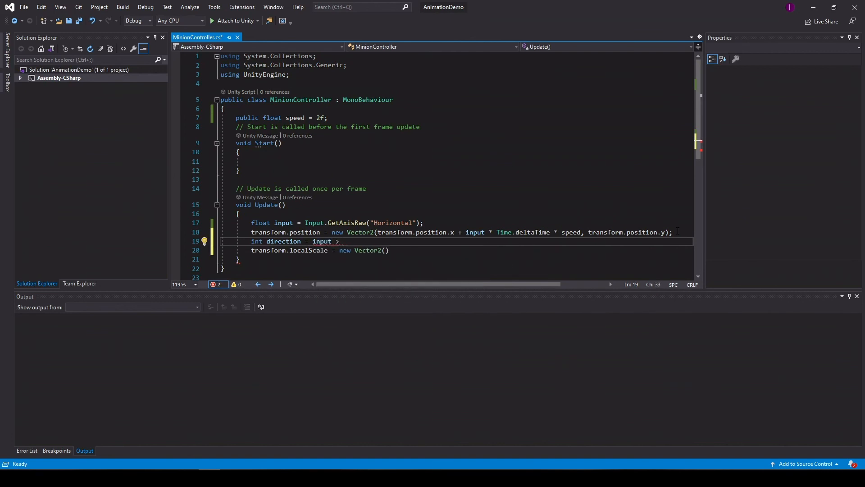
pyautogui.write(' 0 ? 1 : -1;')
# Step: Insert the direction variable as the first argument of the localScale Vector2, followed by a comma
pyautogui.doubleClick(286, 242)
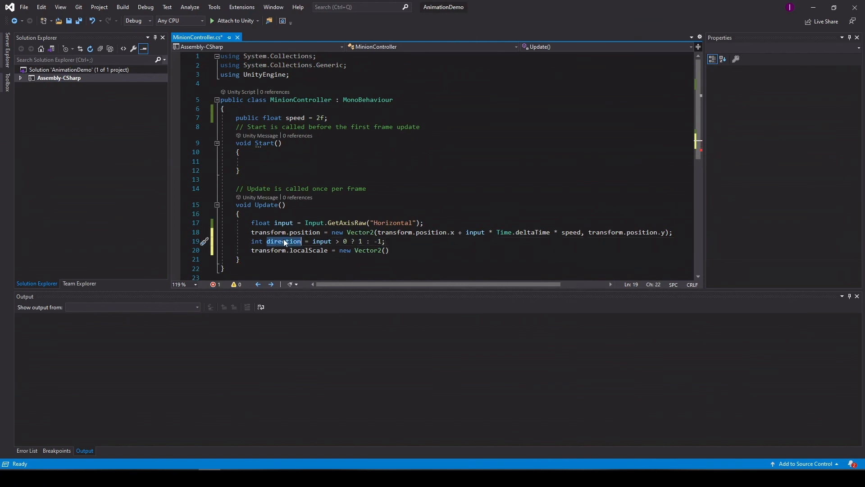
pyautogui.hotkey('ctrl', 'c')
pyautogui.click(386, 250)
pyautogui.hotkey('ctrl', 'v')
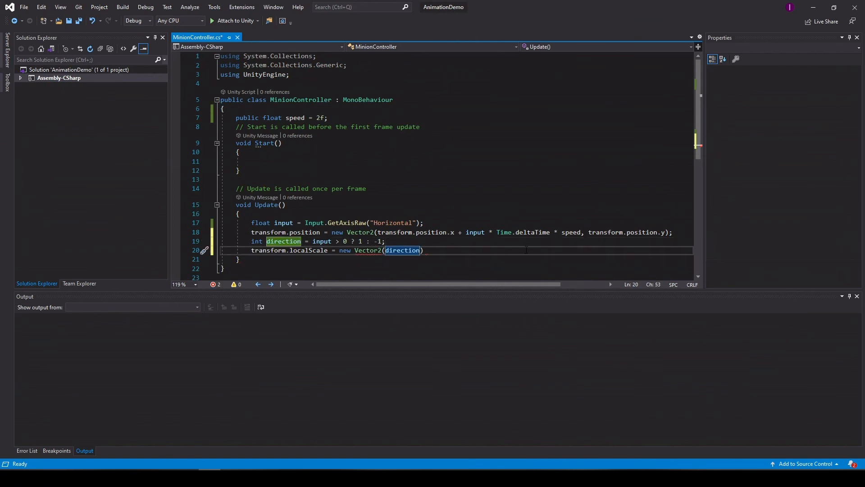
pyautogui.write(',')
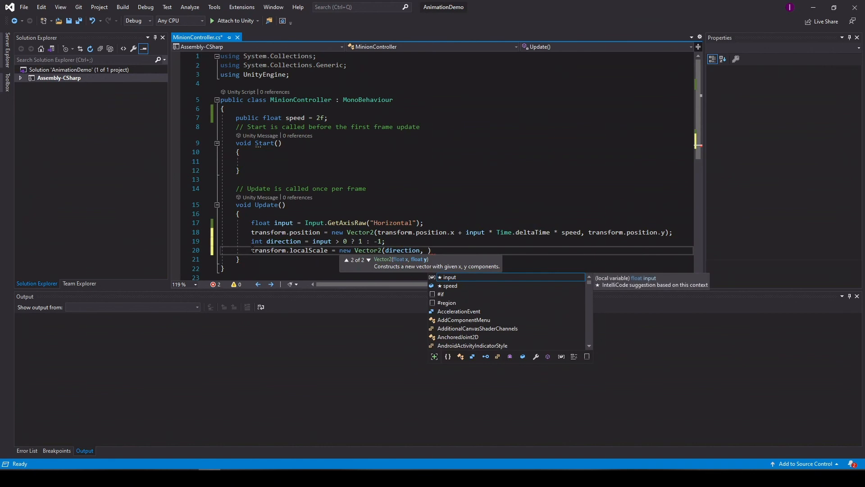
# Step: Use transform.localScale.y as the second argument of the localScale Vector2, end the statement, and save the script
pyautogui.moveTo(252, 251); pyautogui.dragTo(328, 250)
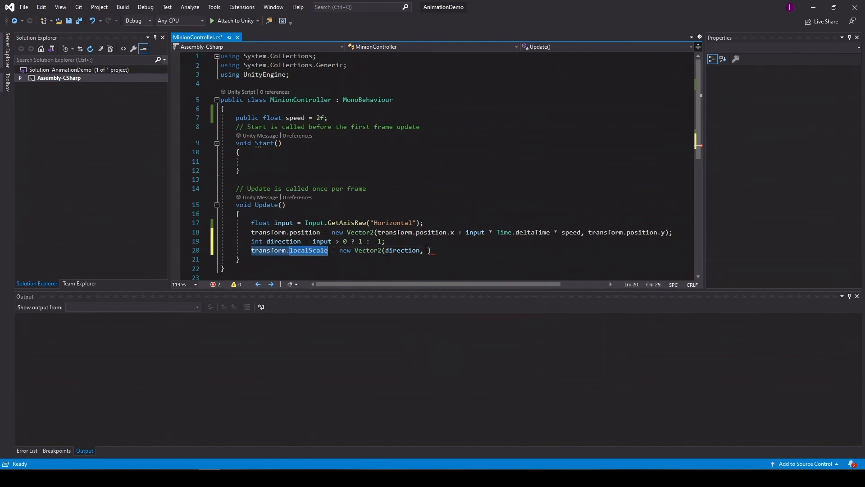
pyautogui.hotkey('ctrl', 'c')
pyautogui.click(427, 251)
pyautogui.hotkey('ctrl', 'v')
pyautogui.write('.y')
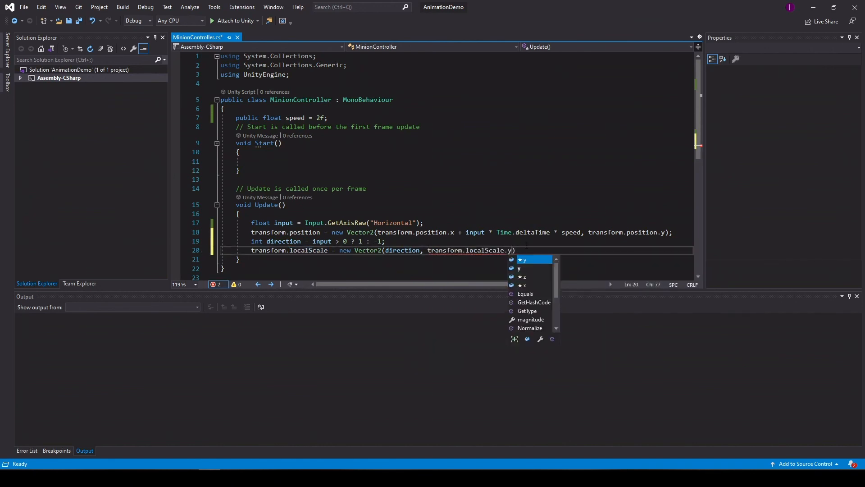
pyautogui.write(');')
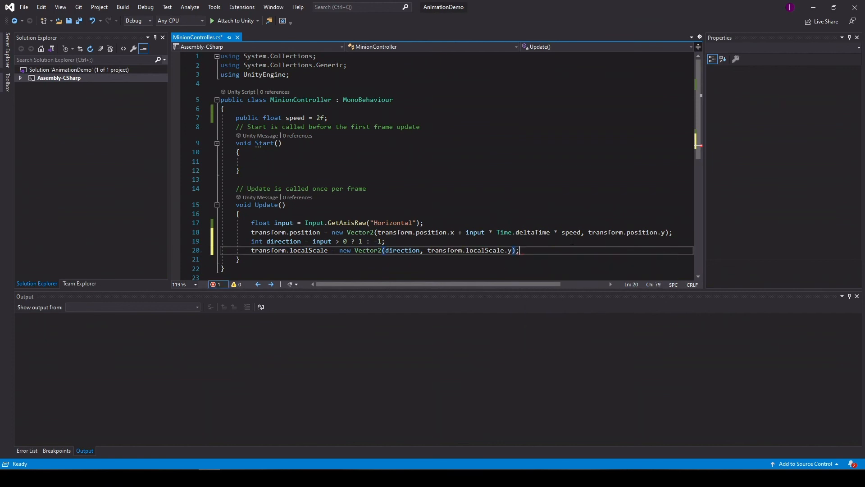
pyautogui.hotkey('ctrl', 's')
# Step: Switch to Unity, run the game to test the Minion's facing direction, and stop play mode
pyautogui.hotkey('alt', 'Tab')
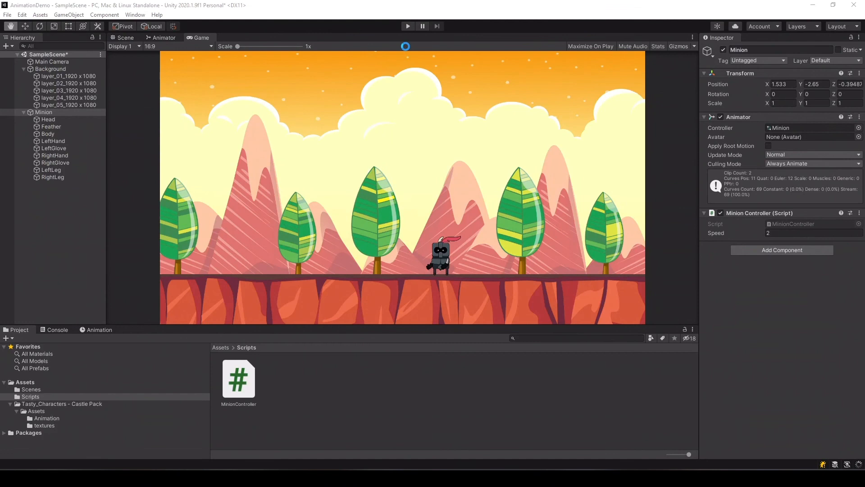
pyautogui.click(408, 26)
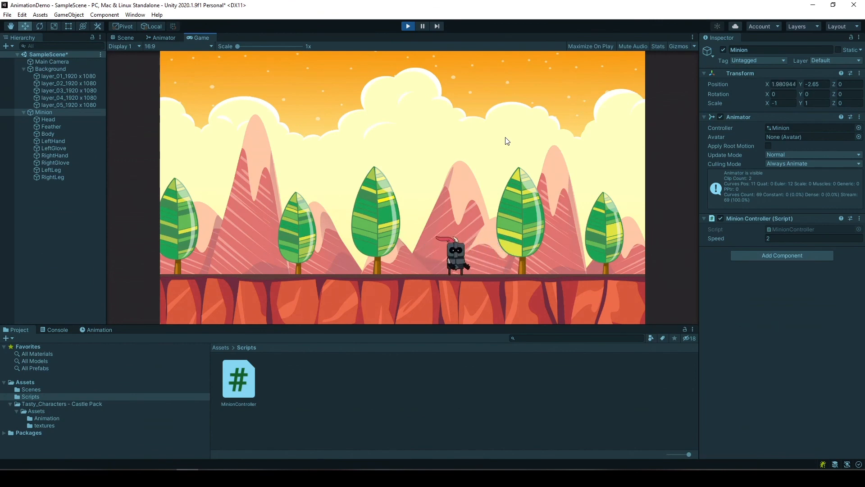
pyautogui.click(408, 25)
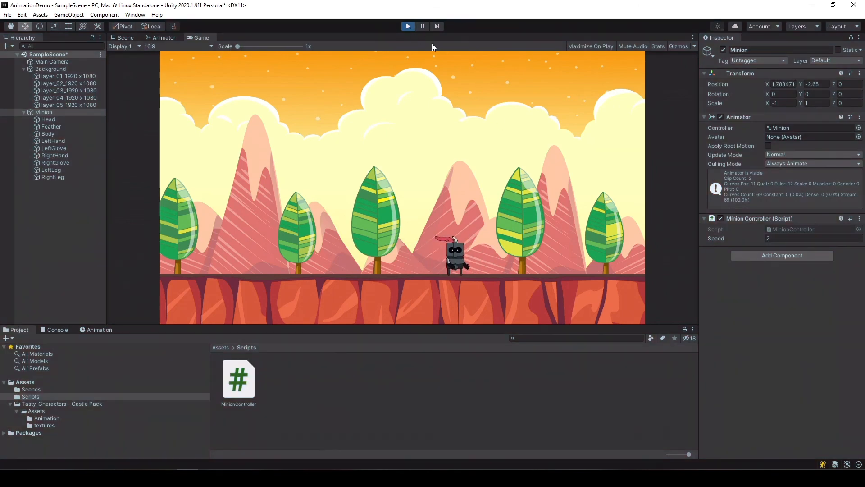
# Step: Switch back to Visual Studio, change the direction expression to input > 0 ? -1 : 1, and save the script
pyautogui.hotkey('alt', 'Tab')
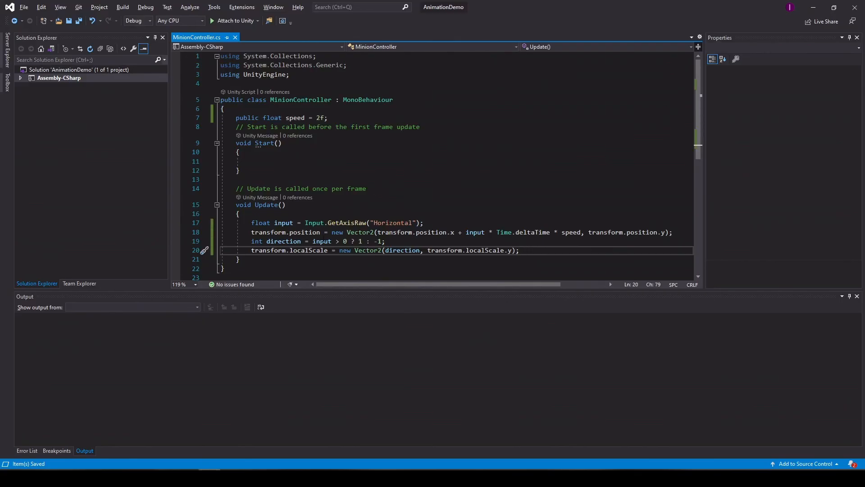
pyautogui.click(360, 242)
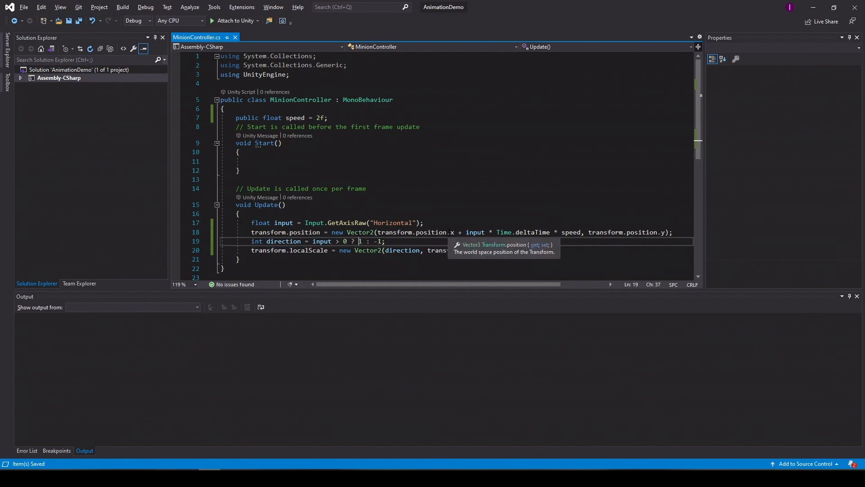
pyautogui.write('-')
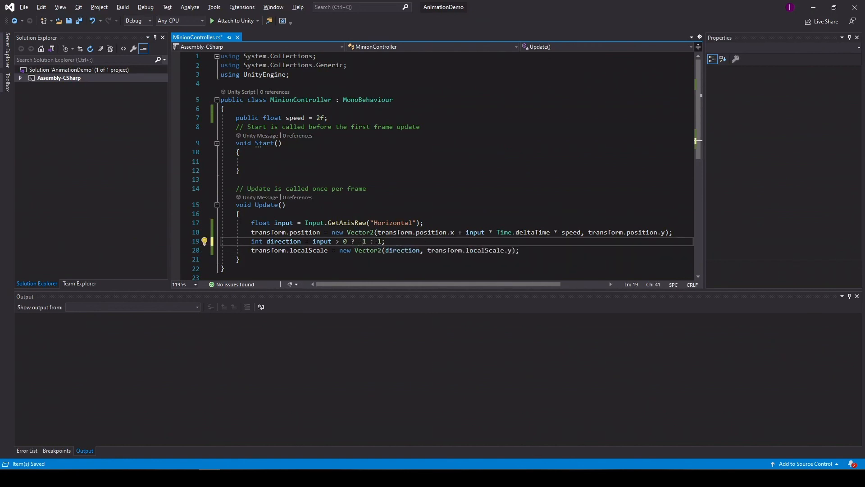
pyautogui.hotkey('ctrl', 'z')
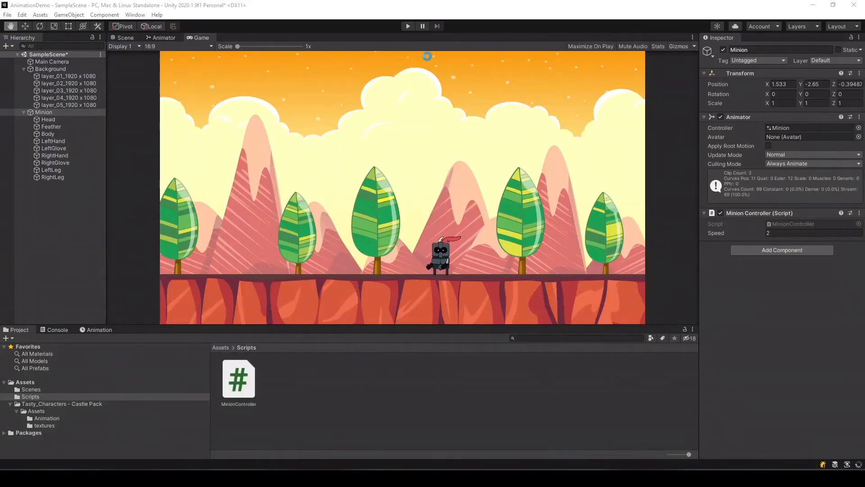
# Step: Run the game in Unity, move the Minion left and right repeatedly to test its flipping, and stop play mode
pyautogui.click(408, 26)
pyautogui.click(406, 26)
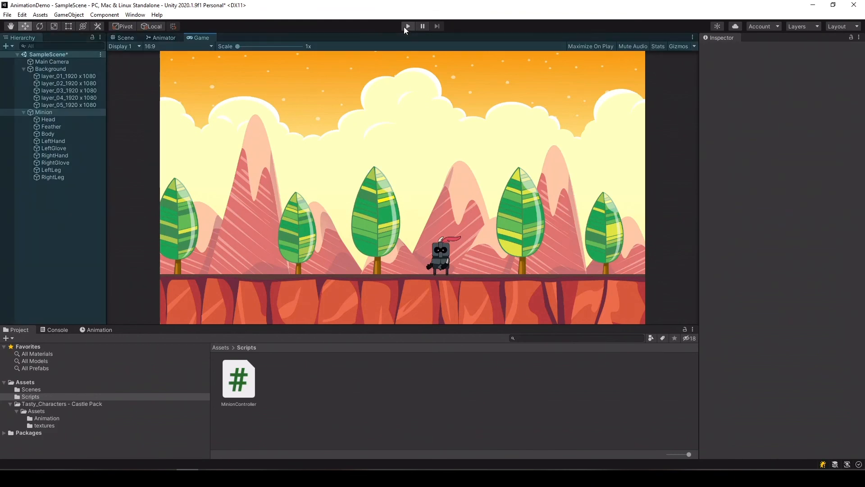
pyautogui.press('Left')
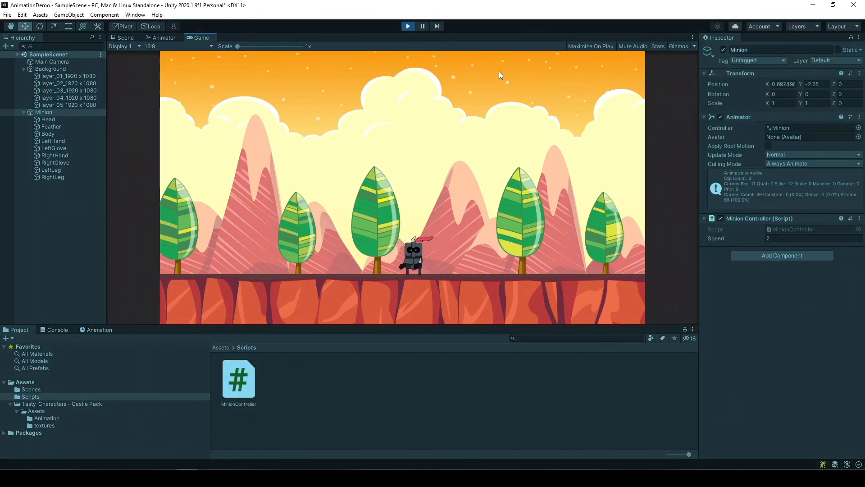
pyautogui.press('Right')
pyautogui.press('Left')
pyautogui.press('Right')
pyautogui.press('Left')
pyautogui.press('Right')
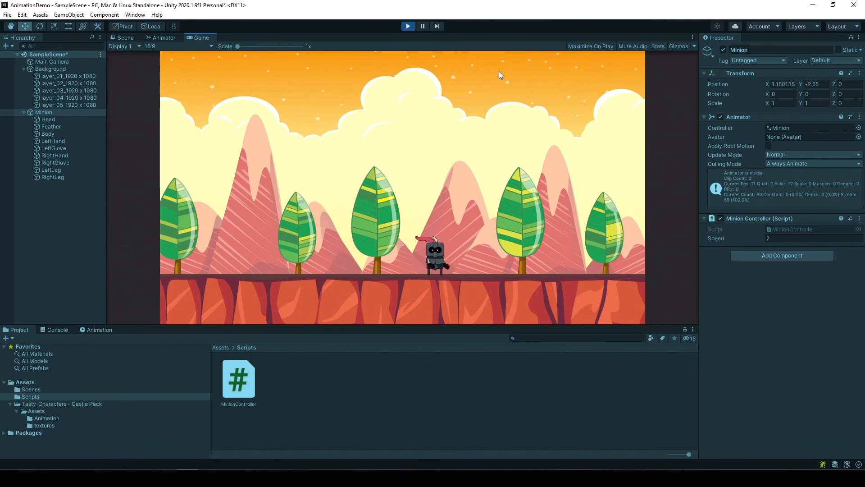
pyautogui.press('Left')
pyautogui.press('Right')
pyautogui.press('Left')
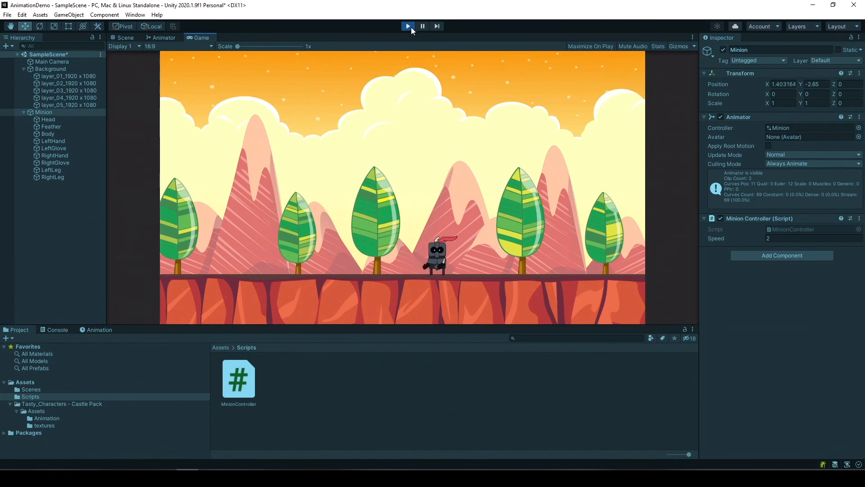
pyautogui.click(408, 26)
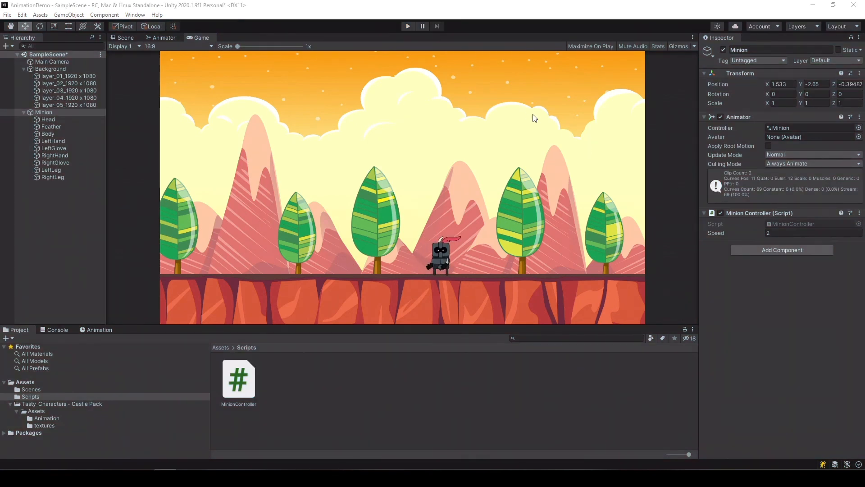
# Step: Switch back to MinionController.cs in Visual Studio and add a blank line below the input declaration in Update()
pyautogui.hotkey('alt', 'Tab')
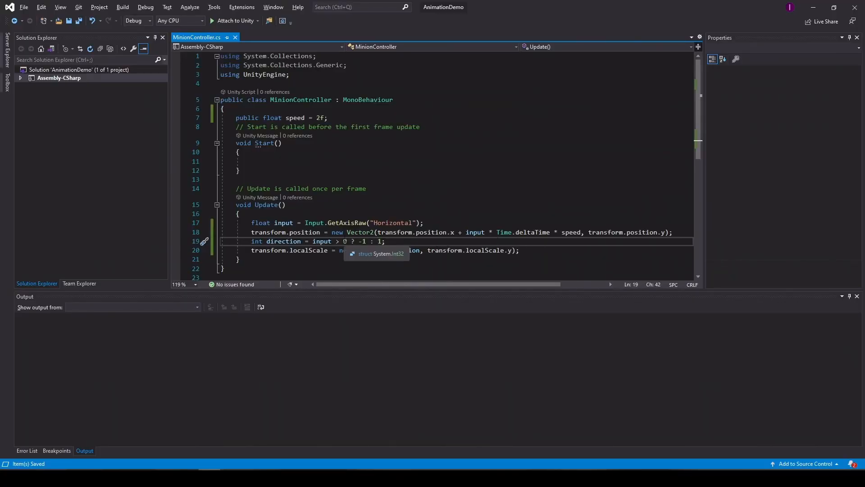
pyautogui.doubleClick(284, 222)
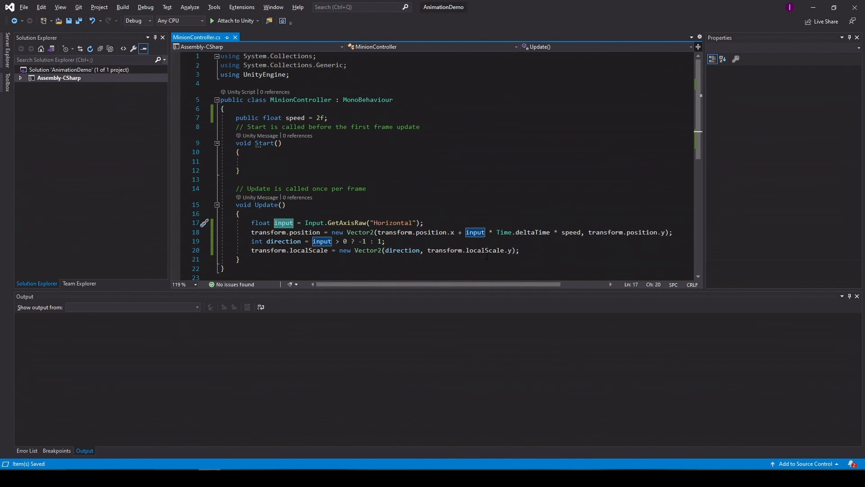
pyautogui.click(558, 223)
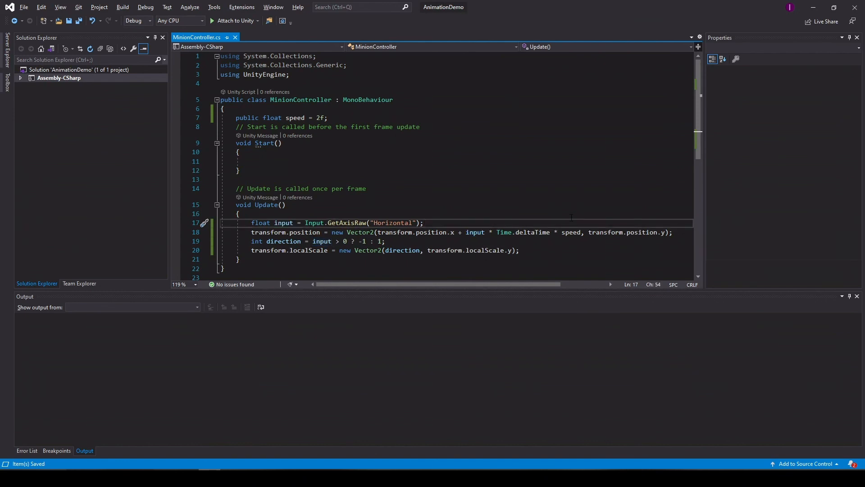
pyautogui.press('Return')
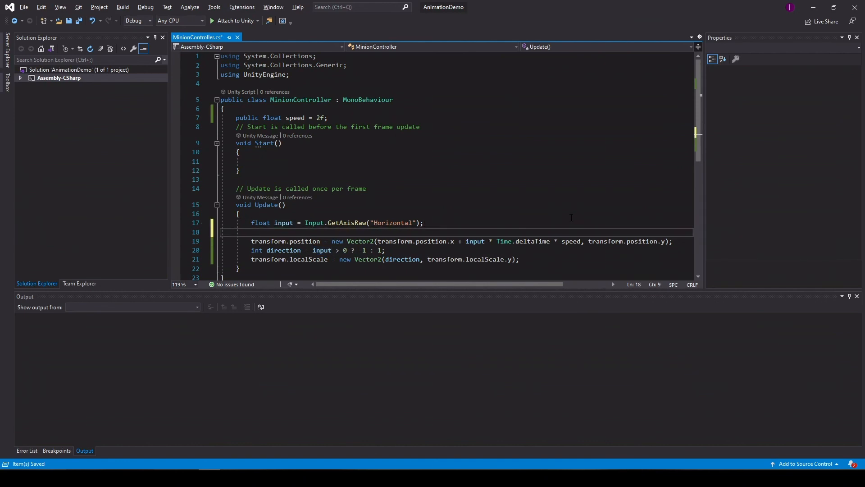
# Step: Below the speed field, declare private Animator _animator;
pyautogui.click(357, 118)
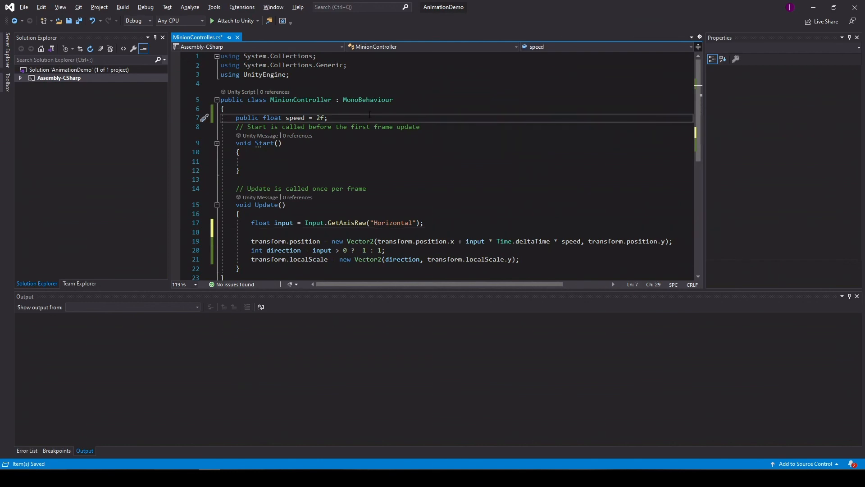
pyautogui.press('Return')
pyautogui.write('private ')
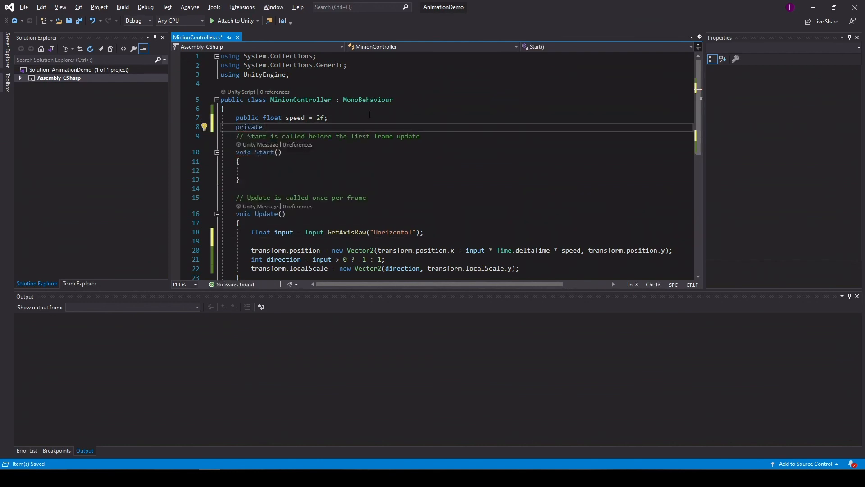
pyautogui.write('Animator ')
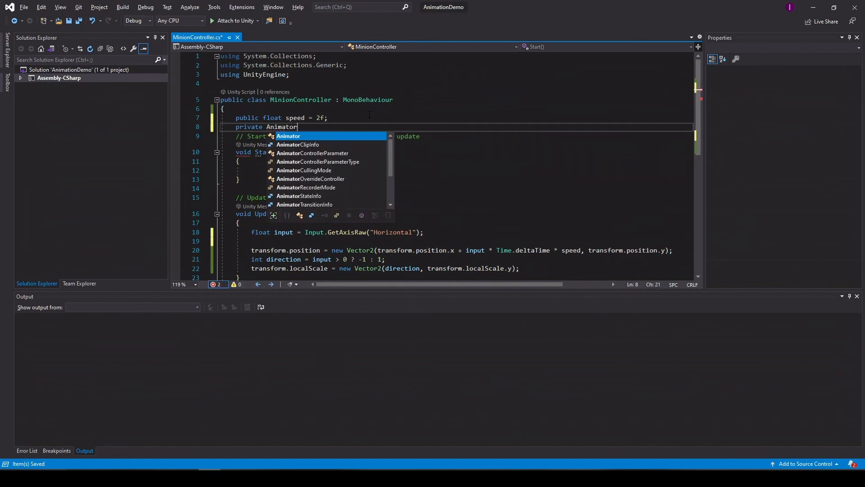
pyautogui.write('_animator;')
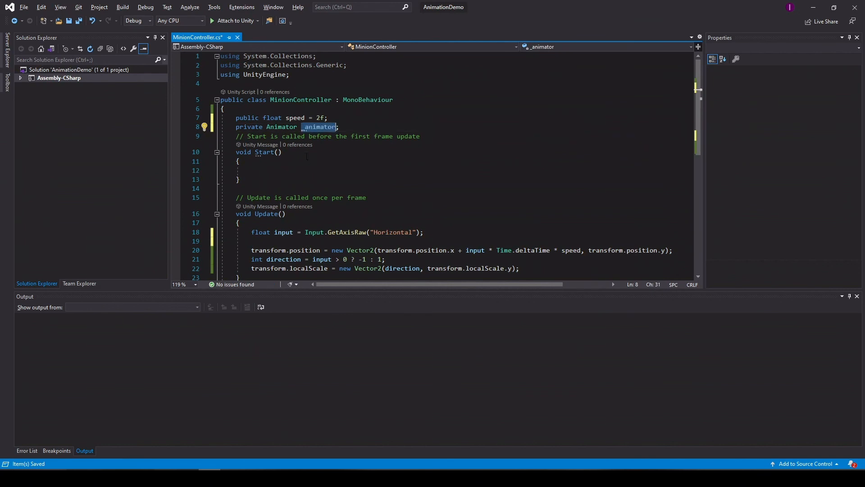
# Step: In Start(), assign _animator = GetComponent<Animator>(); and place the cursor on the blank line below the input declaration in Update()
pyautogui.click(349, 167)
pyautogui.write('_animator')
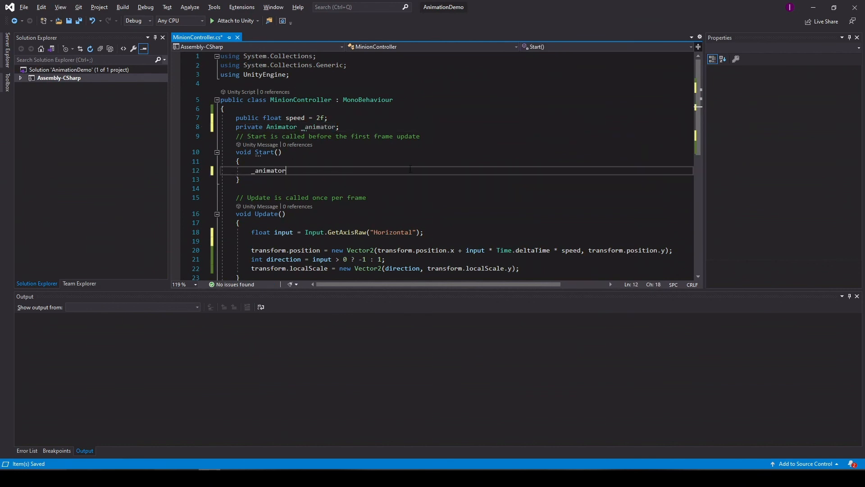
pyautogui.write(' = G')
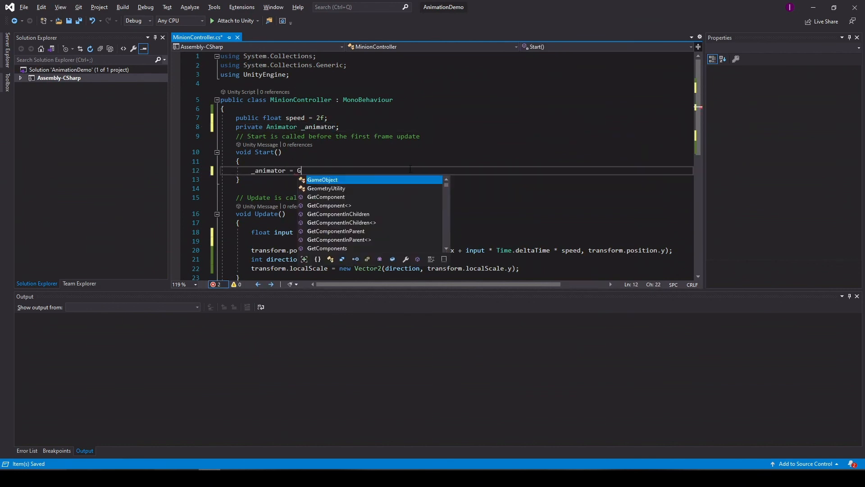
pyautogui.write('etComponent<Animator>')
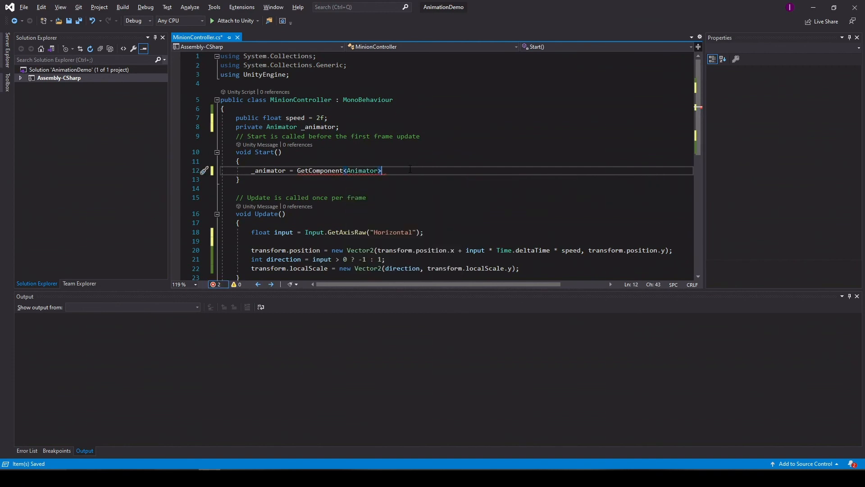
pyautogui.write('();')
pyautogui.doubleClick(270, 170)
pyautogui.hotkey('ctrl', 'c')
pyautogui.scroll(-3, 355, 190)
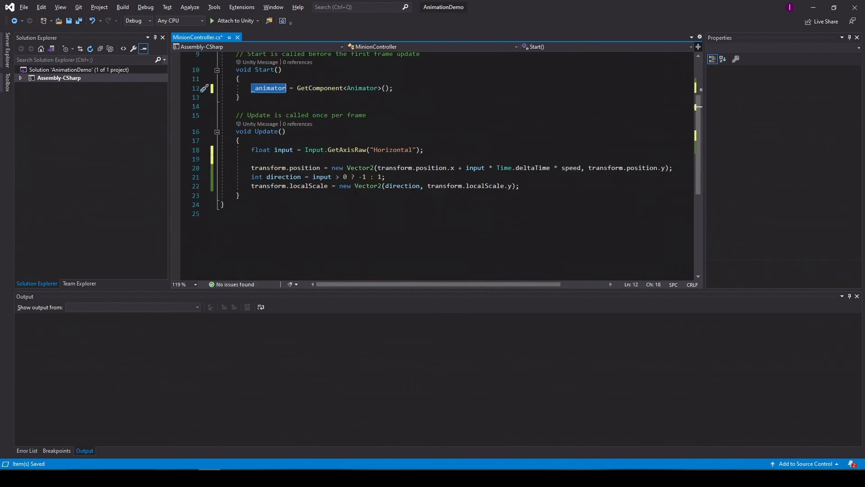
pyautogui.click(389, 156)
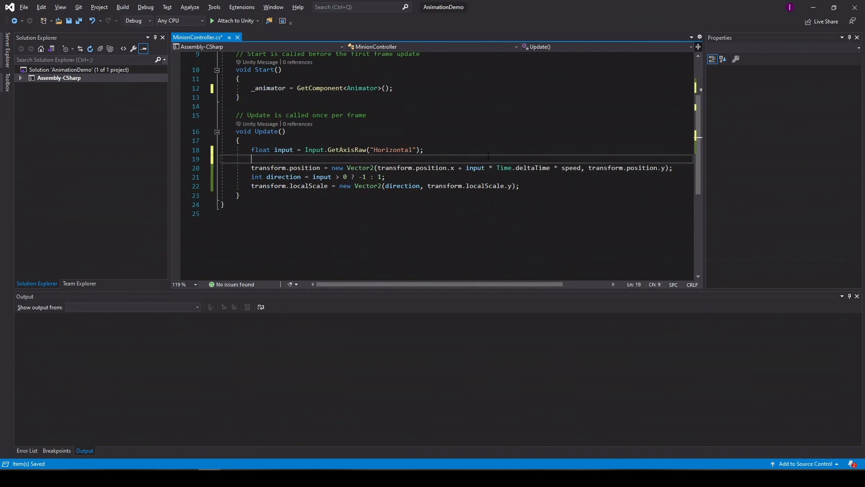
pyautogui.hotkey('ctrl', 'v')
pyautogui.press('BackSpace')
pyautogui.press('BackSpace')
pyautogui.press('BackSpace')
pyautogui.press('BackSpace')
pyautogui.press('BackSpace')
pyautogui.press('BackSpace')
pyautogui.press('BackSpace')
pyautogui.press('BackSpace')
pyautogui.press('BackSpace')
# Step: Declare bool isWalking = input != 0; on the blank line in Update()
pyautogui.write('boo')
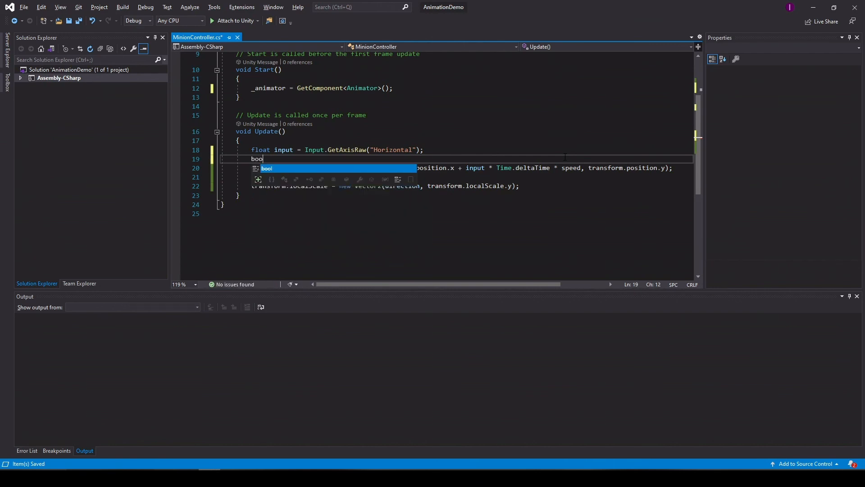
pyautogui.write('l is')
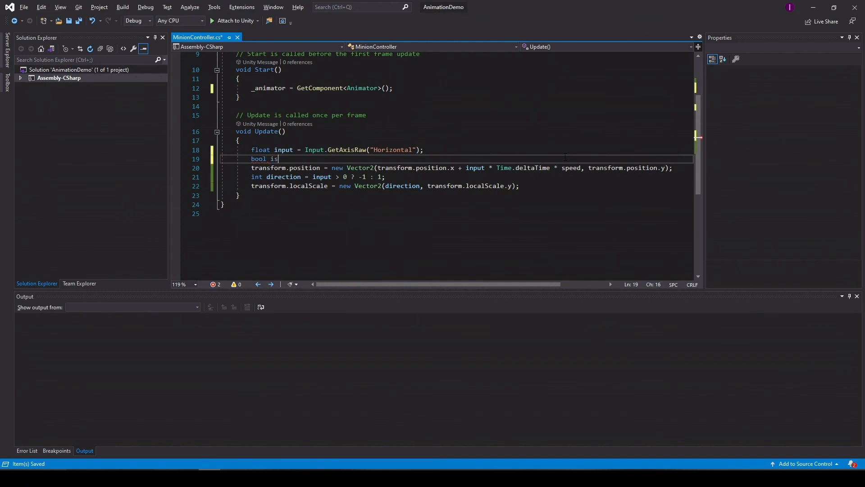
pyautogui.write('Walking = input != 0;')
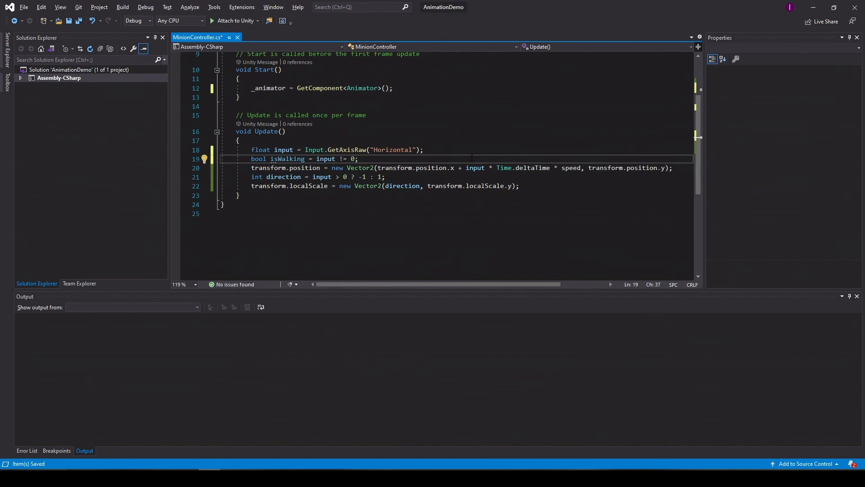
# Step: Below the isWalking declaration, add _animator.SetBool("WALKING", isWalking); and save the script
pyautogui.press('Return')
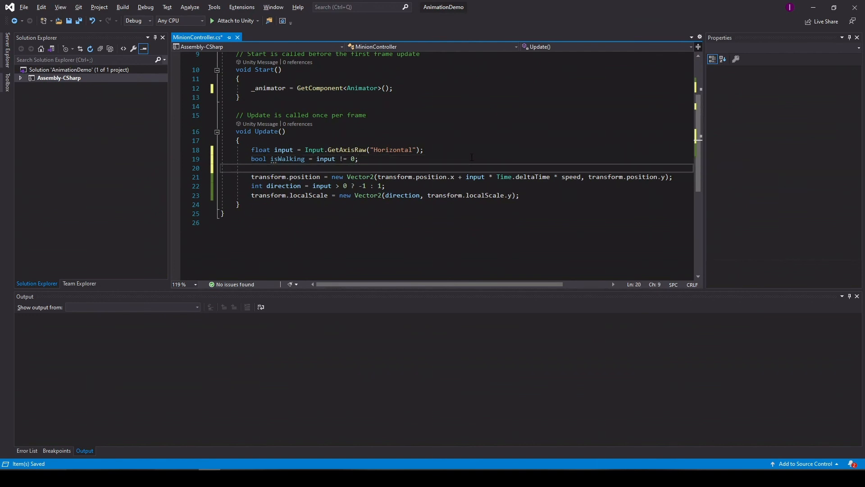
pyautogui.write('_an')
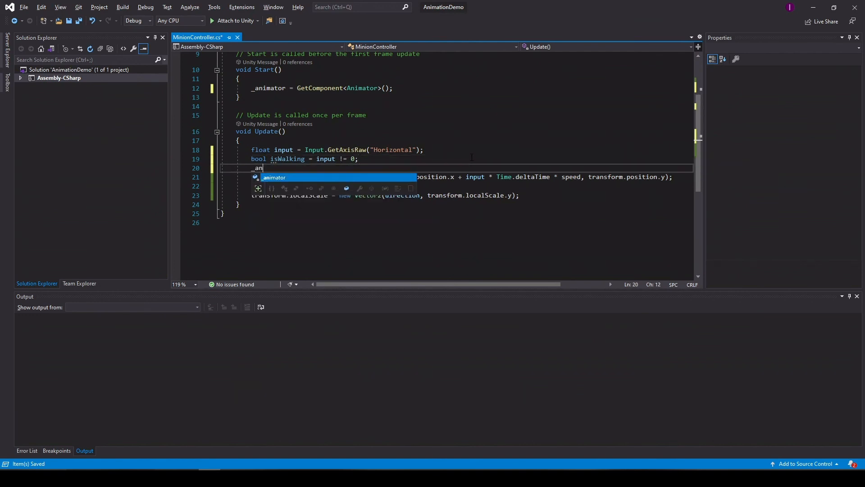
pyautogui.write('imator.s')
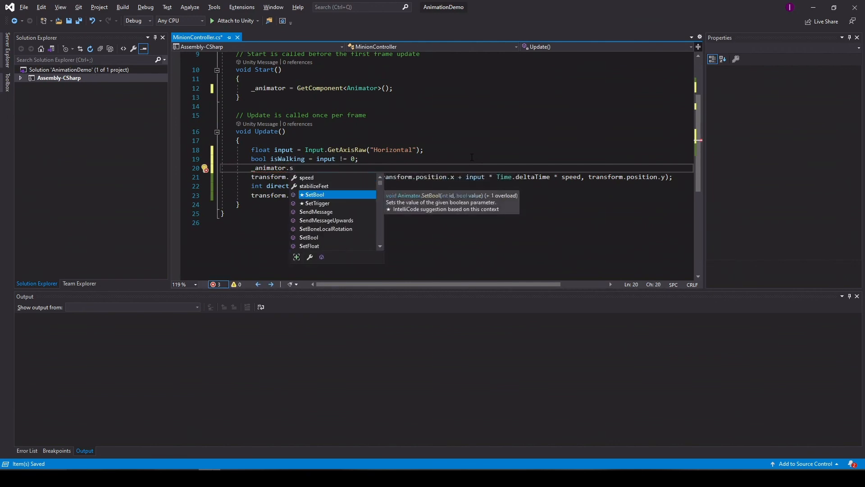
pyautogui.press('Tab')
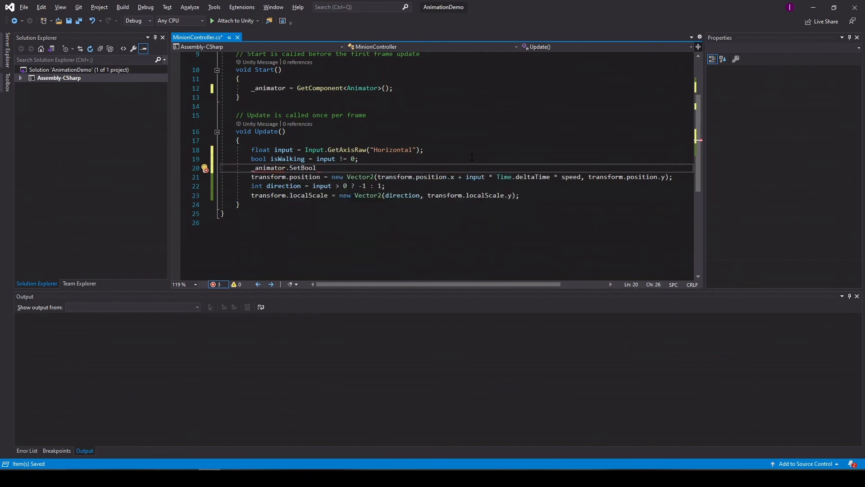
pyautogui.write('("')
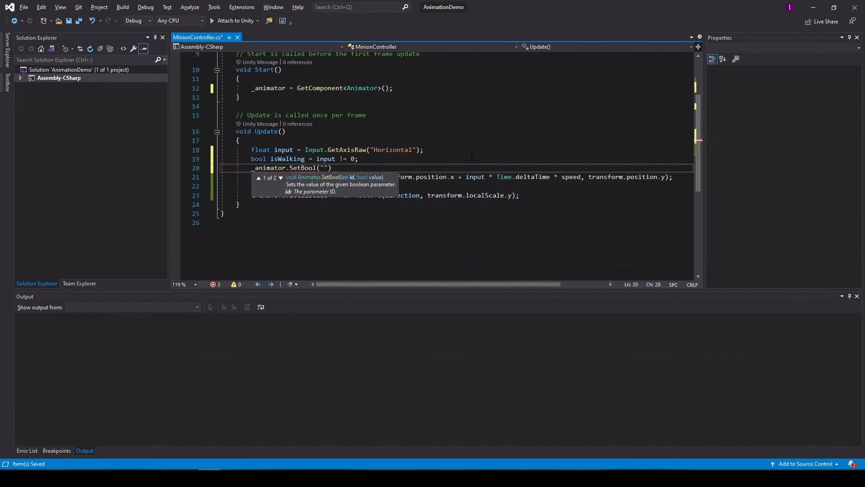
pyautogui.write('WALKING", isWalking')
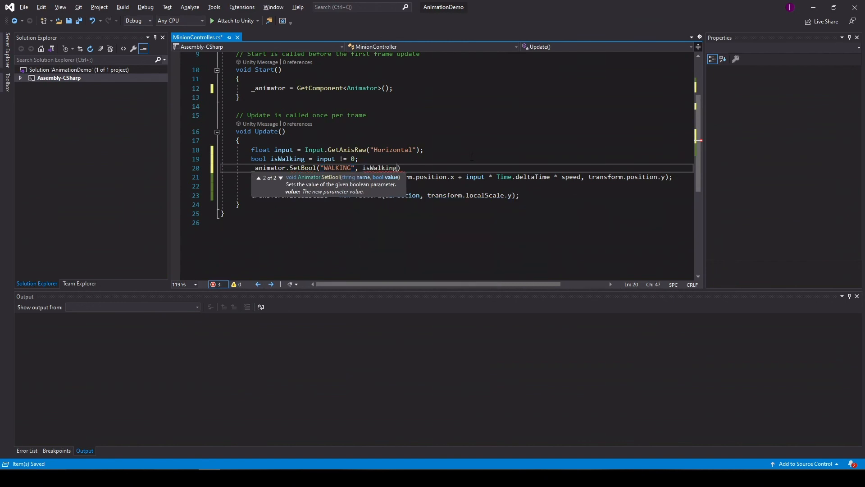
pyautogui.press('Tab')
pyautogui.press('End')
pyautogui.write(';')
pyautogui.hotkey('ctrl', 's')
# Step: Examine how isWalking is derived from input and which parameter name the SetBool call uses
pyautogui.press('Up')
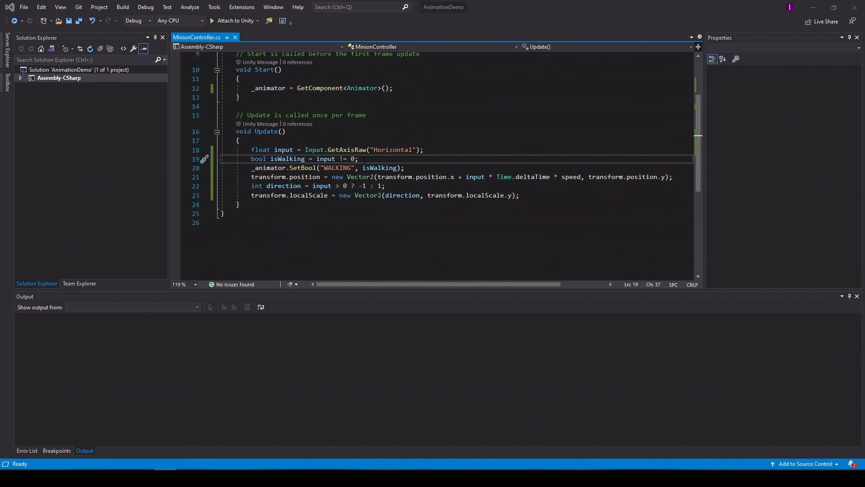
pyautogui.hotkey('shift', 'Home')
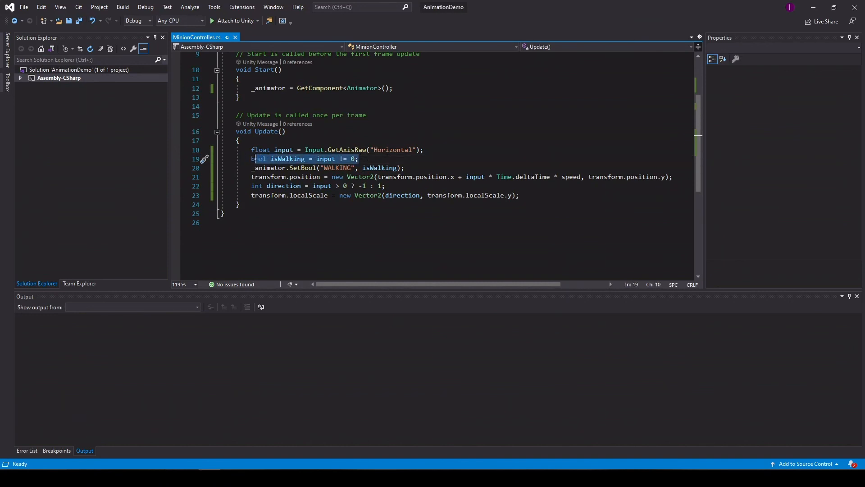
pyautogui.moveTo(255, 159); pyautogui.dragTo(252, 159)
pyautogui.click(277, 149)
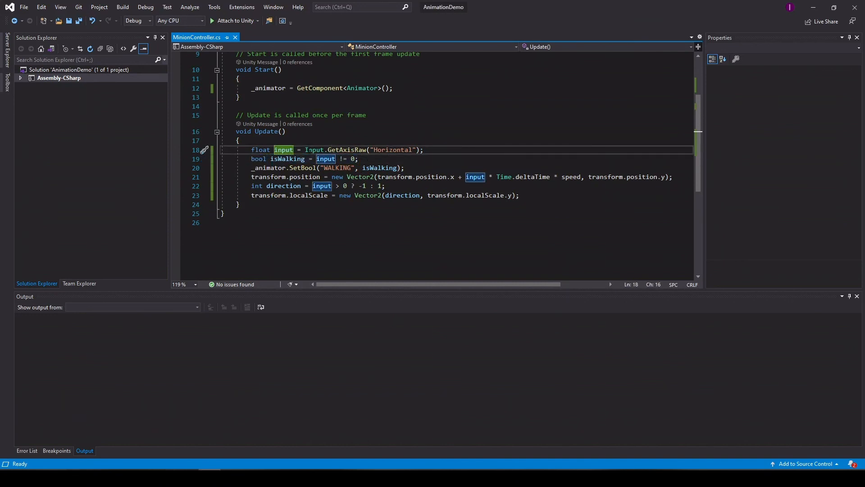
pyautogui.moveTo(362, 161); pyautogui.dragTo(317, 159)
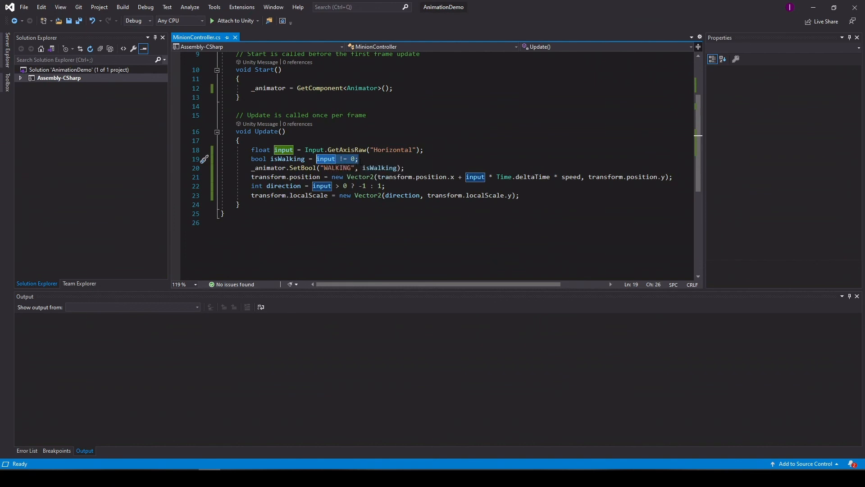
pyautogui.click(365, 160)
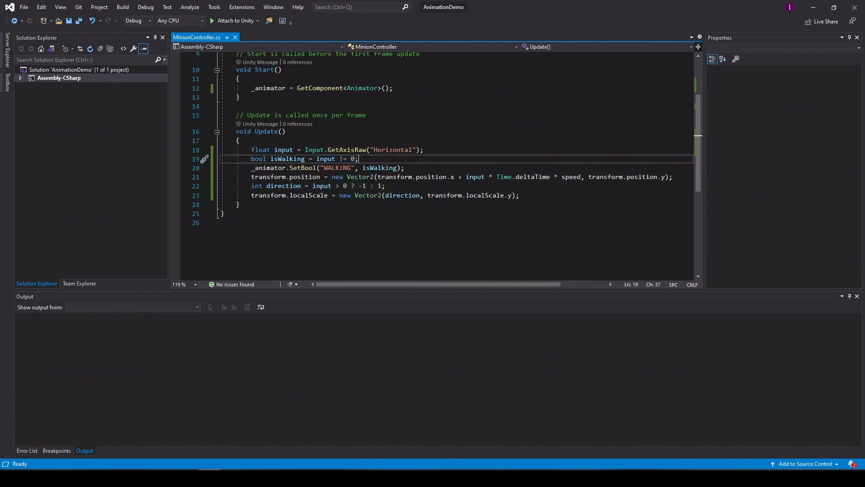
pyautogui.moveTo(321, 168); pyautogui.dragTo(356, 167)
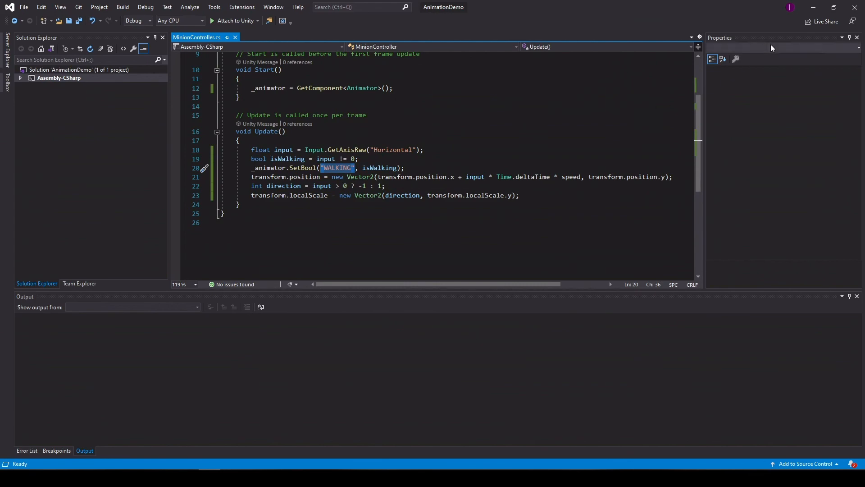
# Step: Switch to Unity, run the game, and move the Minion to test its walking animation
pyautogui.click(815, 7)
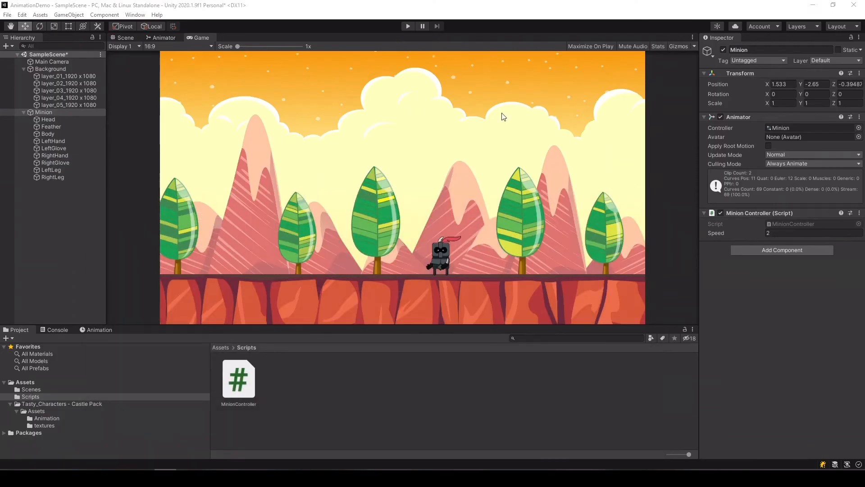
pyautogui.click(407, 26)
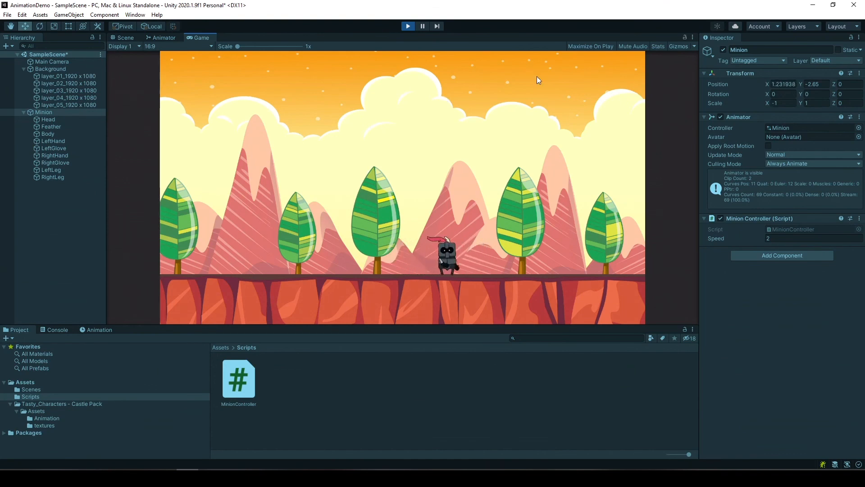
pyautogui.press('Left')
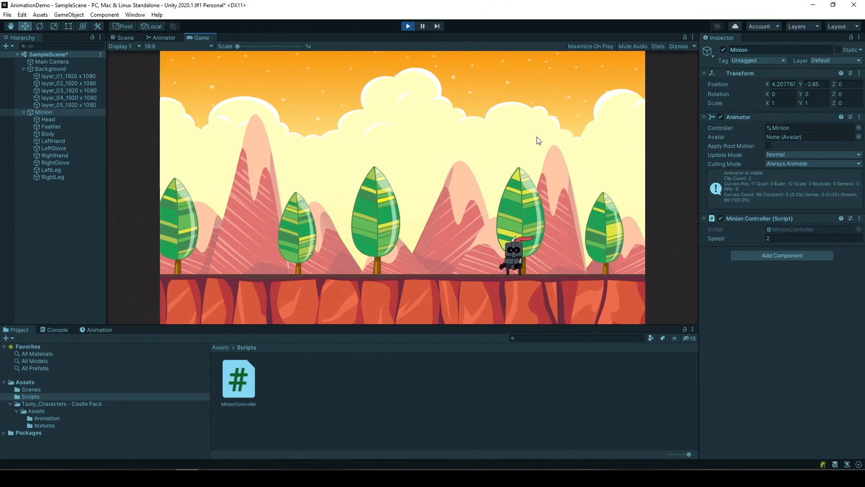
pyautogui.press('Left')
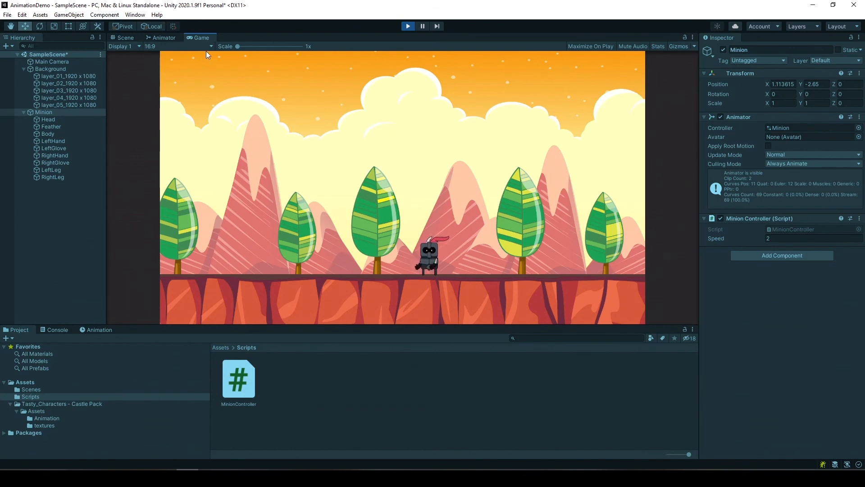
# Step: Dock the Game view beside the Animator and move the Minion left and right repeatedly to check the Minion_Idle and Minion_Walking transitions
pyautogui.moveTo(198, 39); pyautogui.dragTo(552, 121)
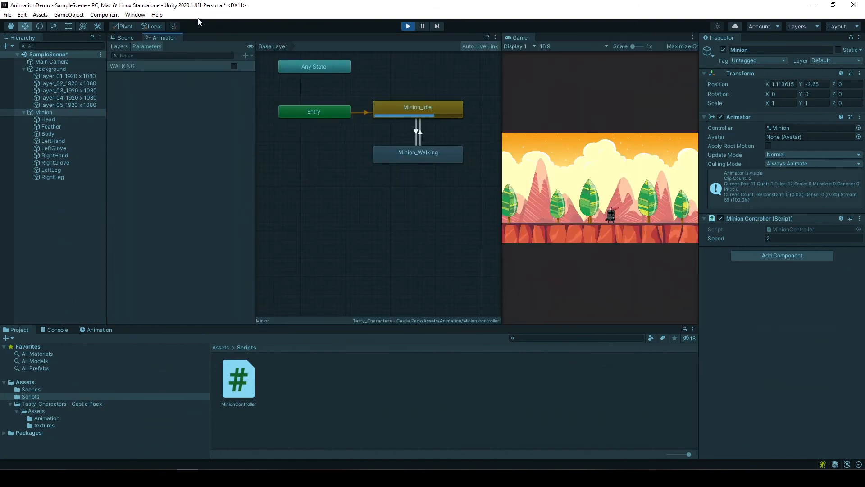
pyautogui.click(610, 186)
pyautogui.press('Left')
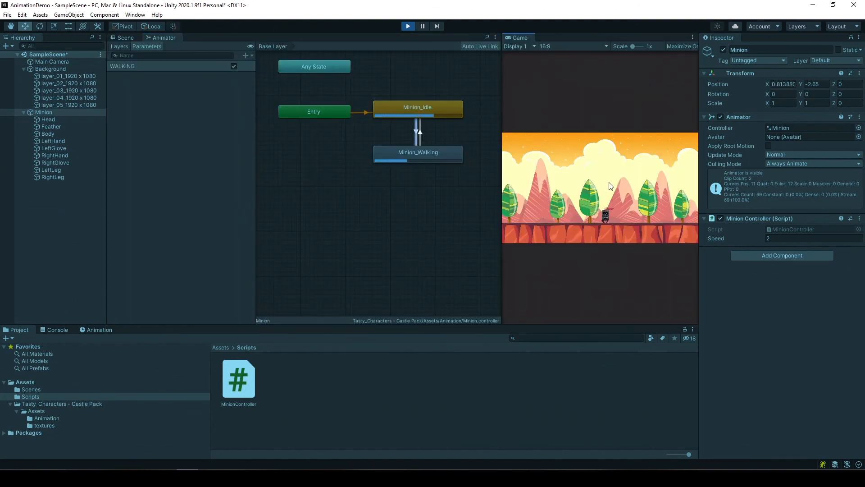
pyautogui.press('Right')
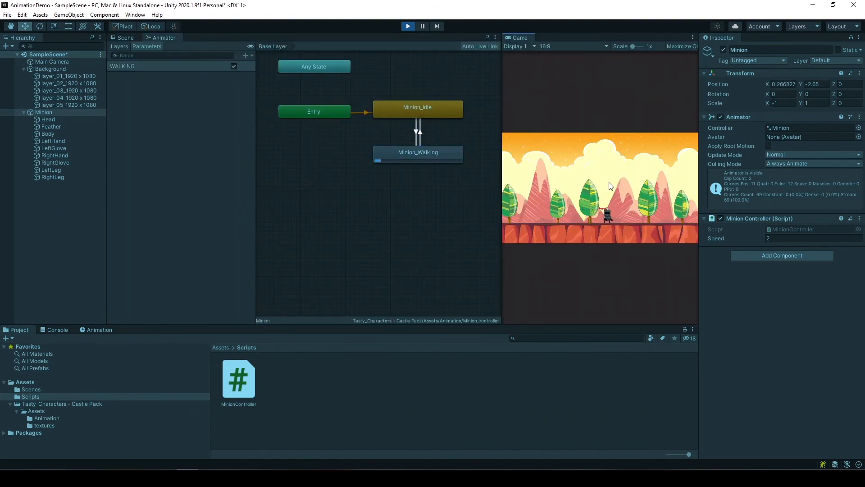
pyautogui.press('Left')
pyautogui.press('Left')
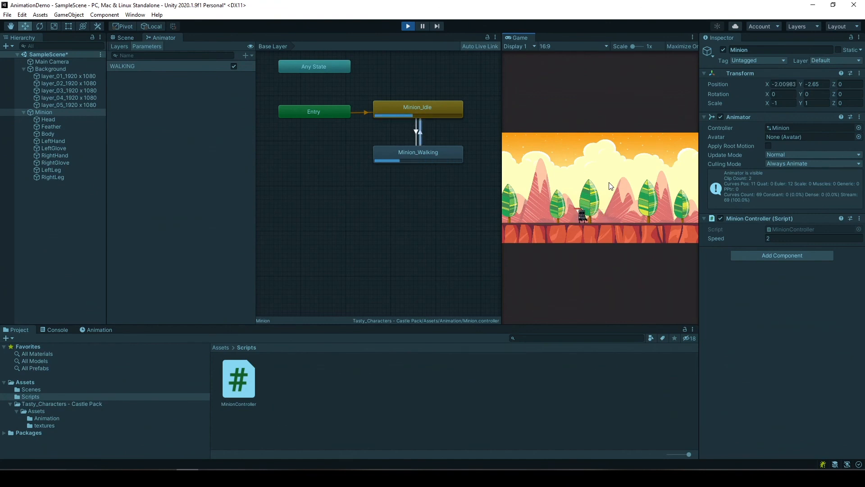
pyautogui.press('Left')
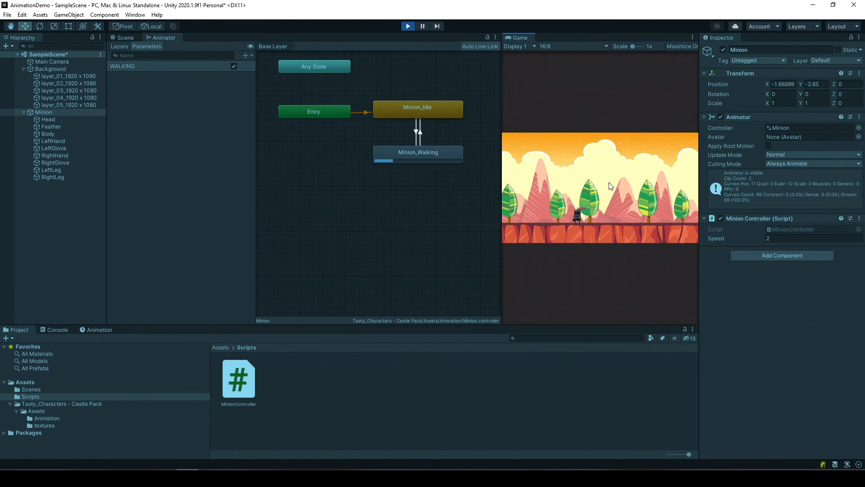
pyautogui.press('Right')
pyautogui.press('Right')
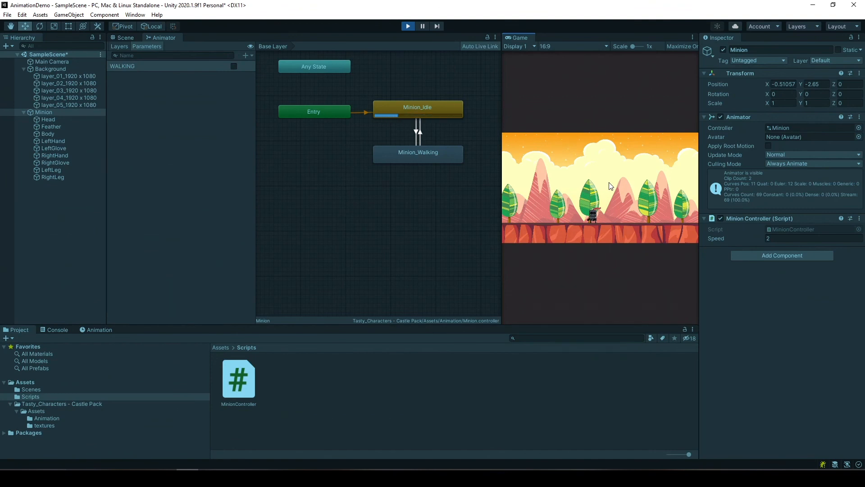
pyautogui.press('Right')
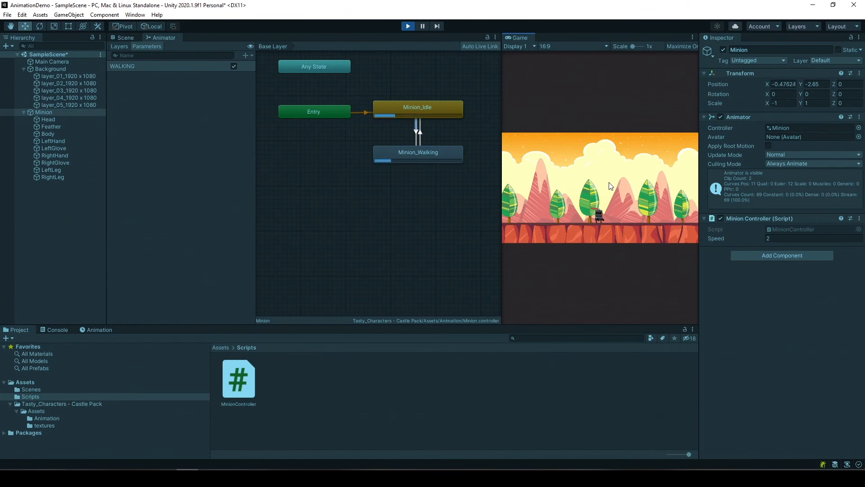
pyautogui.press('Left')
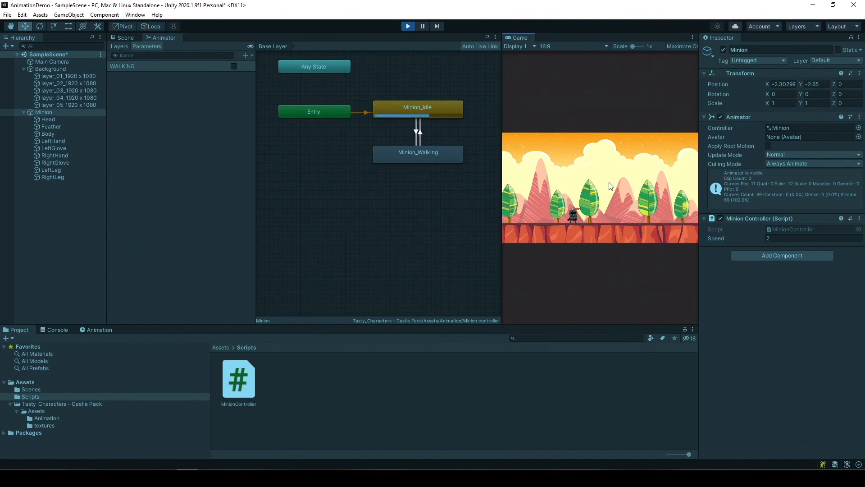
pyautogui.press('Left')
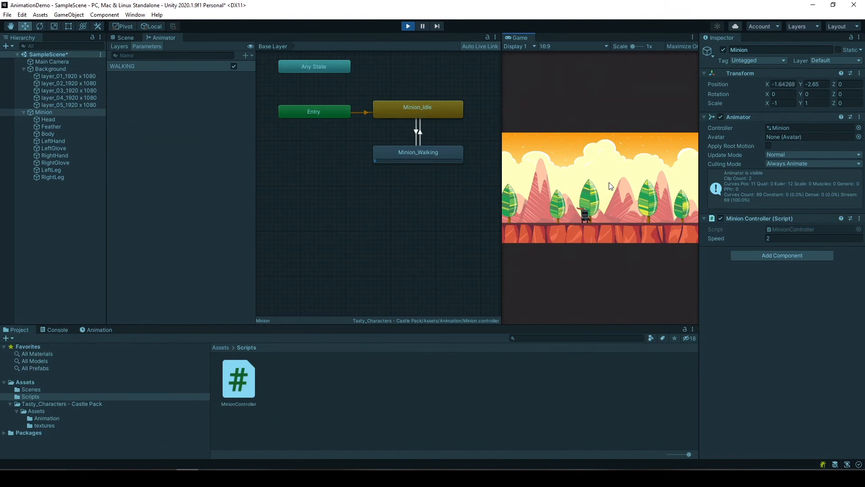
pyautogui.press('Left')
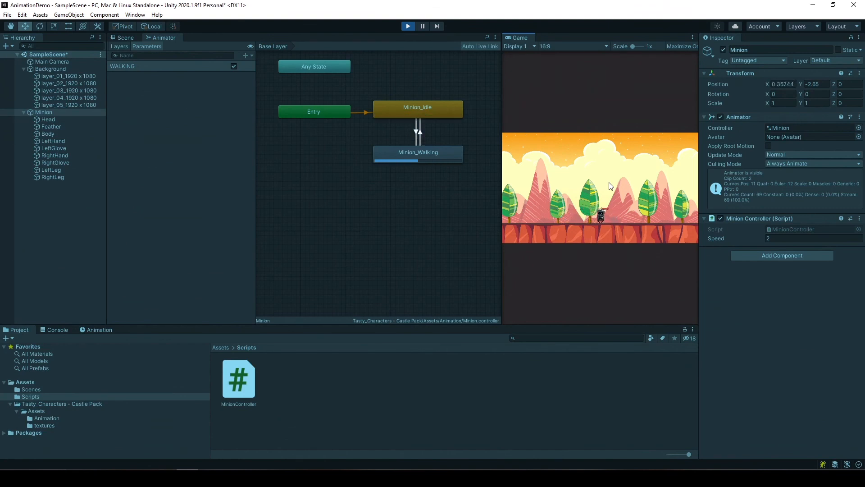
pyautogui.press('Right')
pyautogui.press('Left')
pyautogui.press('Right')
pyautogui.press('Left')
pyautogui.press('Right')
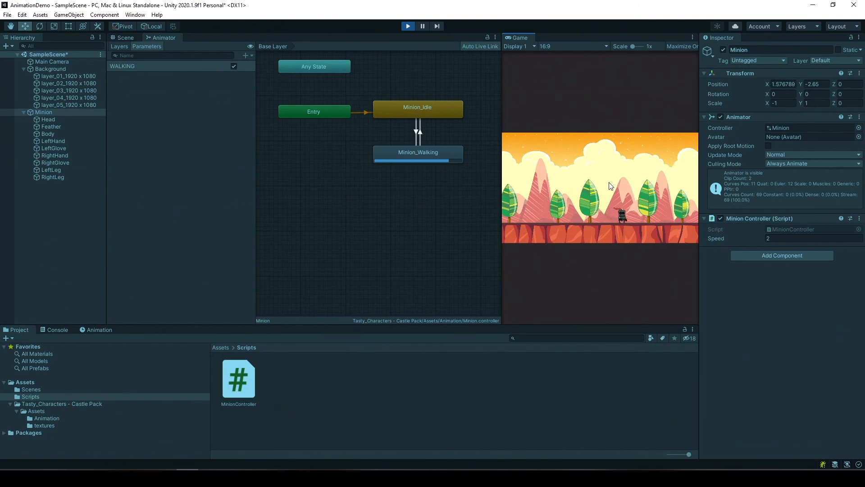